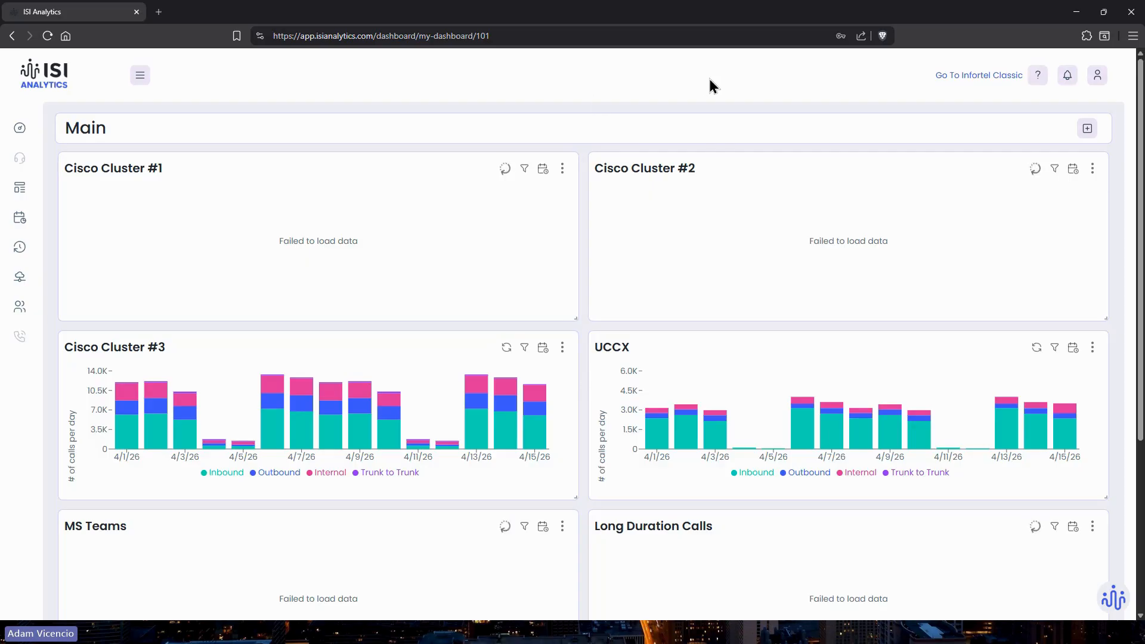
Step: Switch to Infortel Classic and open the directory's Fixed Charges Pool configuration
left_click(955, 76)
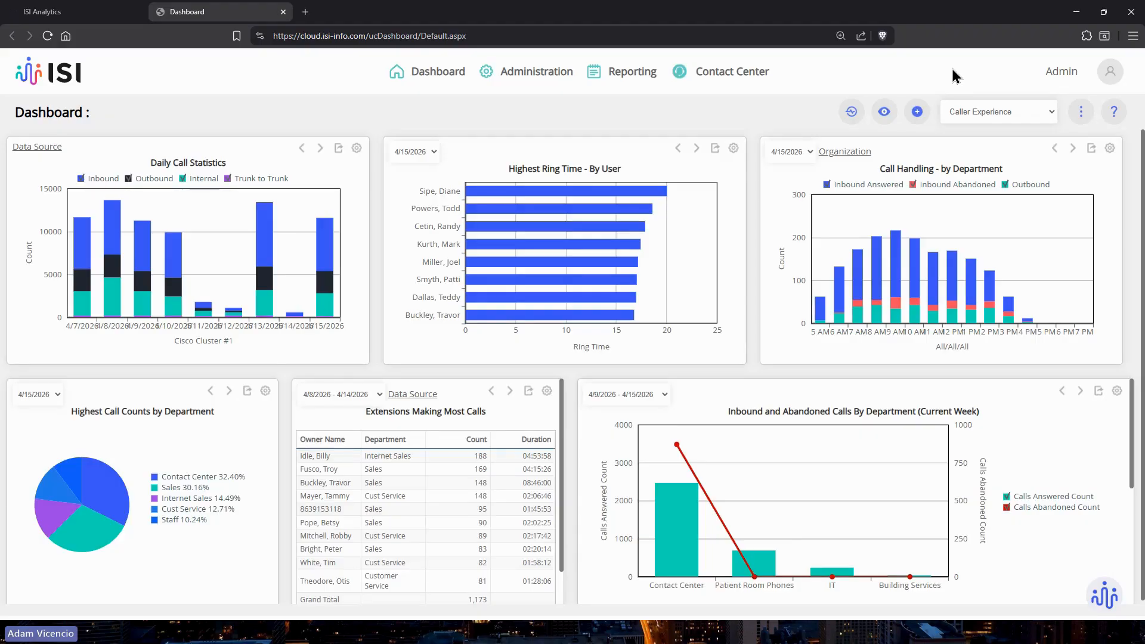
left_click(554, 80)
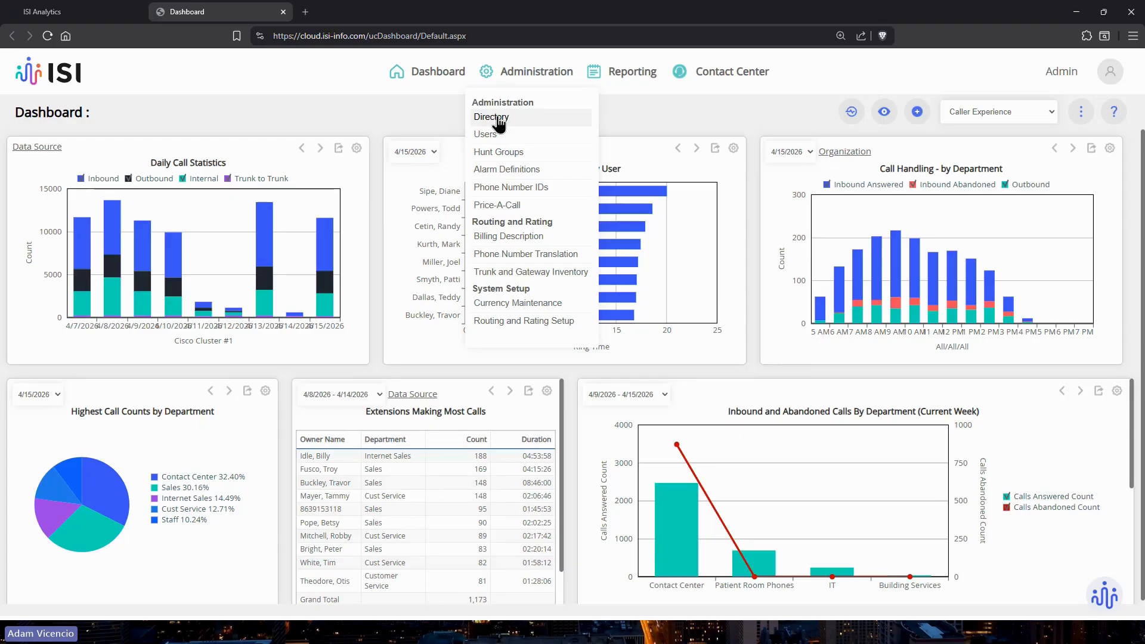
left_click(498, 119)
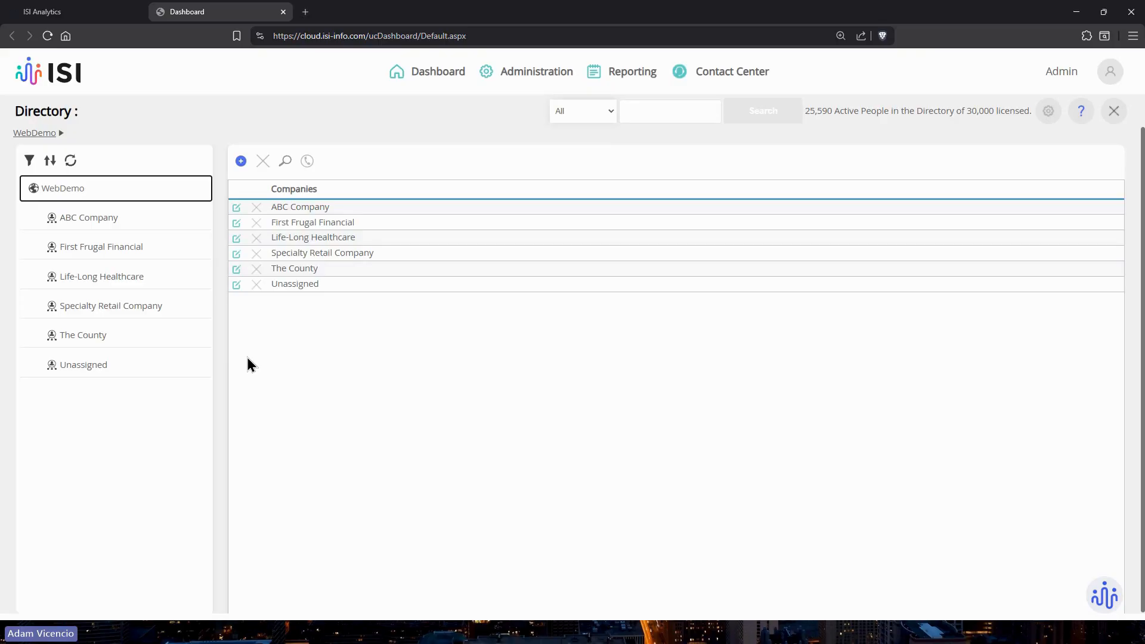
left_click(1049, 112)
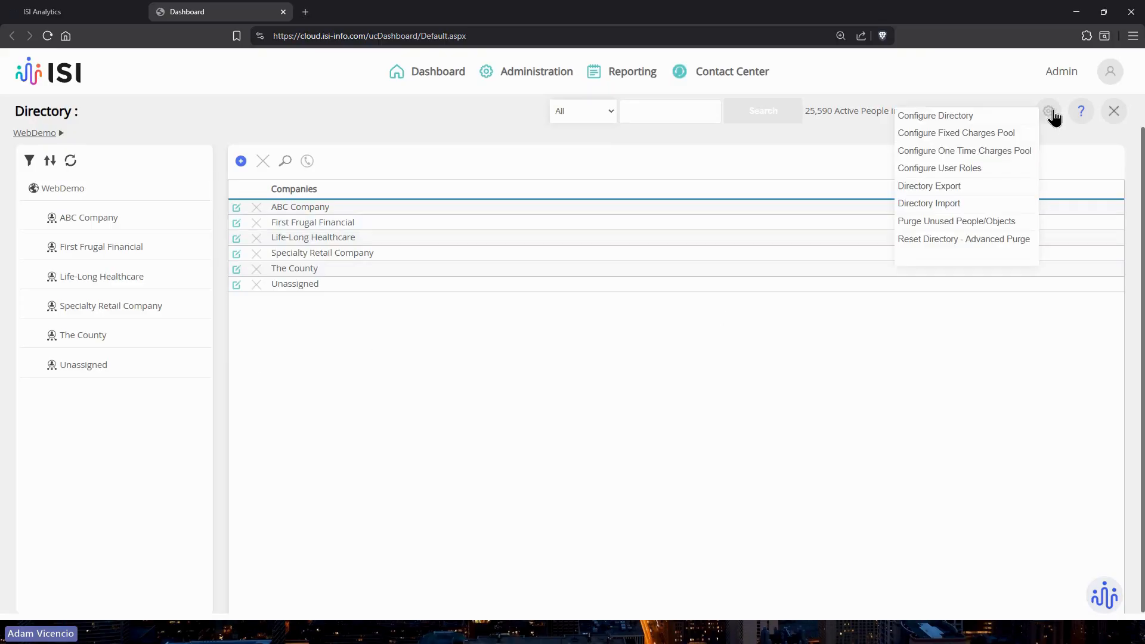
left_click(1051, 117)
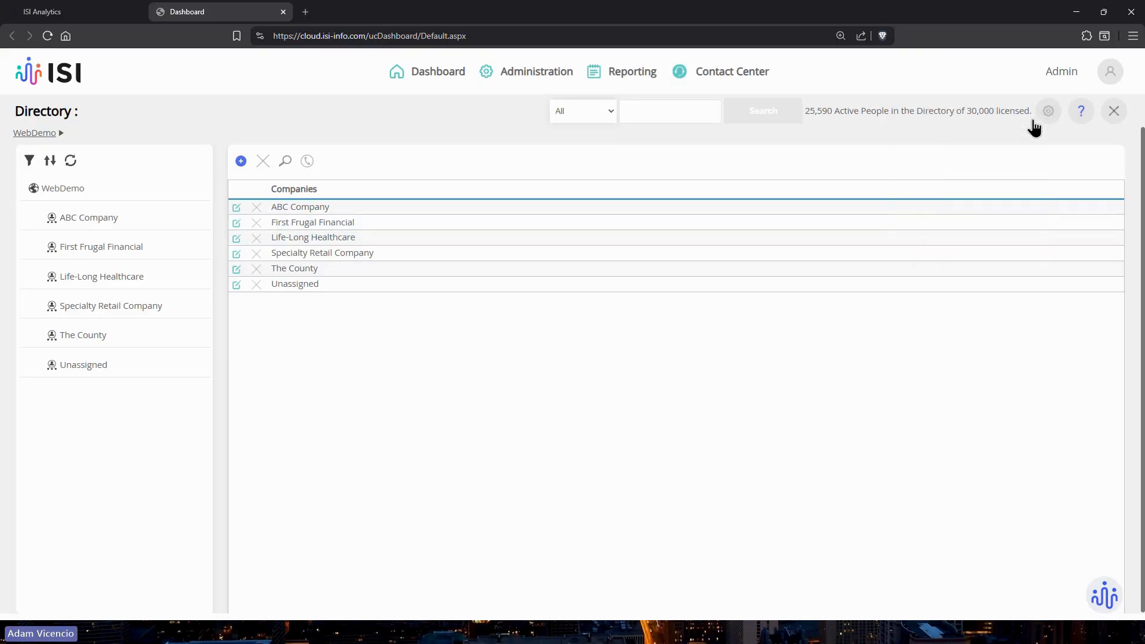
left_click(1045, 116)
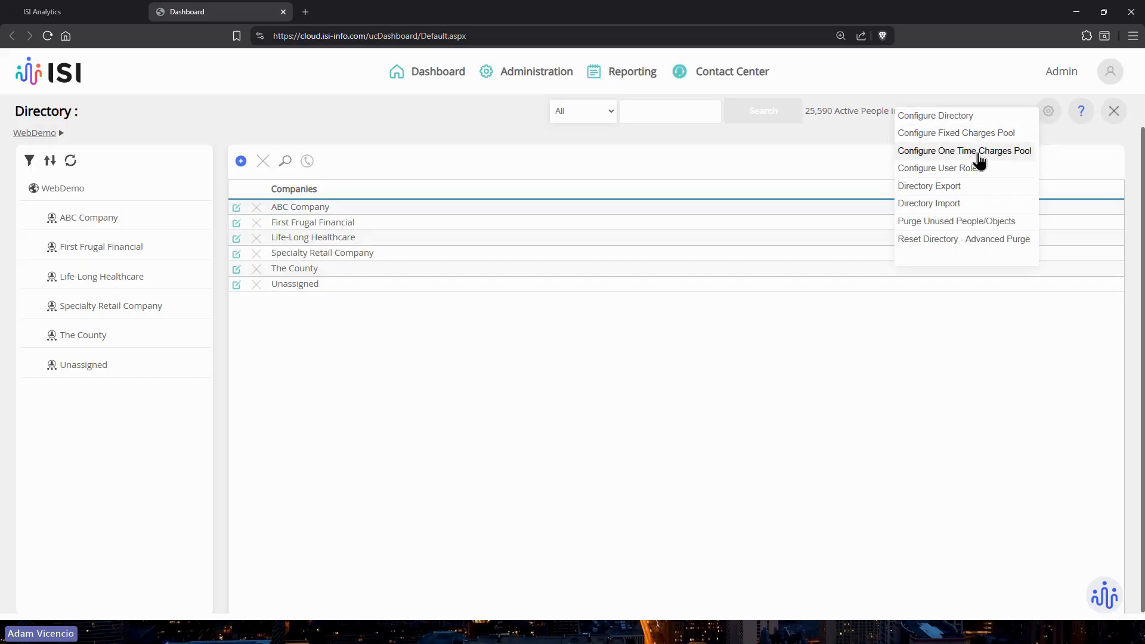
left_click(983, 133)
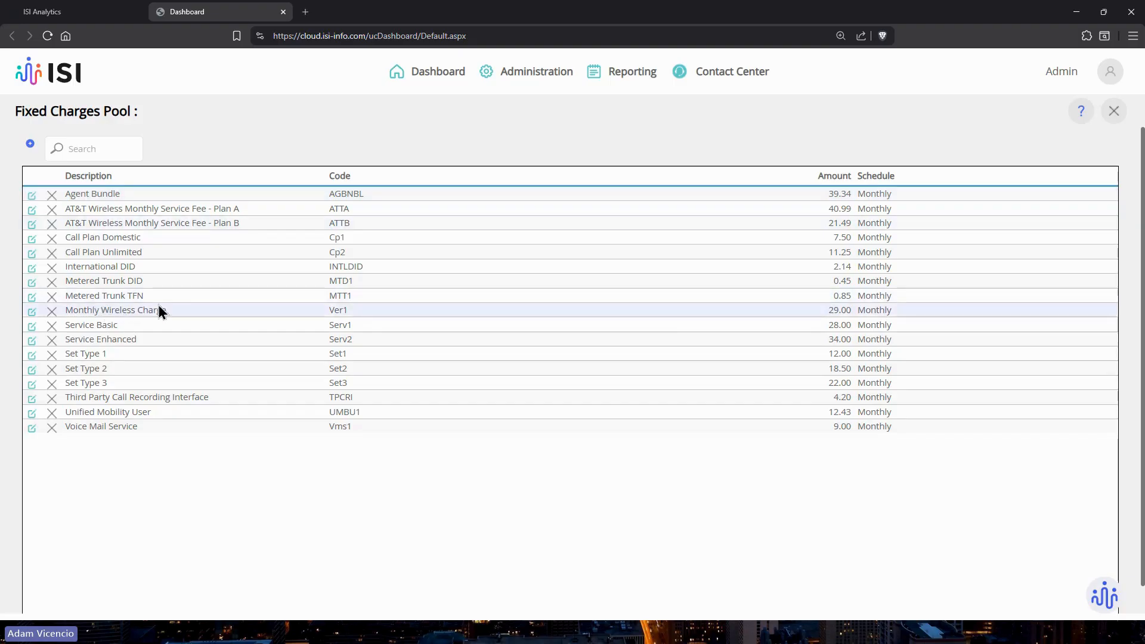
Step: Start a new fixed charge with the description "Chicago Office Phones"
left_click(30, 146)
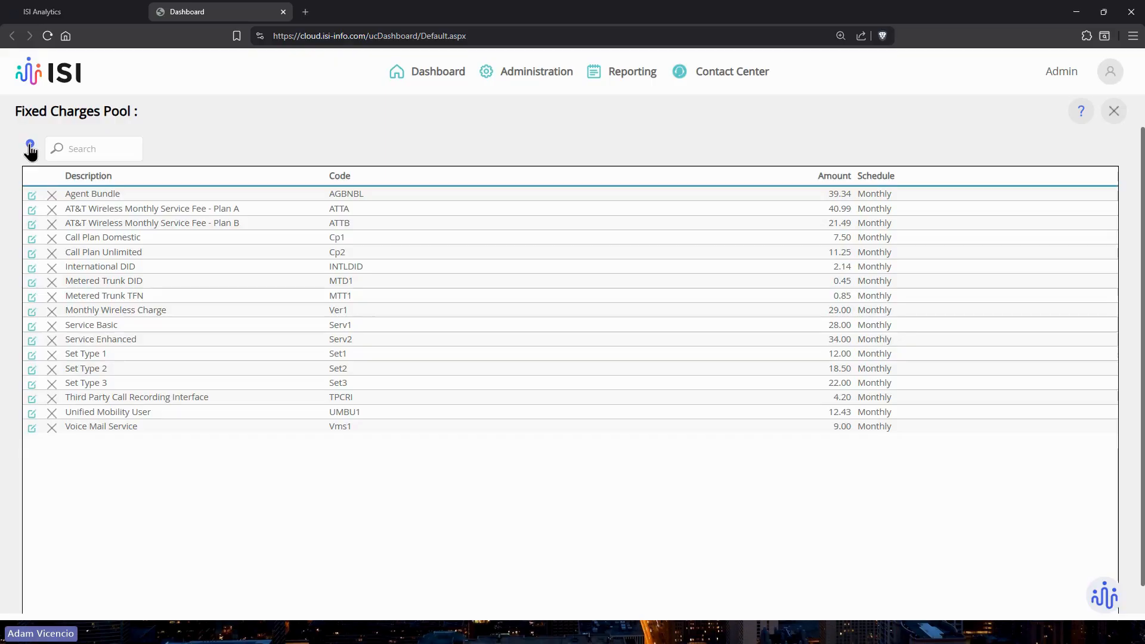
left_click(29, 146)
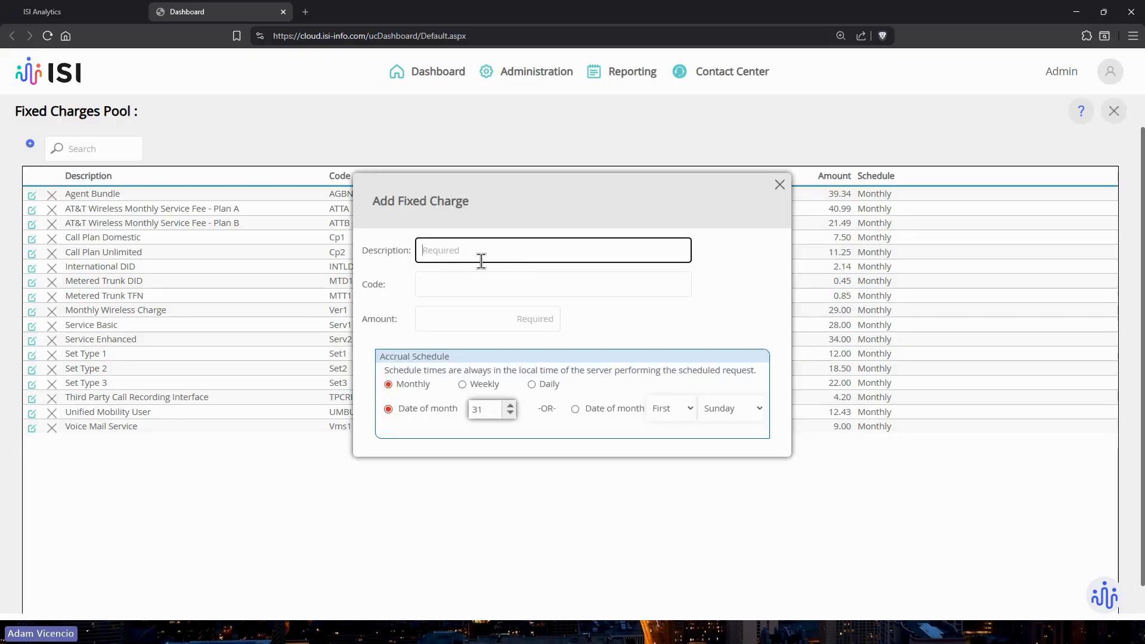
type("Adams")
key("BackSpace")
type("s")
key("BackSpace")
key("BackSpace")
key("BackSpace")
key("BackSpace")
key("BackSpace")
type("Chicago o")
key("BackSpace")
key("BackSpace")
key("BackSpace")
key("BackSpace")
key("BackSpace")
type("ago Offices")
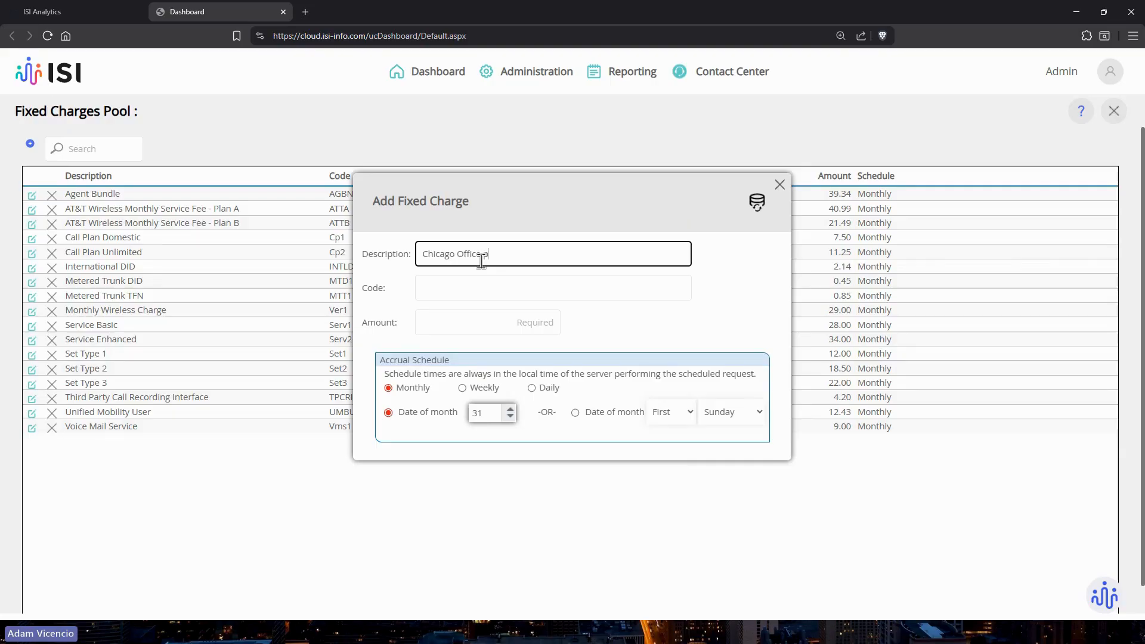
key("BackSpace")
type(" Phones")
left_click(509, 206)
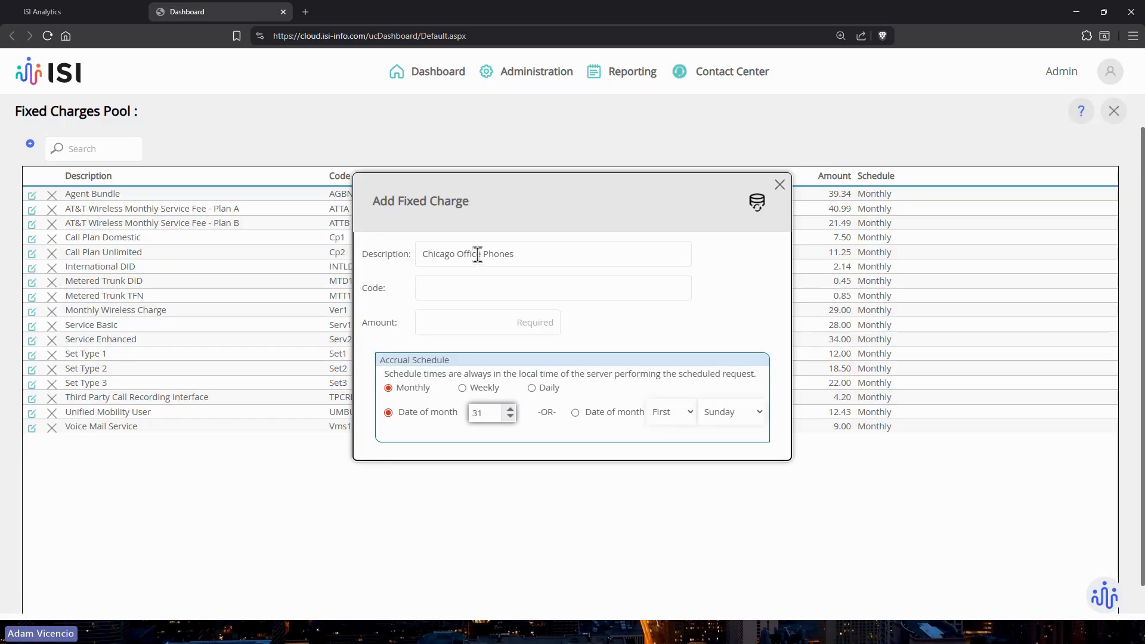
Step: Set the new fixed charge's code to CHIPHONES and its amount to 50.00
left_click(463, 284)
type("CH")
key("BackSpace")
type("HIPHONES")
key("Tab")
type("50.00")
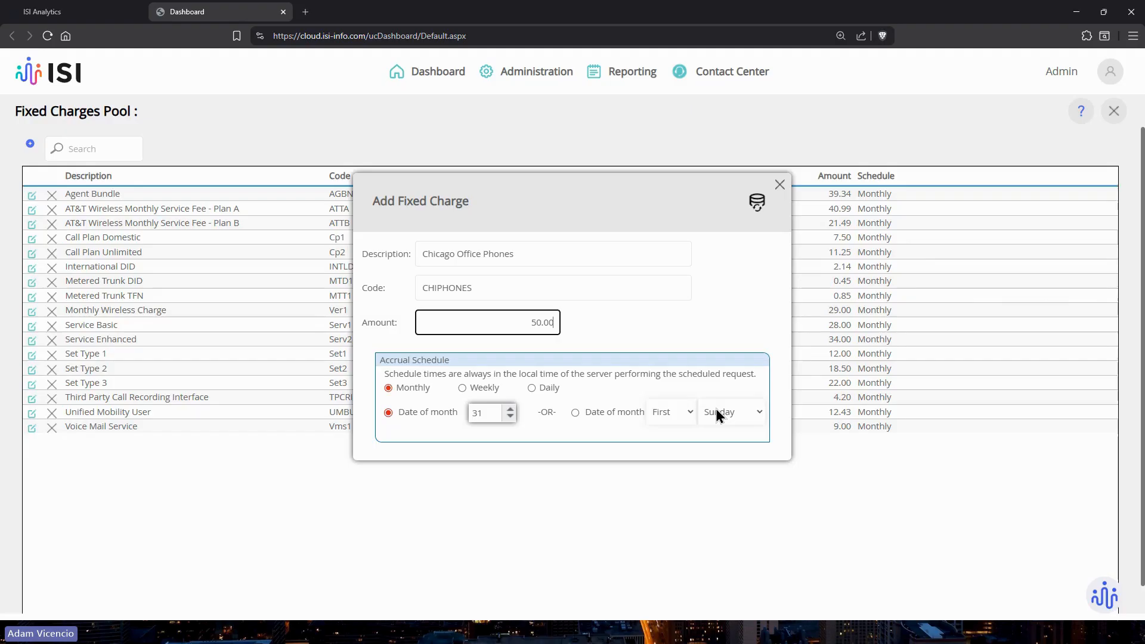
Step: Try out the day-of-month, weekly and daily accrual schedule options for the new fixed charge
left_click(689, 411)
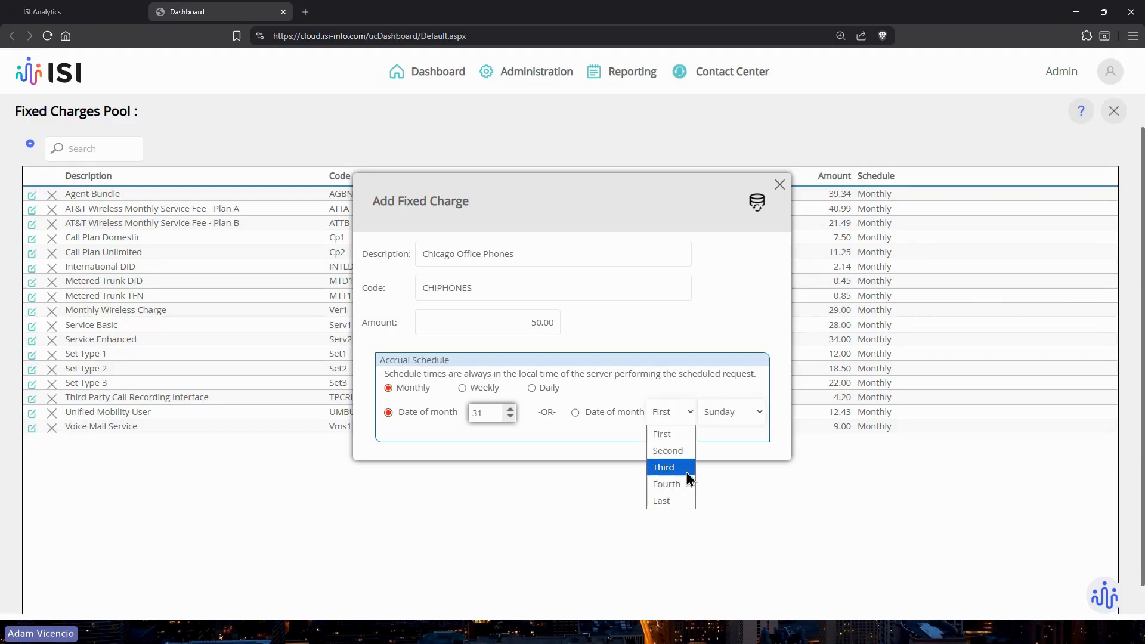
left_click(707, 443)
left_click(477, 413)
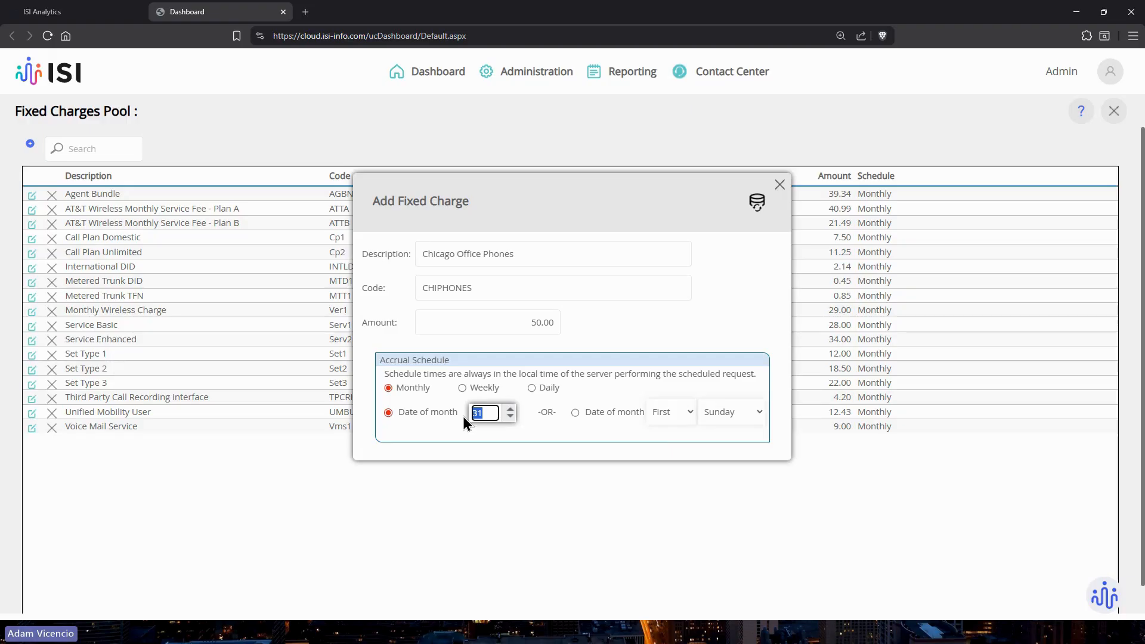
left_click(469, 388)
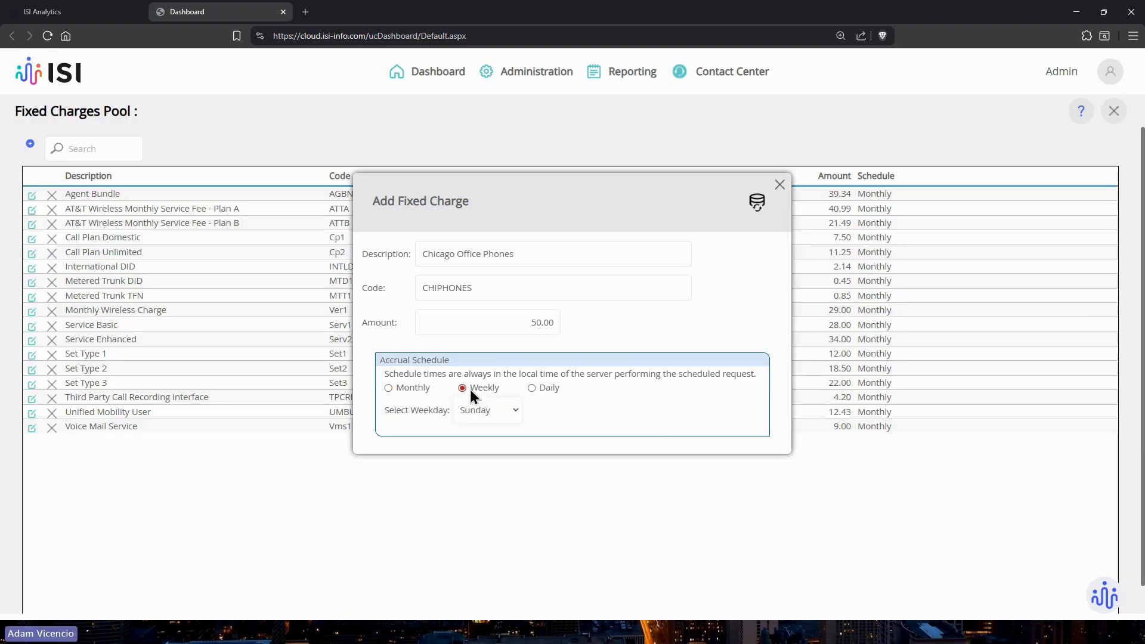
left_click(481, 407)
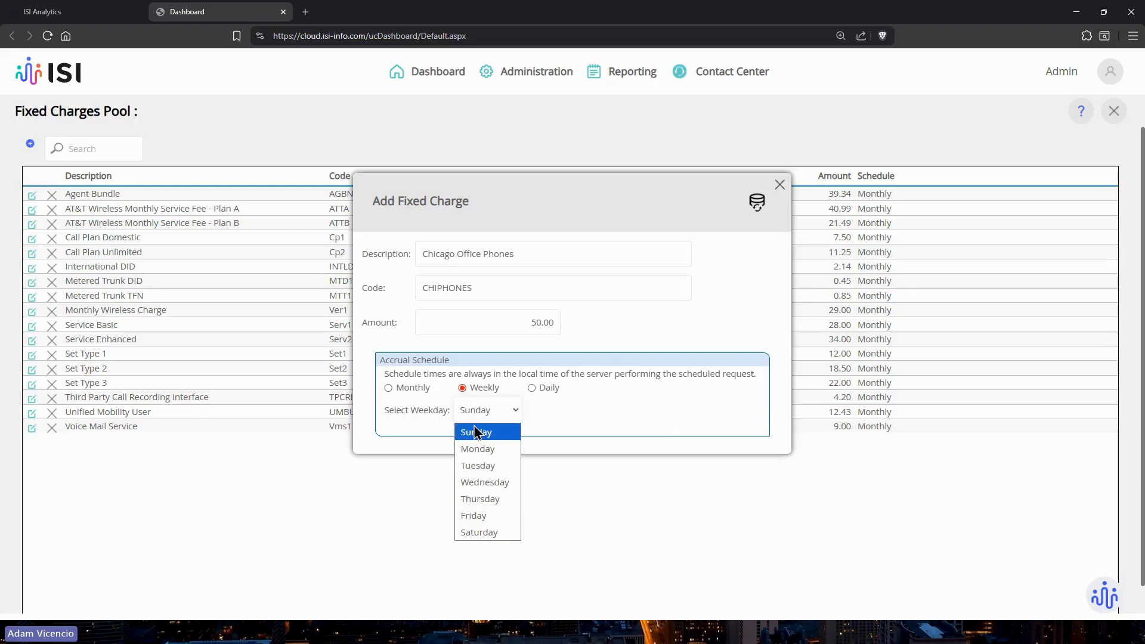
left_click(423, 440)
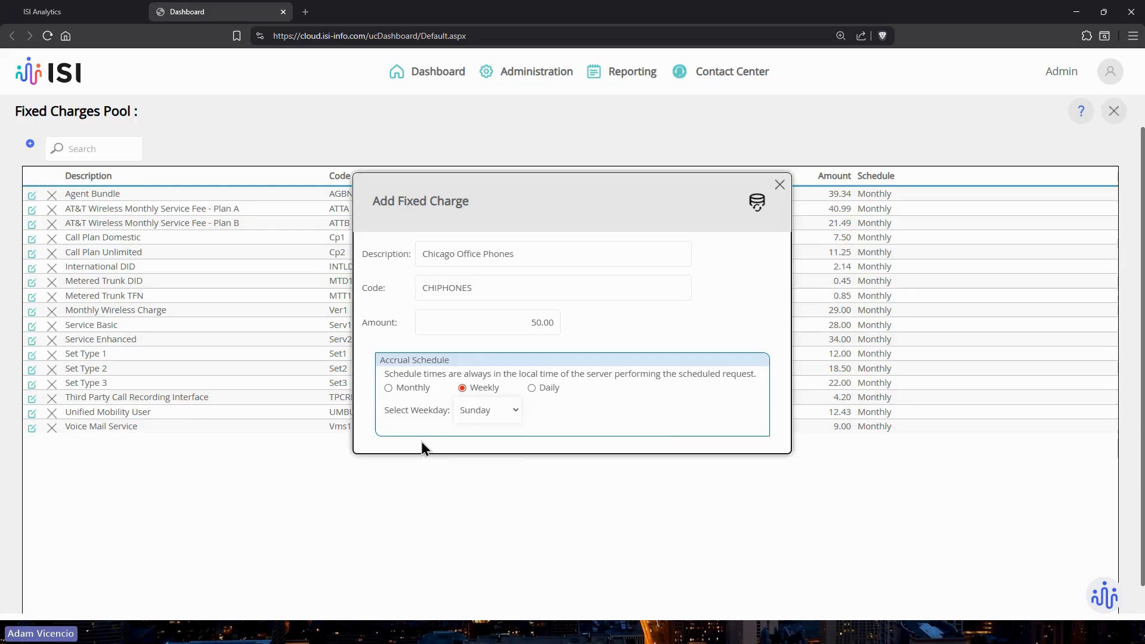
left_click(531, 388)
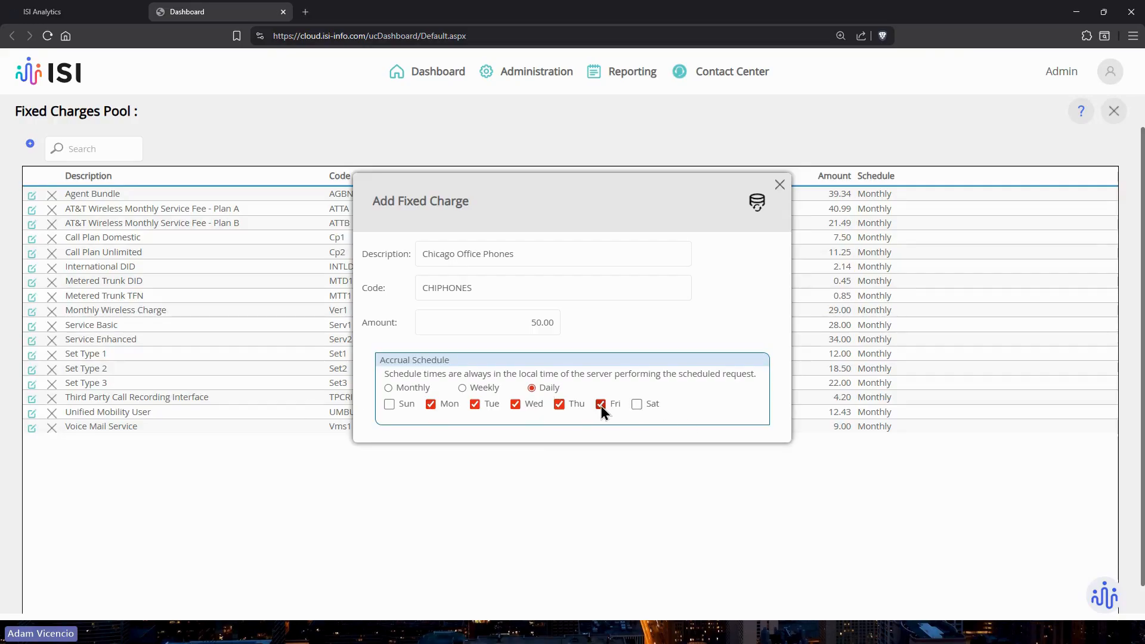
Step: Set the accrual schedule to monthly, save the Chicago Office Phones charge and return to the directory
left_click(400, 386)
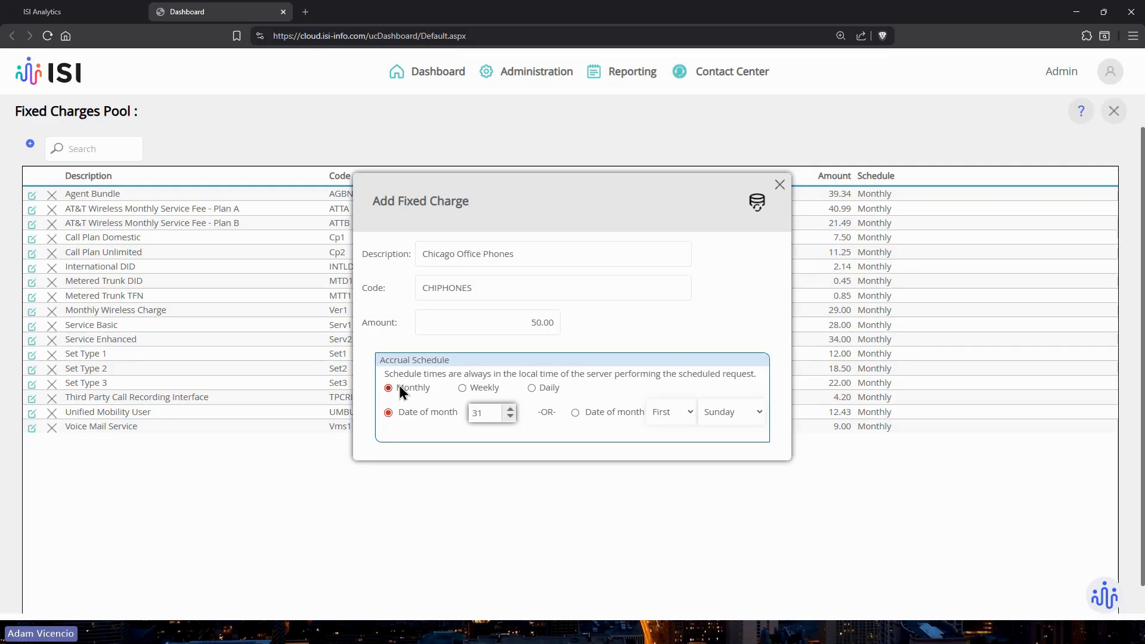
left_click(400, 386)
left_click(757, 203)
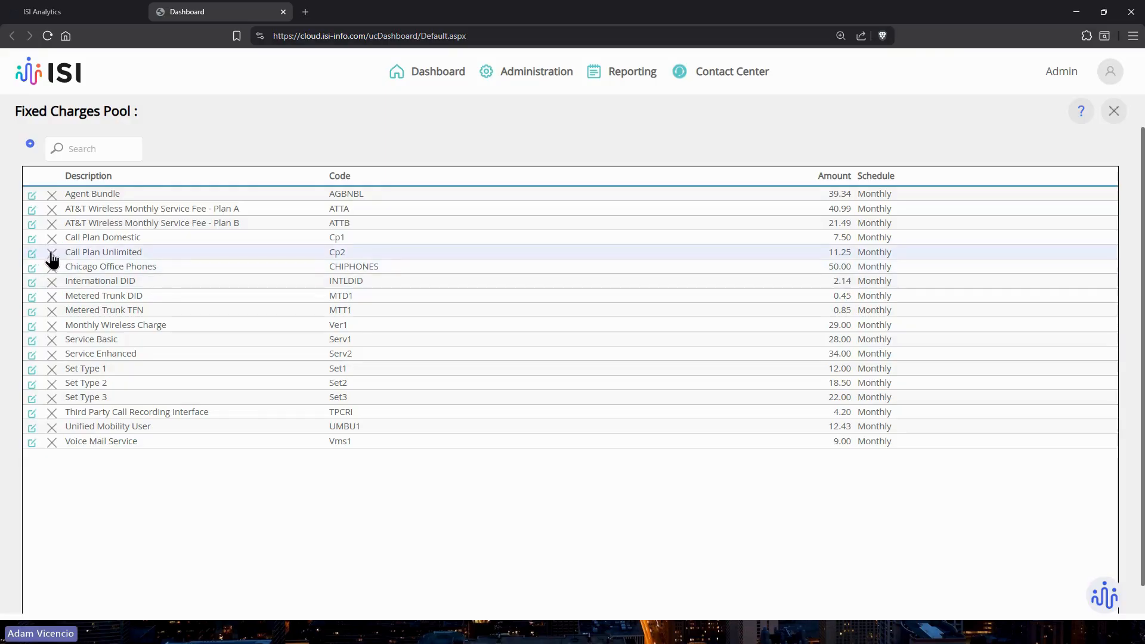
left_click(1110, 115)
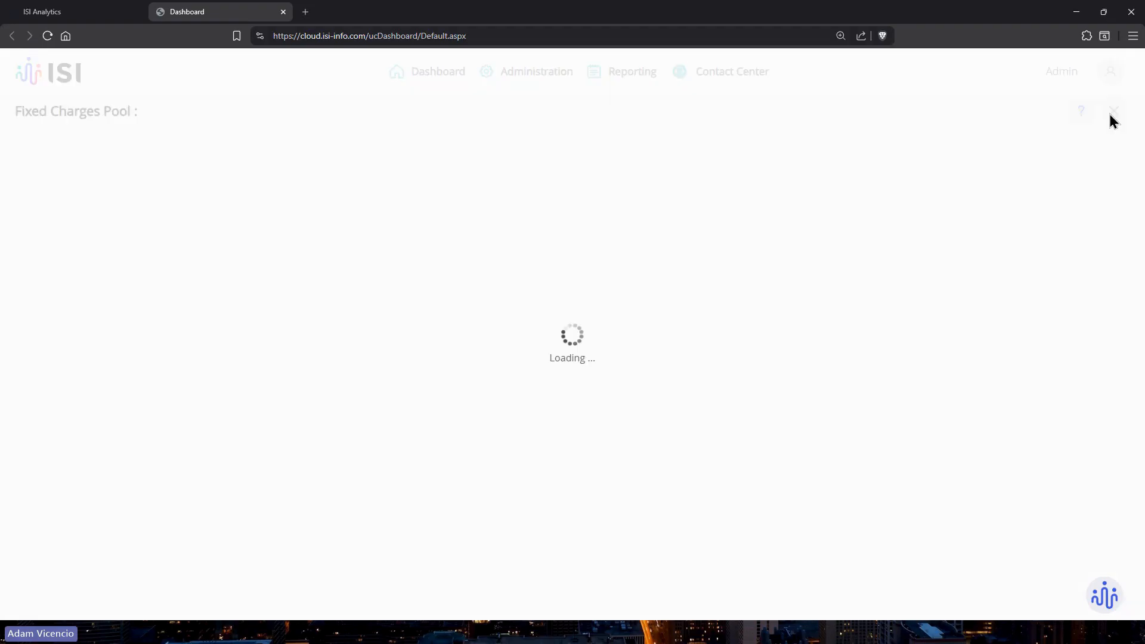
Step: Review the Deactivation Fee's details in the One Time Charges Pool and return to the directory without changing it
left_click(1044, 115)
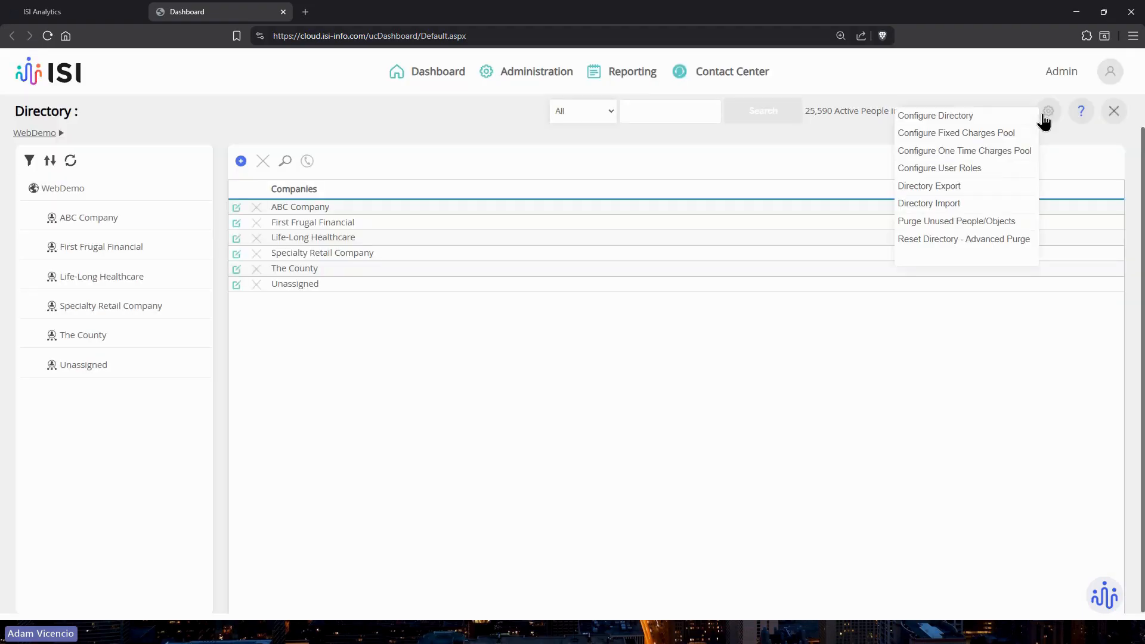
left_click(993, 152)
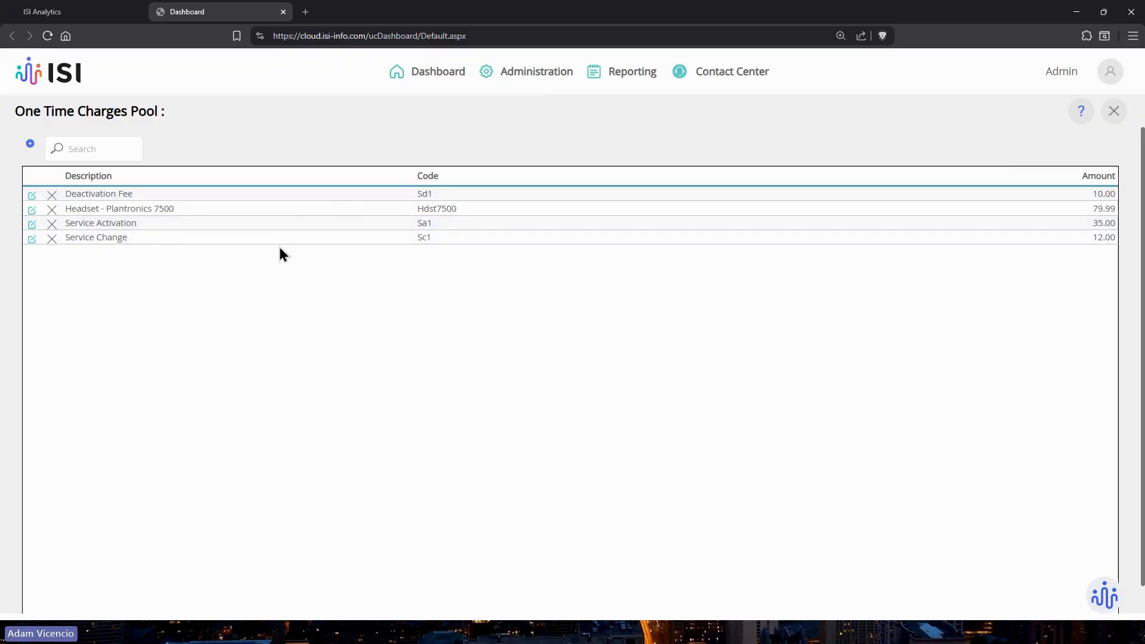
left_click(32, 196)
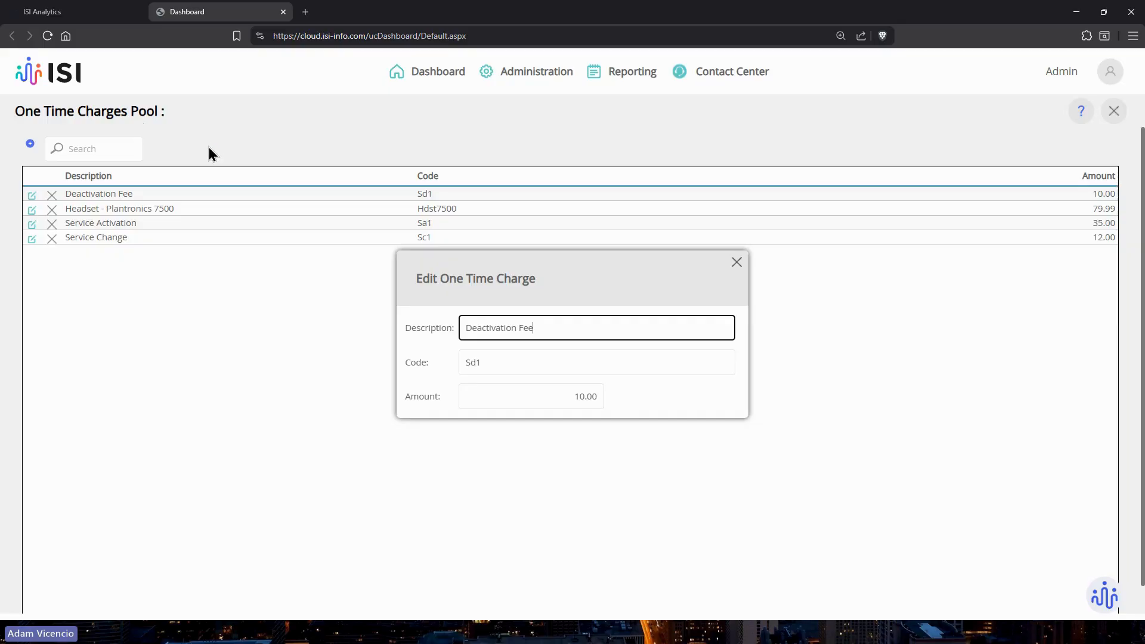
left_click_drag(493, 266, 485, 286)
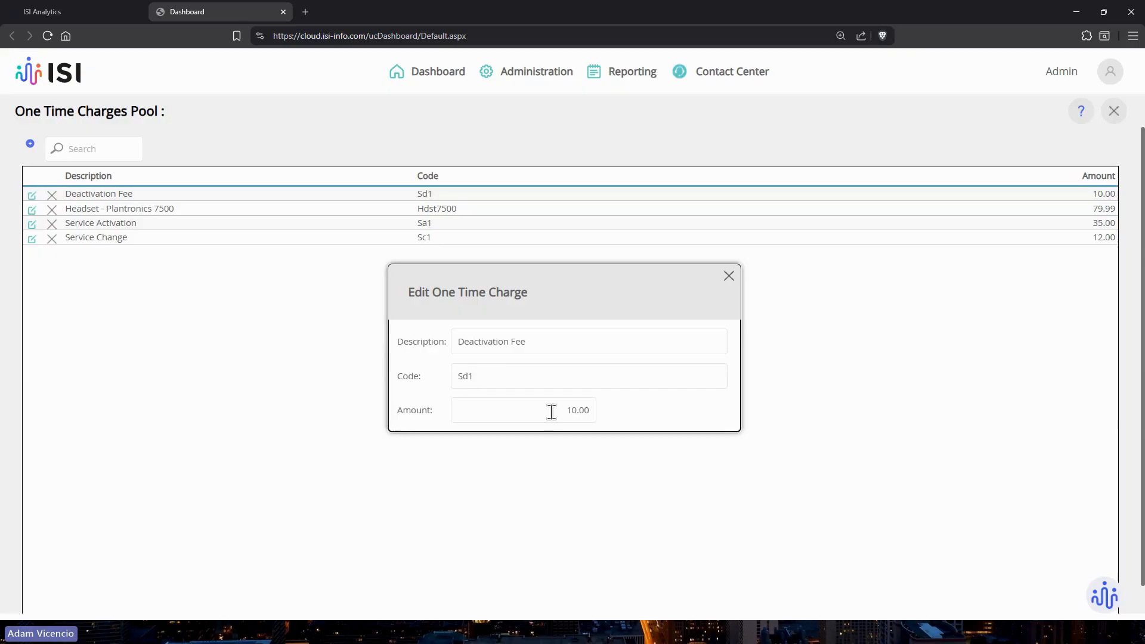
left_click(729, 275)
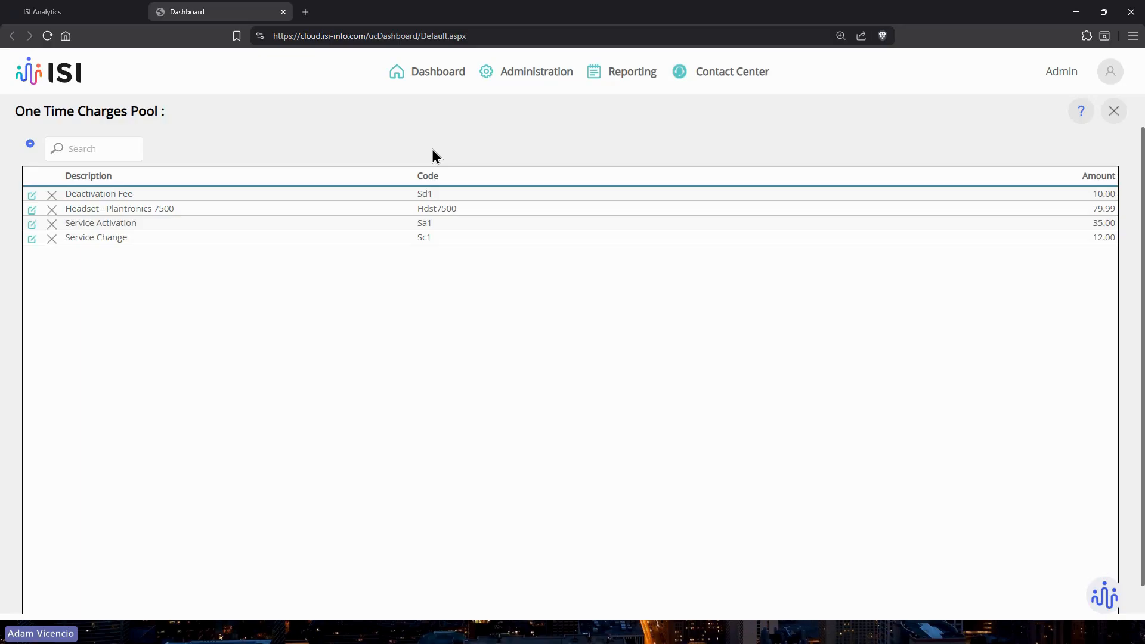
left_click(1112, 126)
left_click(1045, 113)
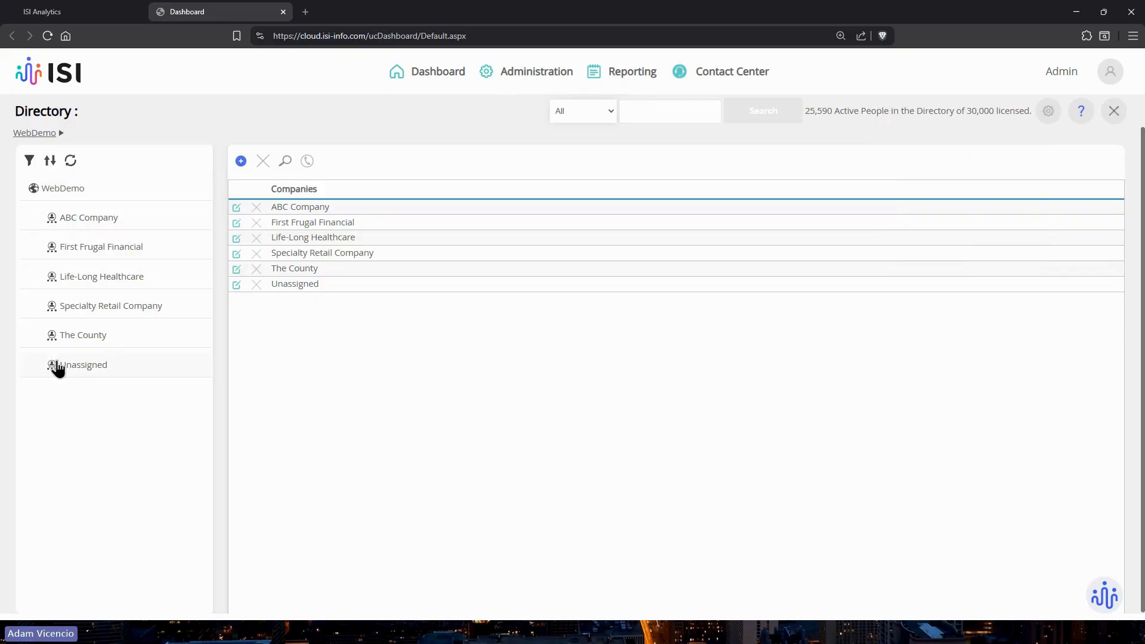
Step: Open the third-to-last person in the Cust Service department of ABC Company's Midwest location for editing
left_click(97, 218)
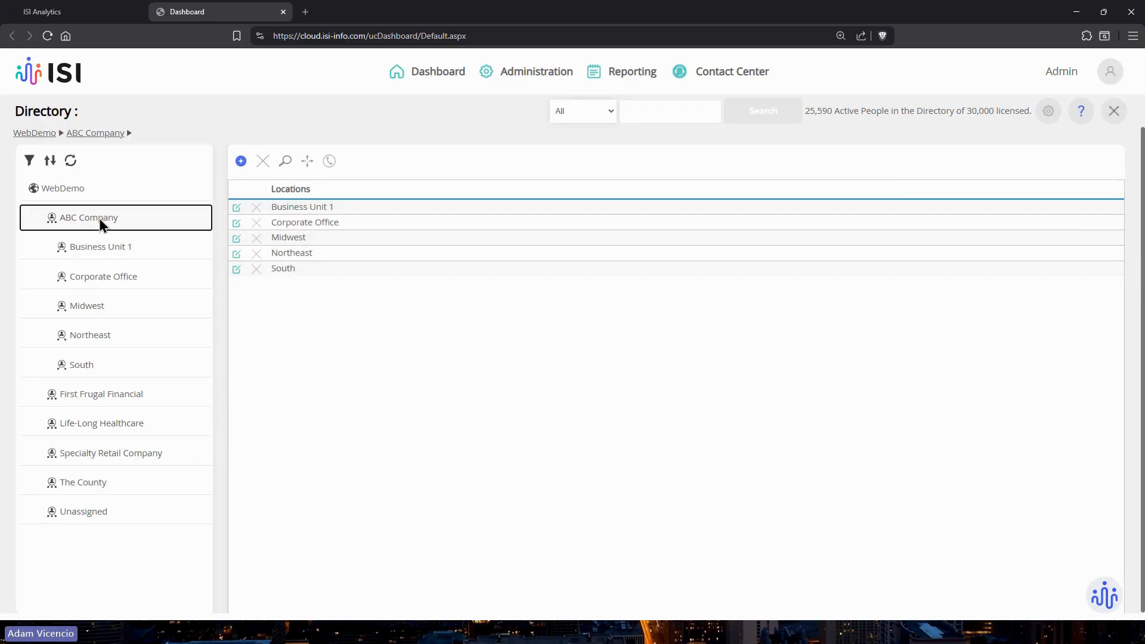
left_click(94, 310)
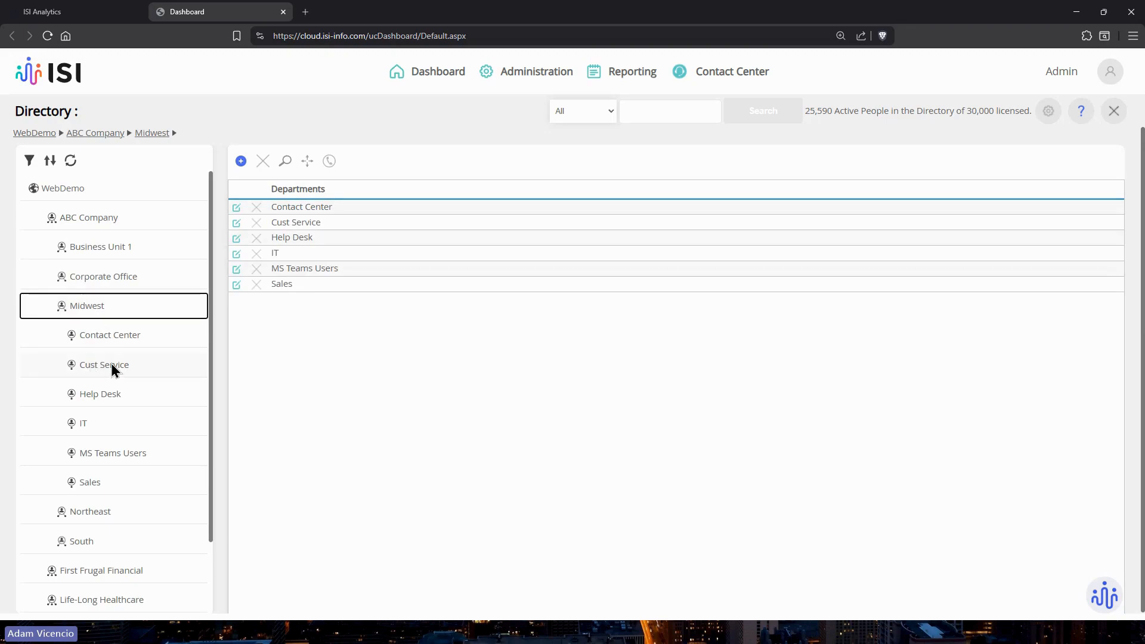
left_click(112, 367)
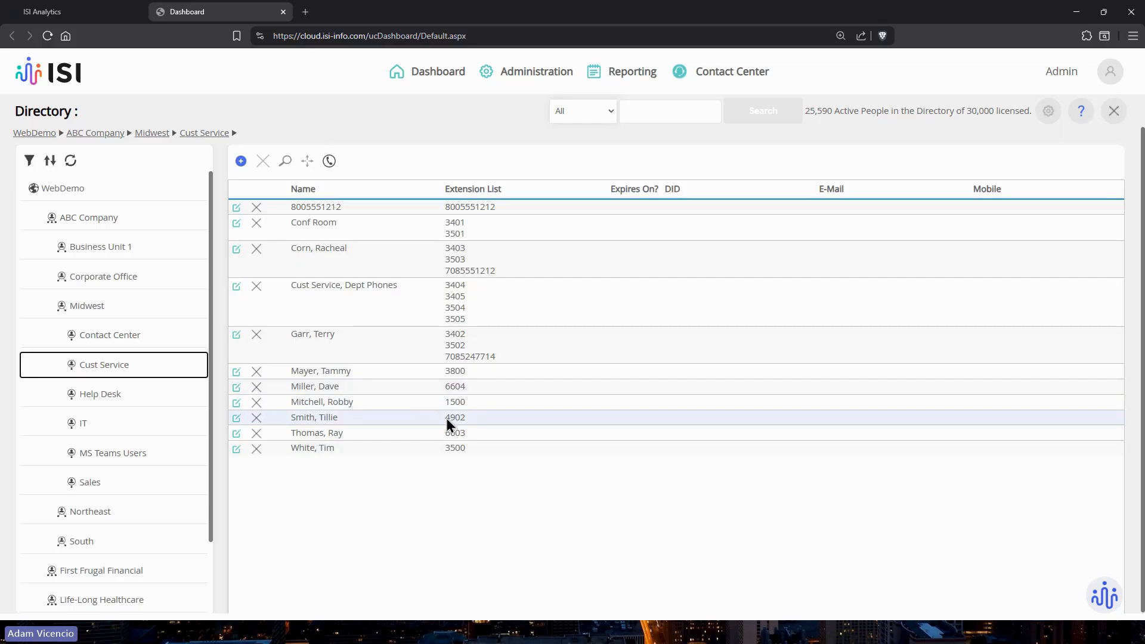
left_click(236, 417)
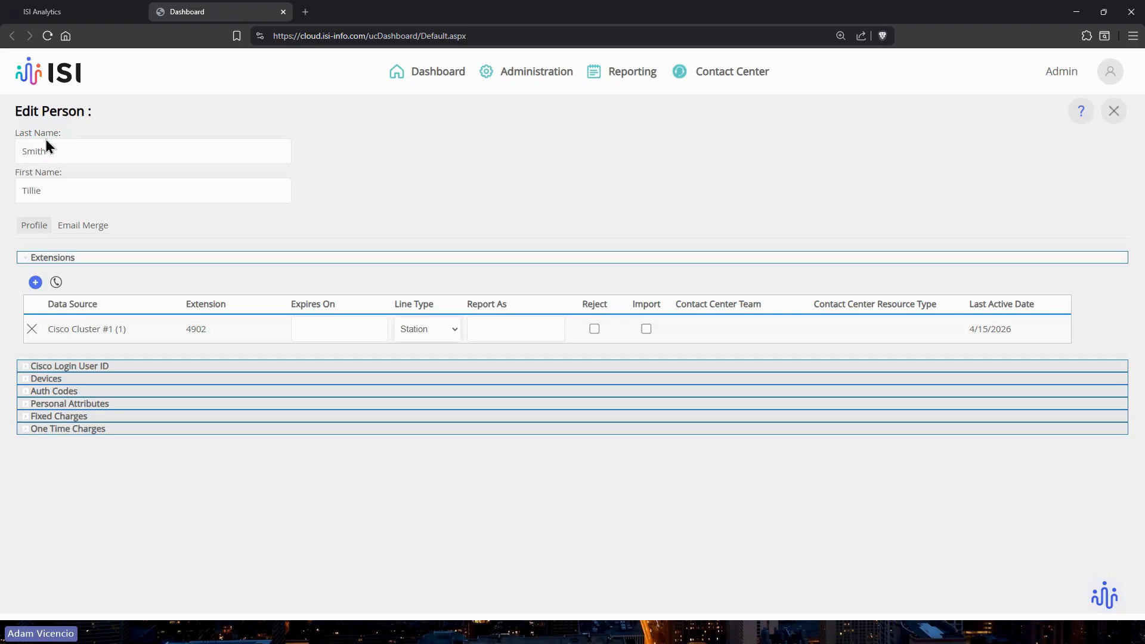
Step: Examine the person's assigned fixed charges and the accrual schedule details of each charge
left_click(28, 417)
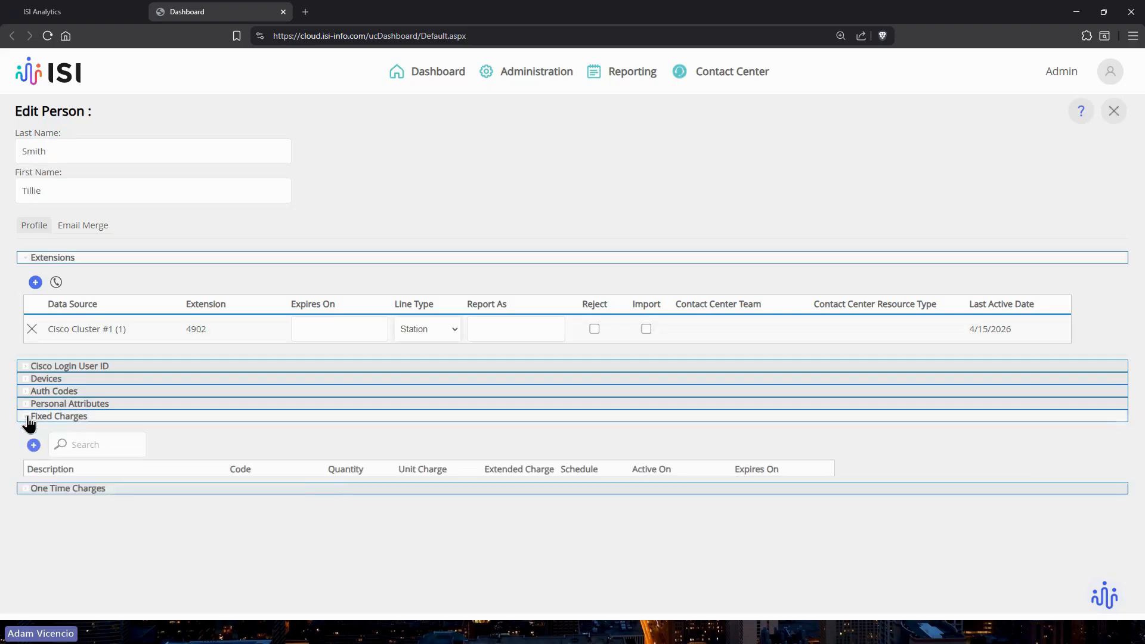
scroll(137, 468, "down", 1)
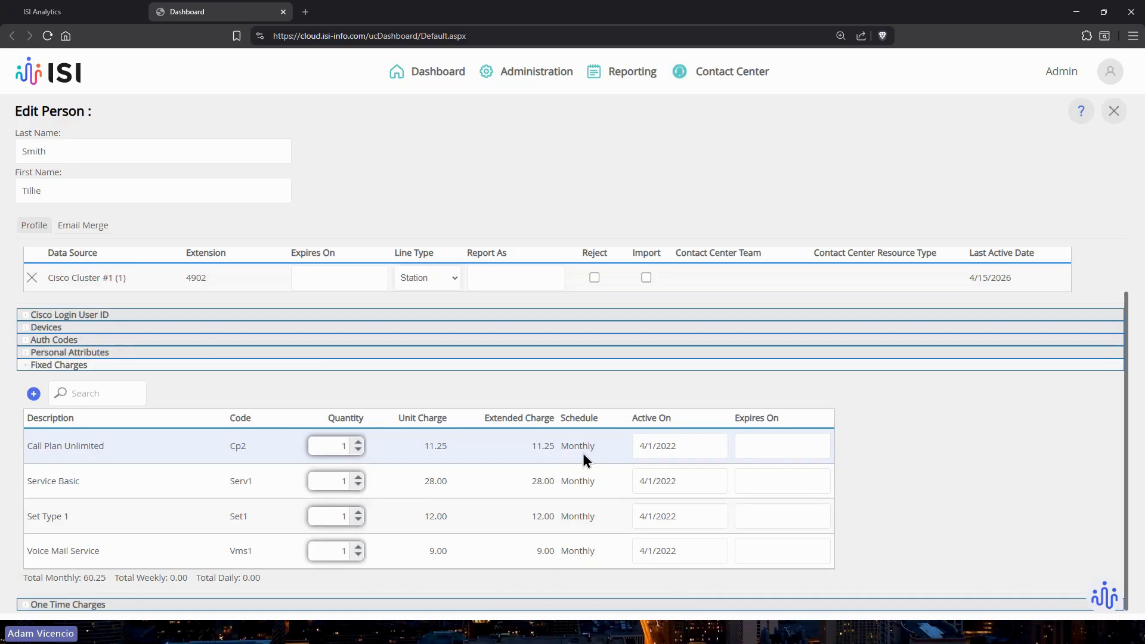
mouse_move(583, 450)
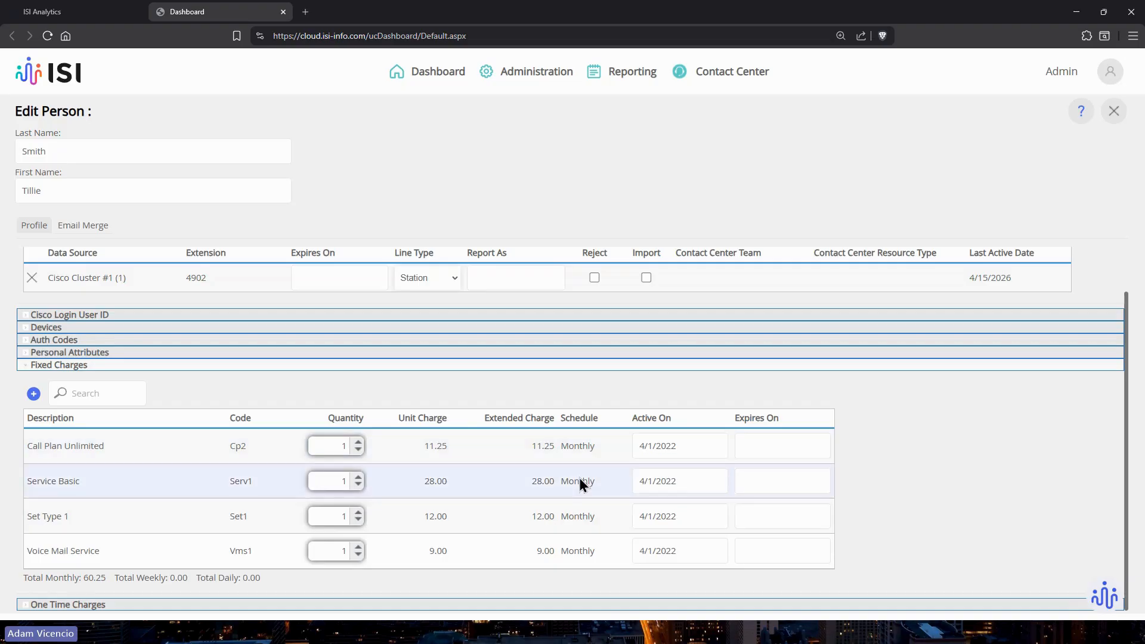
mouse_move(580, 481)
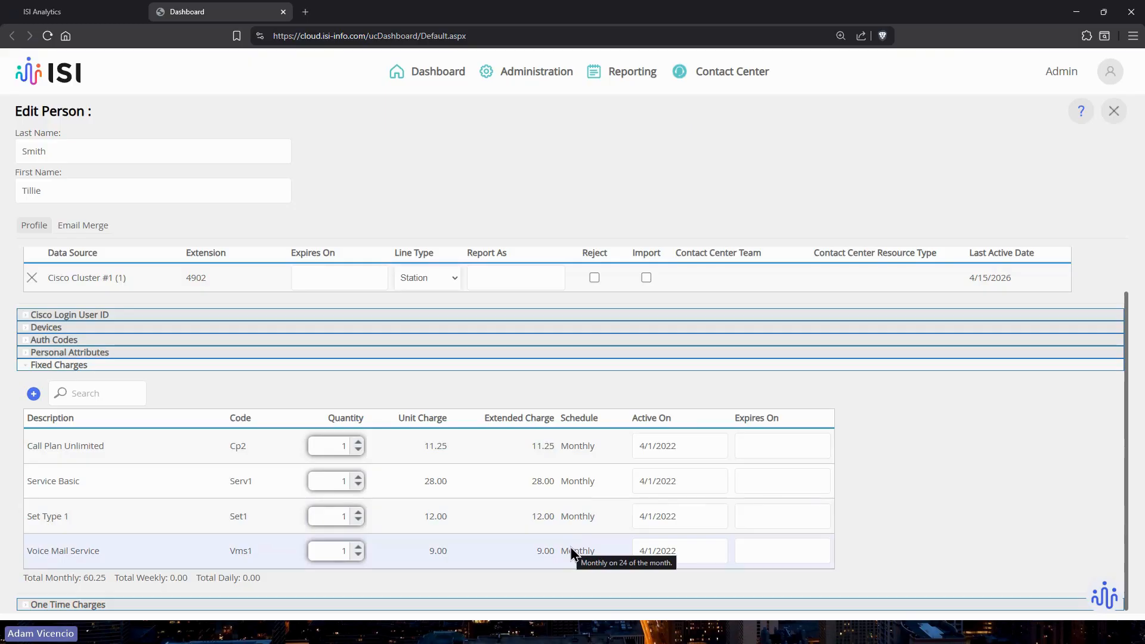
Step: Try a quantity of 2 for the person's Call Plan Unlimited charge, restore it to 1, and check its expiration date calendar
mouse_move(576, 517)
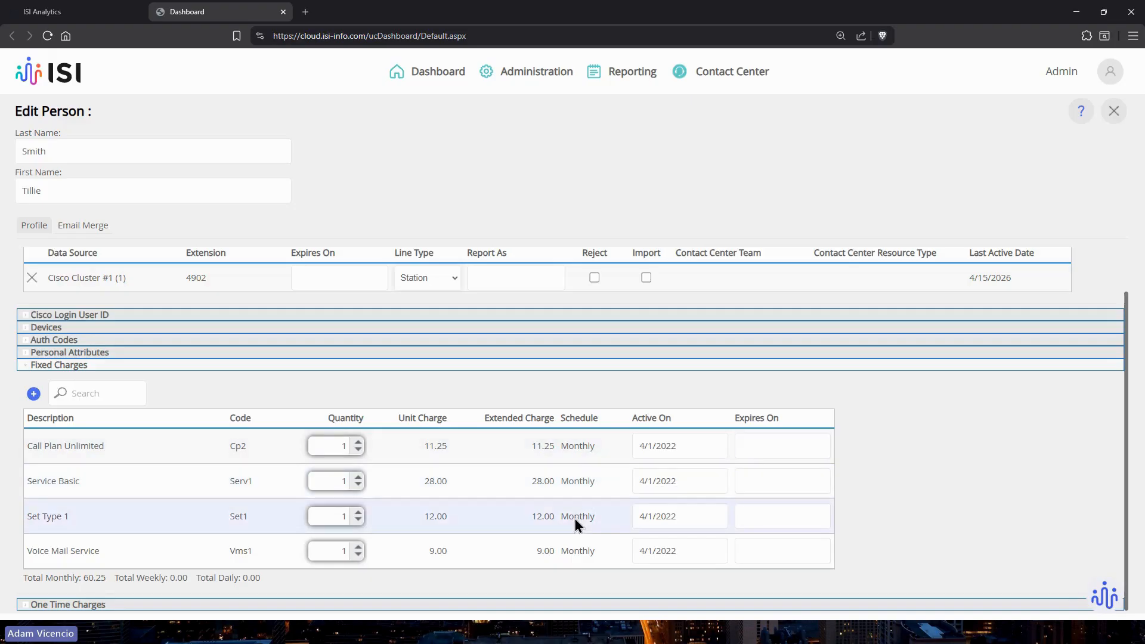
mouse_move(571, 552)
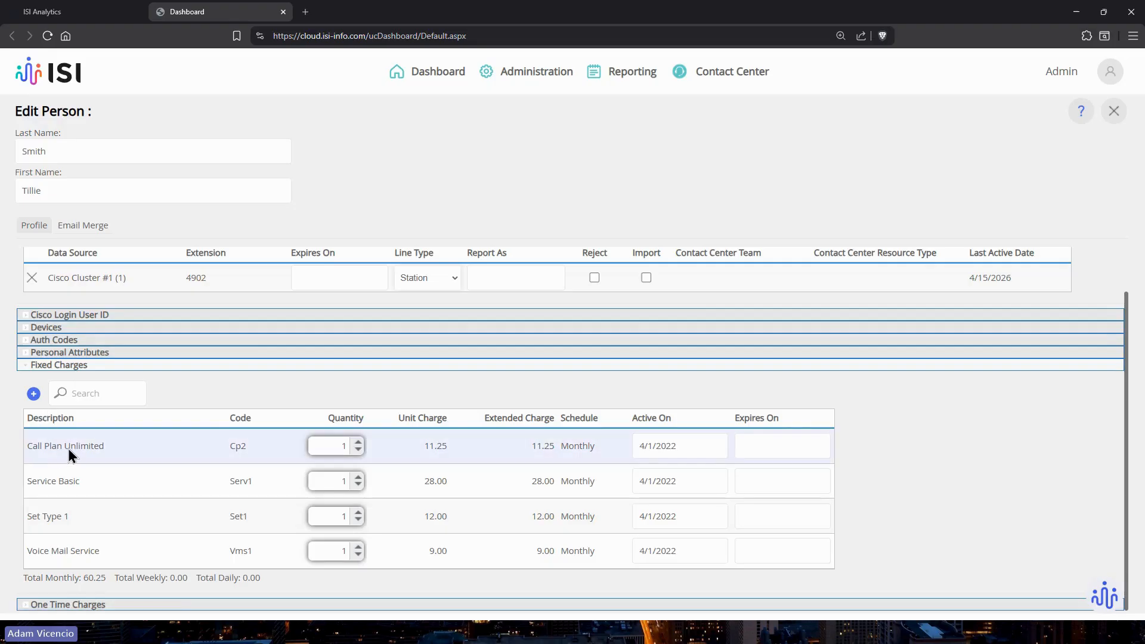
left_click(358, 442)
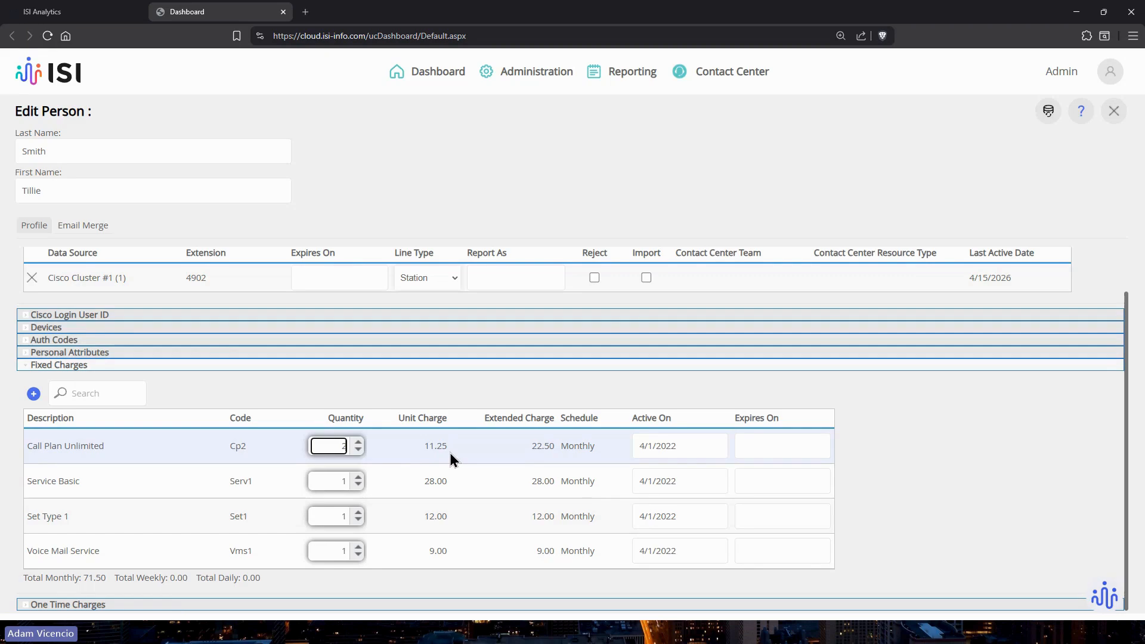
left_click(358, 450)
left_click(770, 442)
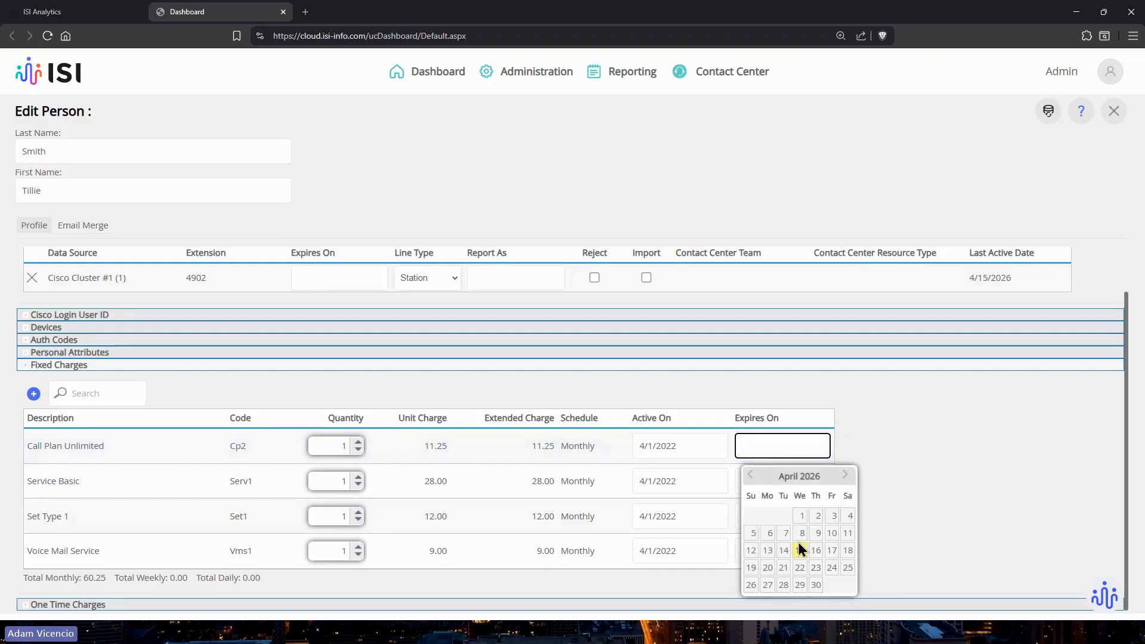
left_click(923, 460)
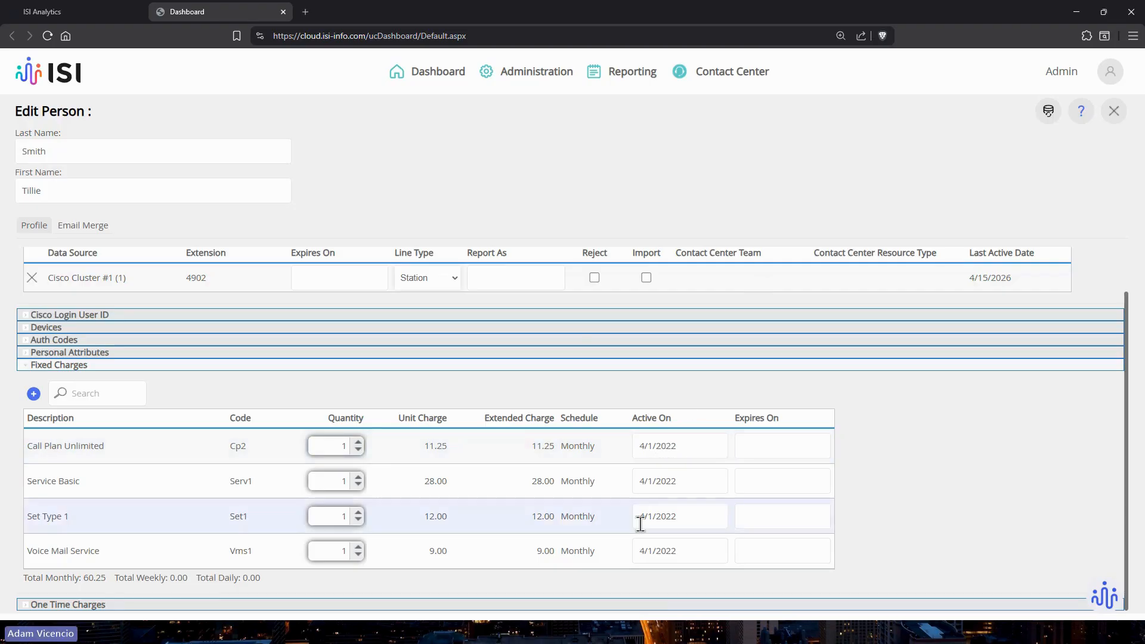
Step: Assign the Deactivation Fee from the One Time Charges Pool to the person
left_click(655, 605)
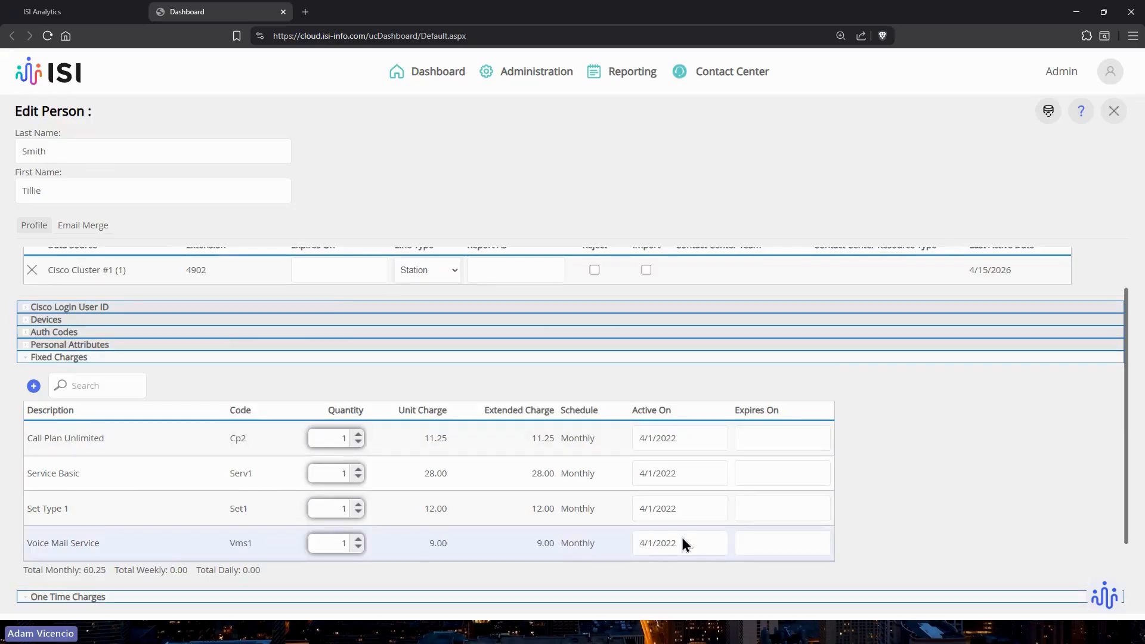
scroll(679, 536, "down", 2)
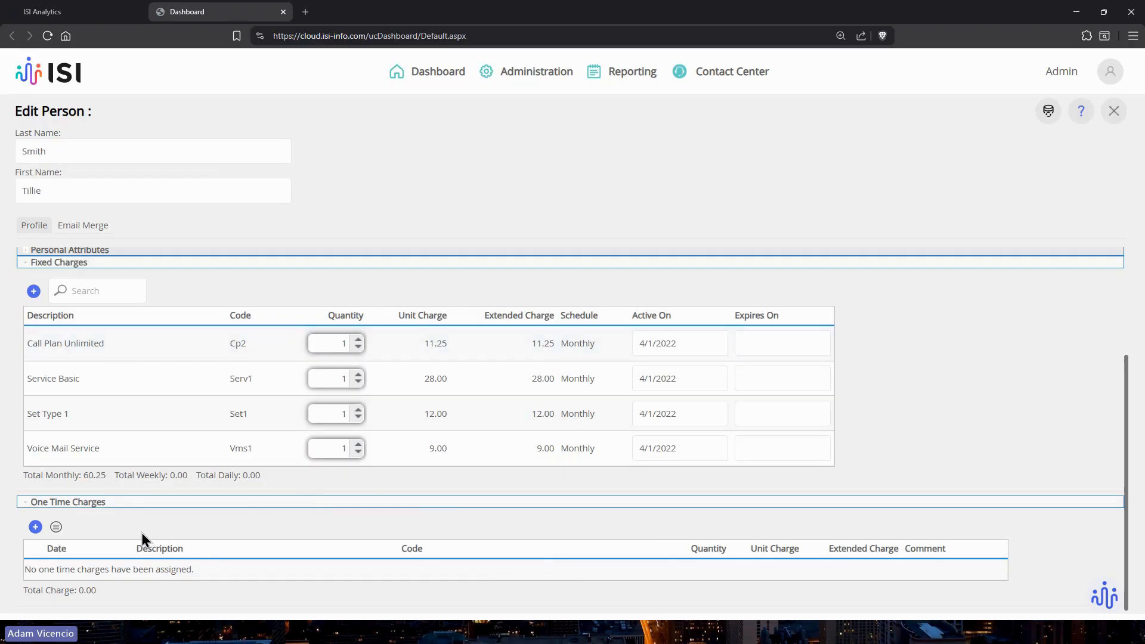
left_click(56, 527)
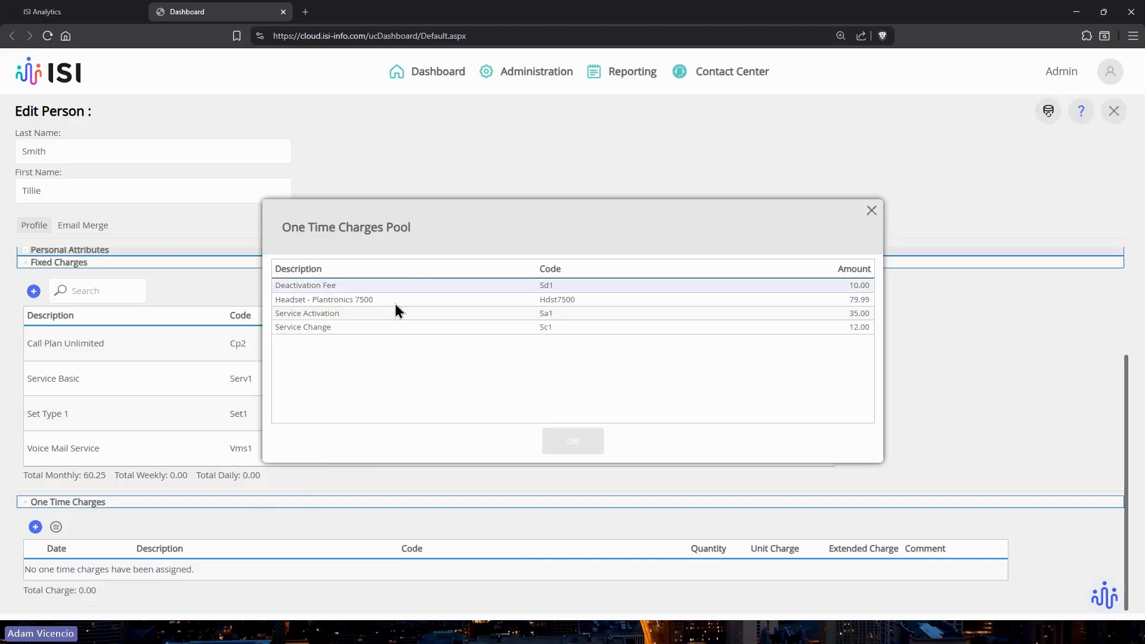
left_click(349, 286)
left_click(584, 440)
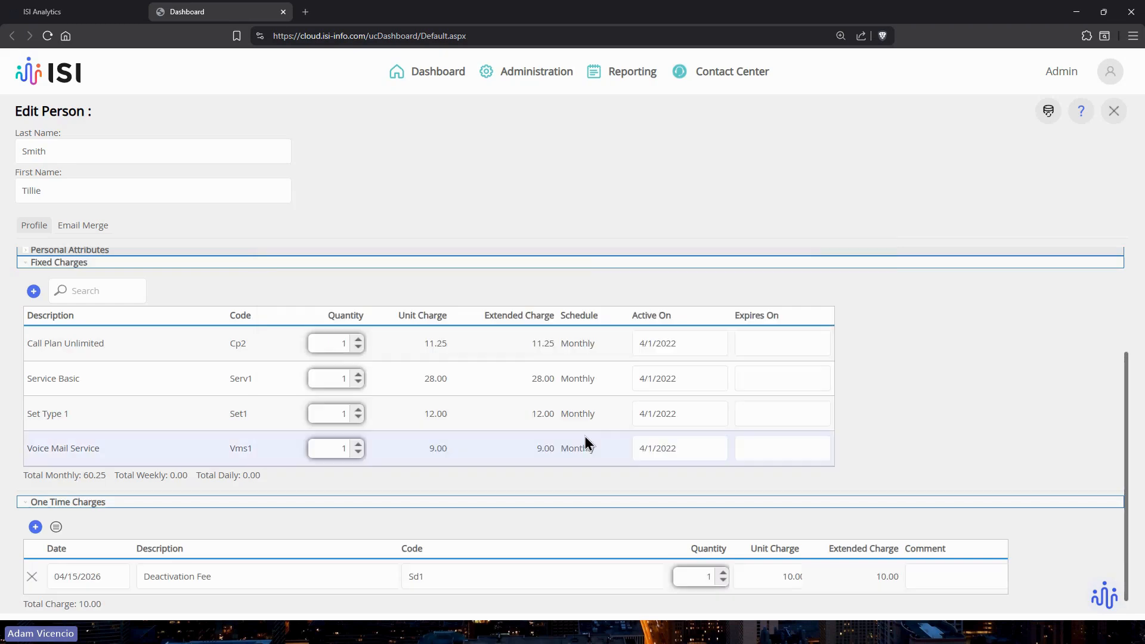
scroll(621, 522, "down", 2)
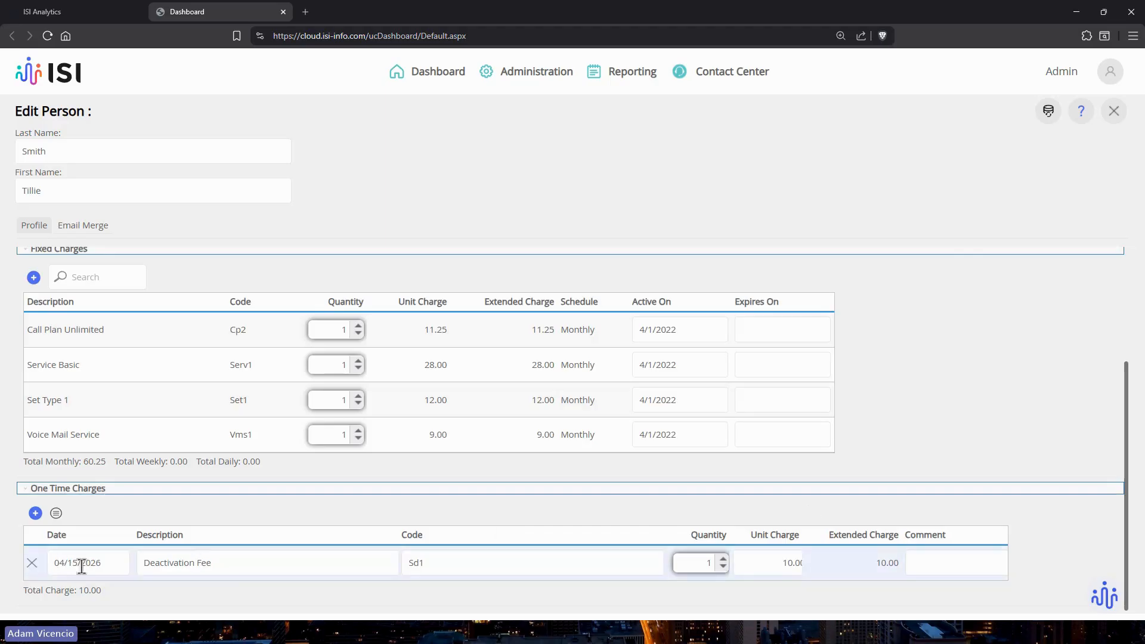
Step: Add a blank custom one-time charge for the person, and close the record, abandoning all unsaved changes
left_click(35, 513)
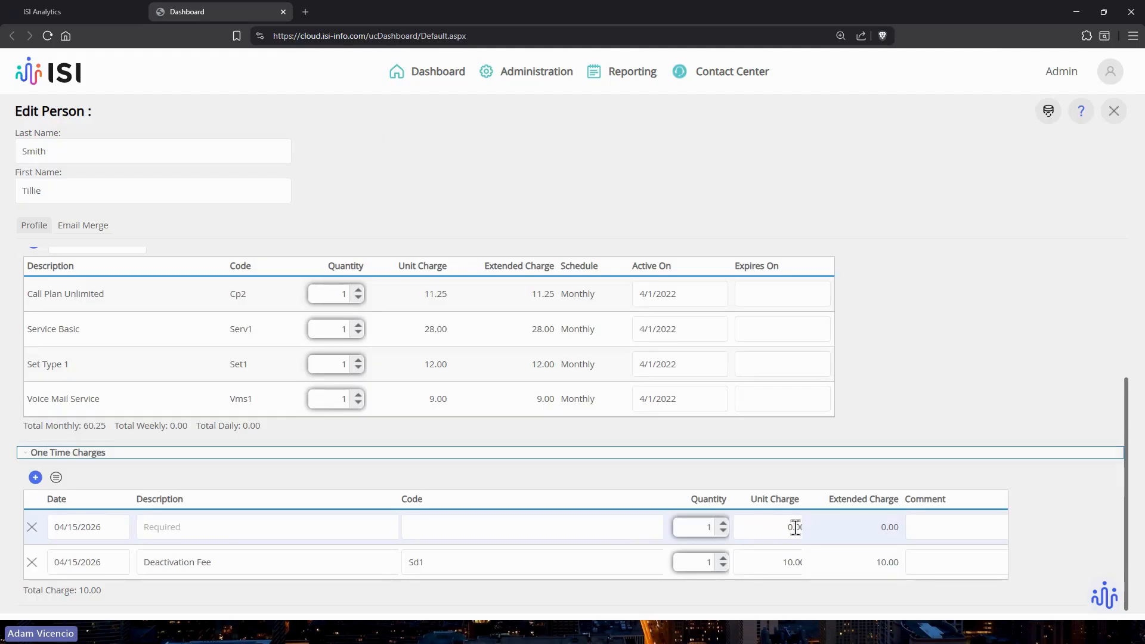
left_click(926, 524)
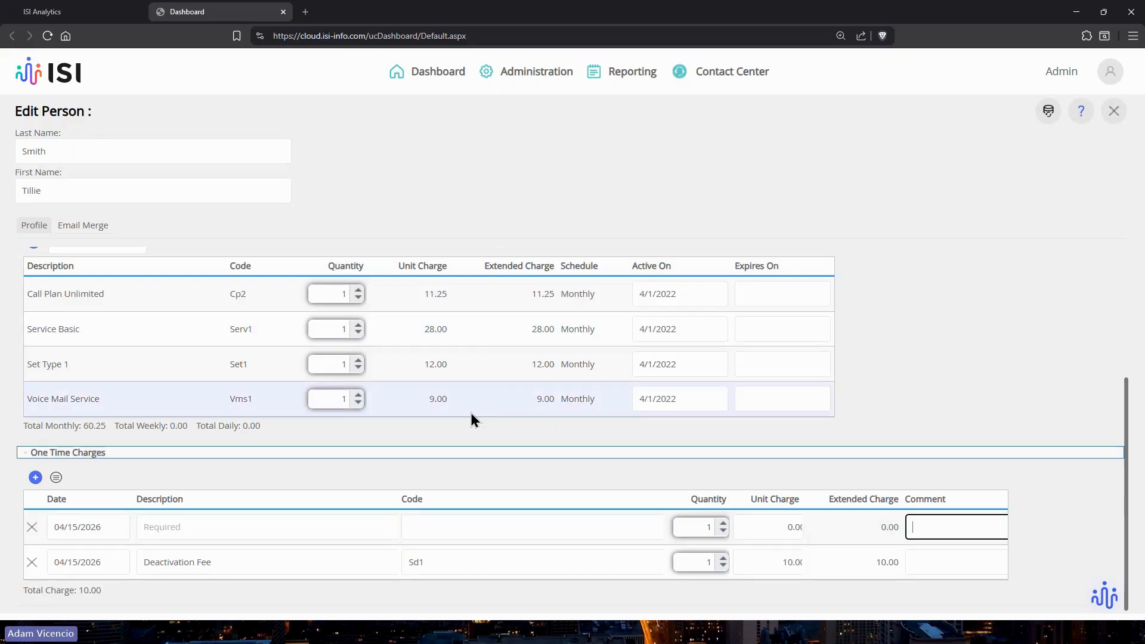
left_click(1113, 111)
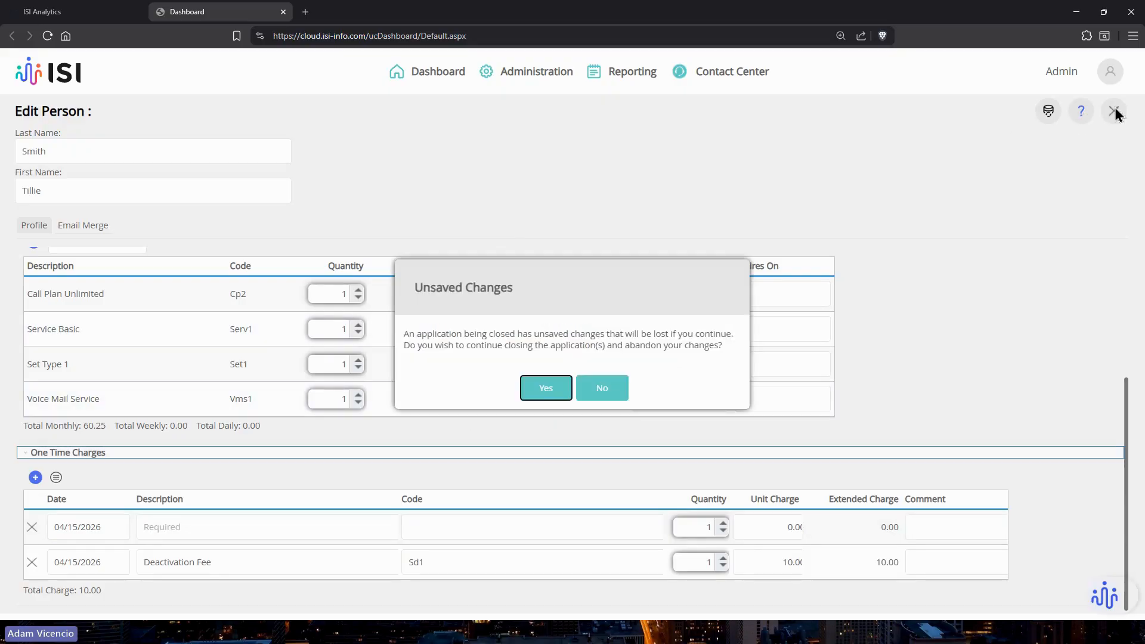
left_click(540, 394)
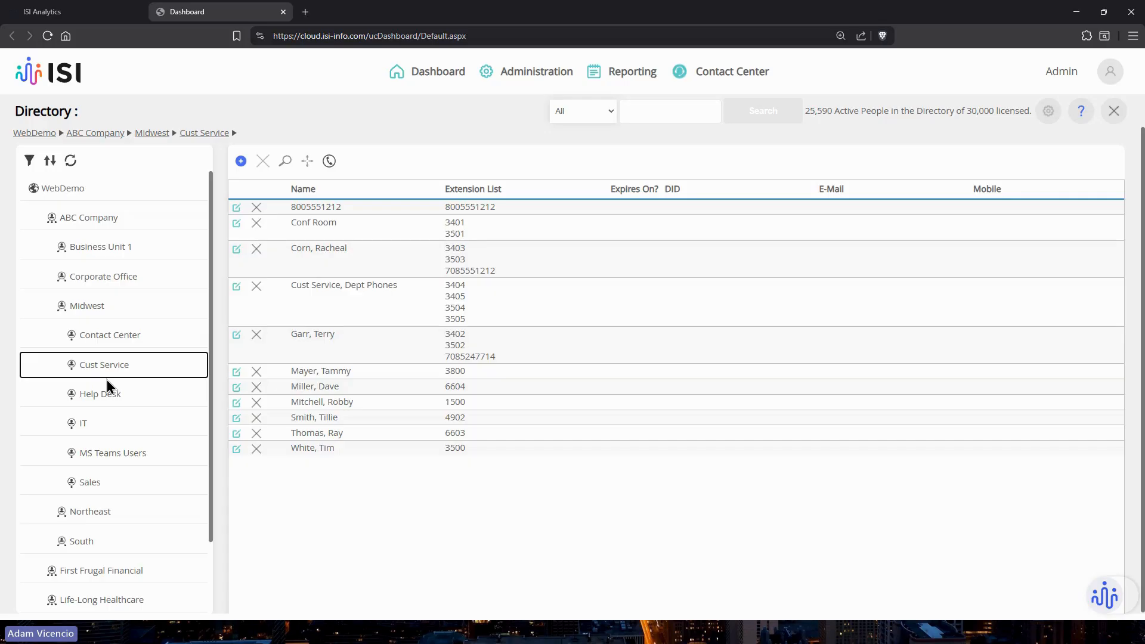
Step: Open the Billing Description list in the administration area
left_click(525, 81)
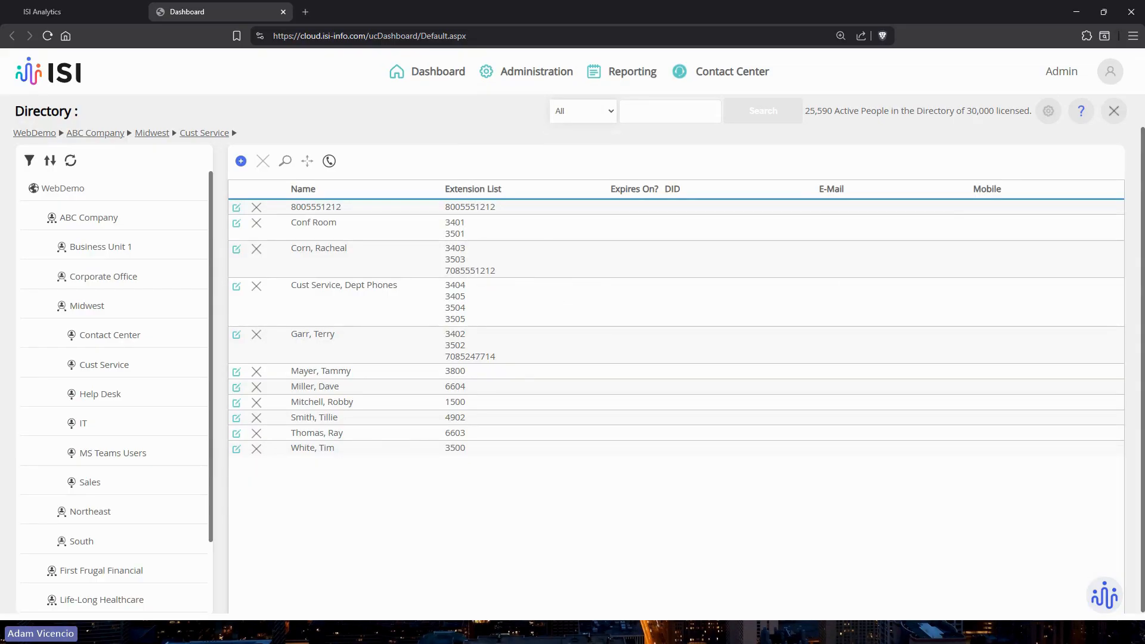
mouse_move(550, 83)
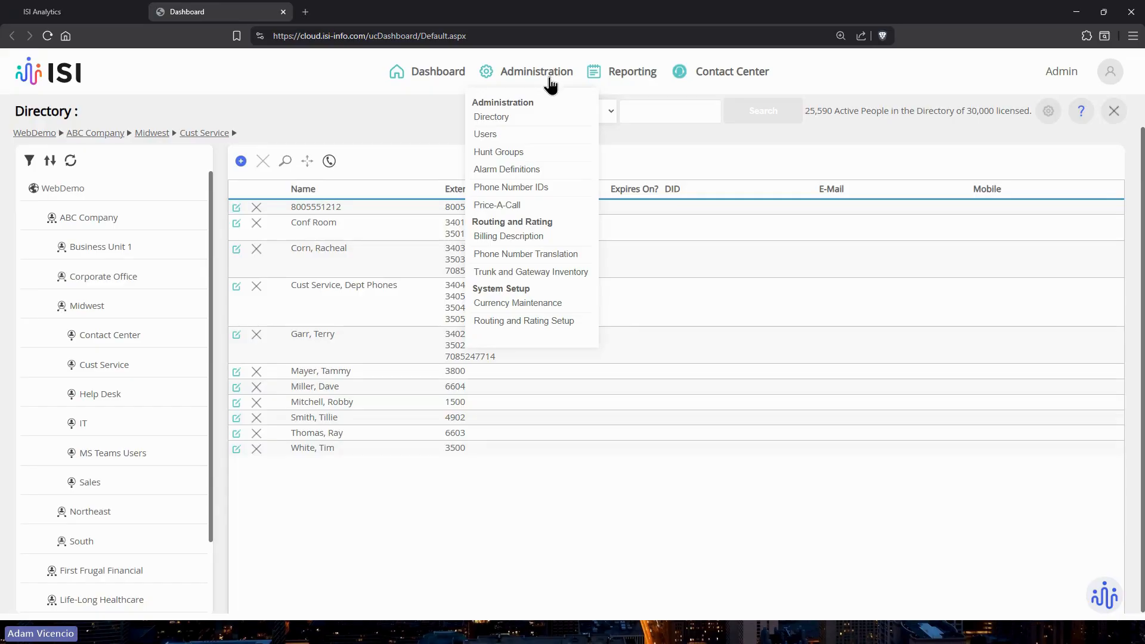
left_click(513, 240)
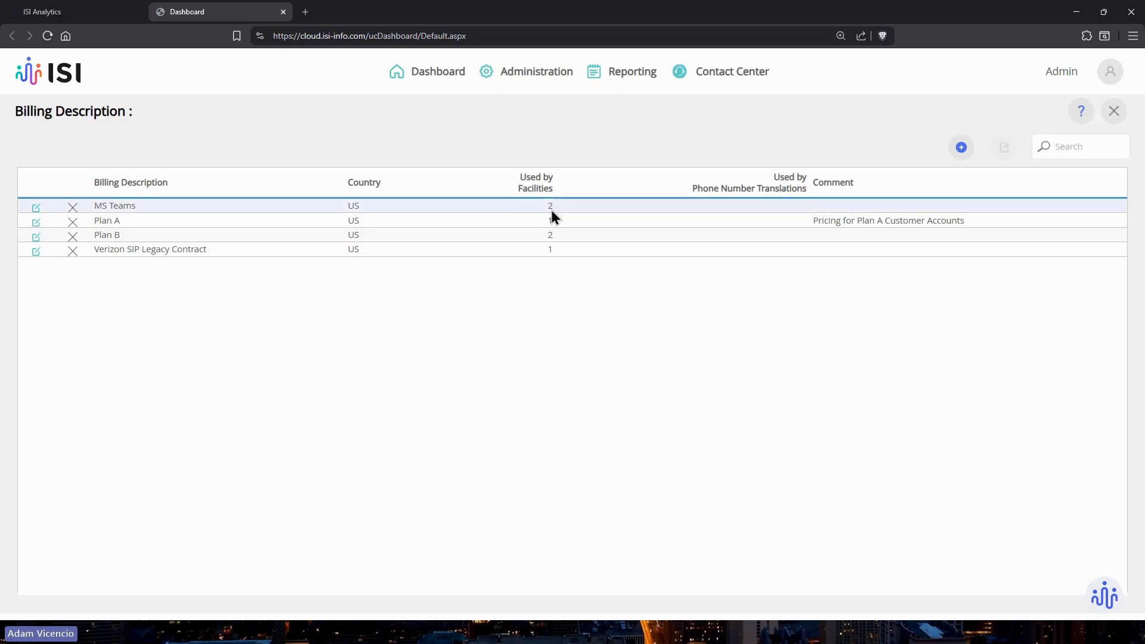
left_click(524, 74)
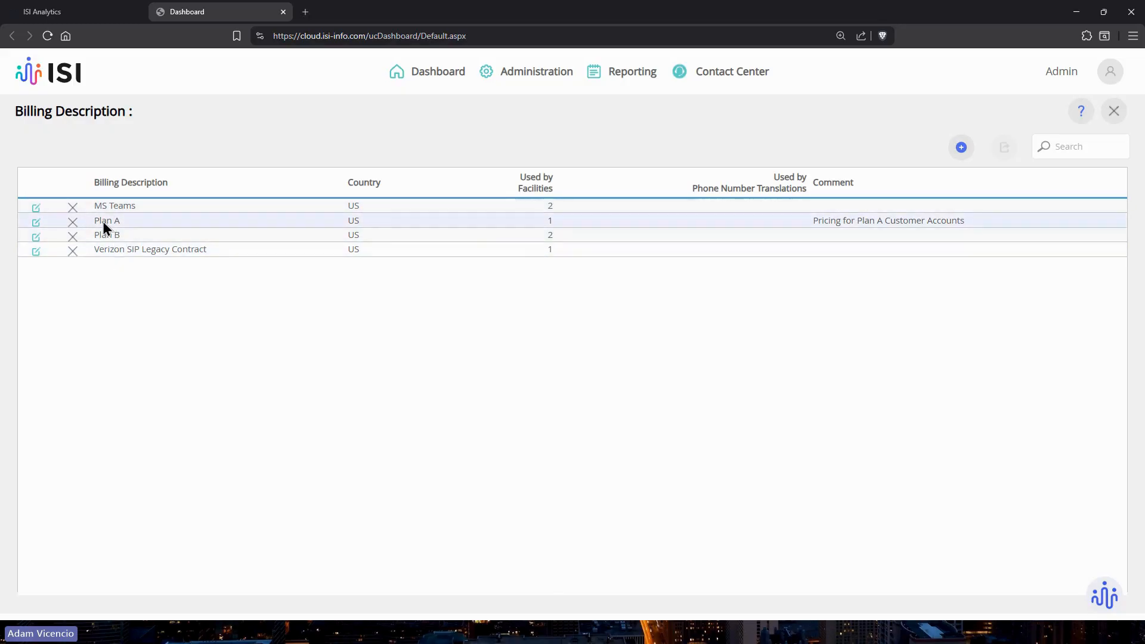
Step: Add a billing description named with the presenter's first name in possessive form followed by "Chicago Billing"
left_click(960, 149)
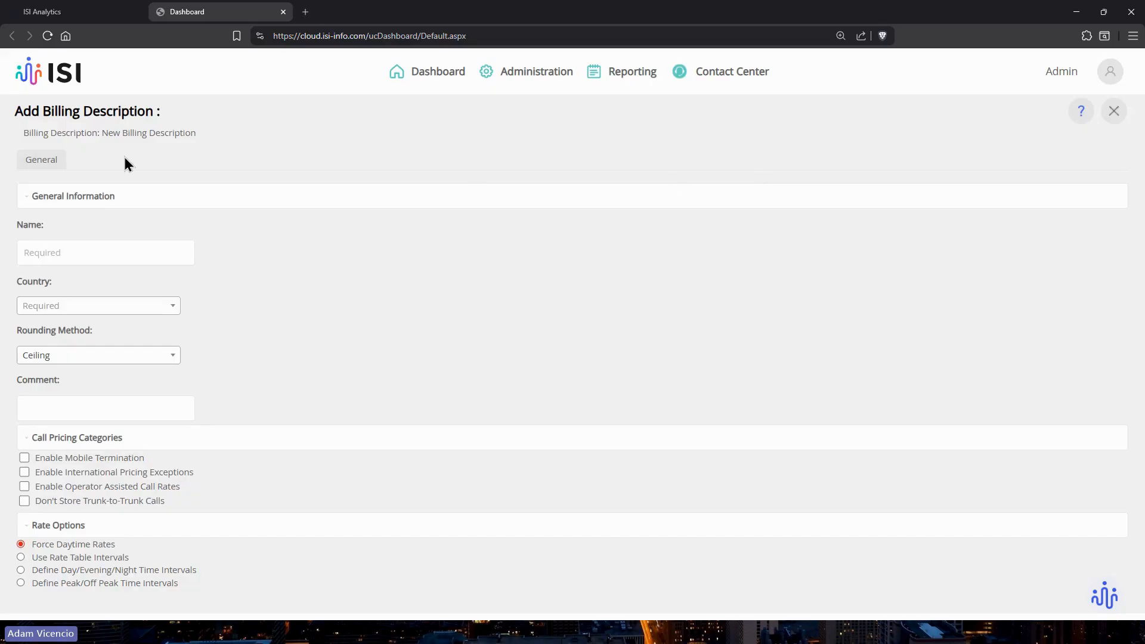
left_click_drag(10, 118, 108, 117)
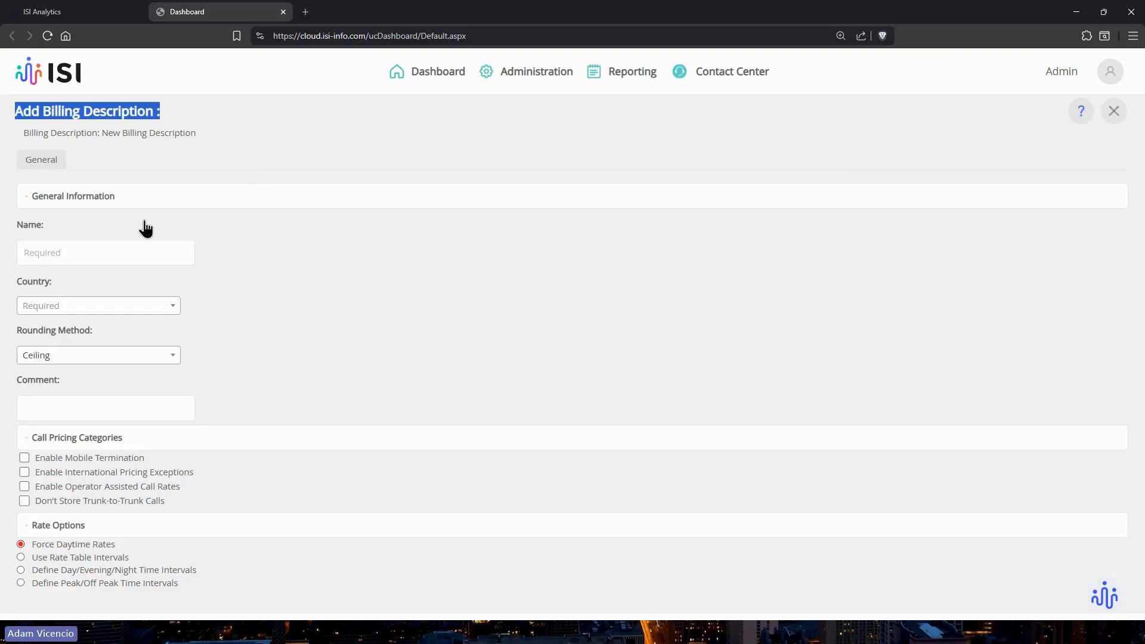
left_click(79, 248)
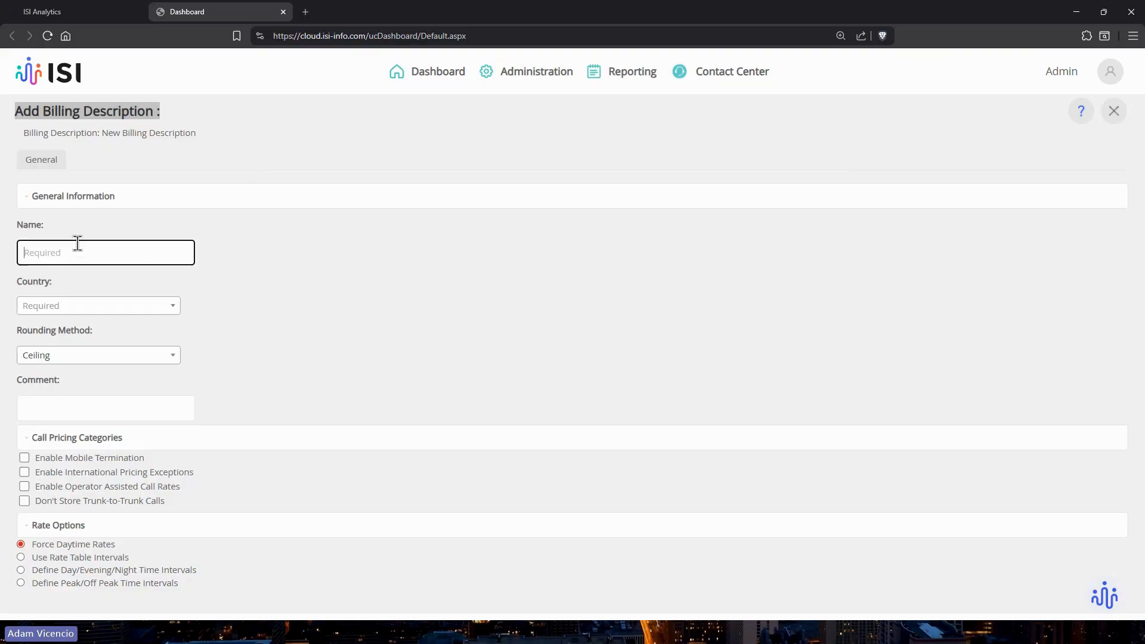
type("Adam's Chicago")
key("BackSpace")
key("BackSpace")
type("o Billing")
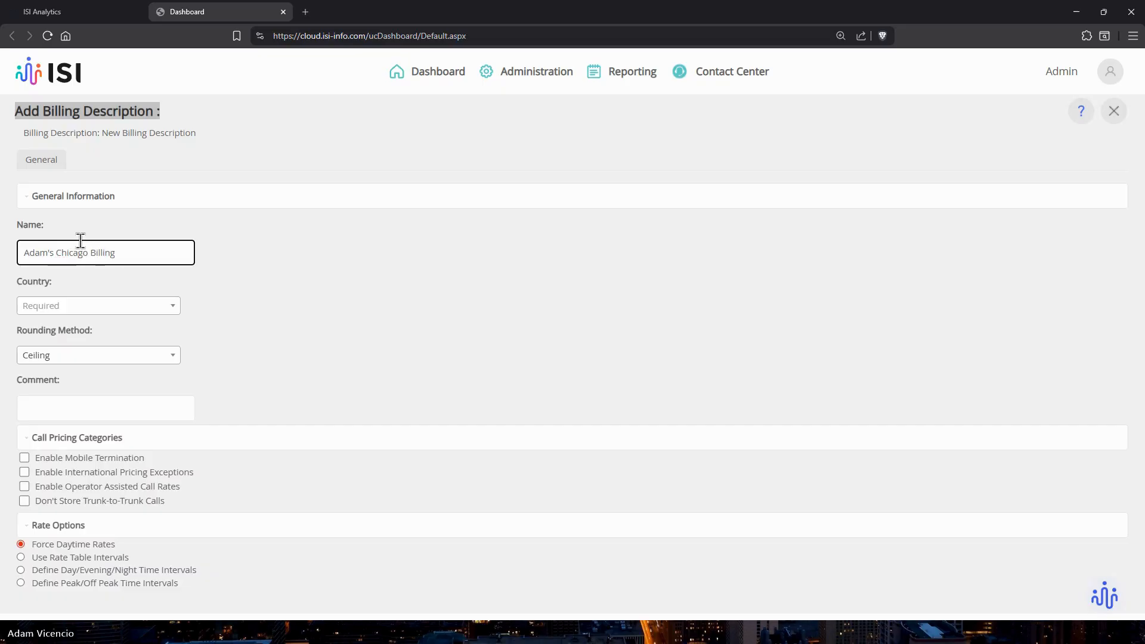
left_click(222, 275)
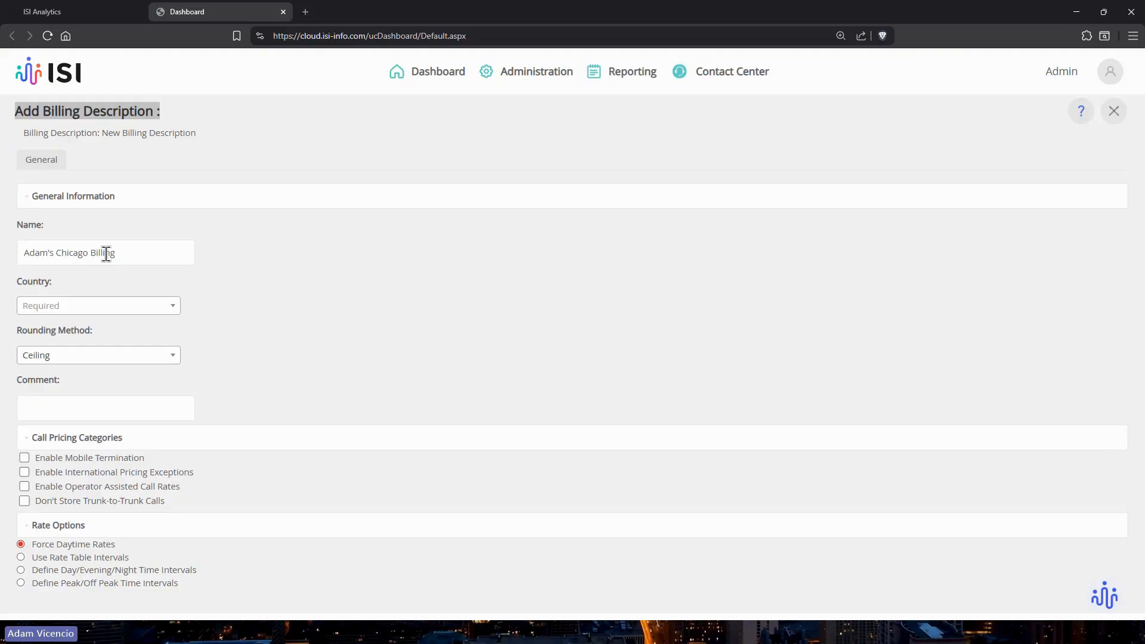
Step: Set the new billing description's country to United States, leaving the comment empty
left_click(52, 408)
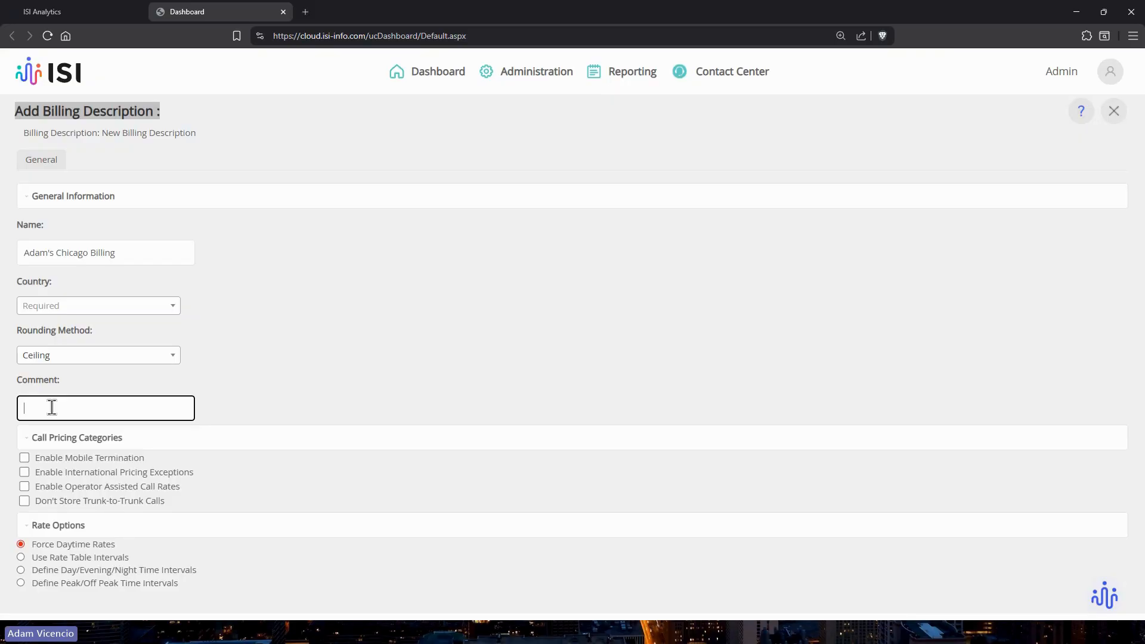
left_click(69, 313)
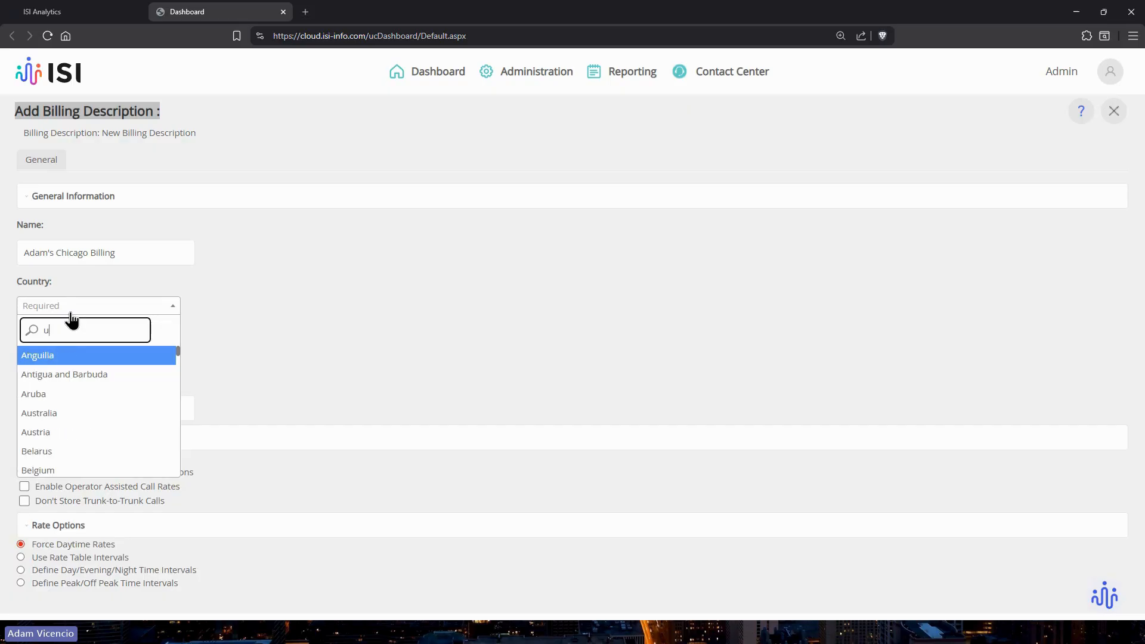
type("unit")
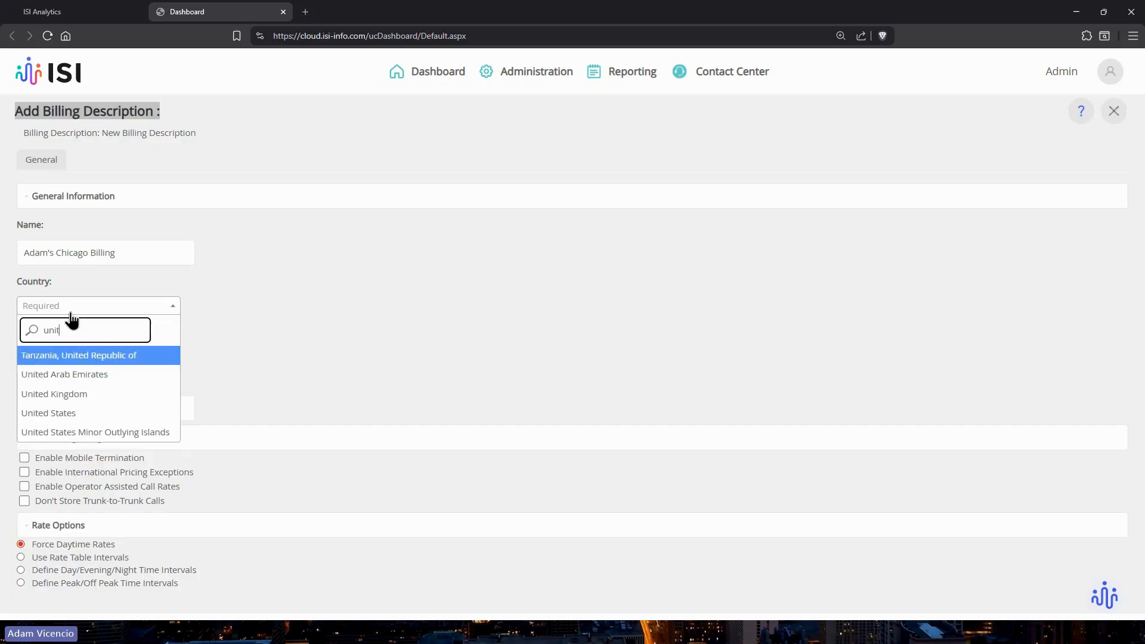
left_click(81, 417)
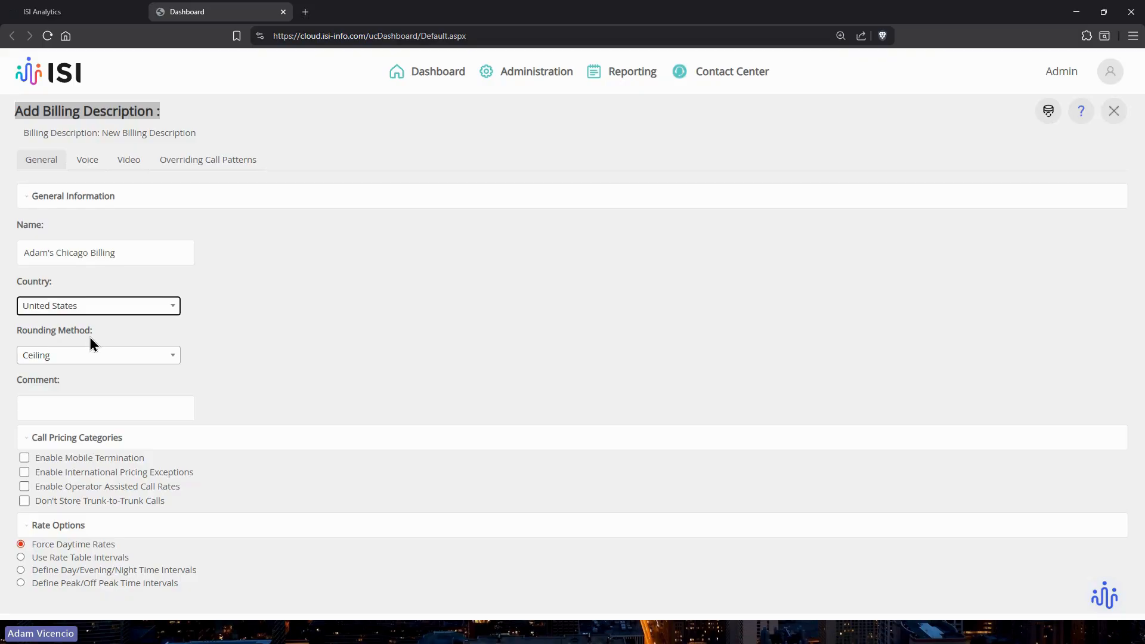
Step: Review the available rounding methods for the new billing description and keep Ceiling
left_click(101, 357)
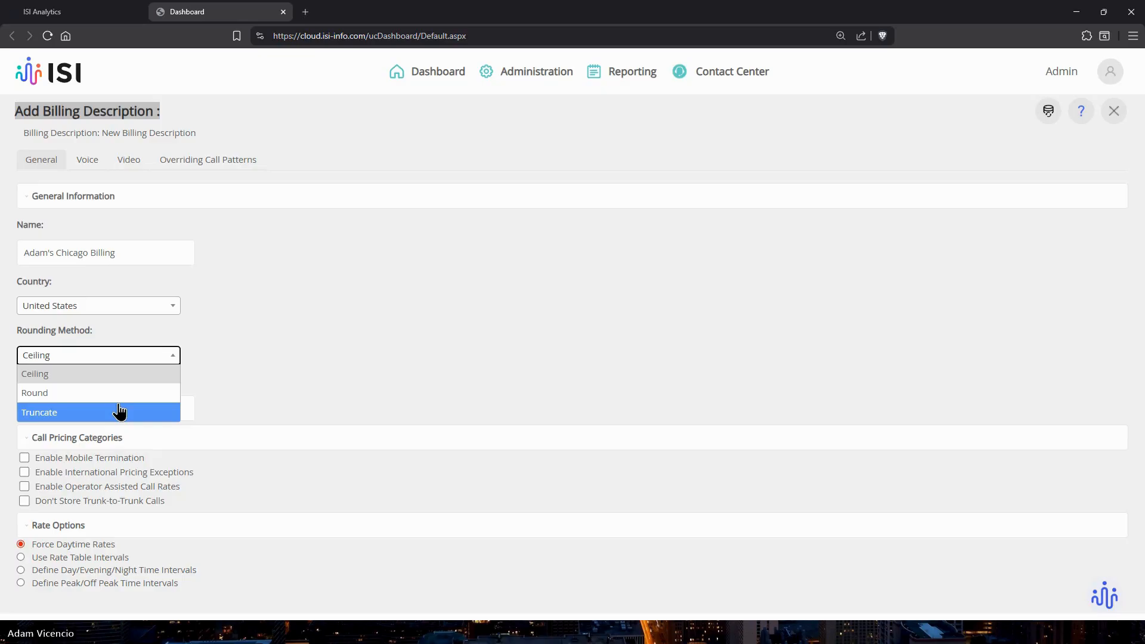
left_click(291, 398)
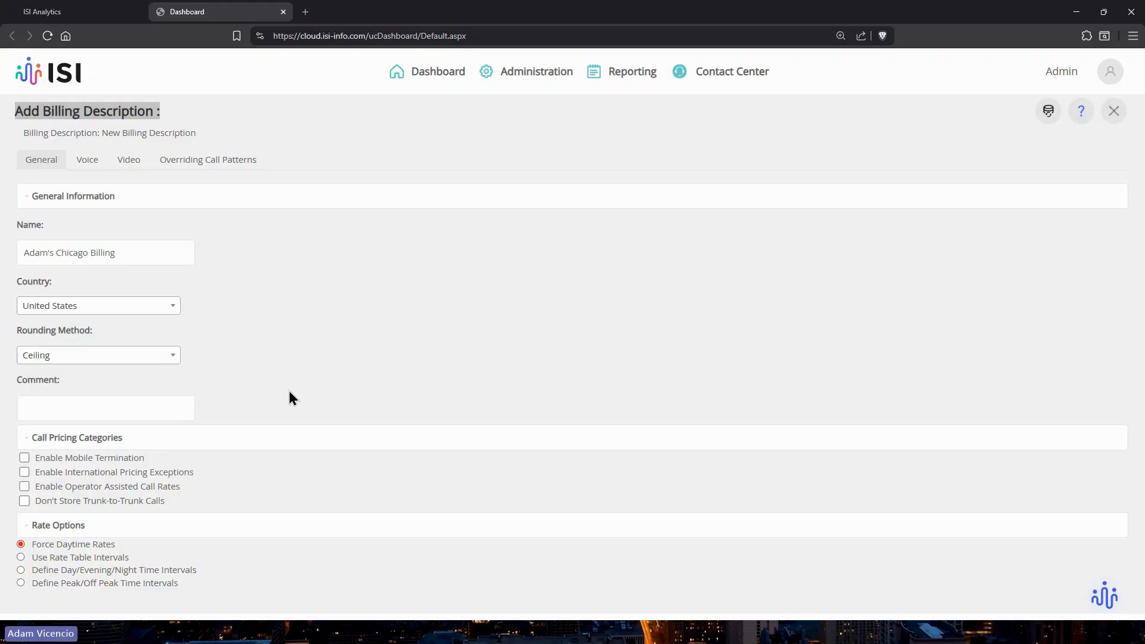
left_click(83, 358)
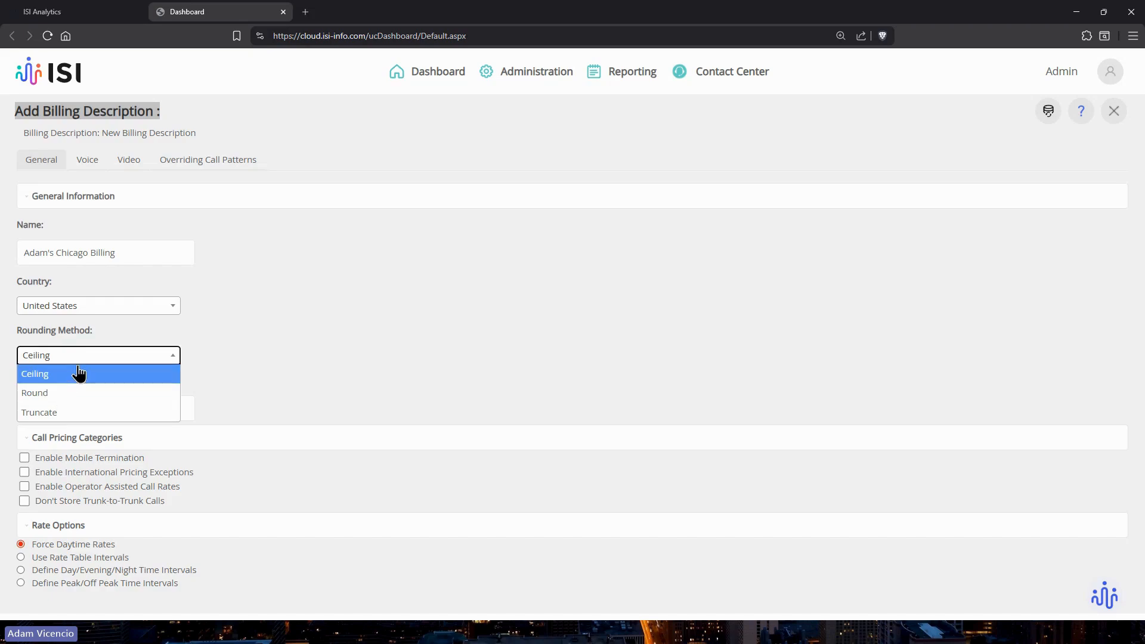
left_click(173, 369)
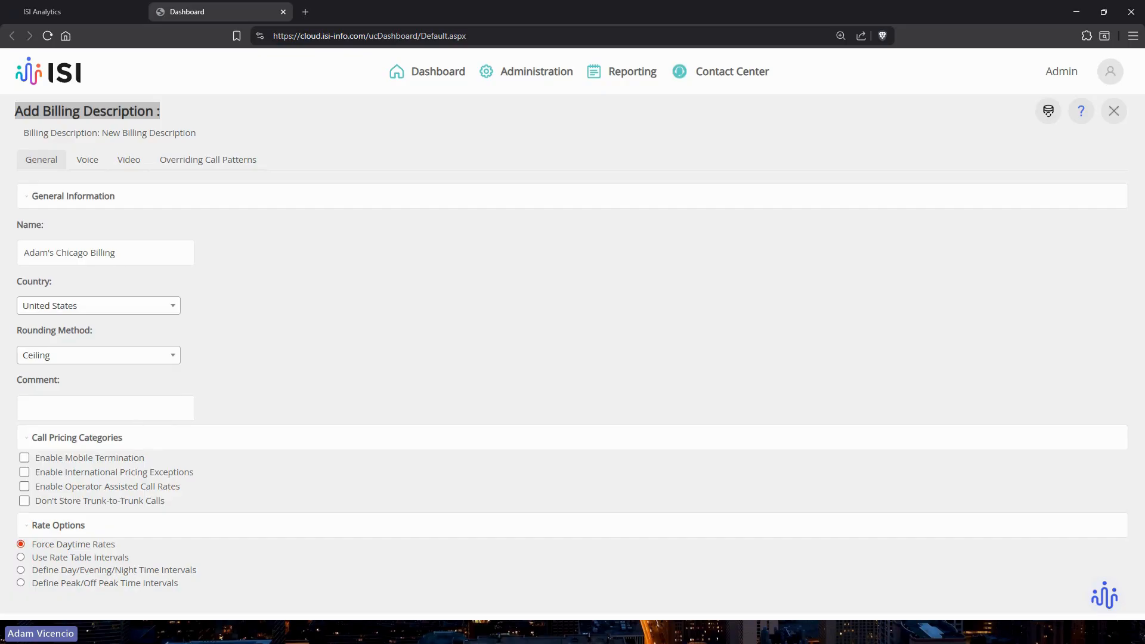
Step: Enable Mobile Termination to examine the Voice Mobile Termination rates by jurisdiction, and disable the category again
left_click(68, 457)
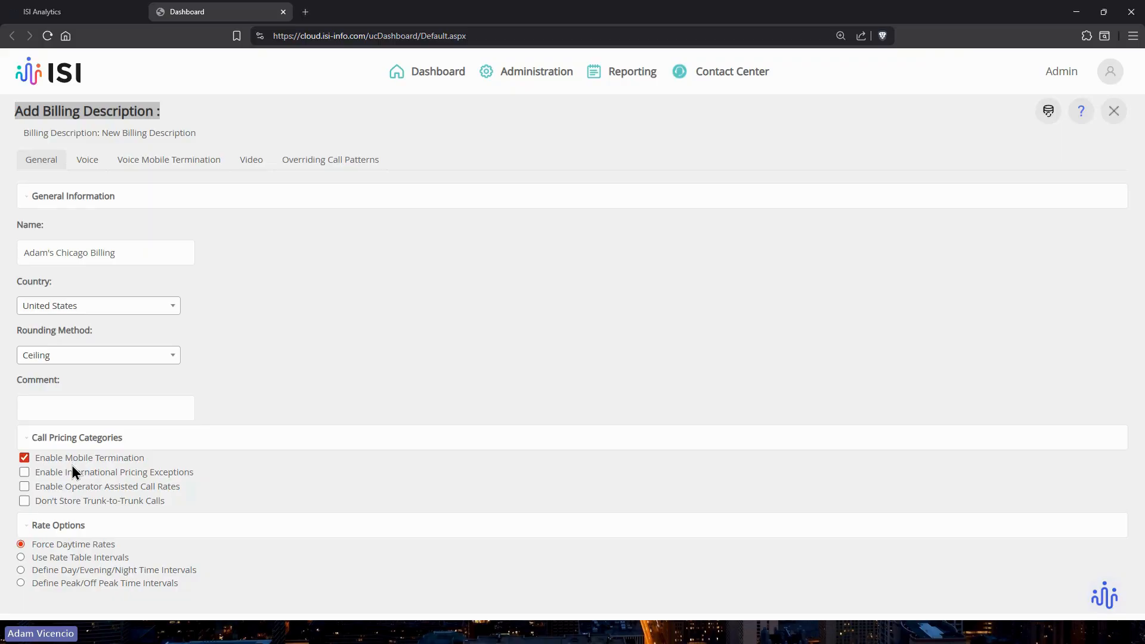
left_click(25, 458)
left_click(24, 458)
left_click(145, 166)
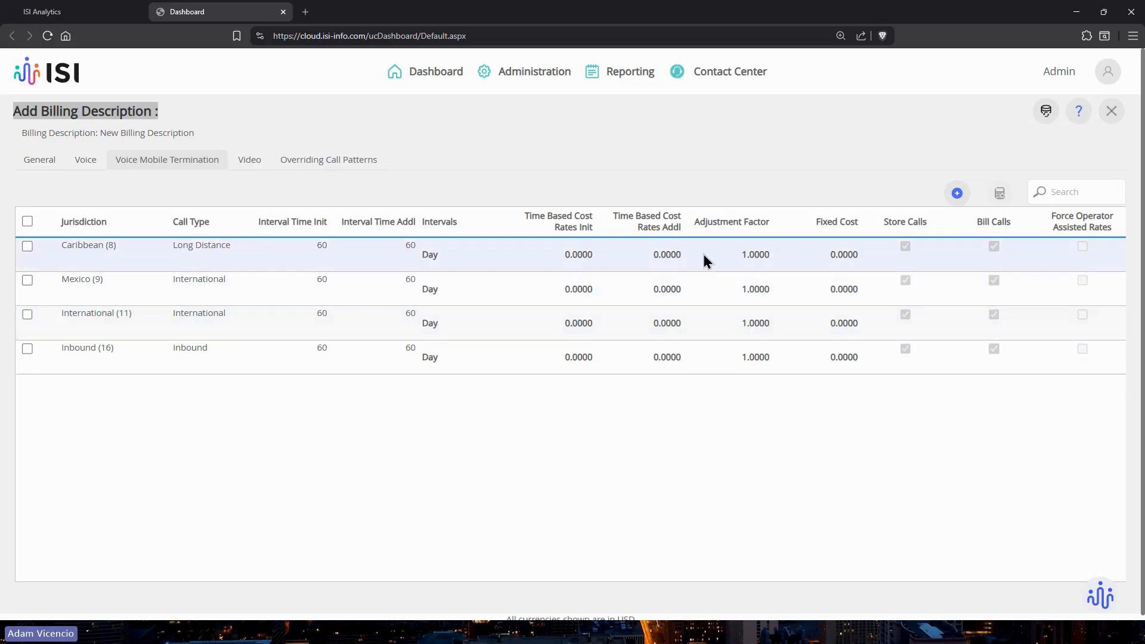
left_click(40, 160)
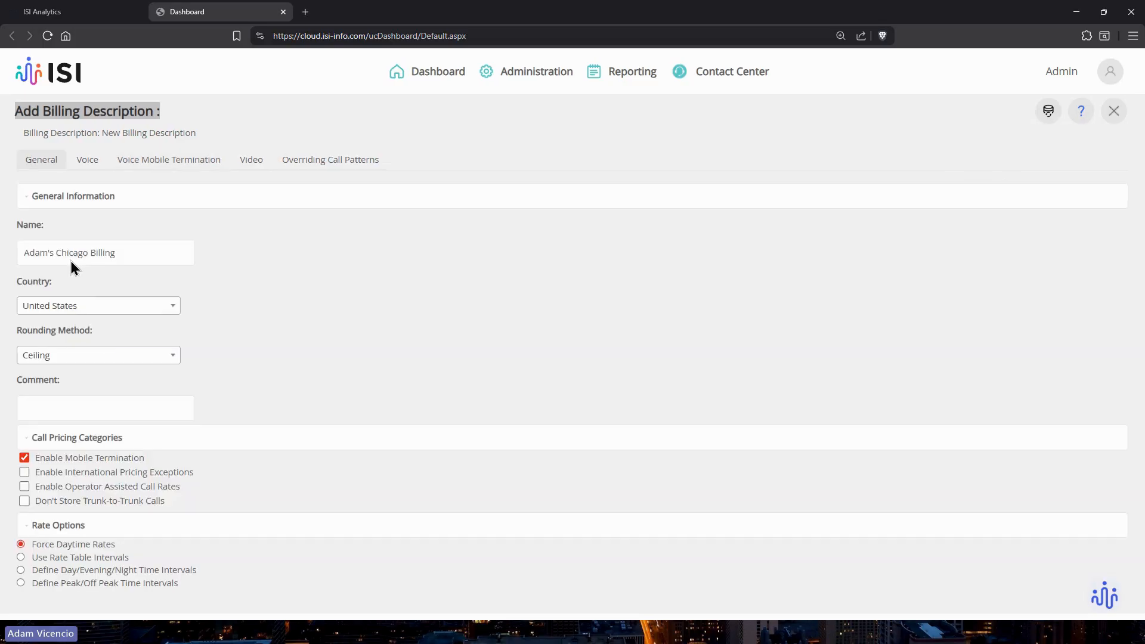
left_click(110, 453)
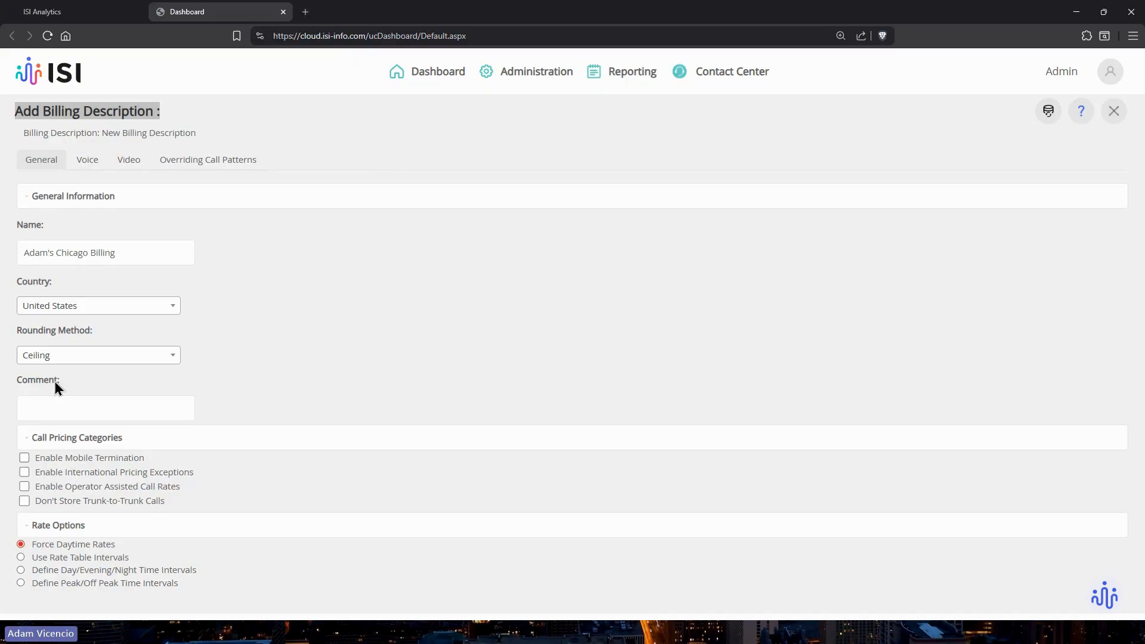
Step: Enable International Pricing Exceptions, look through the country list and initial and additional time settings, and activate Andorra
left_click(63, 474)
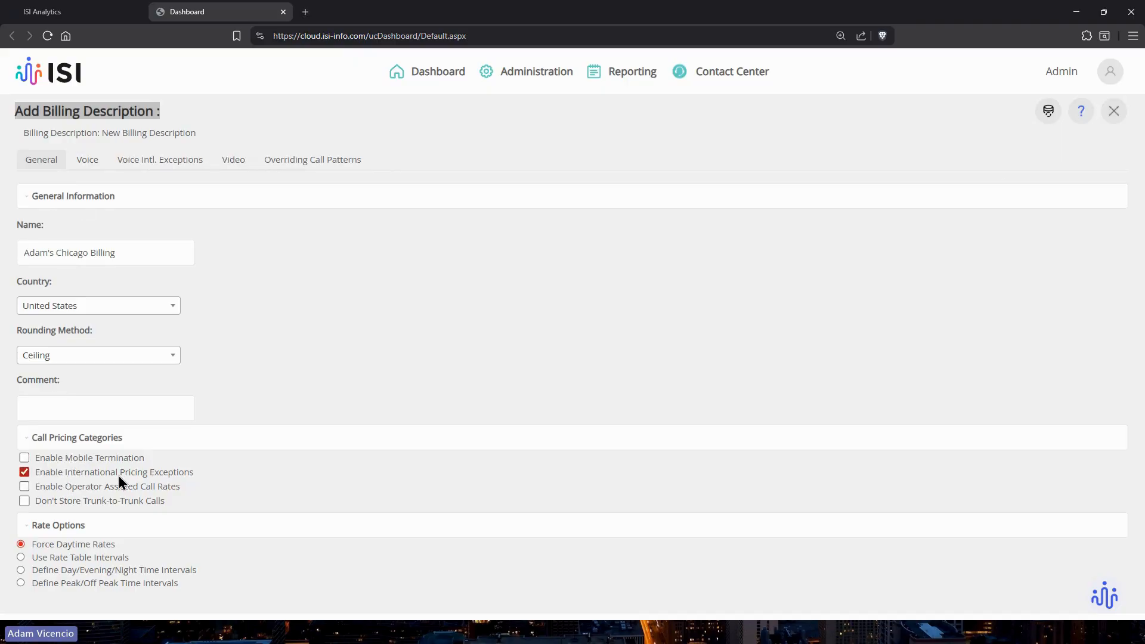
left_click(188, 170)
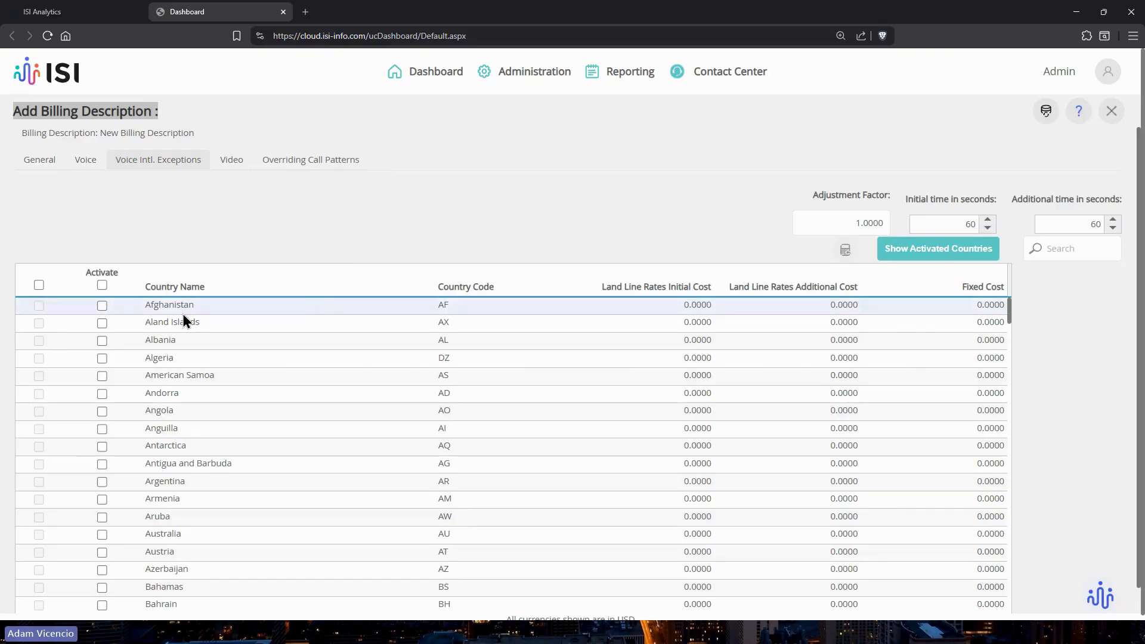
scroll(182, 316, "down", 5)
scroll(186, 355, "down", 9)
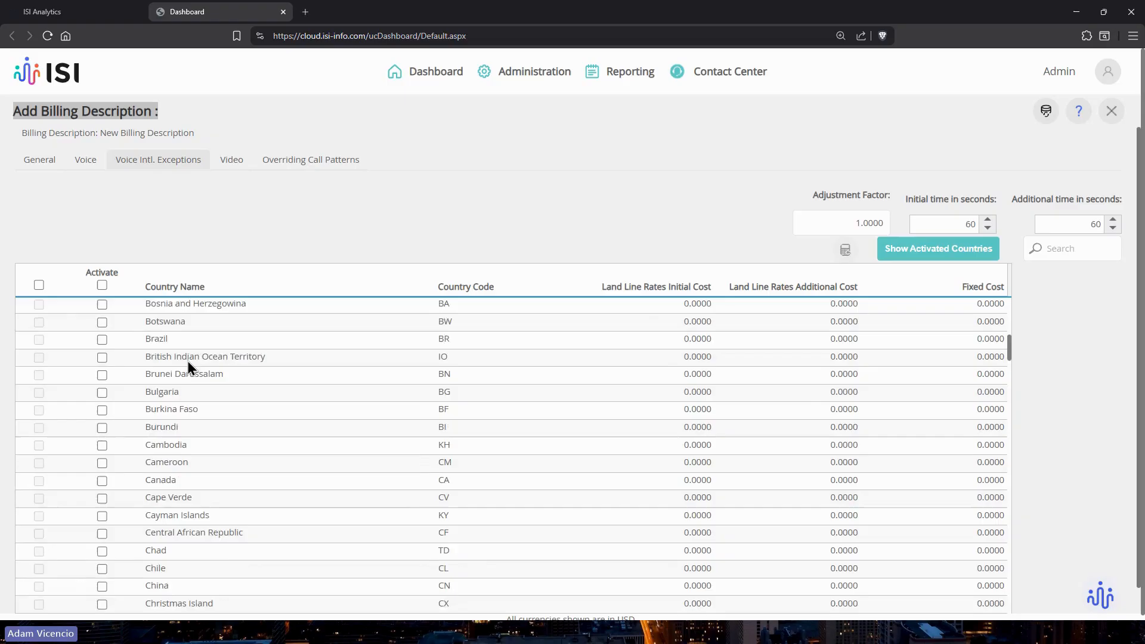
scroll(191, 363, "up", 13)
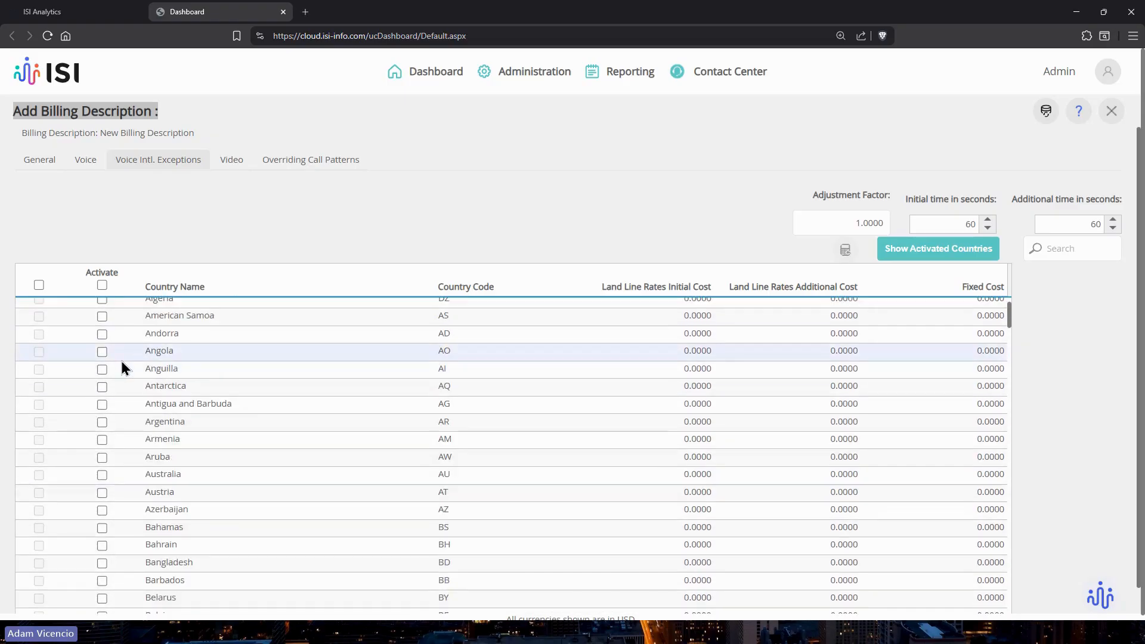
left_click(102, 334)
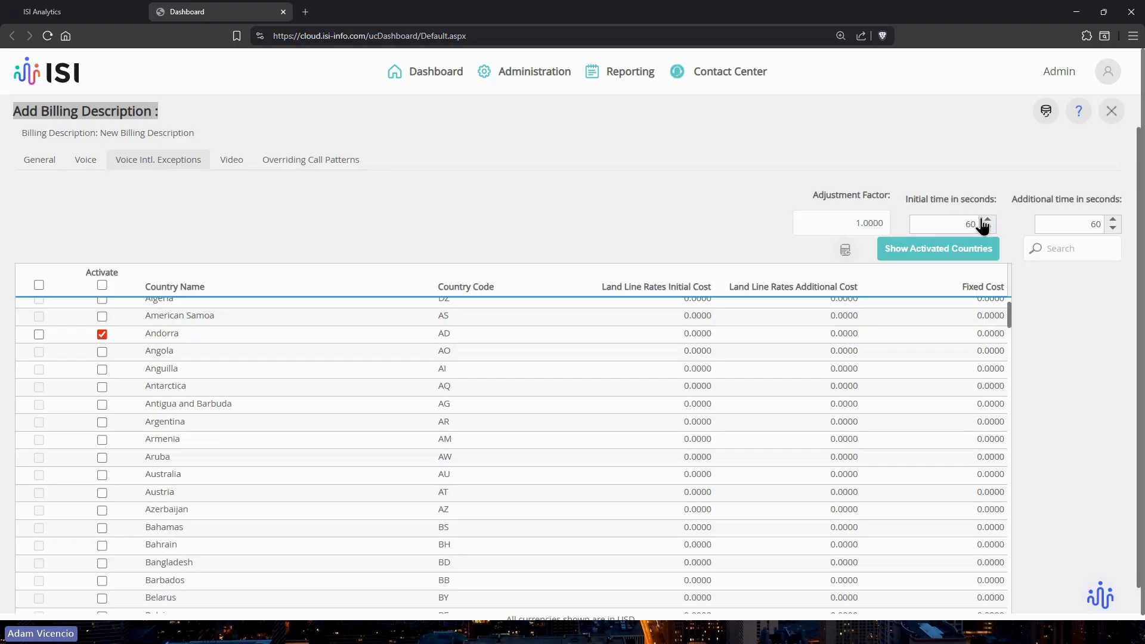
left_click_drag(1119, 203, 1089, 222)
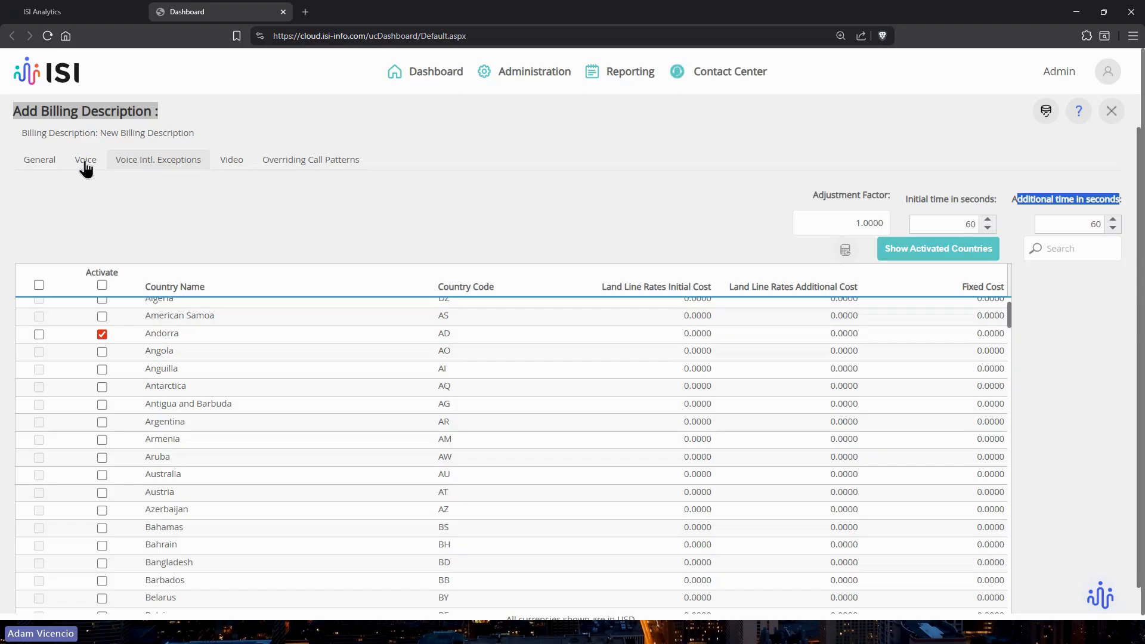
Step: Deactivate Andorra in the voice international exceptions and disable International Pricing Exceptions
left_click(54, 161)
left_click(173, 159)
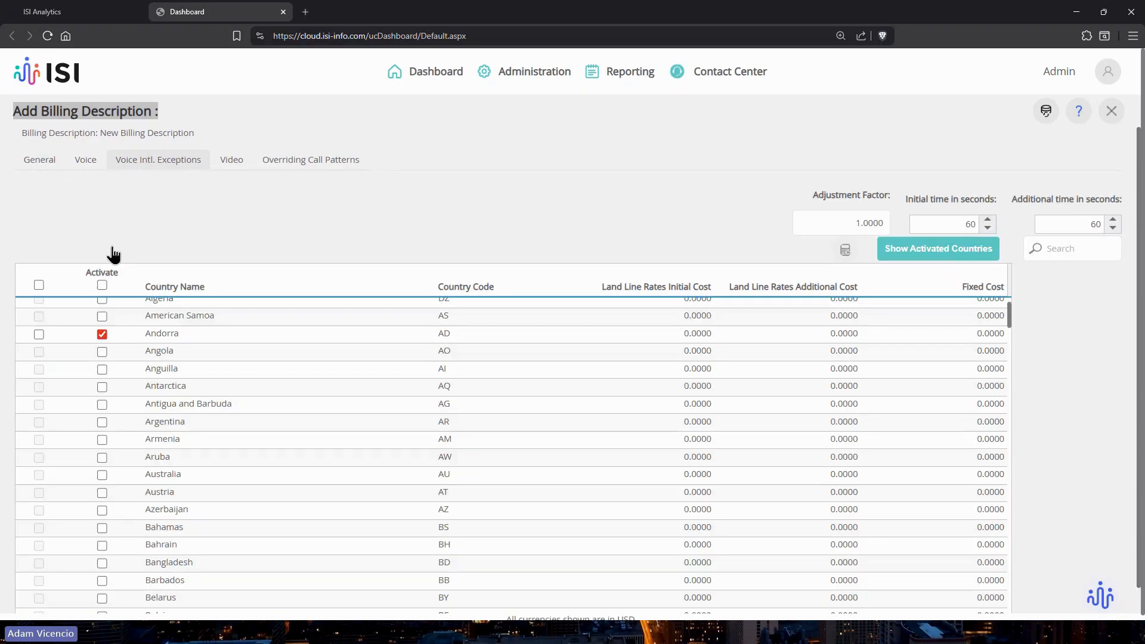
left_click(102, 334)
left_click(45, 160)
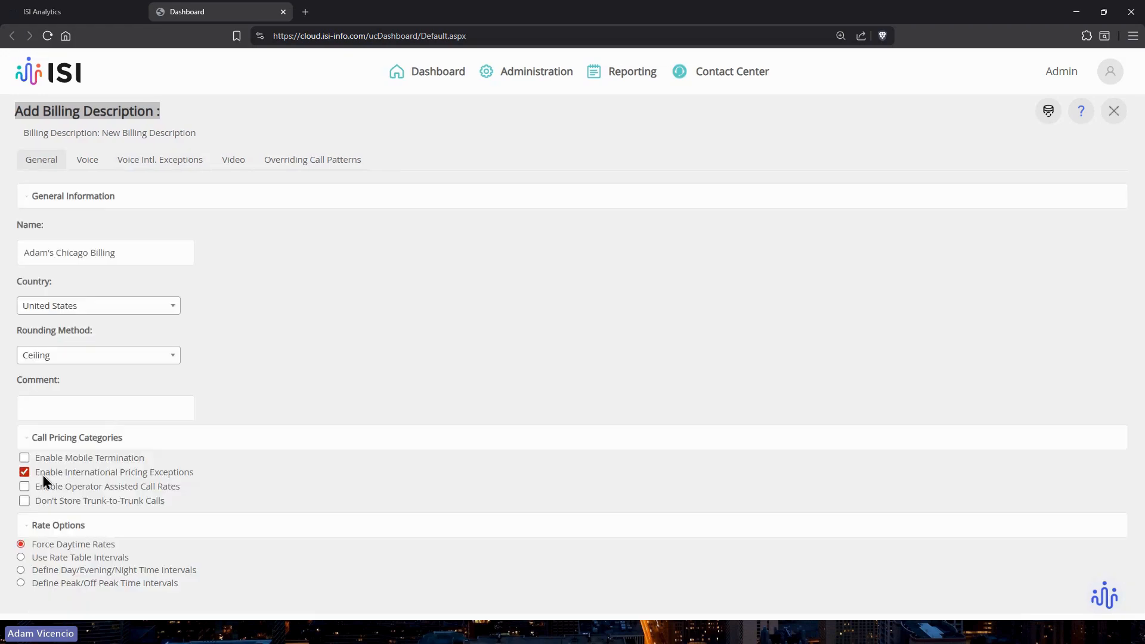
left_click(24, 471)
Step: Enable Operator Assisted Call Rates to view its fixed rate setting, disable it again, and review the trunk-to-trunk storage option
left_click(24, 486)
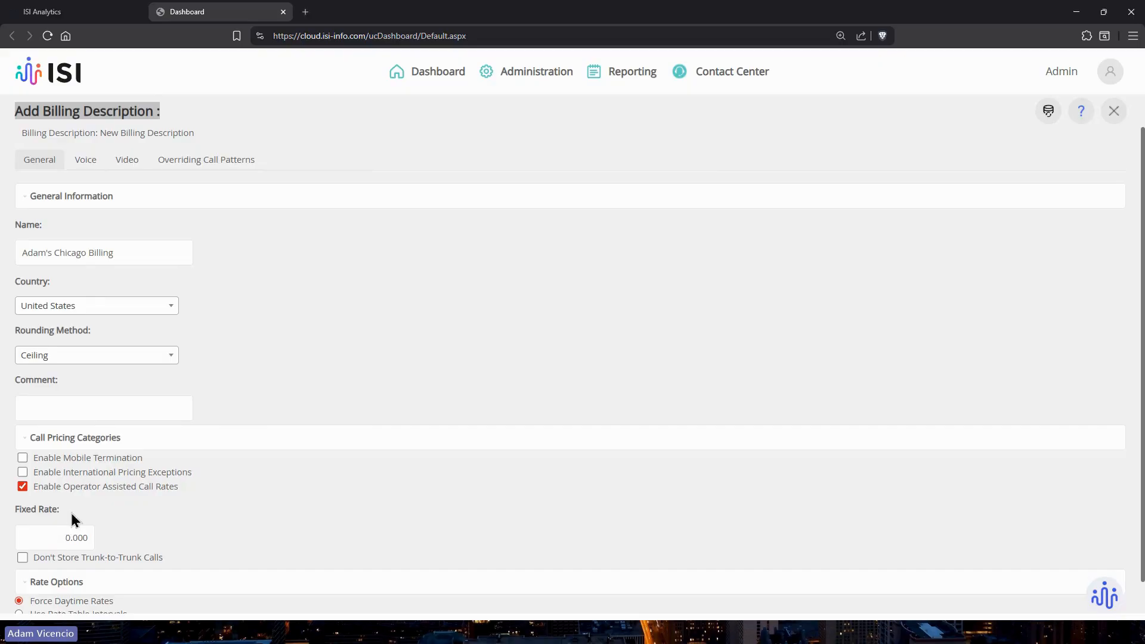
left_click(24, 488)
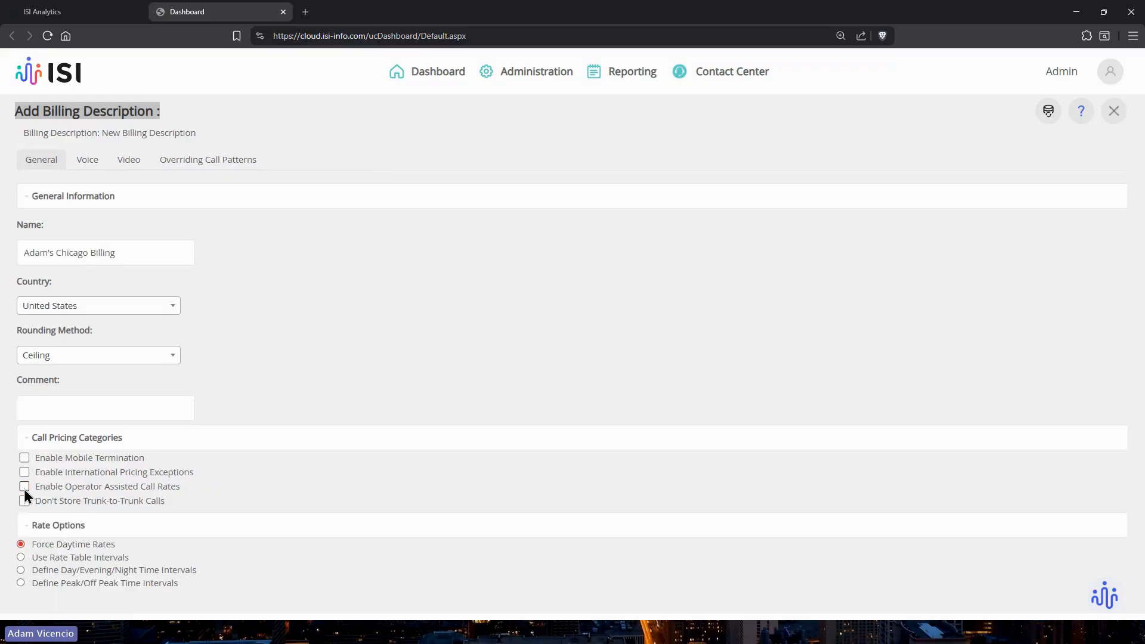
left_click_drag(35, 502, 159, 507)
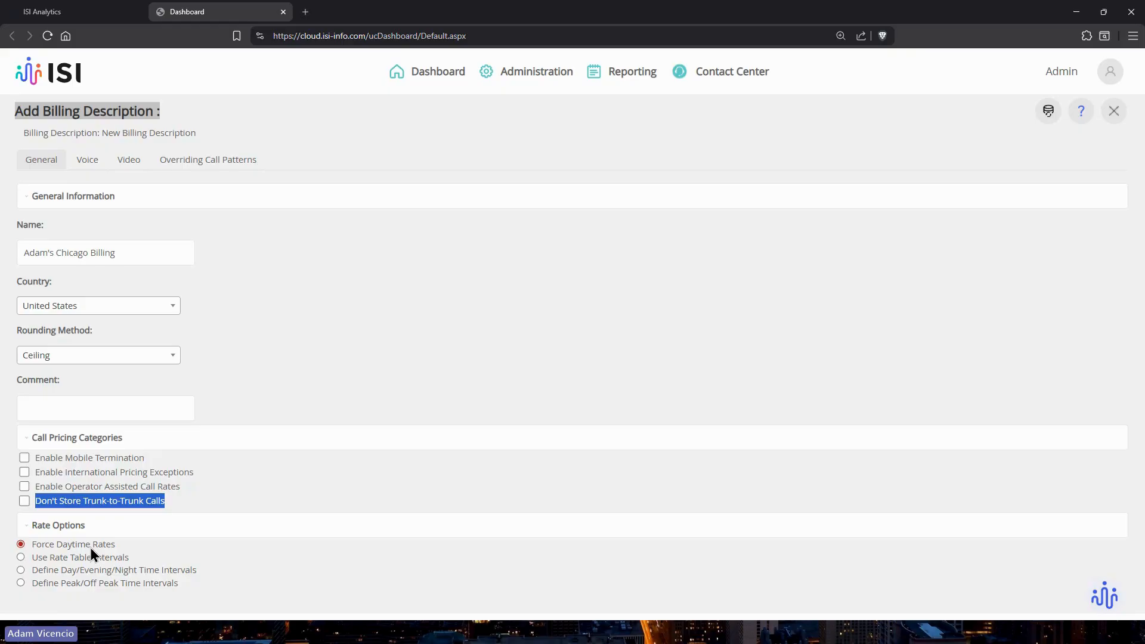
Step: Try the Use Rate Table Intervals and Define Day/Evening/Night Time Intervals rate options and examine the voice rates by interval
left_click(64, 558)
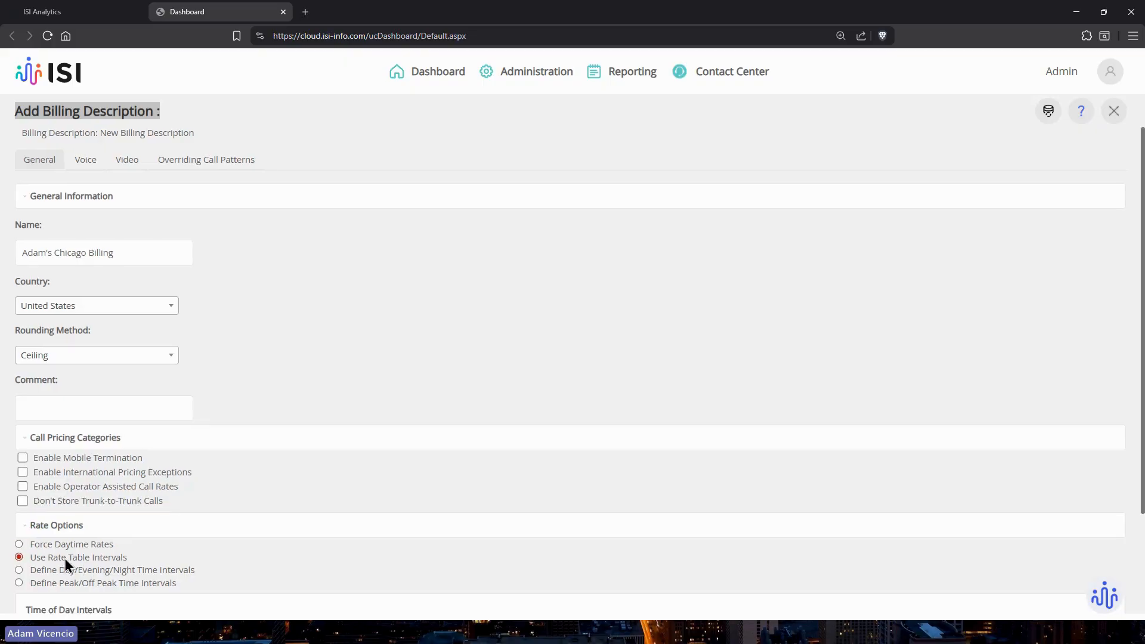
scroll(89, 549, "down", 2)
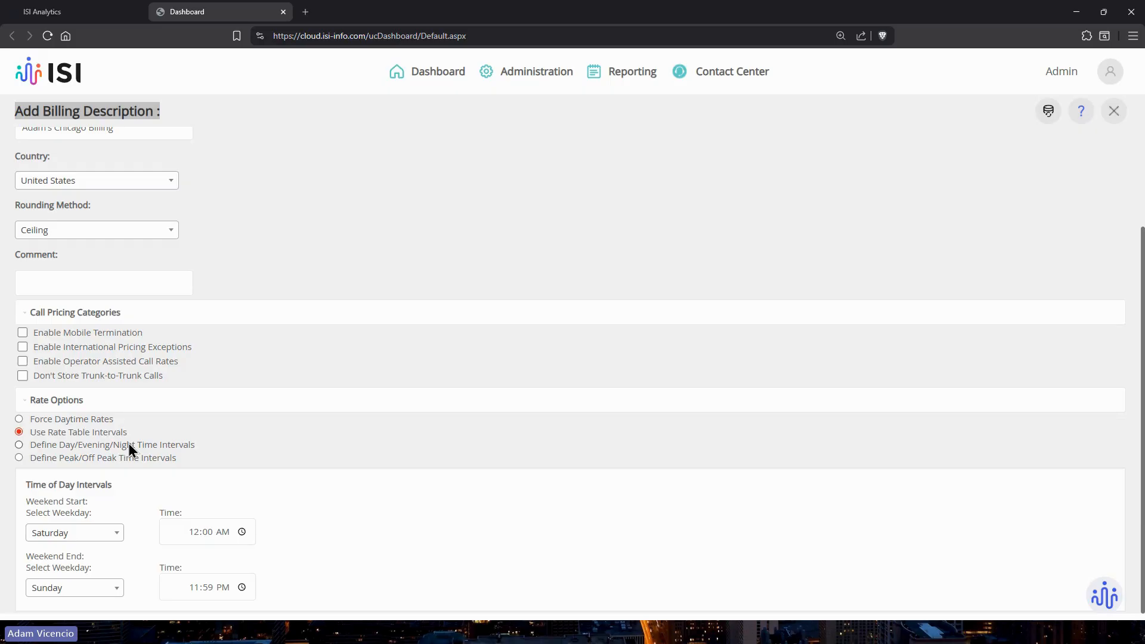
left_click(20, 445)
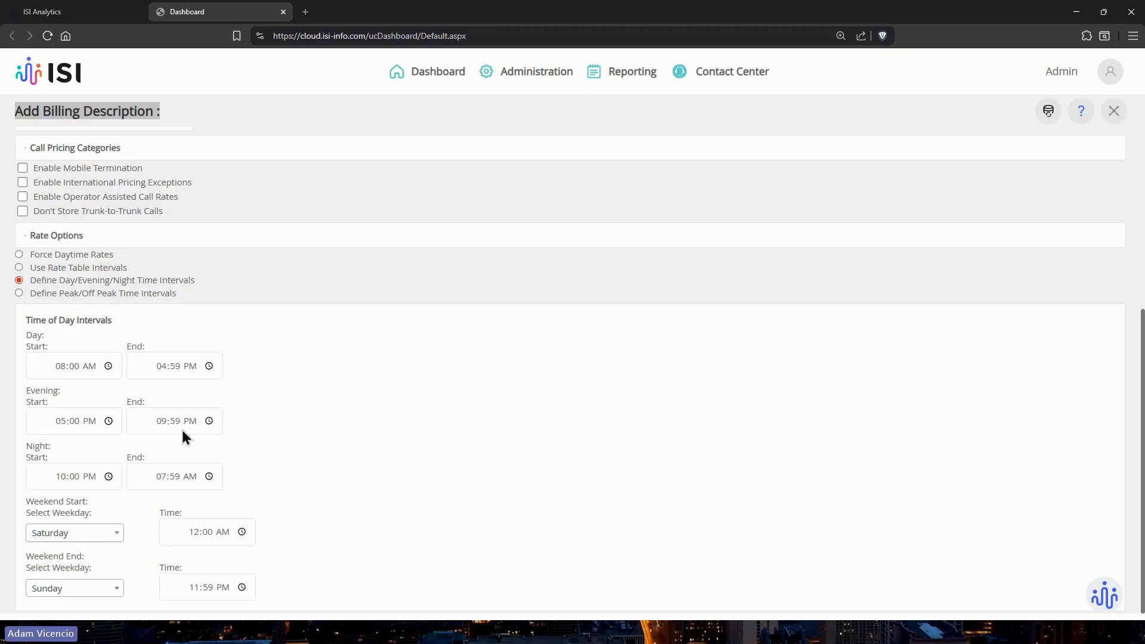
scroll(196, 419, "up", 2)
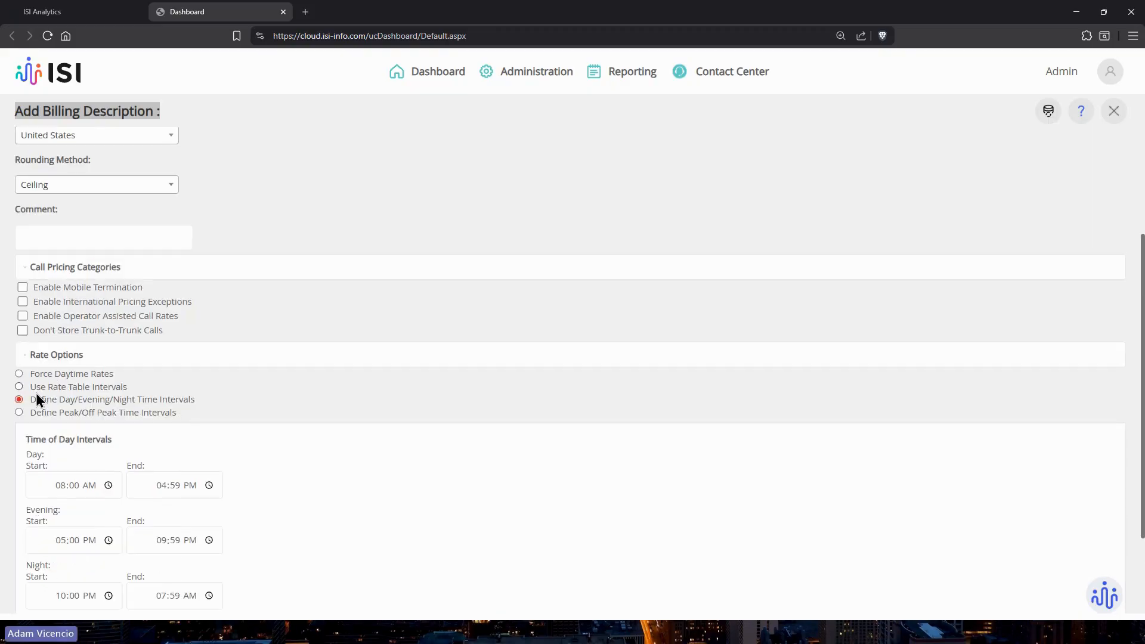
scroll(32, 400, "up", 2)
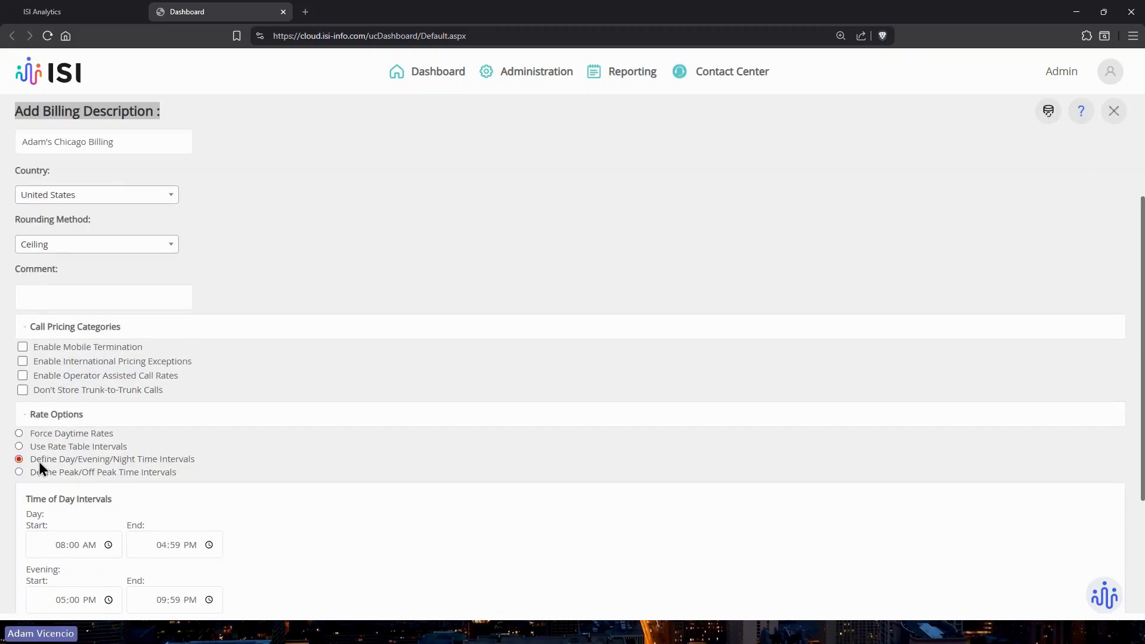
scroll(39, 468, "up", 1)
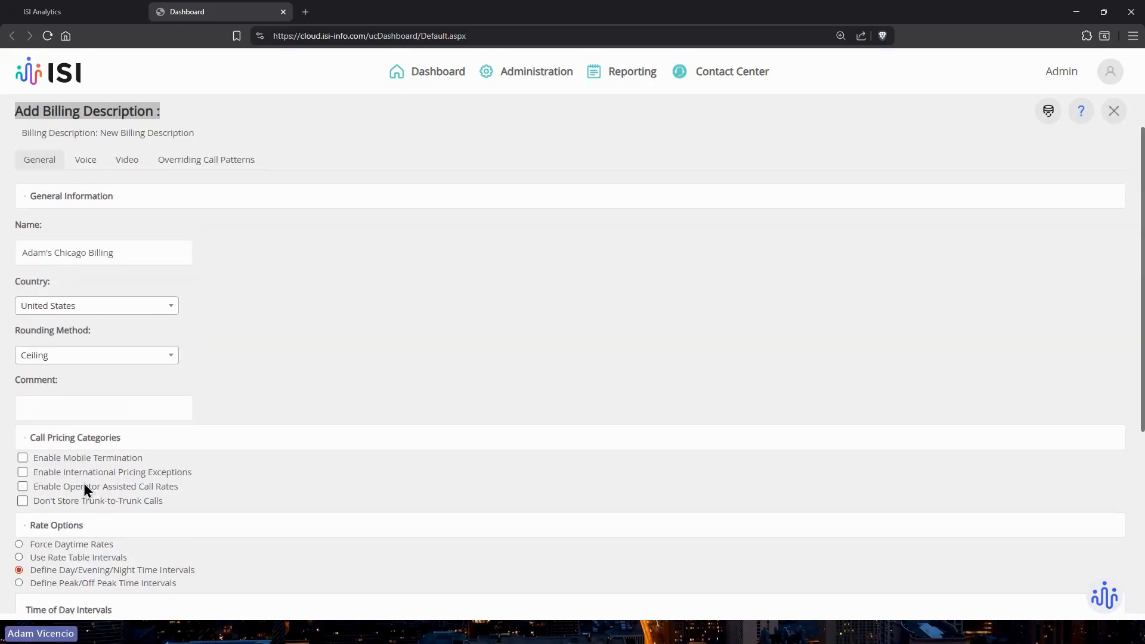
left_click(87, 168)
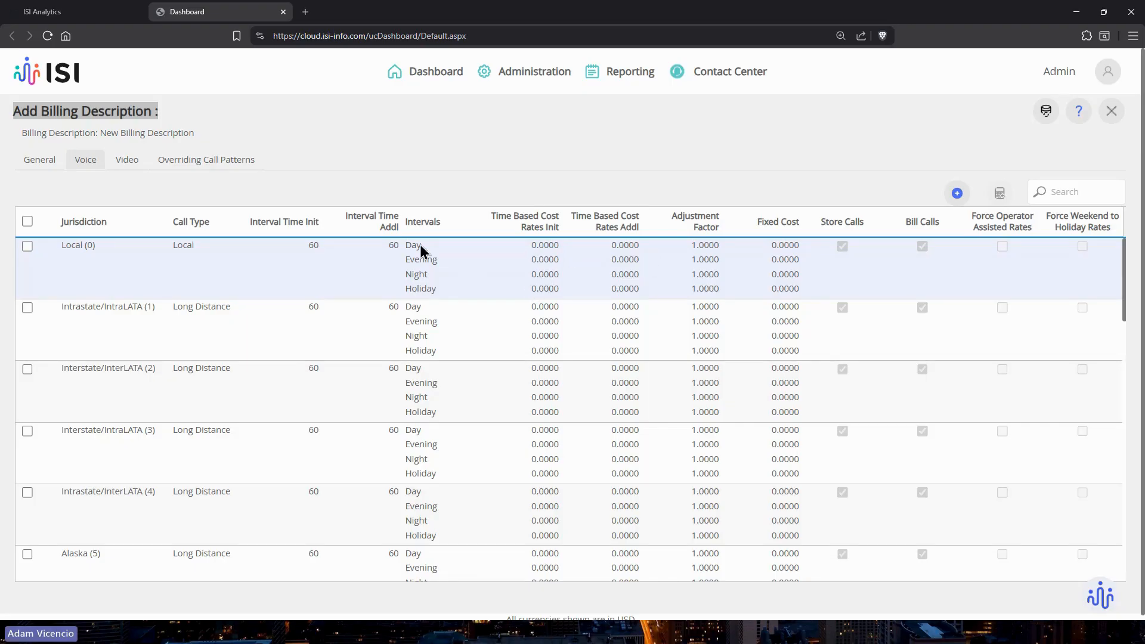
Step: Compare the voice rate intervals under Force Daytime Rates with those under Use Rate Table Intervals
left_click(31, 169)
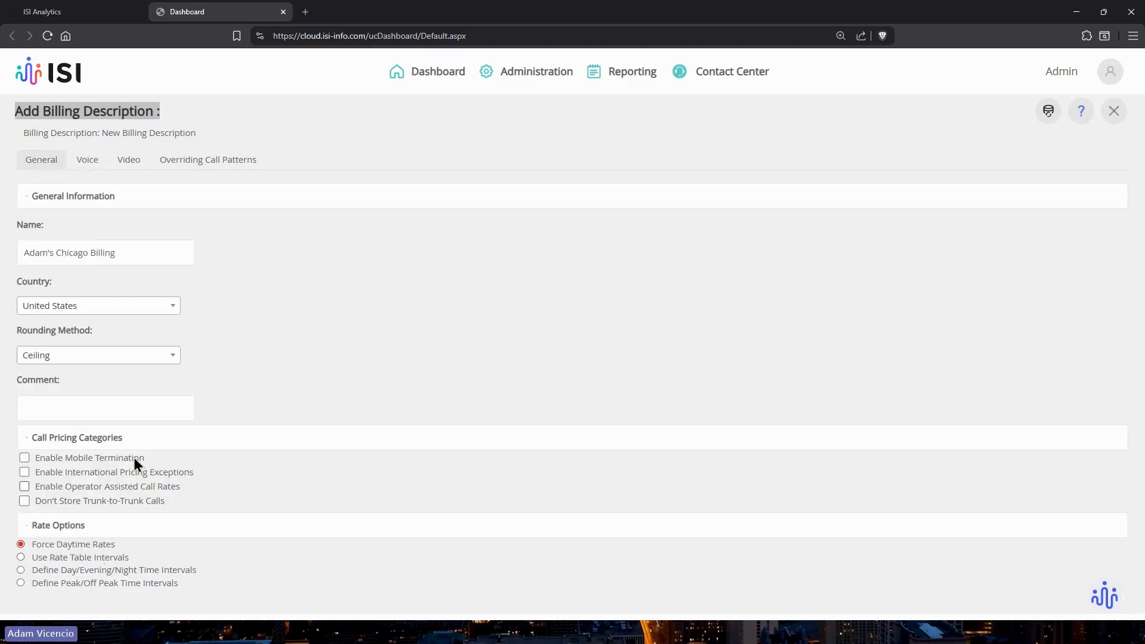
left_click(87, 160)
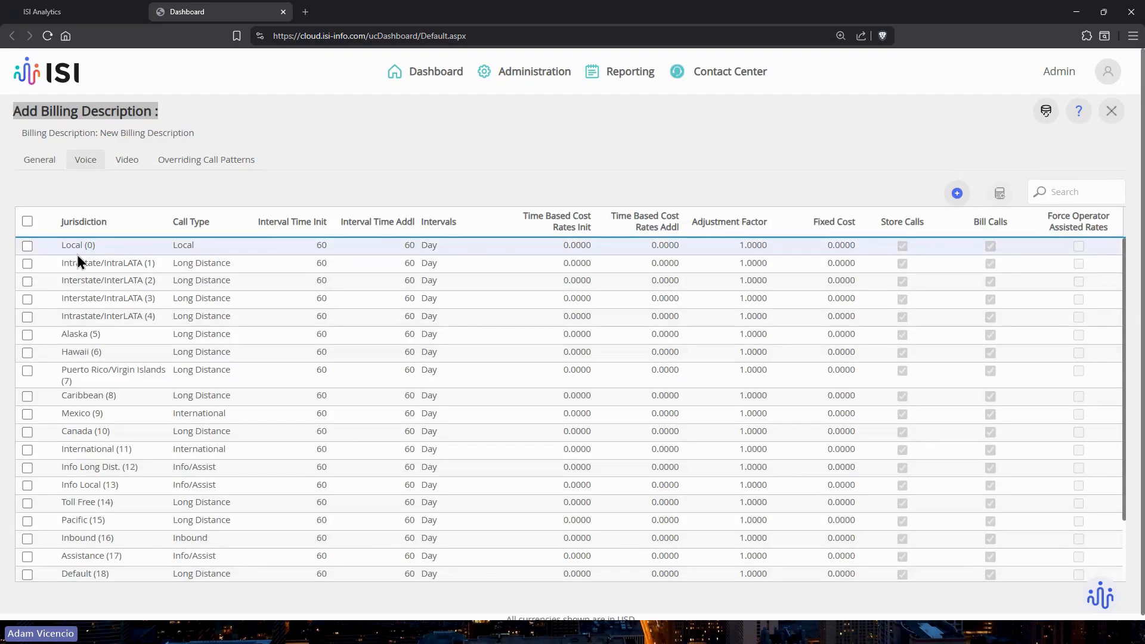
left_click(39, 160)
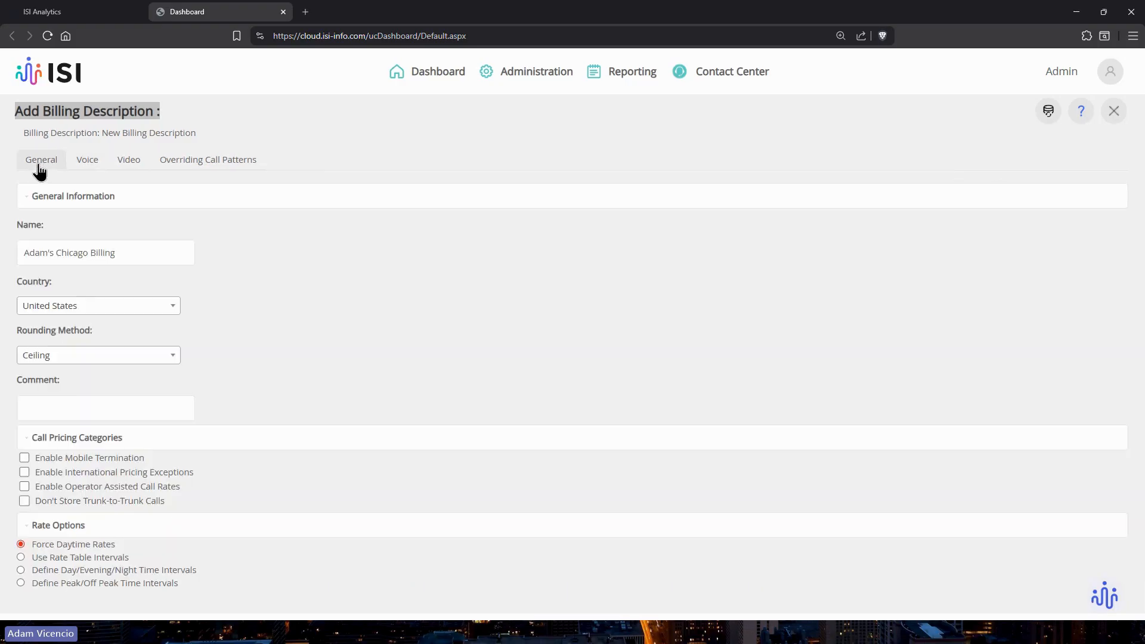
left_click(73, 556)
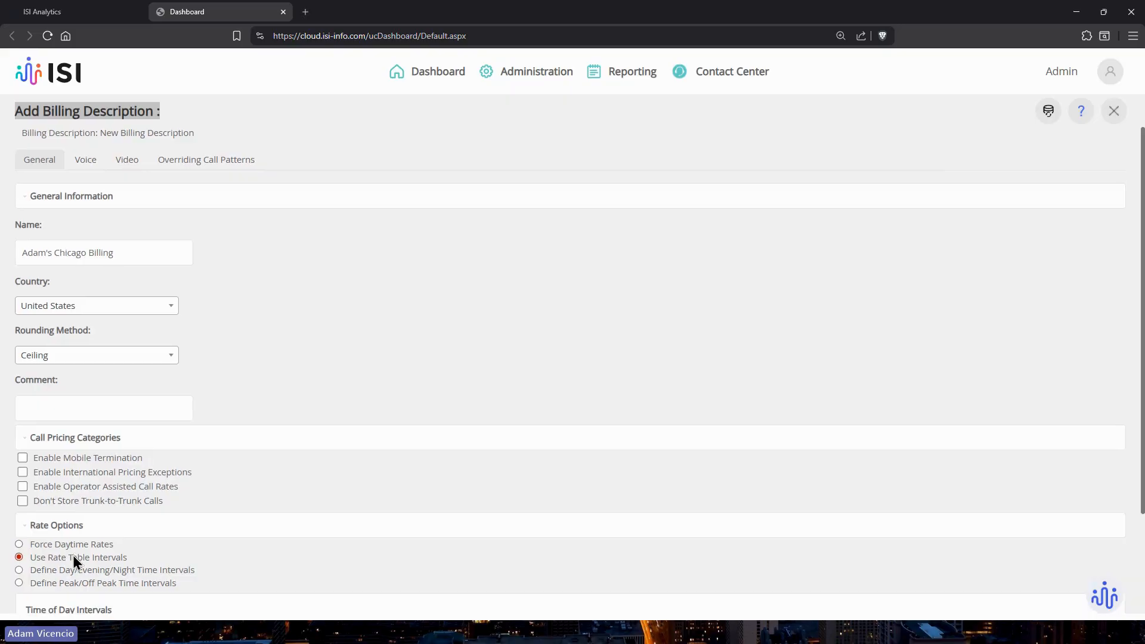
left_click(85, 161)
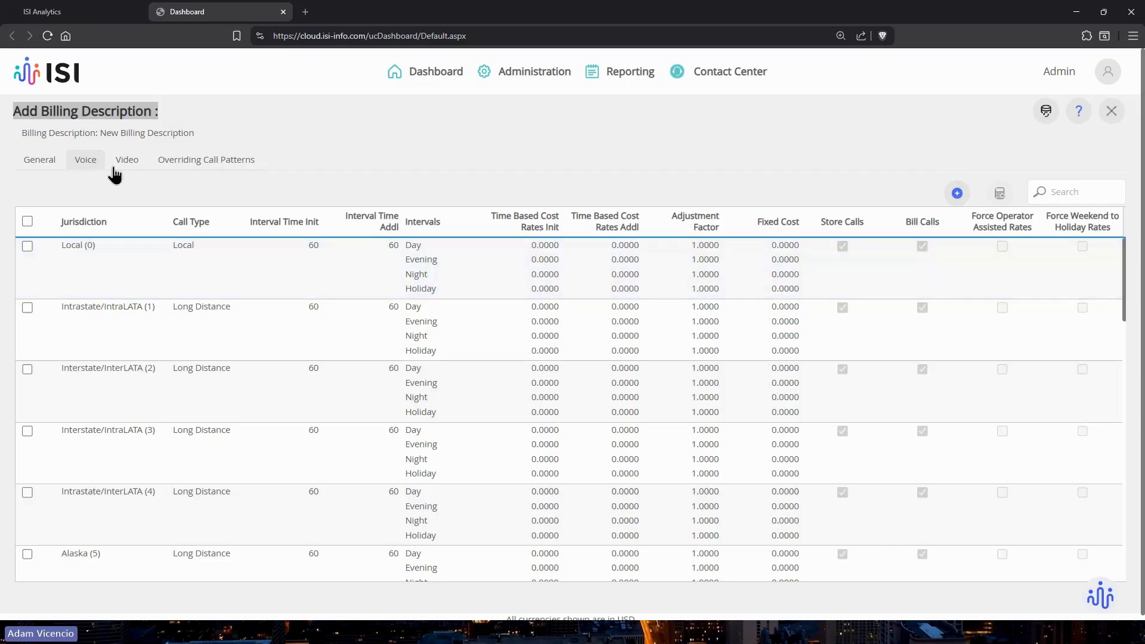
left_click(40, 159)
Step: Try the Define Peak/Off Peak Time Intervals rate option and examine its time ranges and the voice rates by interval
scroll(84, 417, "down", 2)
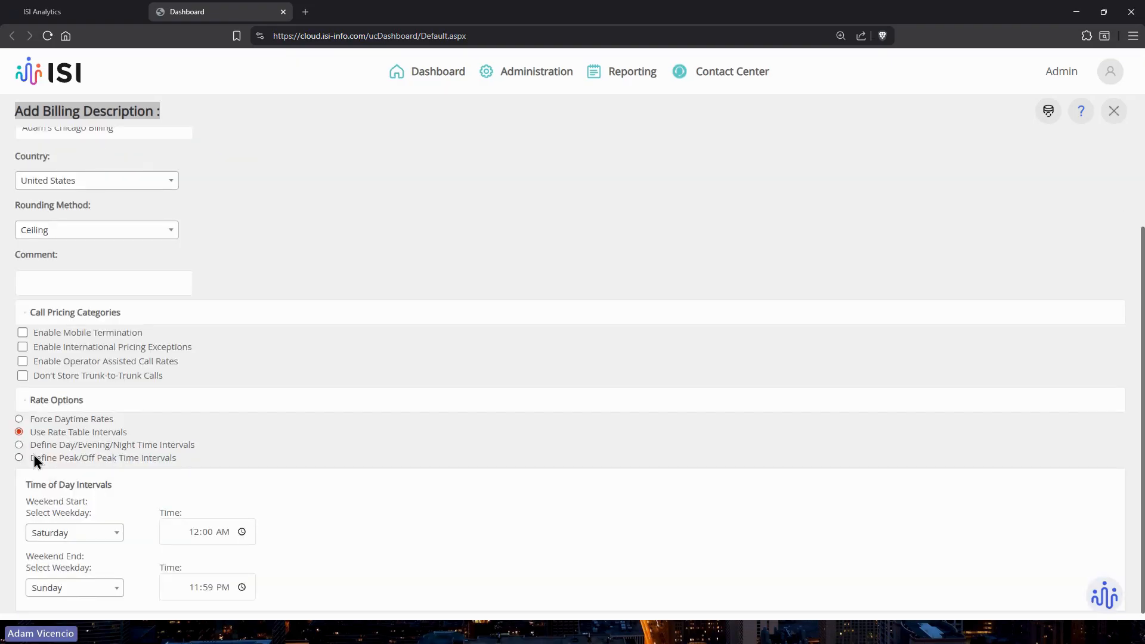
left_click(18, 458)
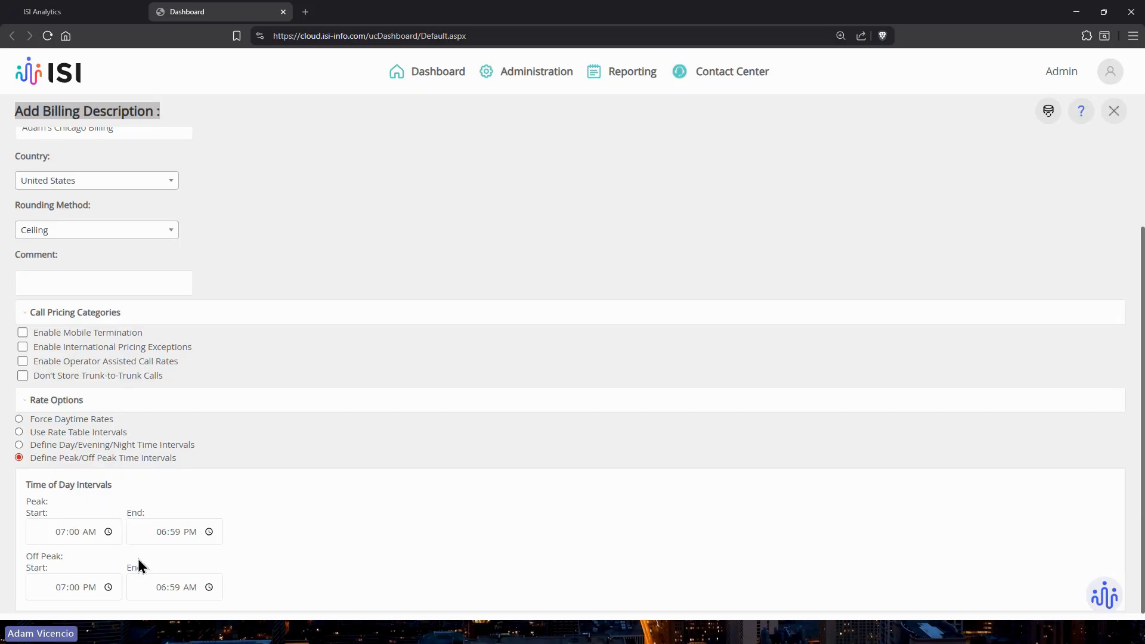
scroll(143, 447, "up", 2)
left_click(92, 162)
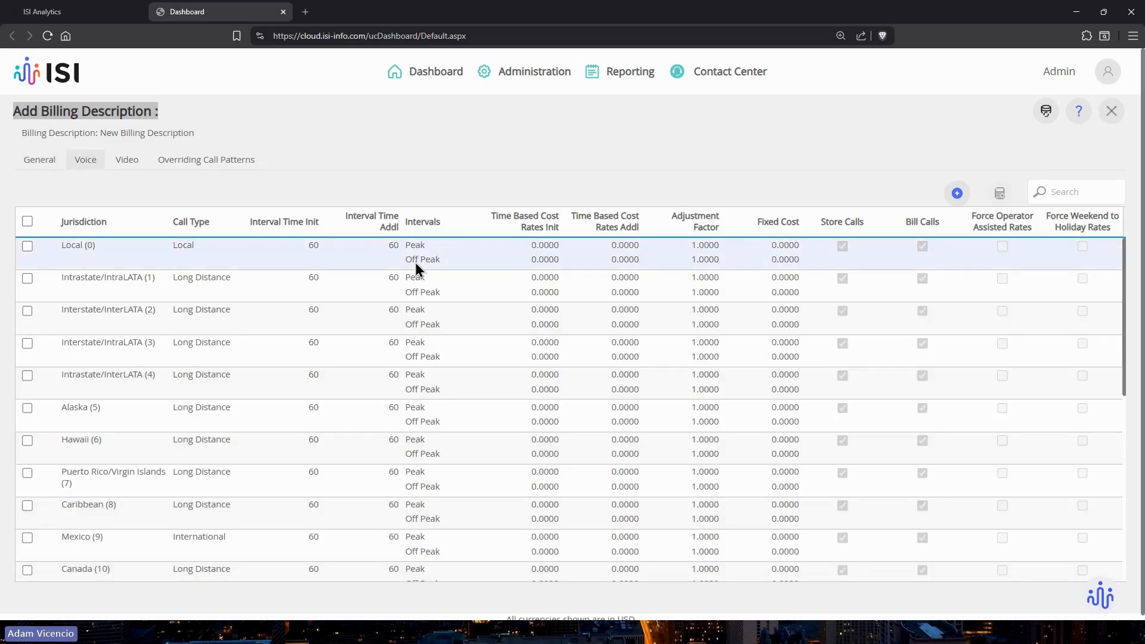
left_click(37, 160)
scroll(66, 501, "down", 2)
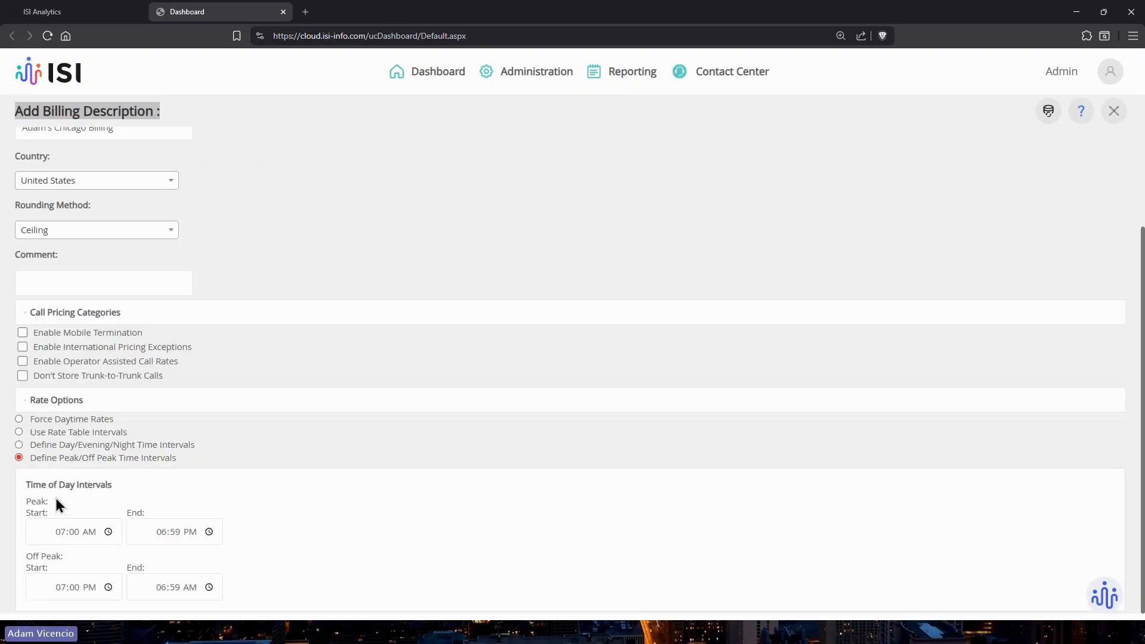
Step: Set the rate option to Force Daytime Rates and review the voice jurisdictions and their rate columns, including Adjustment Factor
left_click(19, 420)
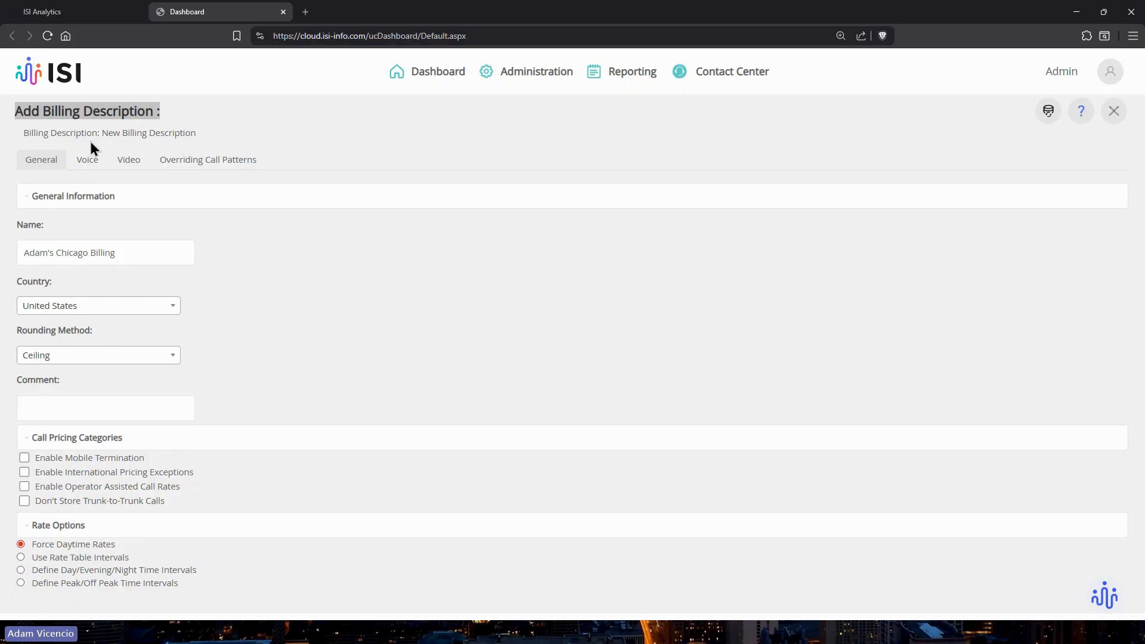
left_click(86, 162)
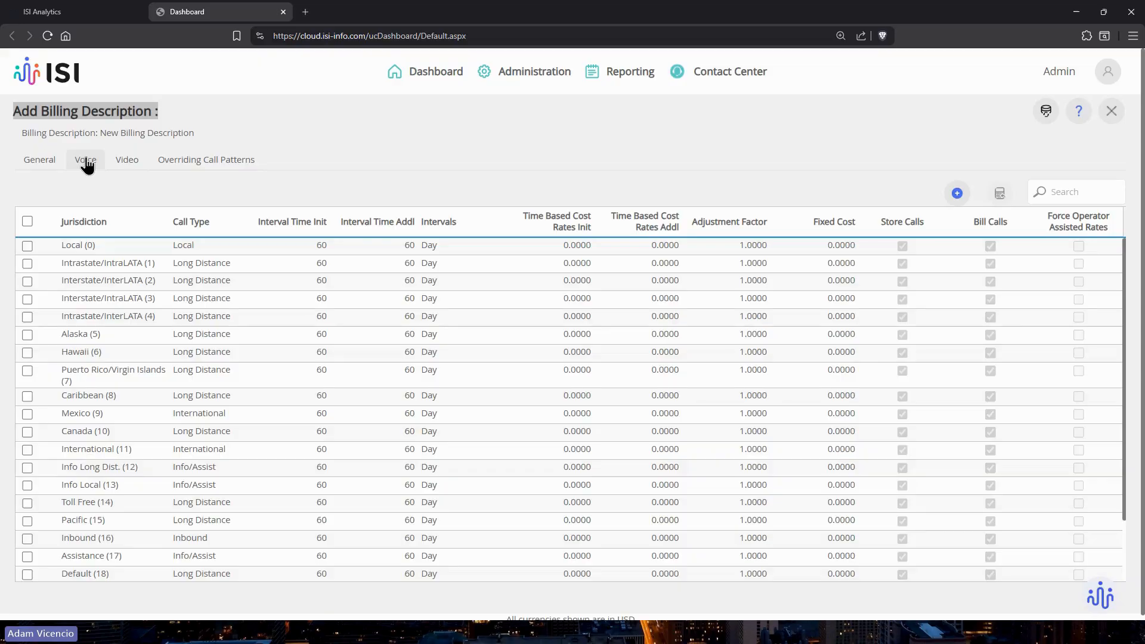
scroll(99, 327, "down", 1)
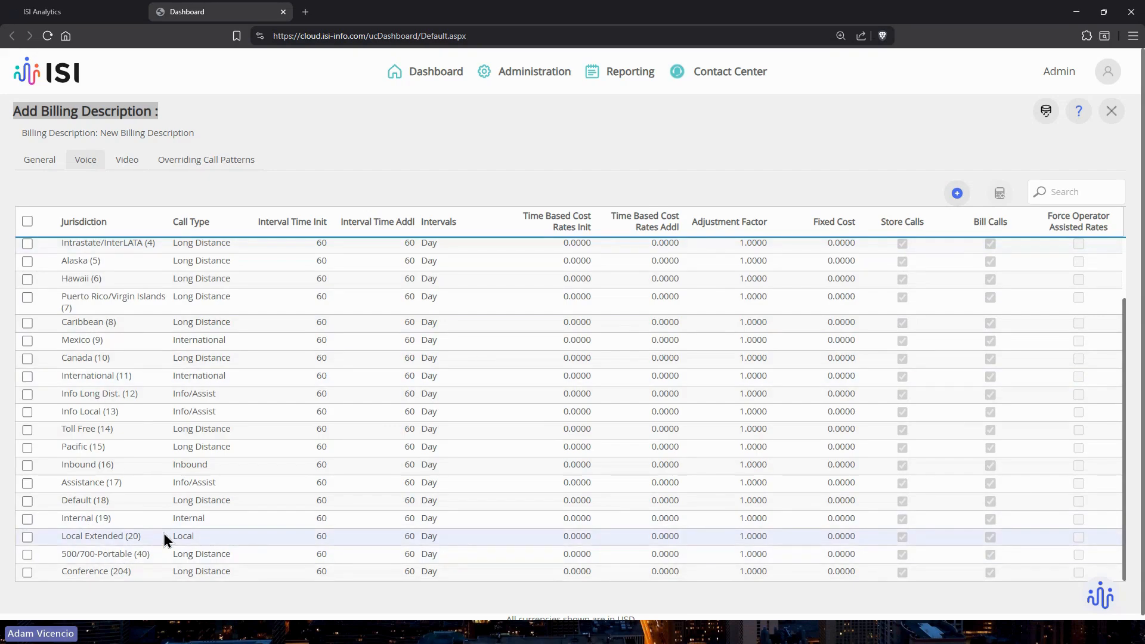
scroll(165, 535, "up", 1)
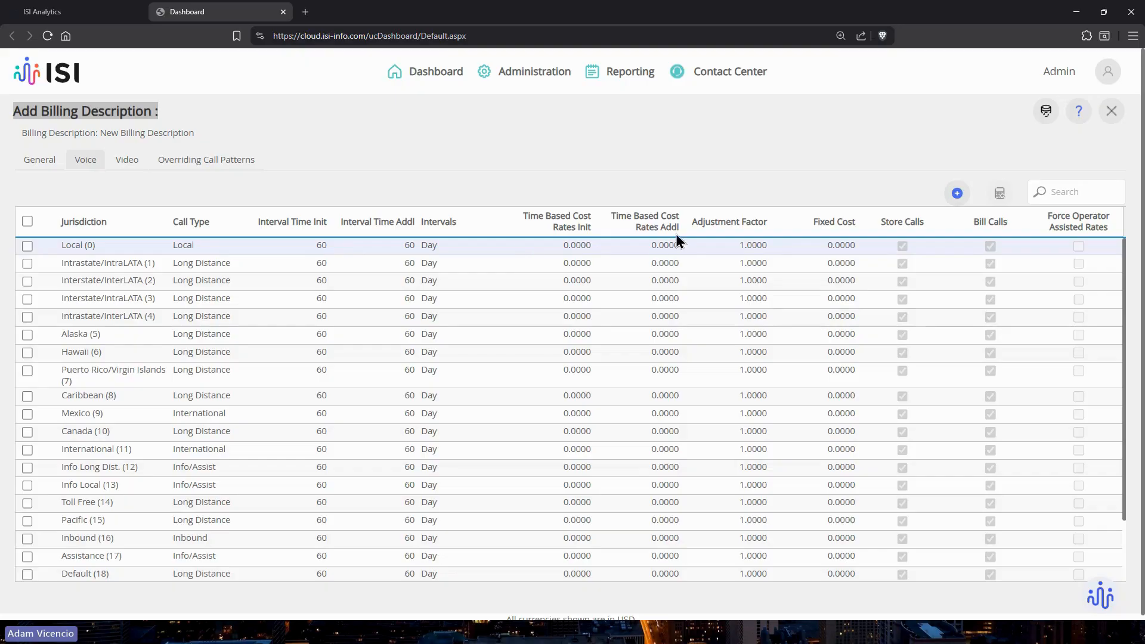
left_click(714, 218)
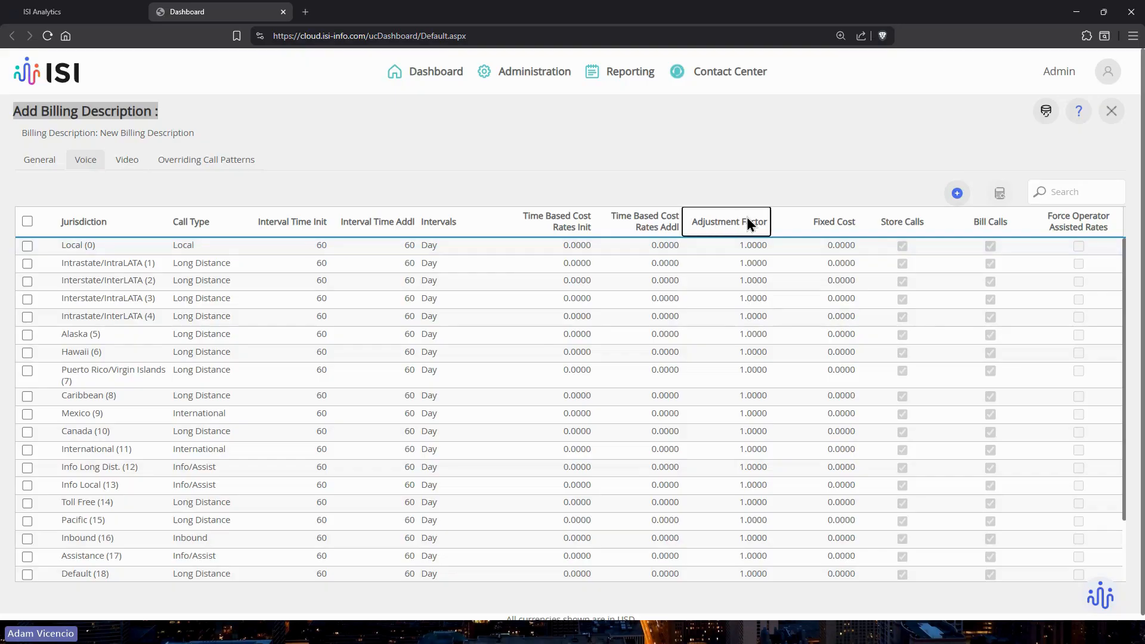
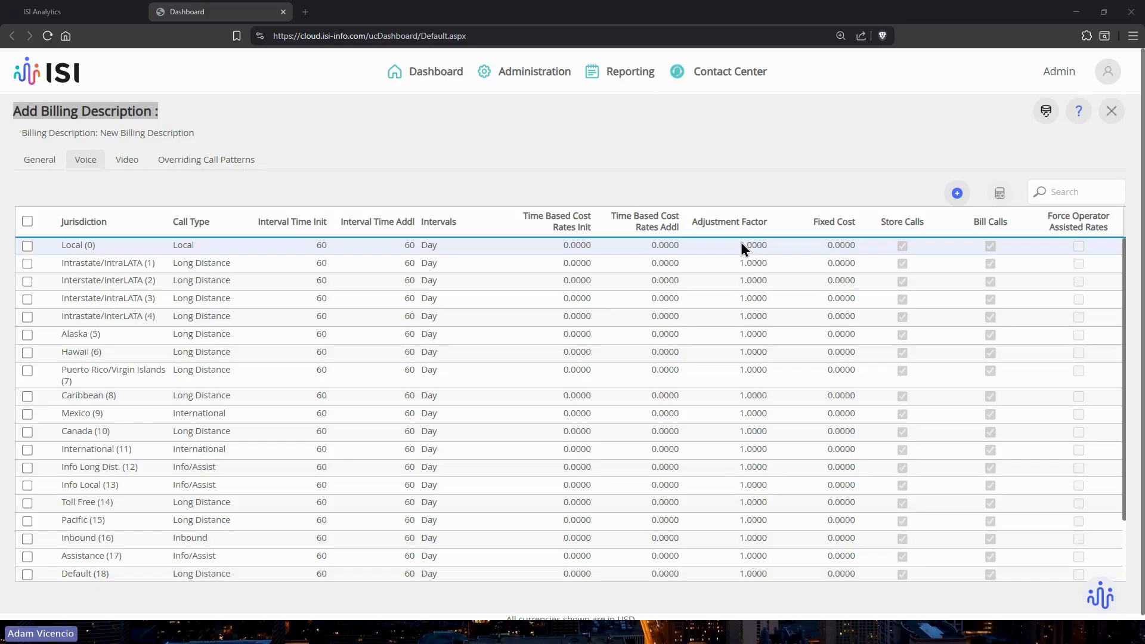
Step: Set the Local jurisdiction's Adjustment Factor to 0 in the voice rates
left_click(740, 244)
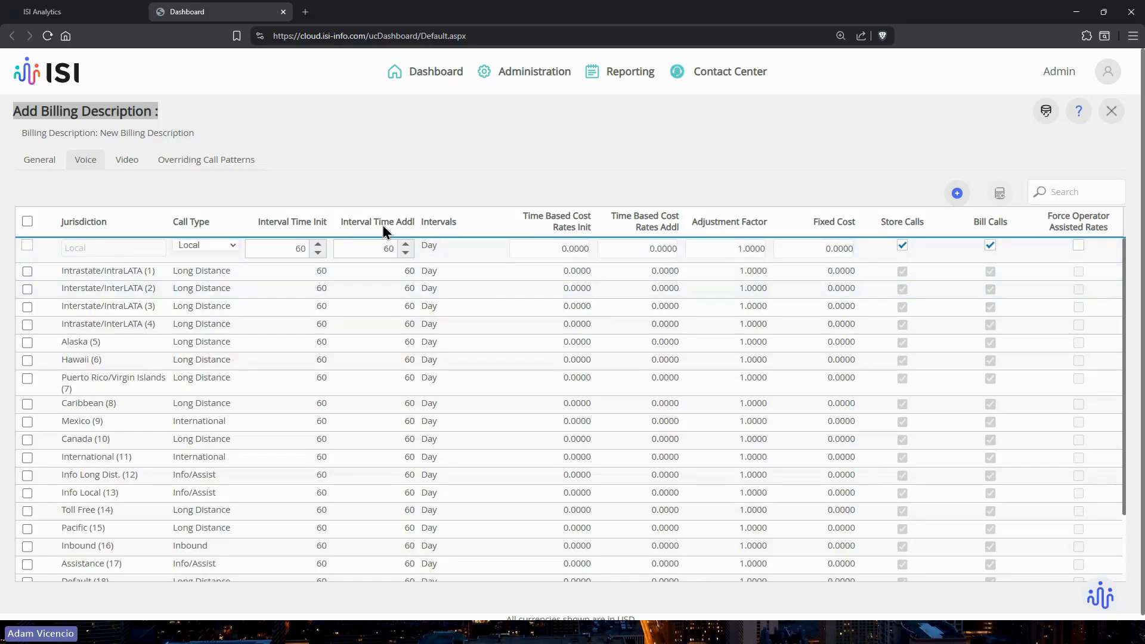
left_click(494, 283)
left_click(488, 264)
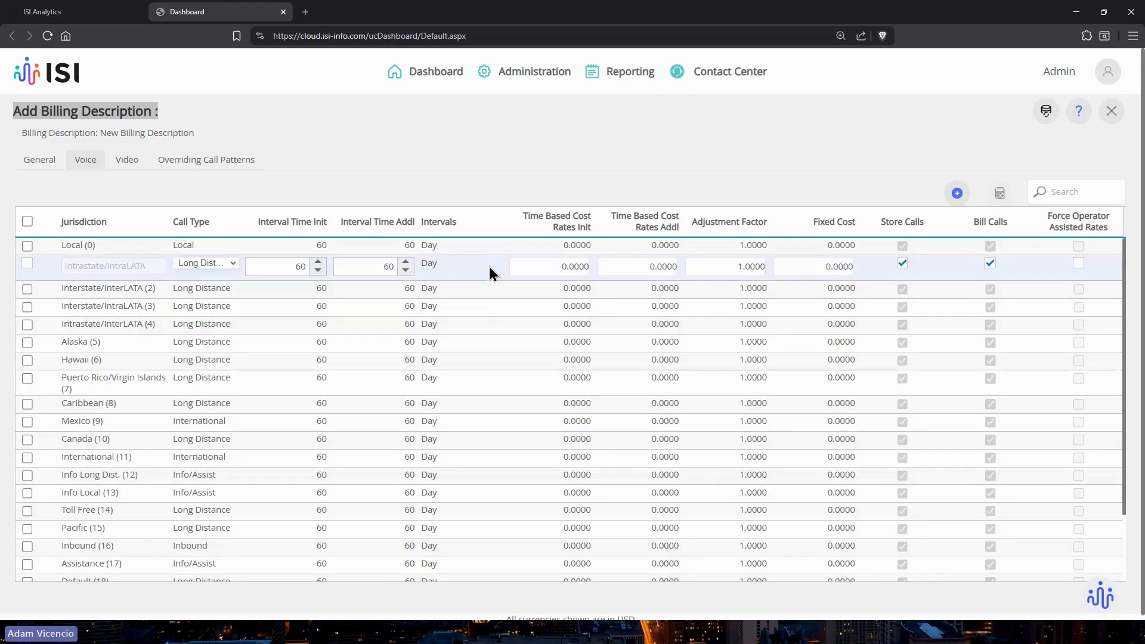
left_click(493, 250)
left_click(740, 248)
double_click(741, 247)
type("1")
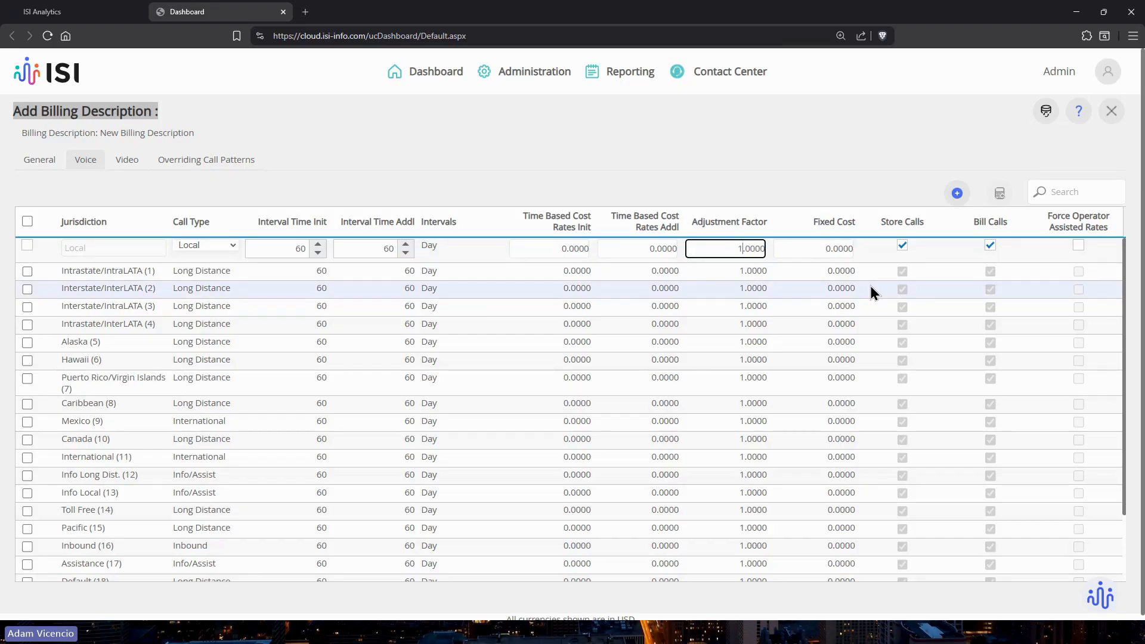
key("BackSpace")
left_click(802, 180)
left_click(717, 250)
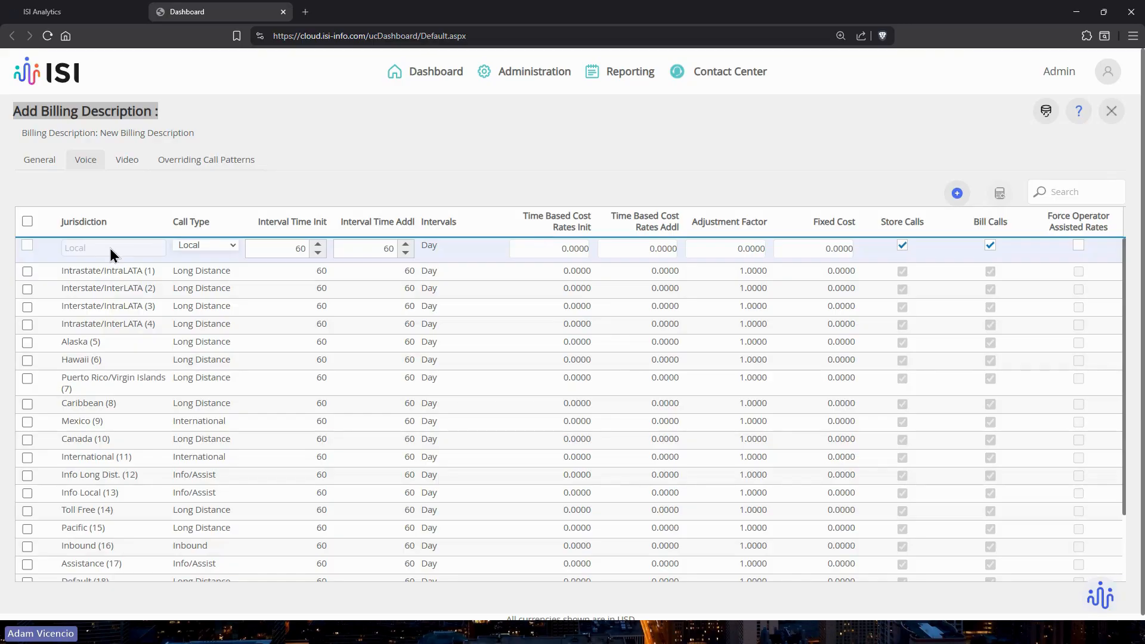
Step: Set the Local jurisdiction's Time Based Cost Rates to 0.0500 for Init and 0.0300 for Addl
left_click(258, 223)
left_click(291, 252)
left_click(291, 252)
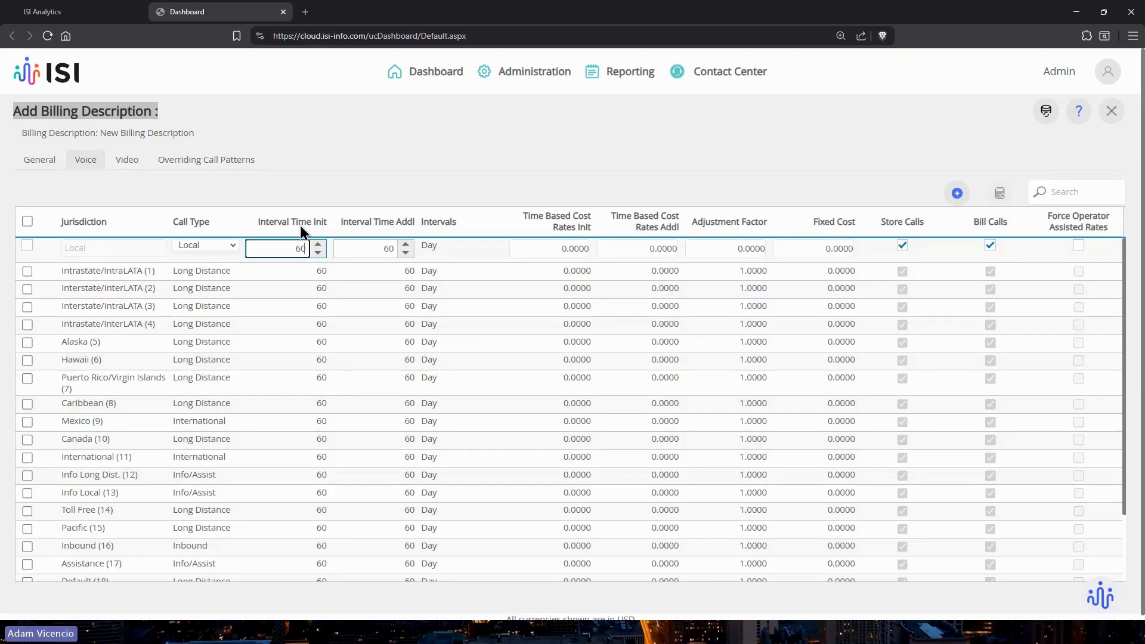
left_click(577, 251)
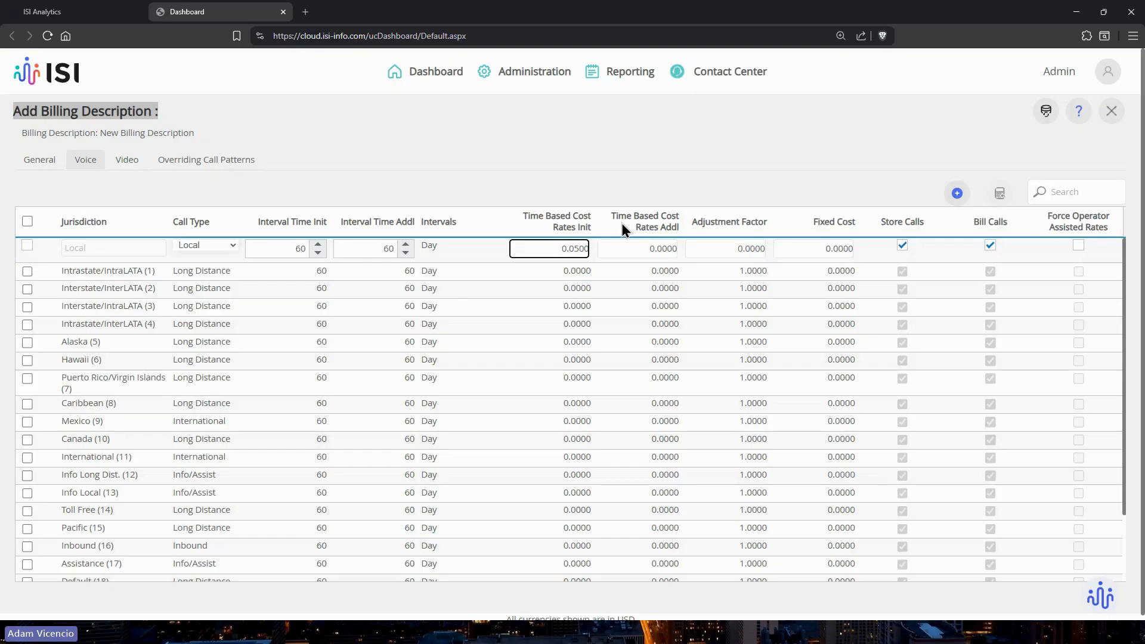
left_click(399, 251)
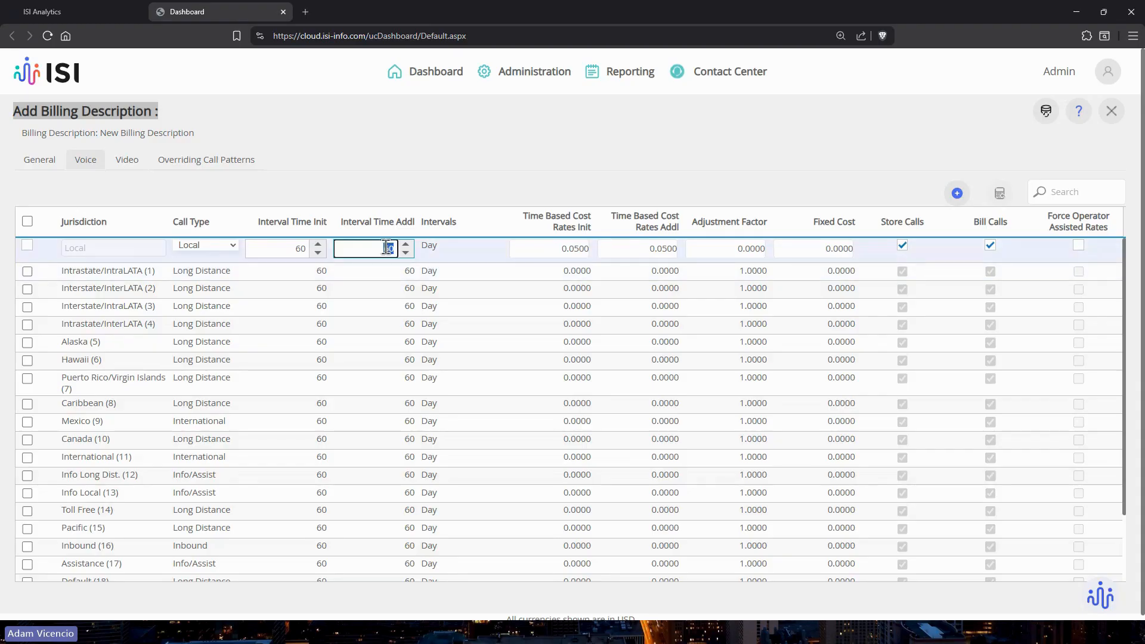
left_click(663, 249)
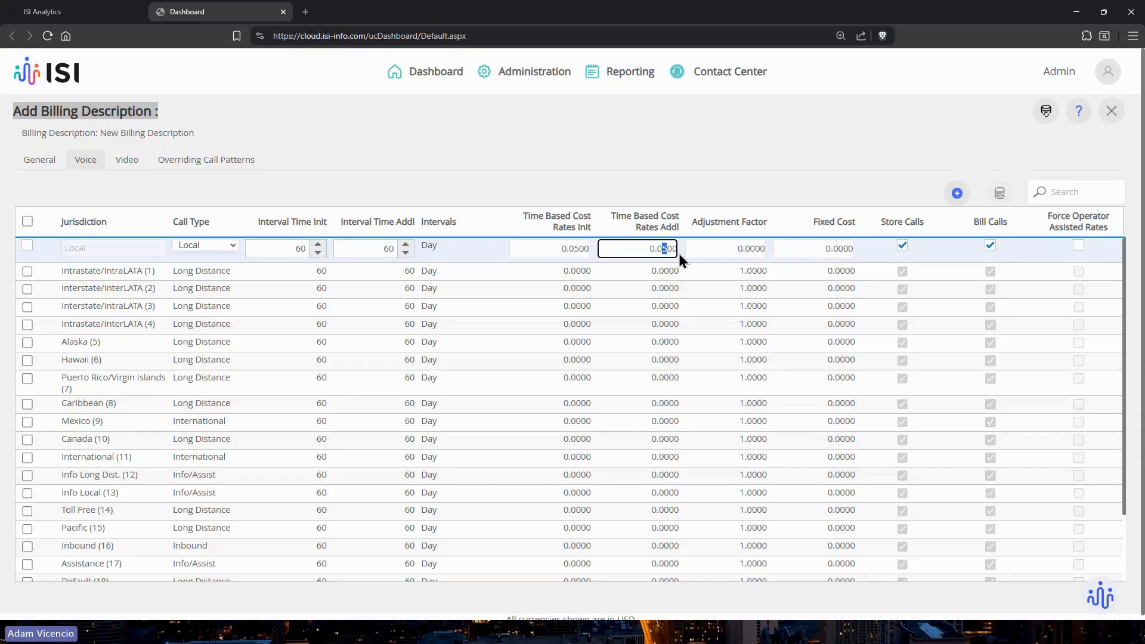
left_click(660, 164)
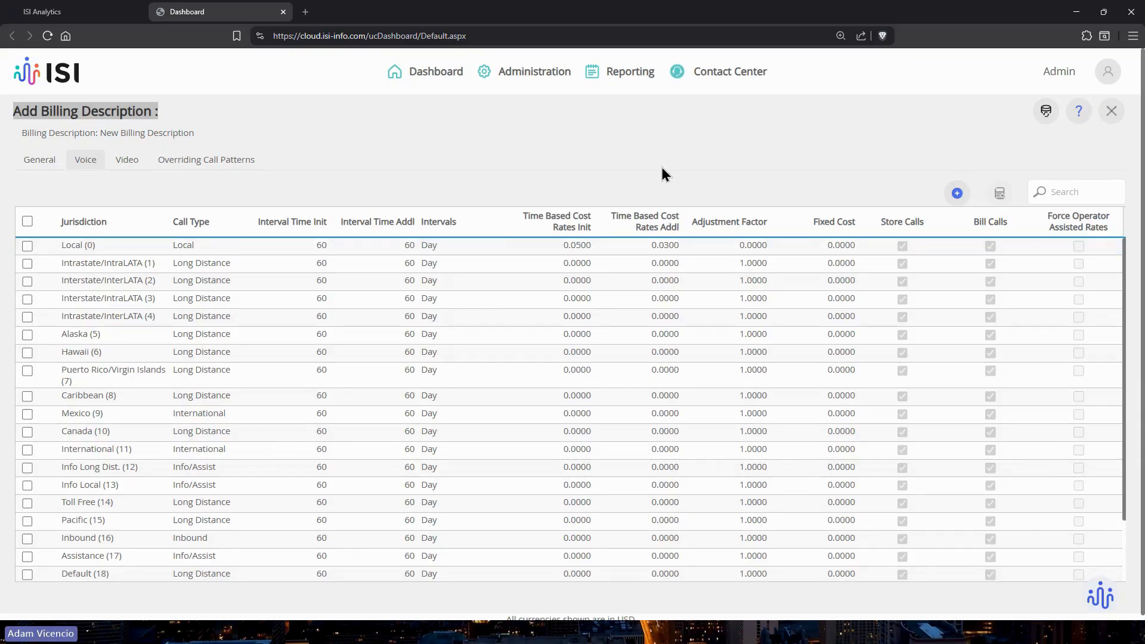
Step: Set the Local jurisdiction's Fixed Cost to 0.0100, leaving Store Calls and Bill Calls enabled
double_click(822, 250)
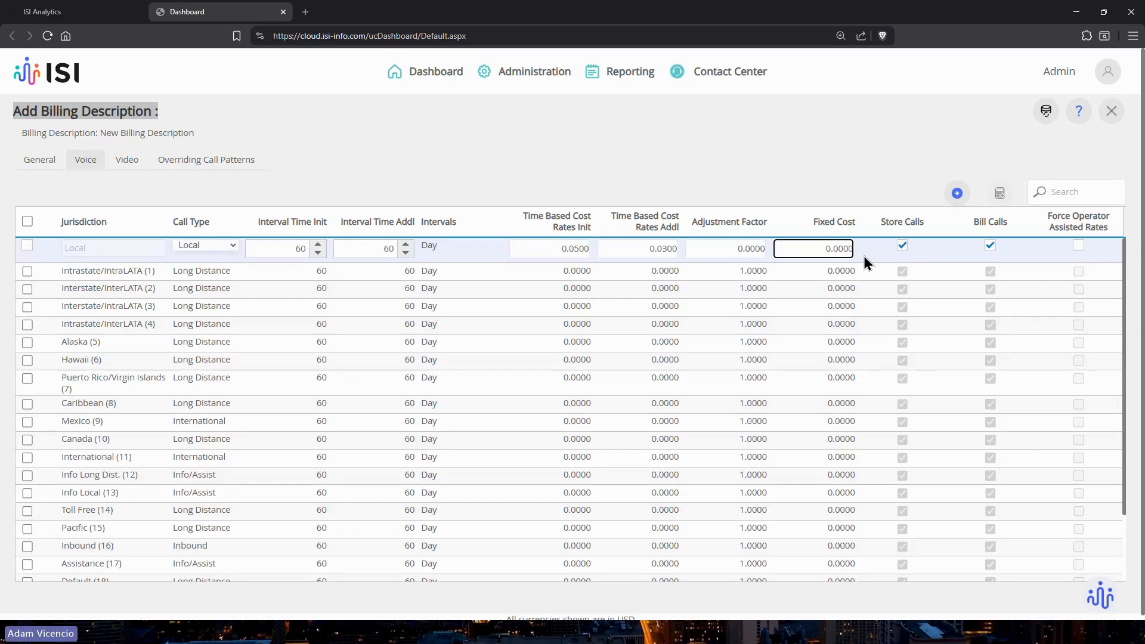
left_click(814, 173)
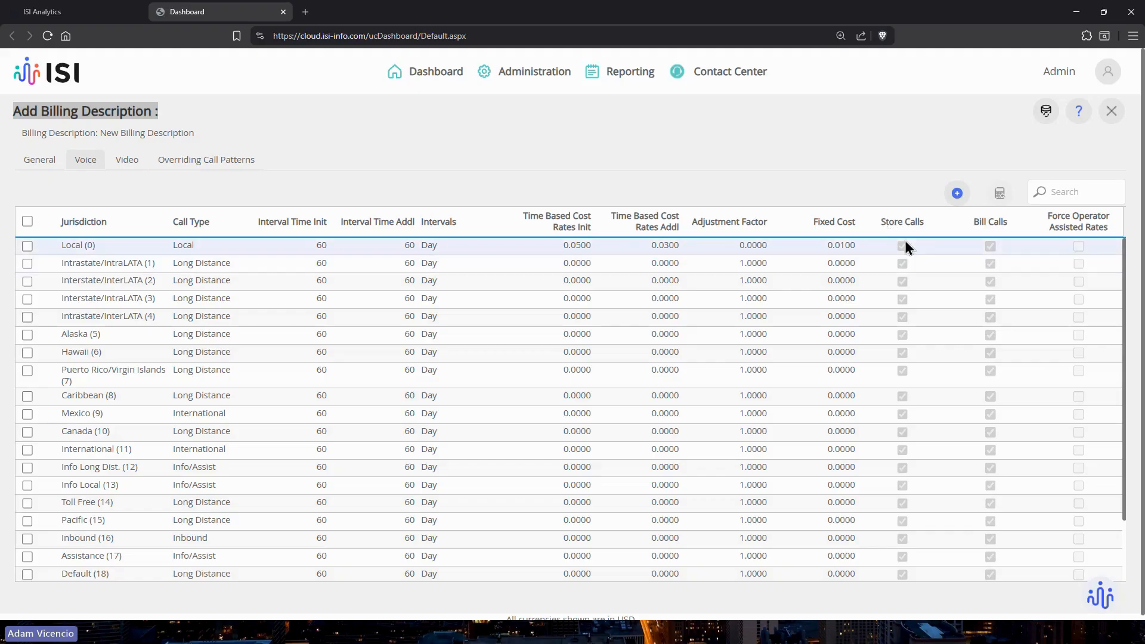
left_click(903, 222)
left_click(535, 250)
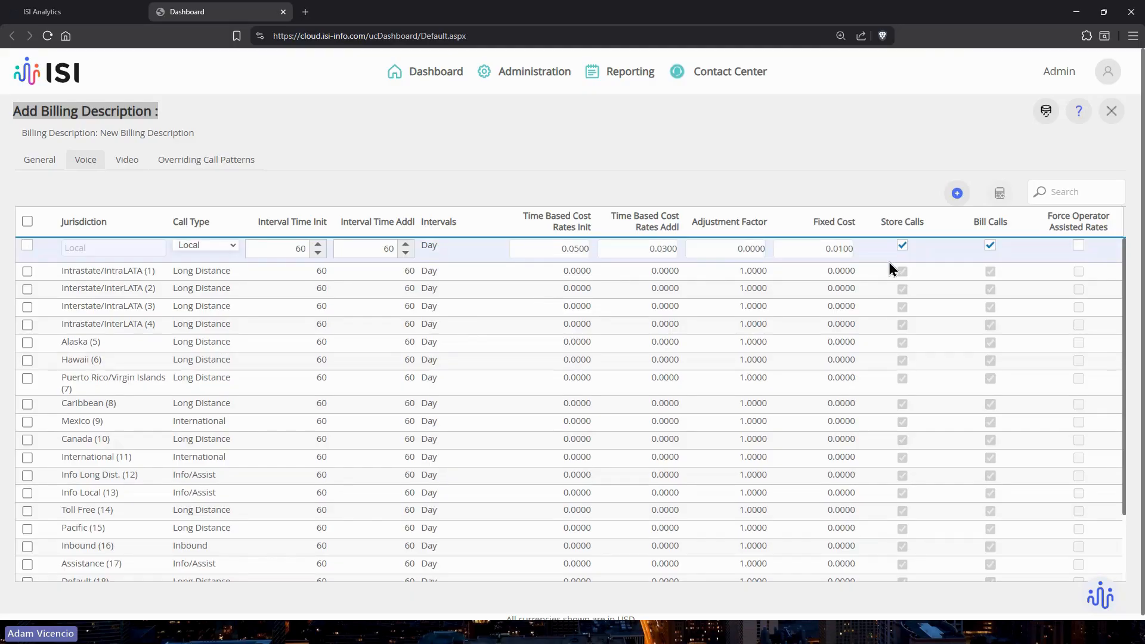
left_click(902, 245)
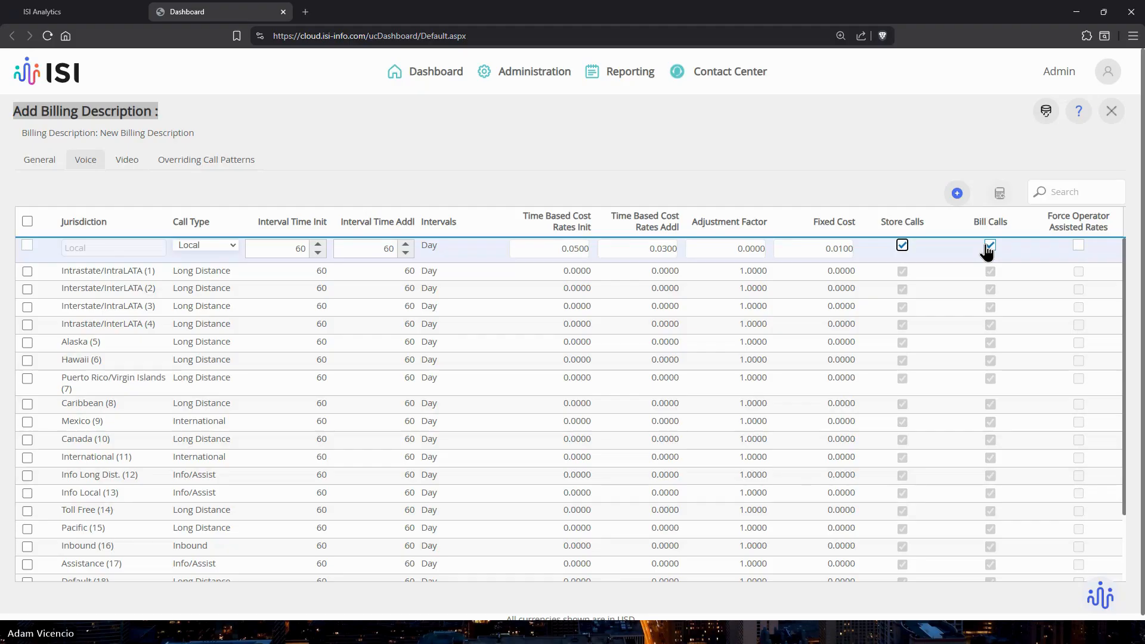
left_click(757, 185)
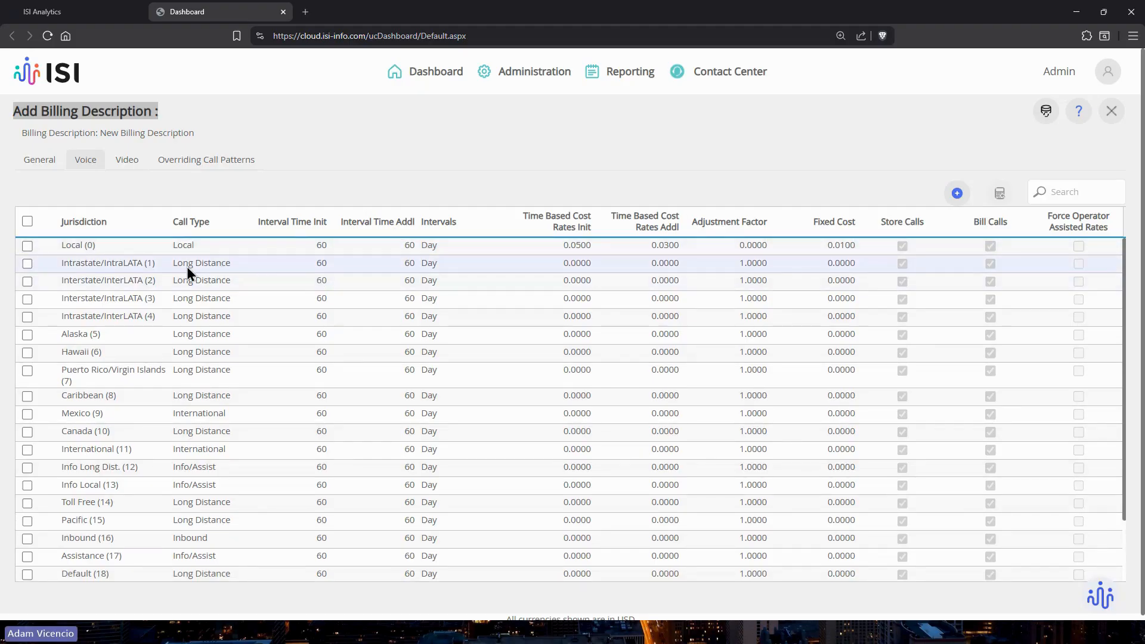
Step: Select jurisdictions 1 to 4 (the intrastate and interstate ones) for joint editing and set their Adjustment Factor to 0
left_click(246, 268)
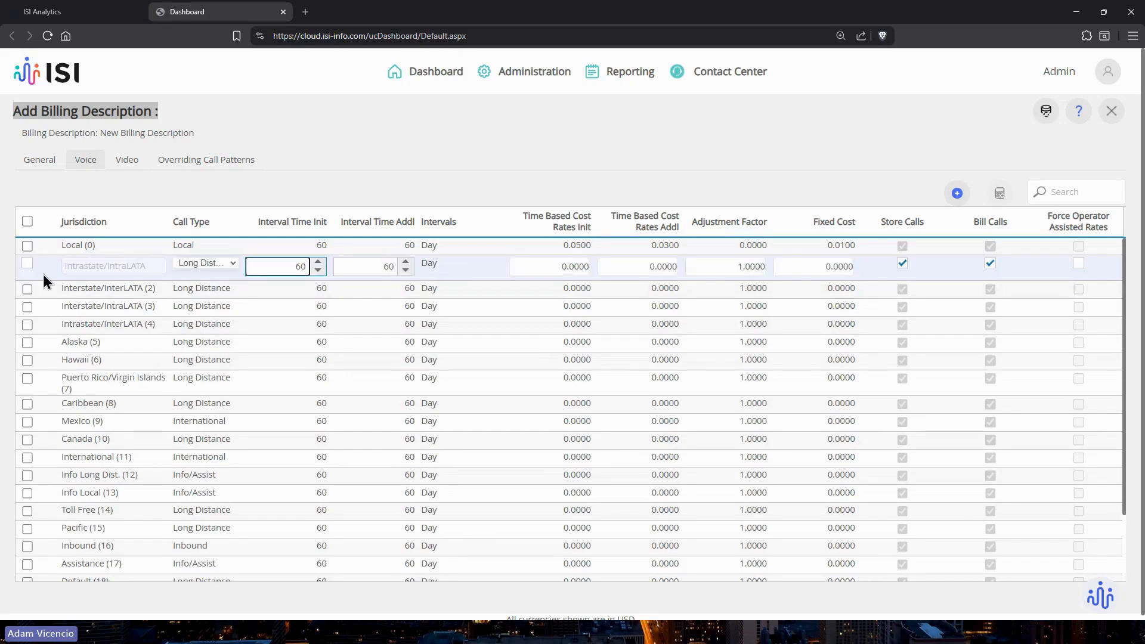
left_click(27, 264)
left_click(27, 288)
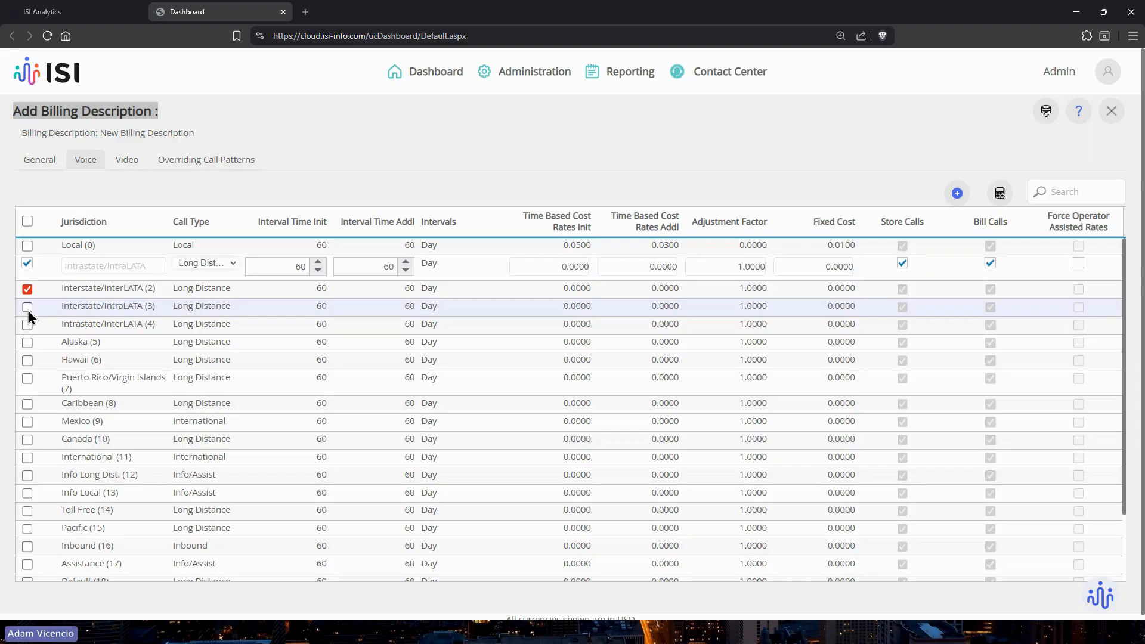
left_click(27, 306)
left_click(27, 325)
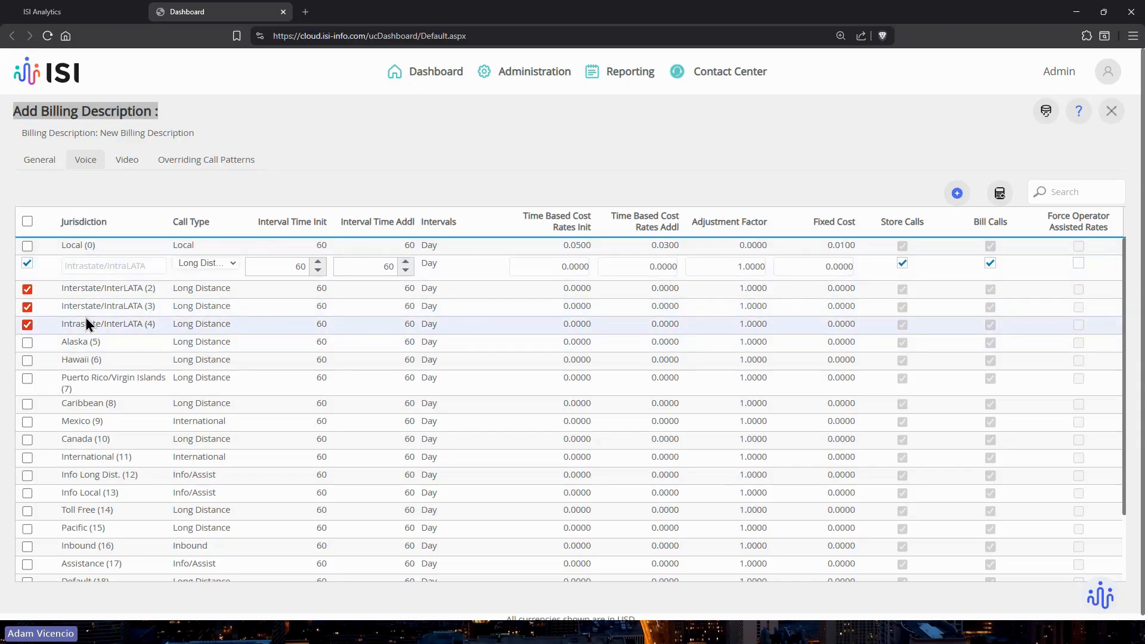
left_click(739, 269)
key("shift+Right")
type("0")
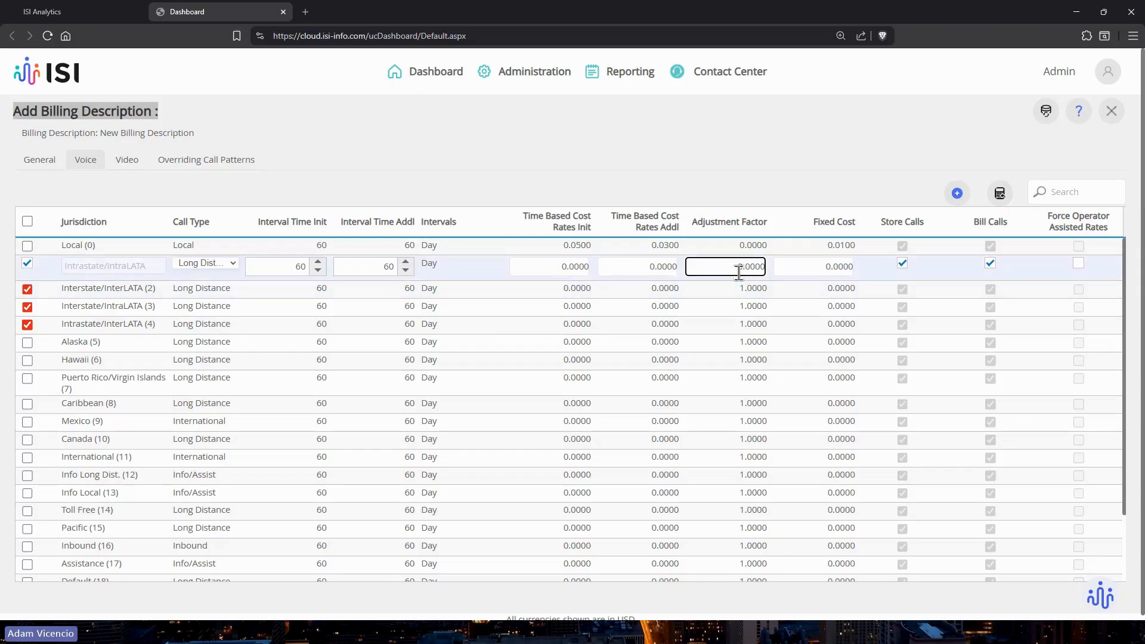
Step: Set the Time Based Cost Rates of the selected intrastate and interstate jurisdictions to 0.0600 Init and 0.0700 Addl
double_click(577, 270)
left_click(576, 267)
left_click_drag(574, 266, 578, 265)
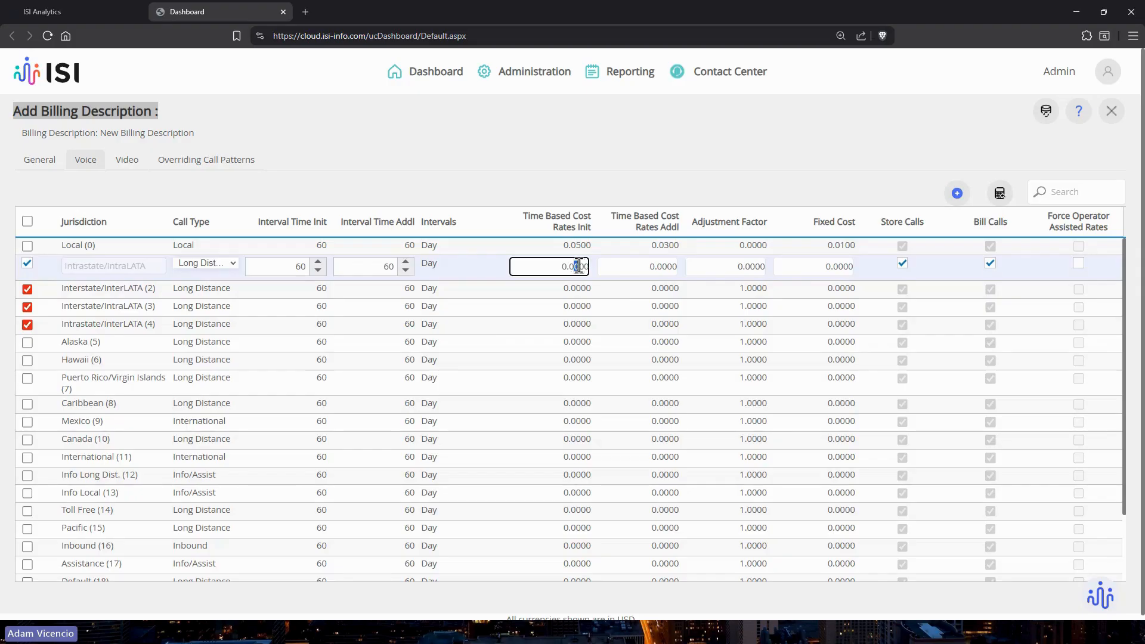
type("6")
left_click(661, 265)
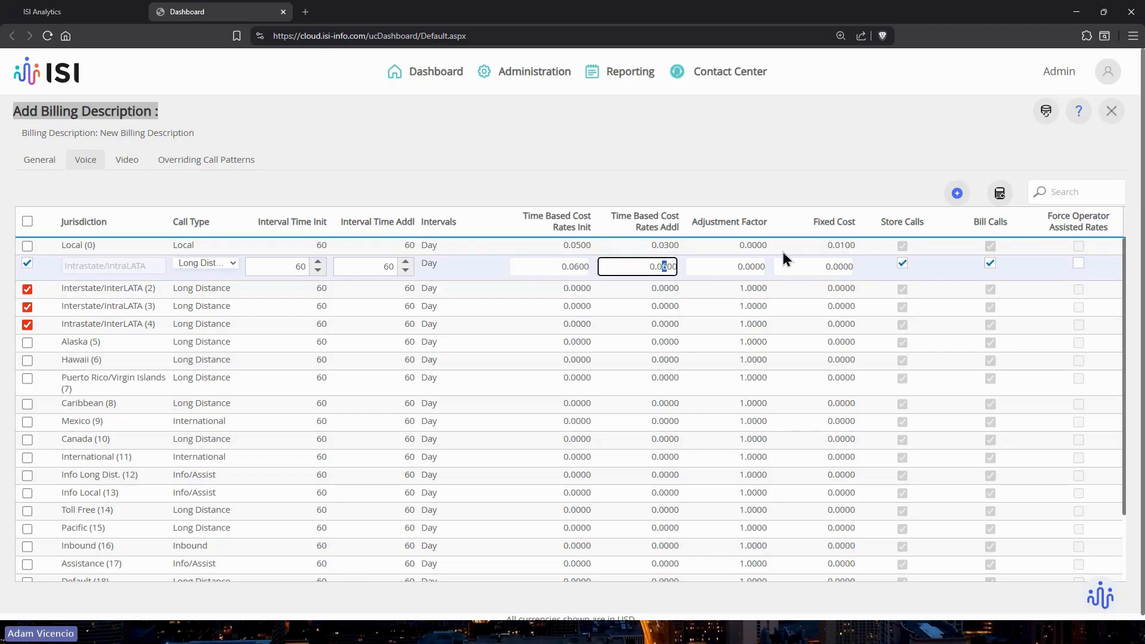
left_click_drag(662, 266, 667, 266)
type("7")
key("Return")
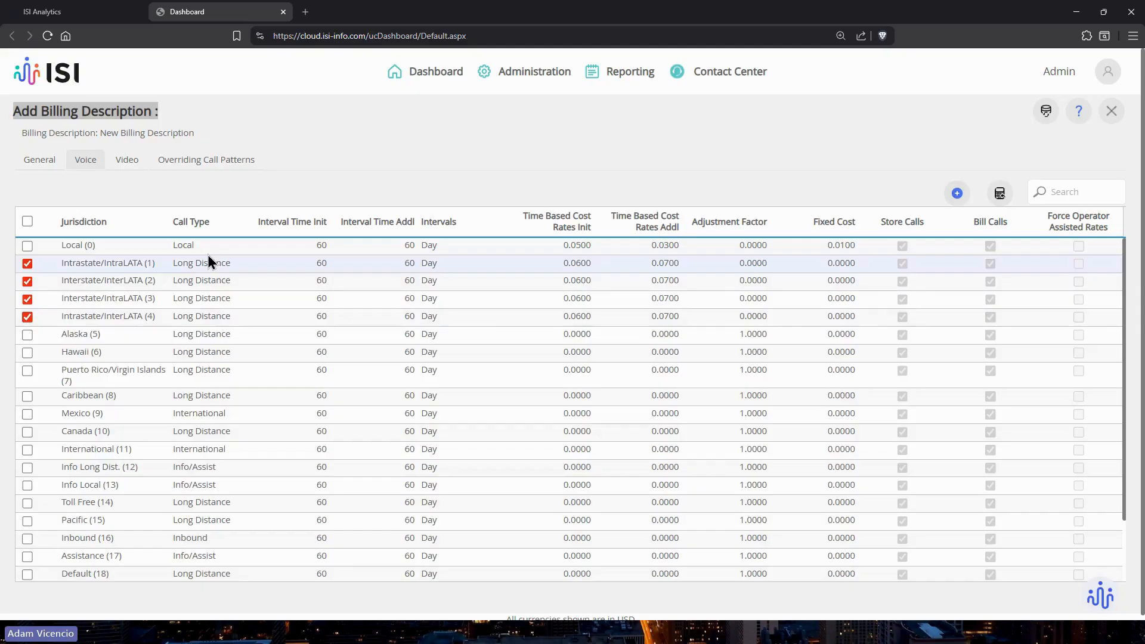
Step: Review the updated voice rates and the remaining jurisdictions in the list
left_click(690, 107)
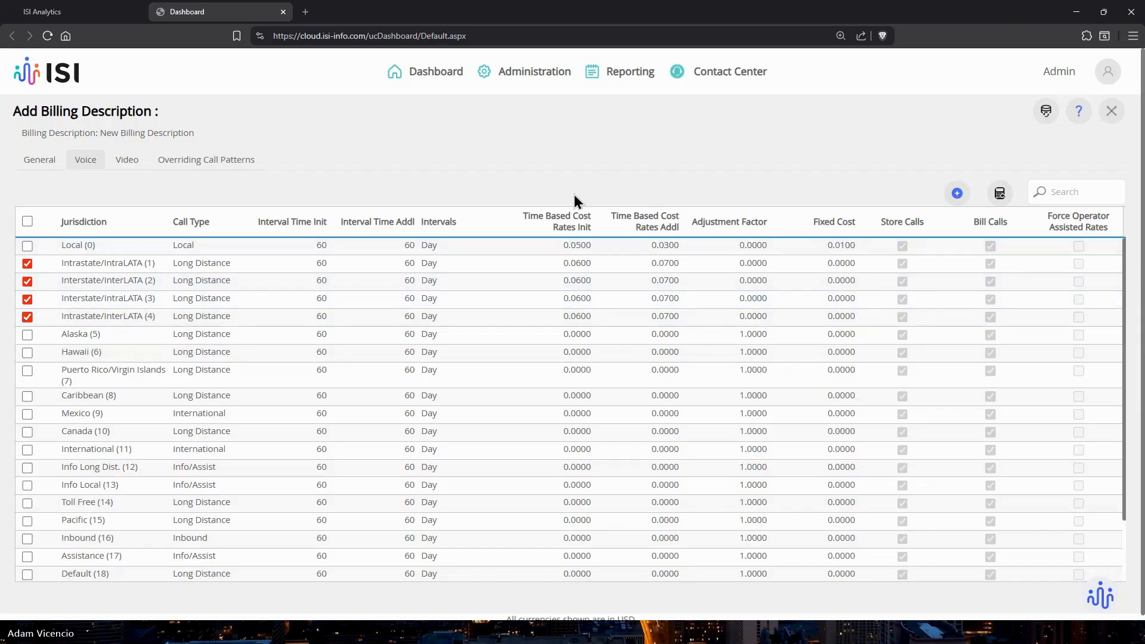
scroll(277, 404, "down", 1)
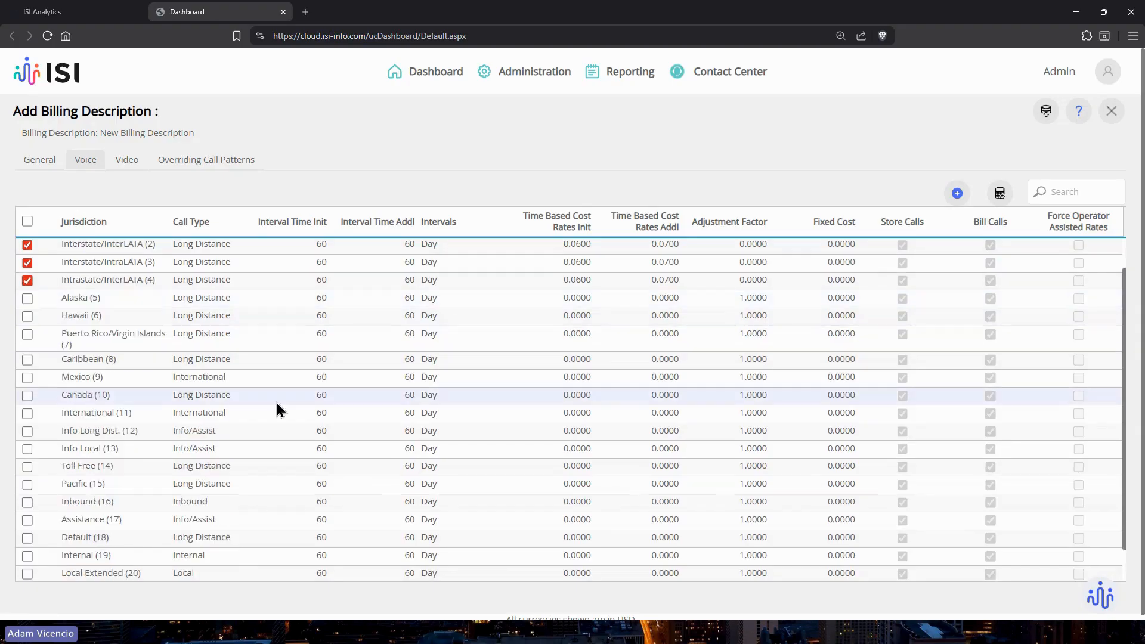
scroll(275, 423, "down", 1)
scroll(334, 387, "up", 2)
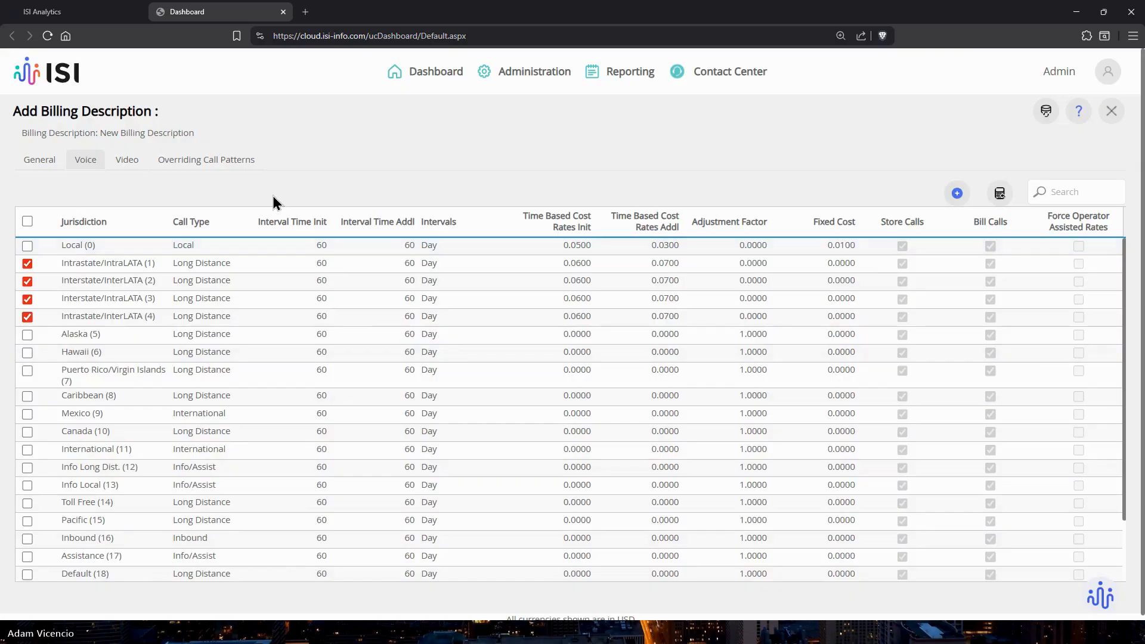
Step: Examine the video jurisdiction rates and the overriding call patterns, and review the voice jurisdictions down to Conference again
left_click(132, 166)
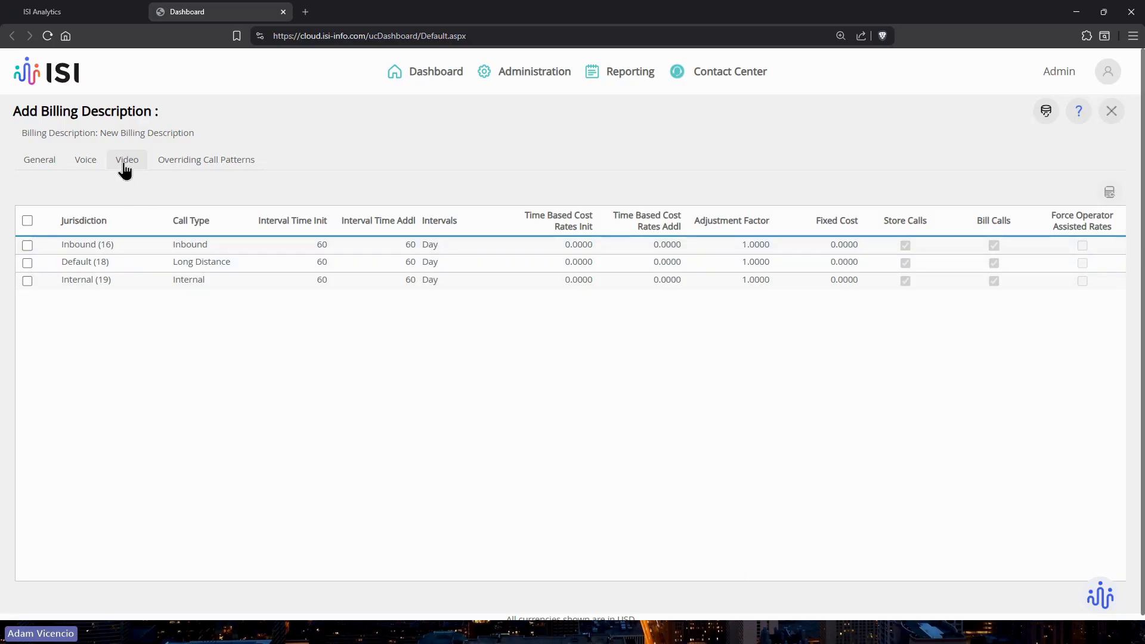
left_click(165, 163)
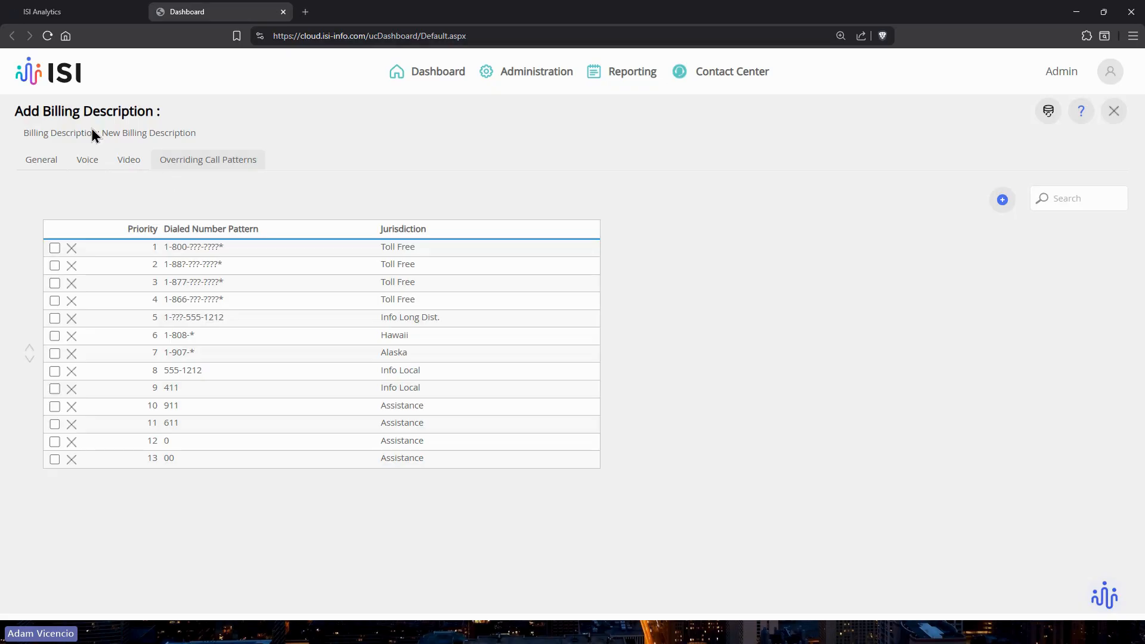
left_click_drag(24, 114, 148, 121)
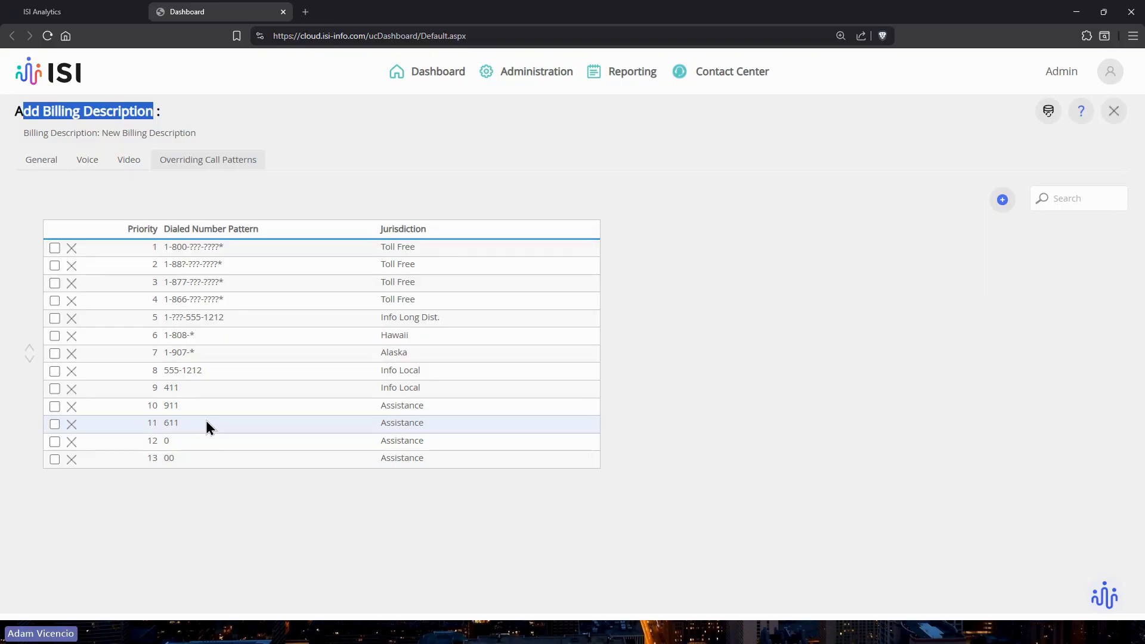
left_click(125, 158)
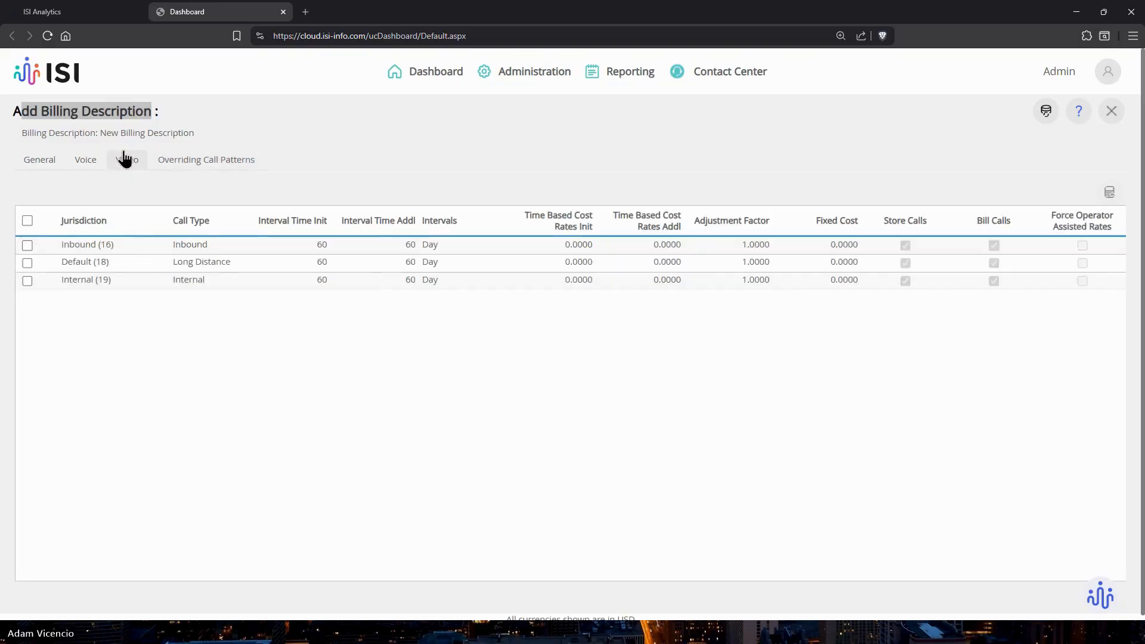
left_click(174, 160)
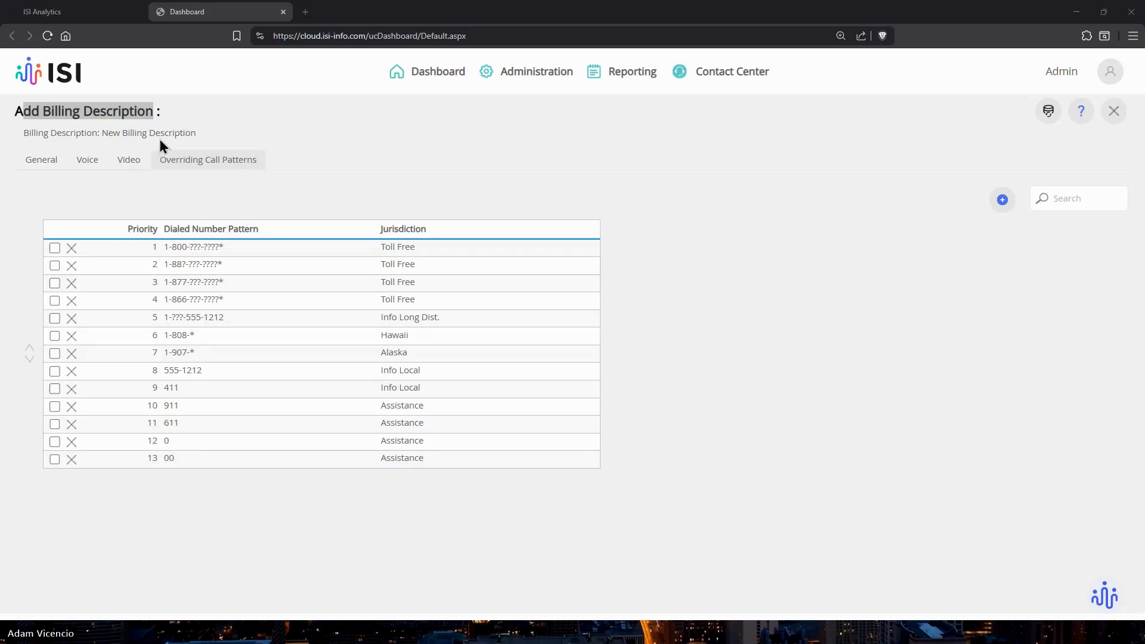
left_click(96, 168)
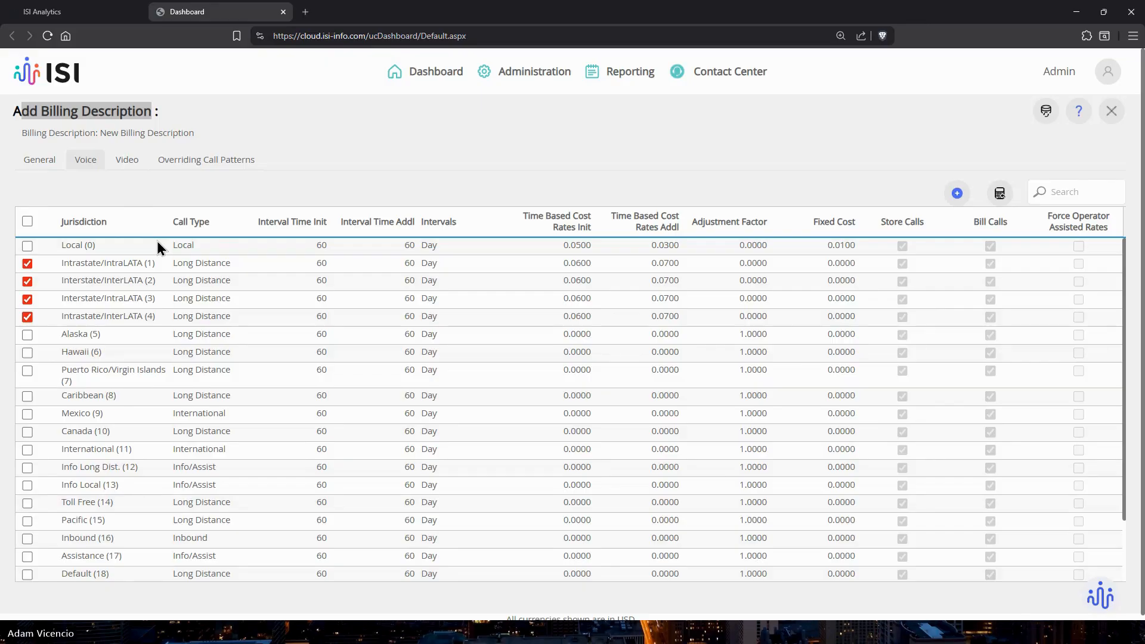
scroll(182, 343, "down", 1)
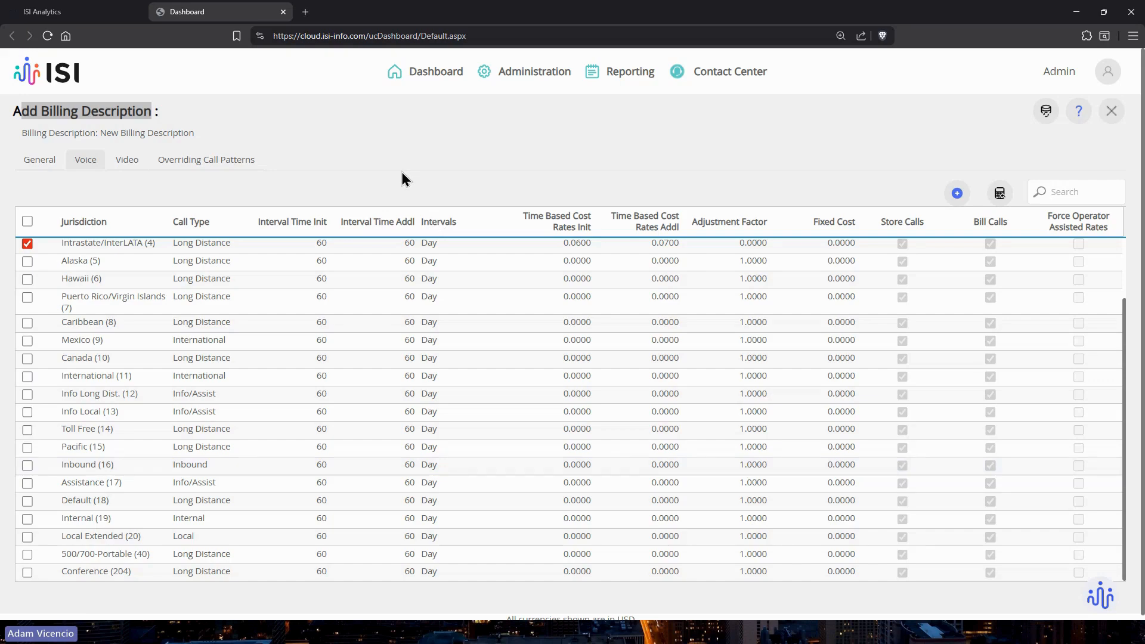
left_click(170, 98)
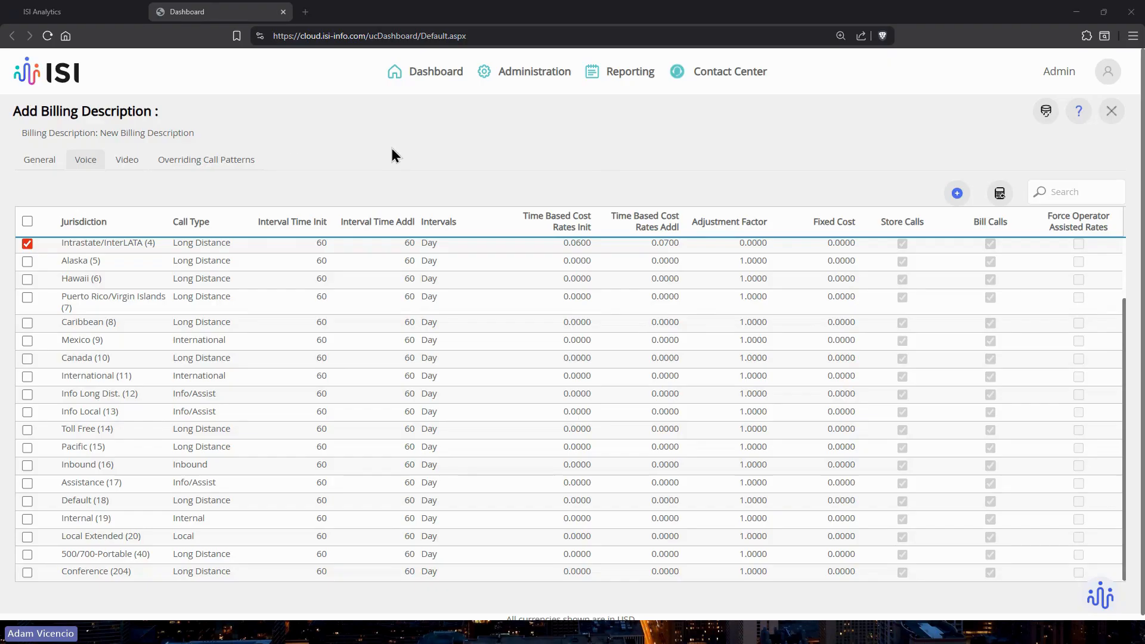
Step: Save the new Chicago billing description
left_click(1046, 111)
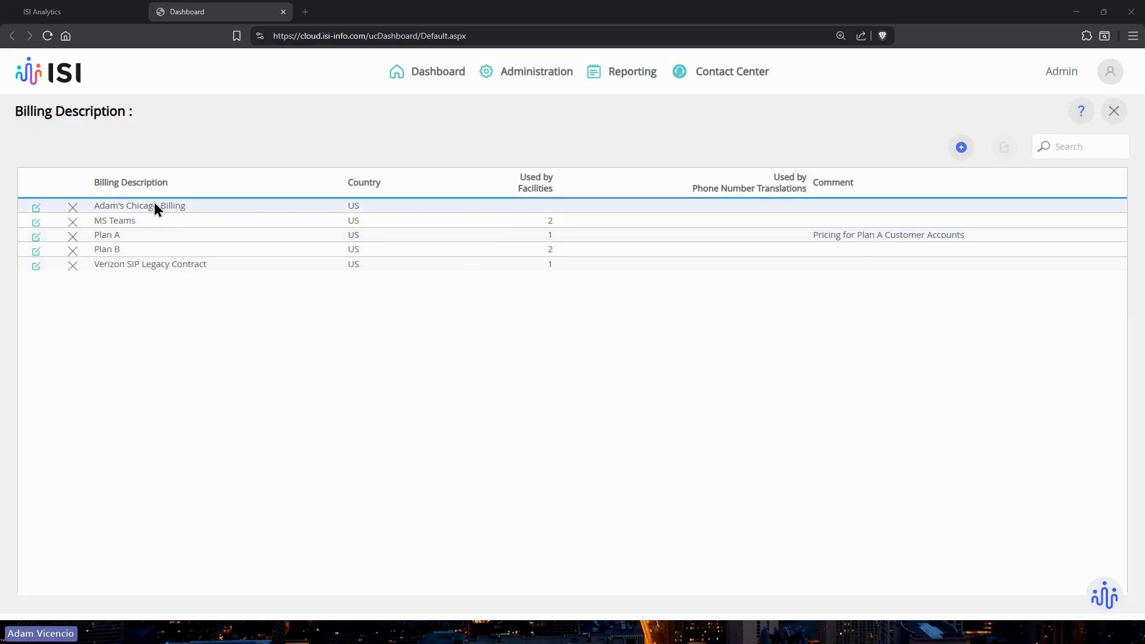
Step: Open the Trunk and Gateway Inventory and examine the facilities of Cisco Cluster #1 and the gateways of Global Crossing SIP
left_click(538, 78)
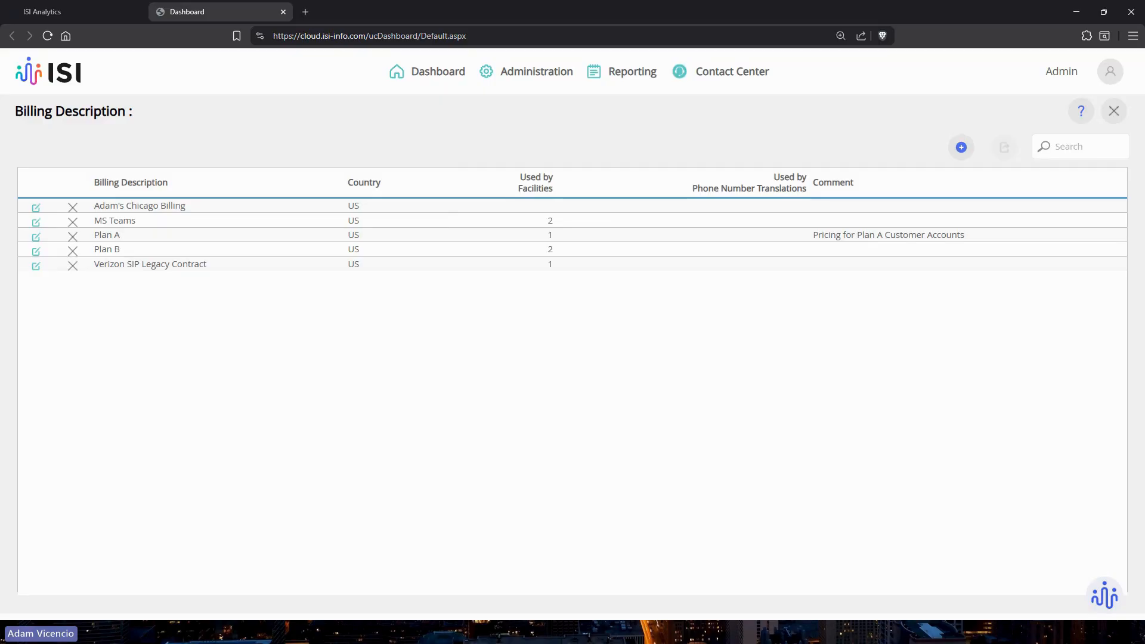
mouse_move(506, 77)
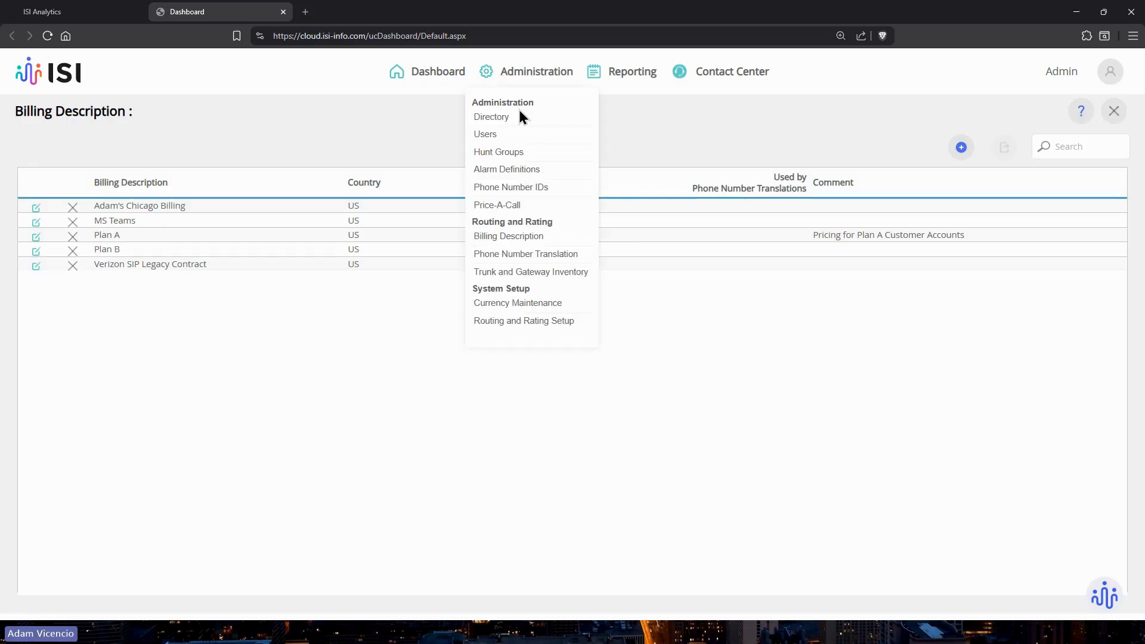
left_click(506, 275)
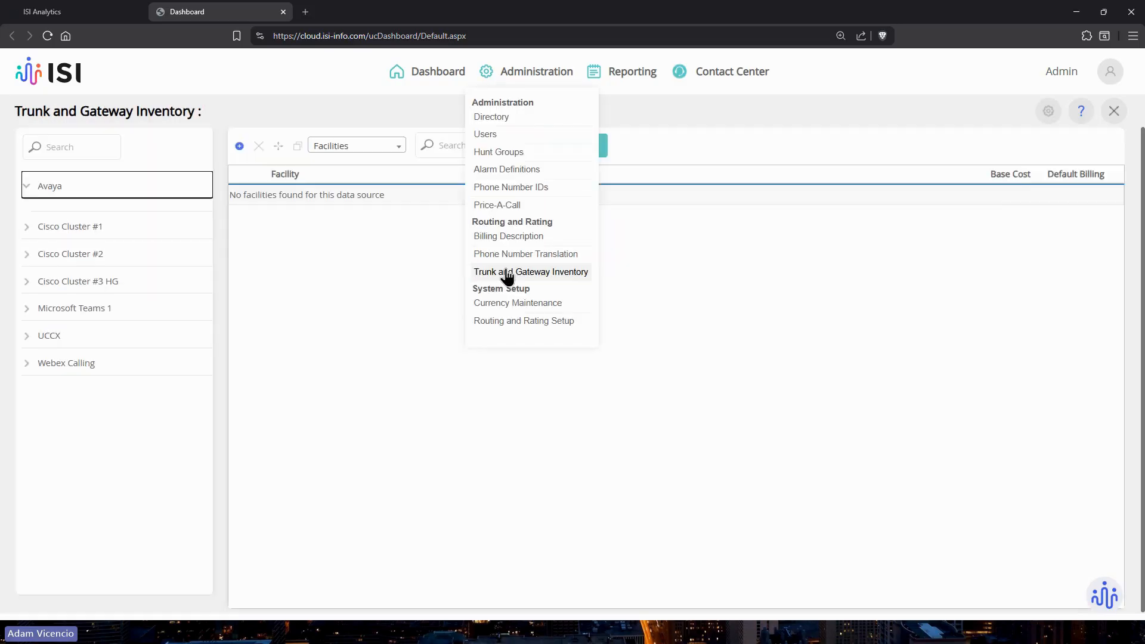
left_click(25, 229)
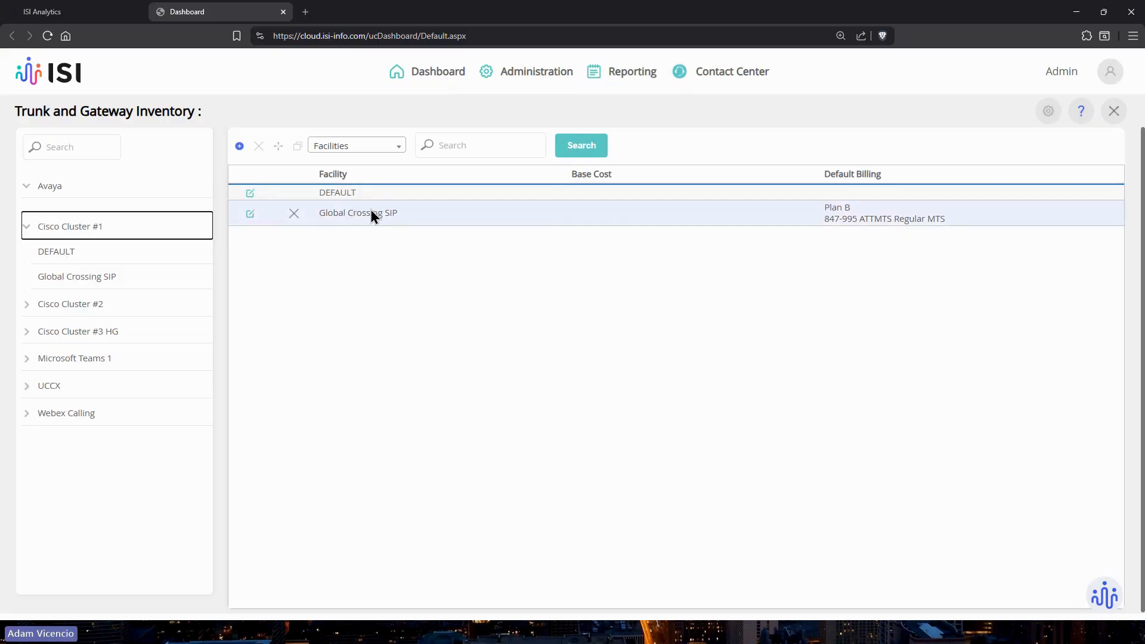
left_click(114, 276)
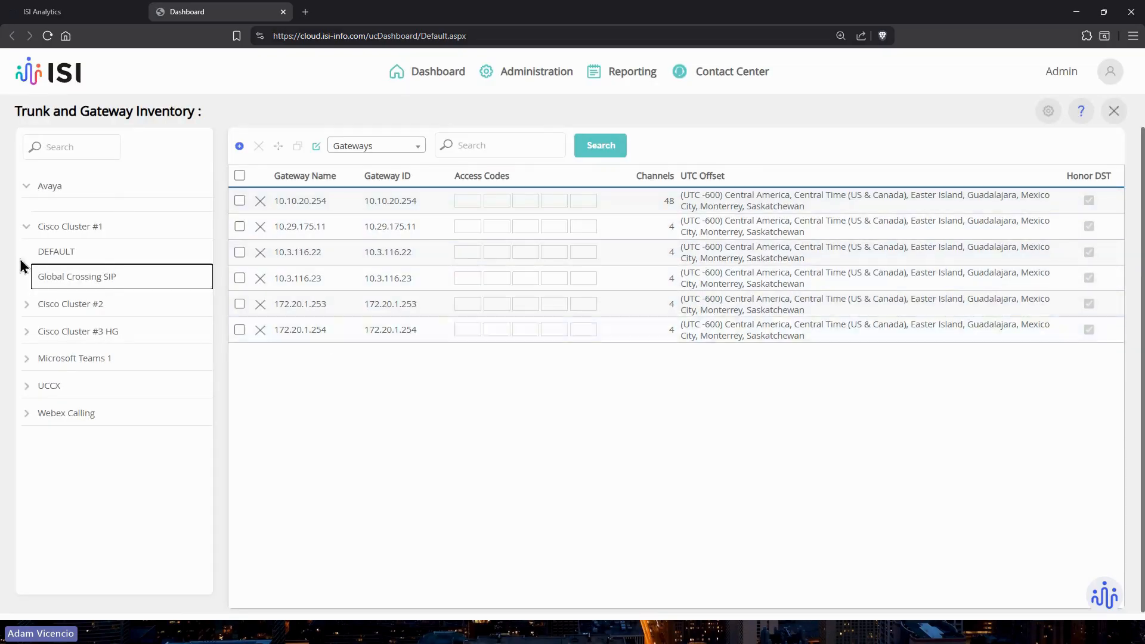
left_click(71, 228)
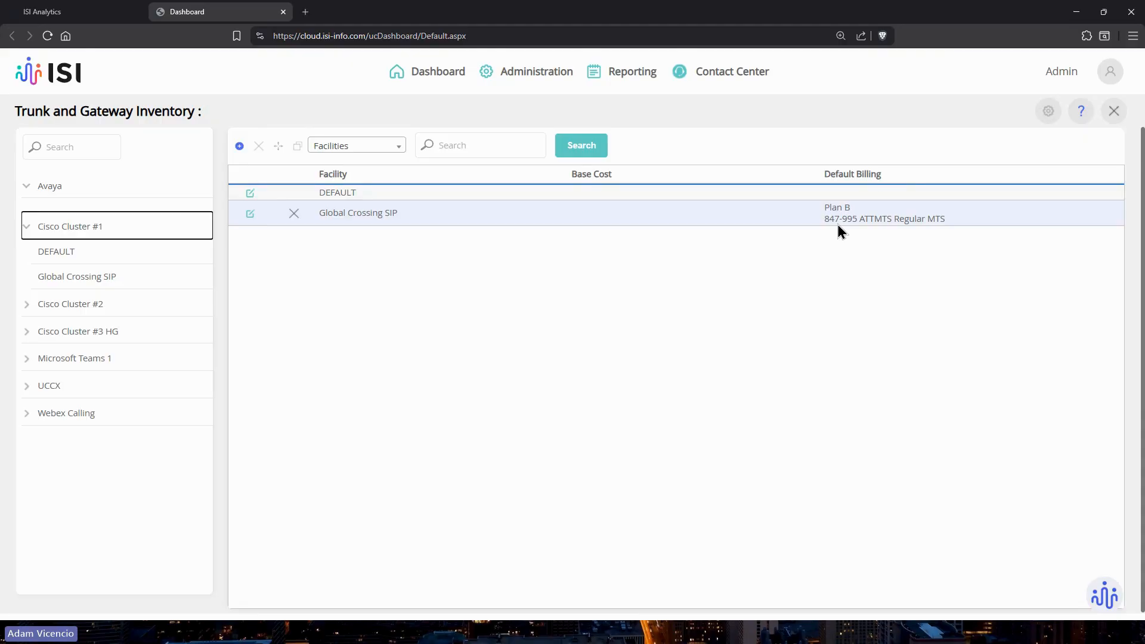
Step: Return from the Trunk and Gateway Inventory to the list of billing descriptions
left_click(525, 79)
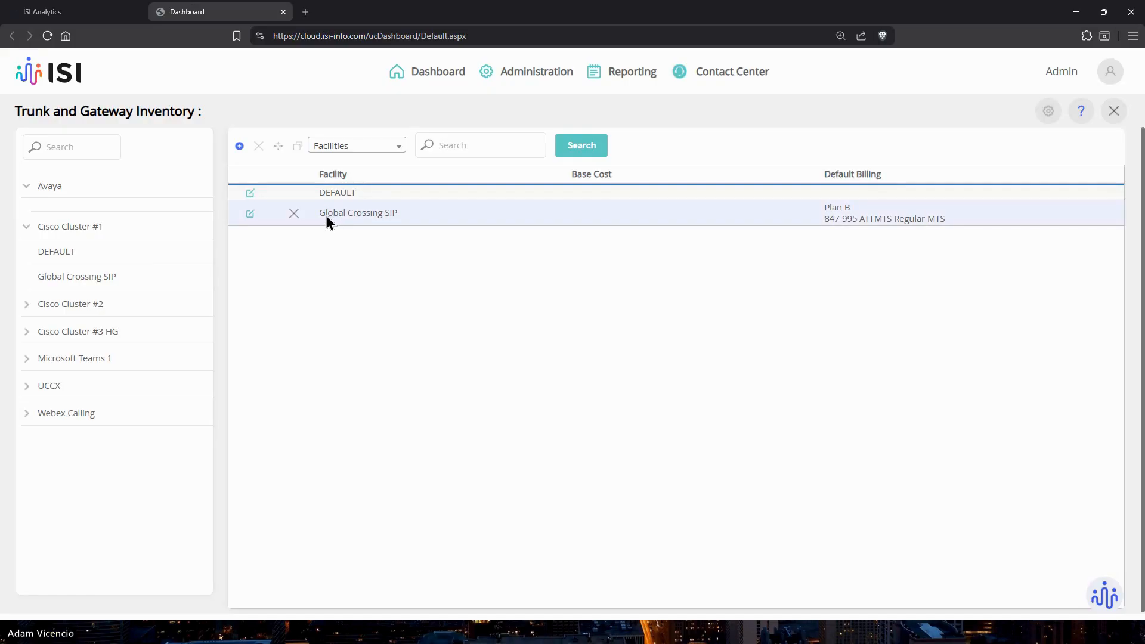
left_click_drag(12, 117, 200, 130)
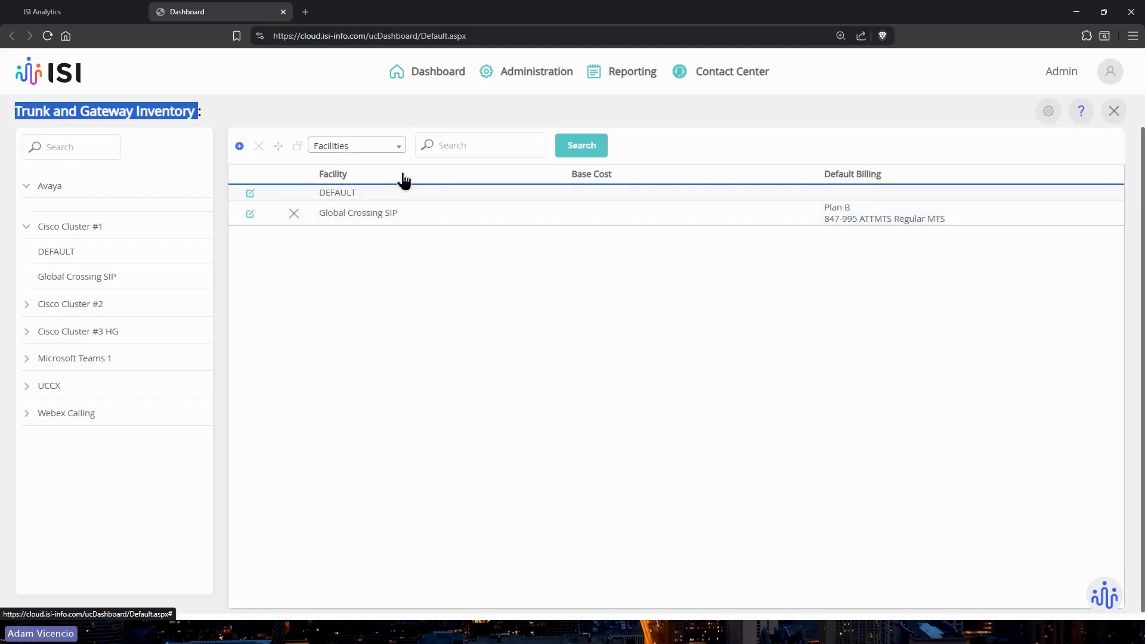
left_click(557, 76)
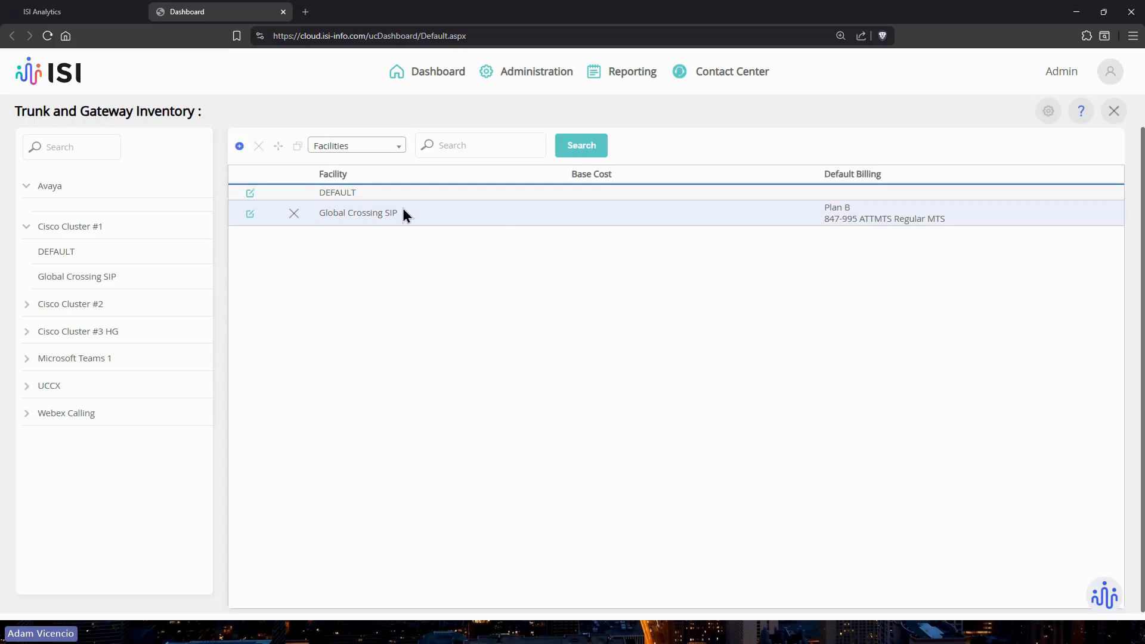
mouse_move(524, 74)
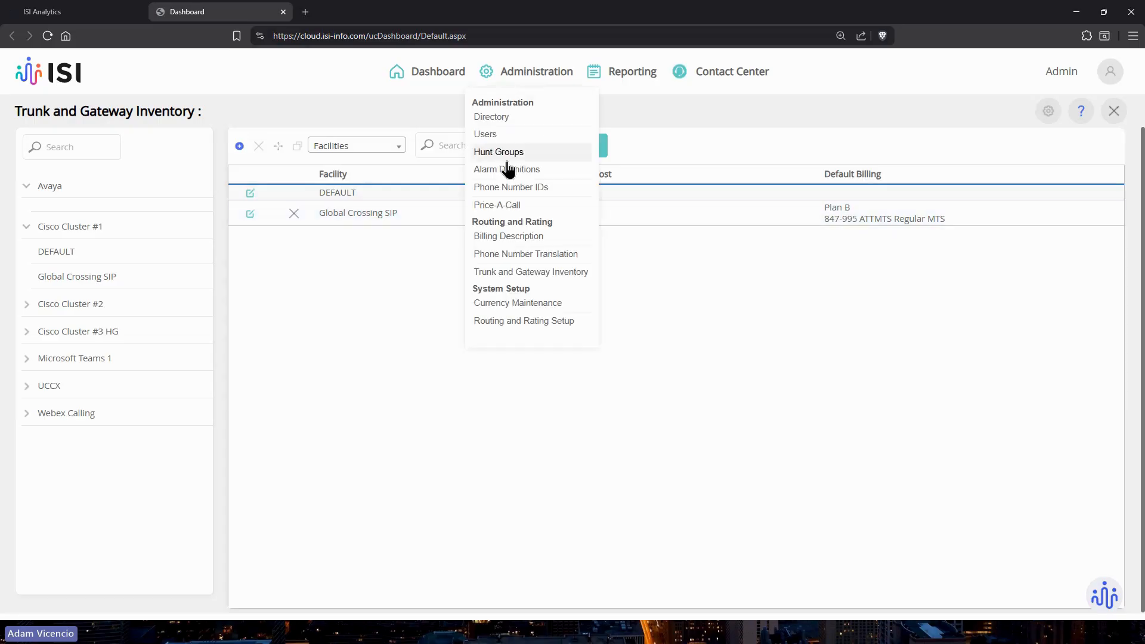
left_click(504, 237)
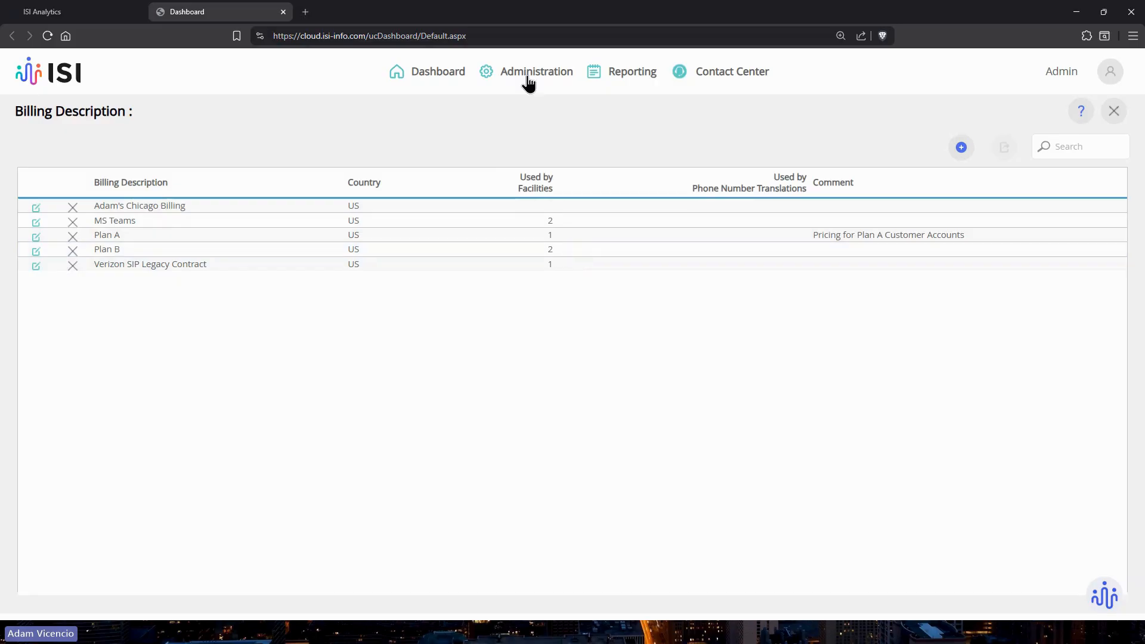
Step: Compare the default billing of Cisco Cluster #1 and #2 in the Trunk and Gateway Inventory and view the Verizon SIP gateways
mouse_move(529, 74)
left_click(504, 274)
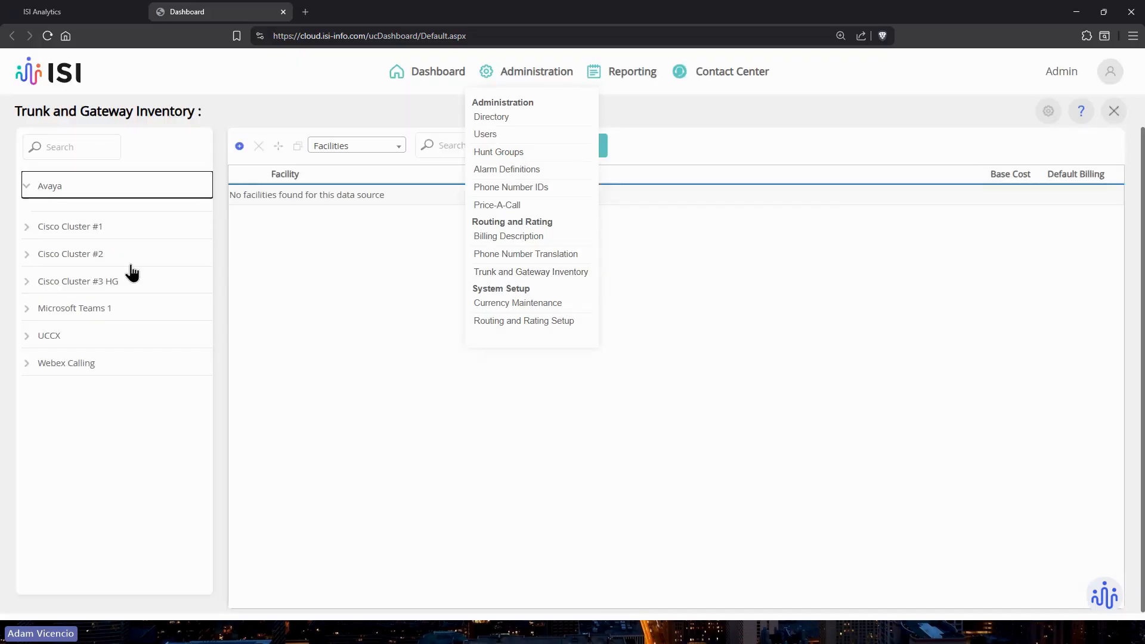
left_click(91, 229)
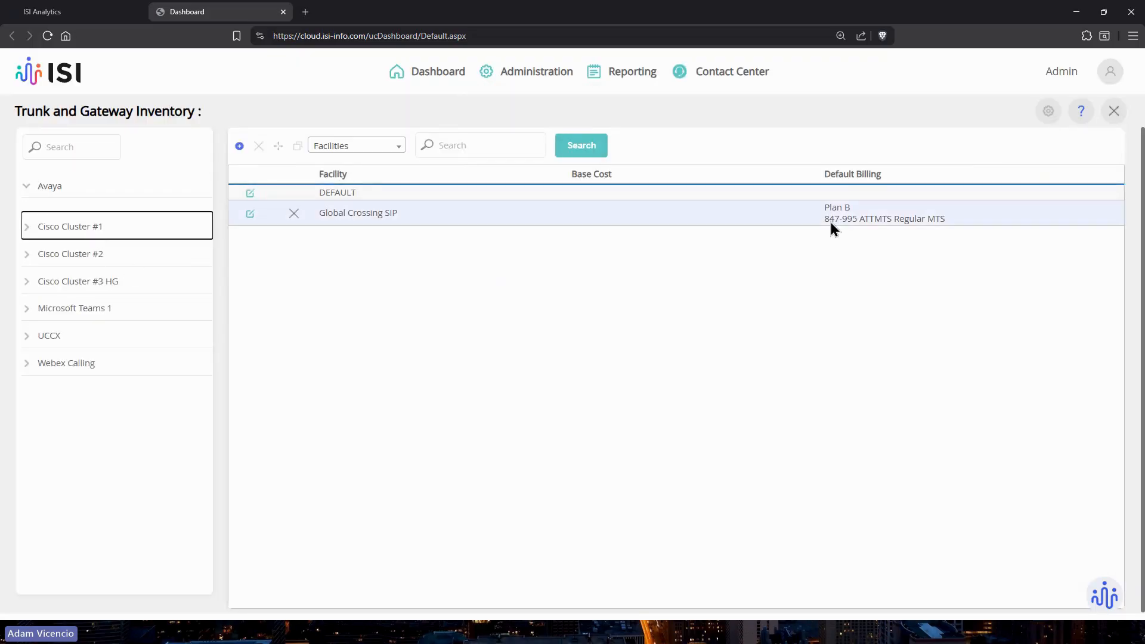
left_click(143, 253)
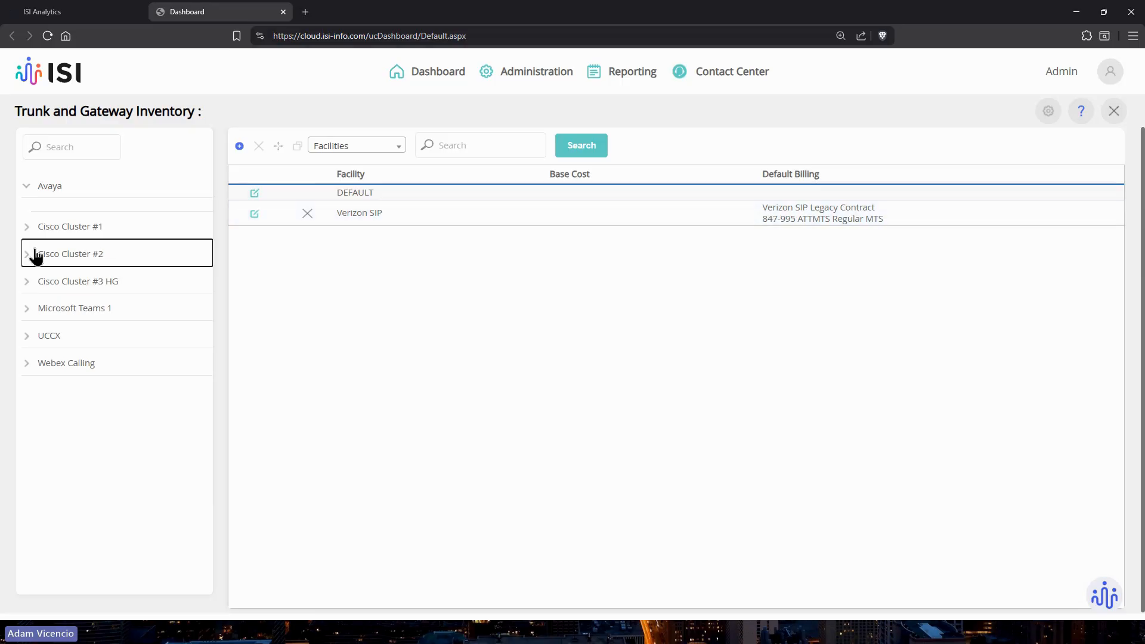
left_click(26, 254)
left_click(63, 305)
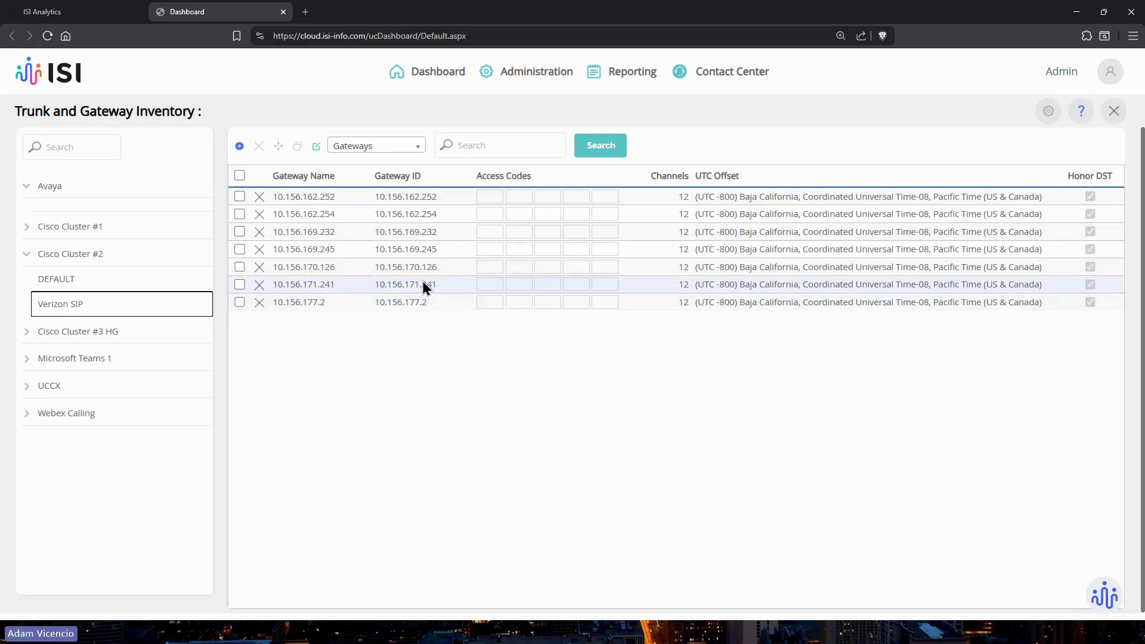
Step: Start a new phone number translation and review its general fields, from the dialed digits down to the jurisdiction and associated facilities
left_click(548, 77)
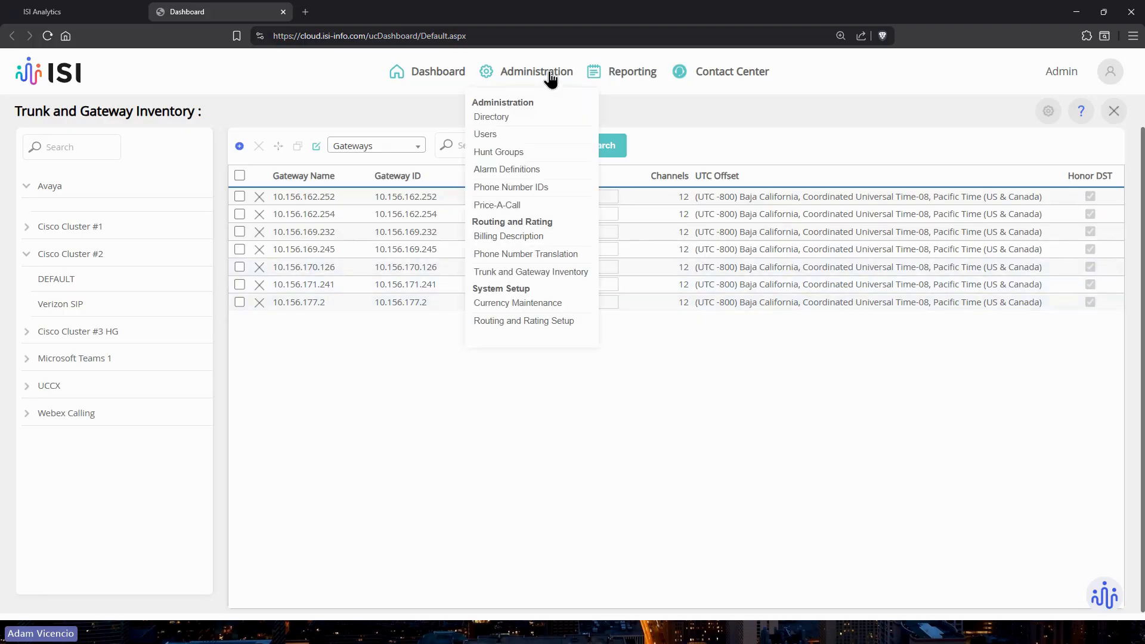
left_click(506, 260)
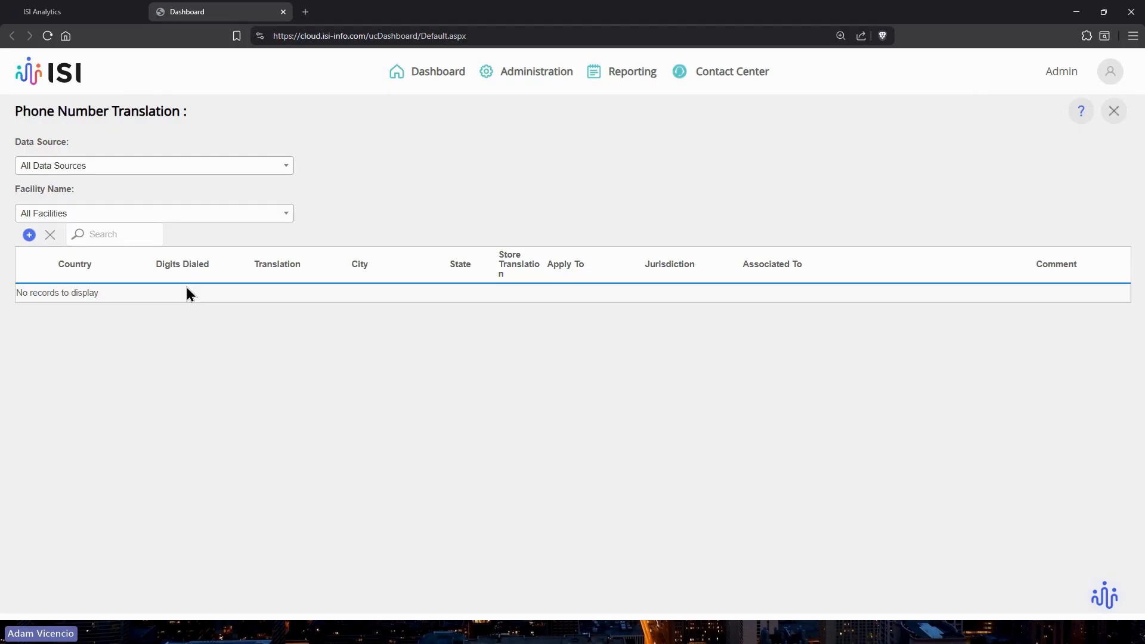
left_click(30, 234)
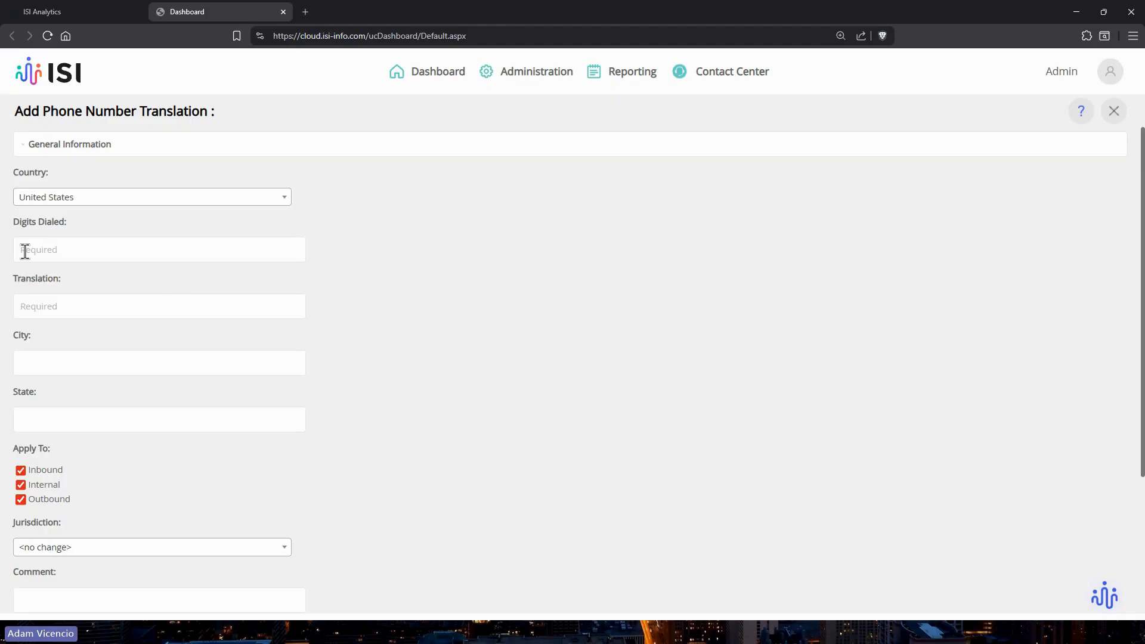
left_click(24, 251)
left_click(88, 306)
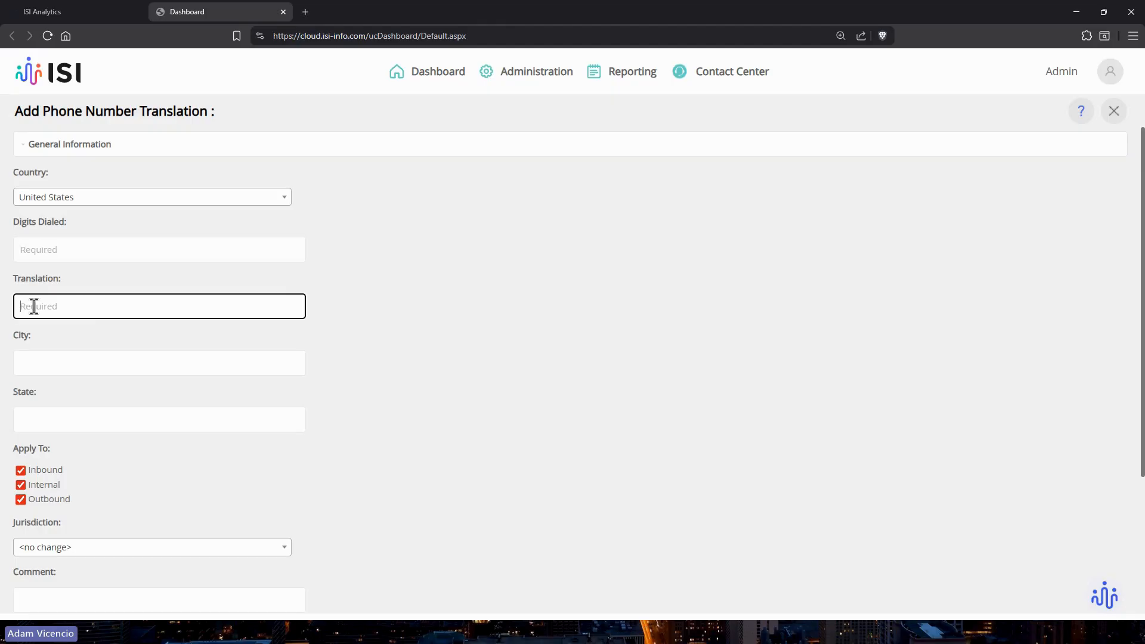
scroll(34, 306, "down", 2)
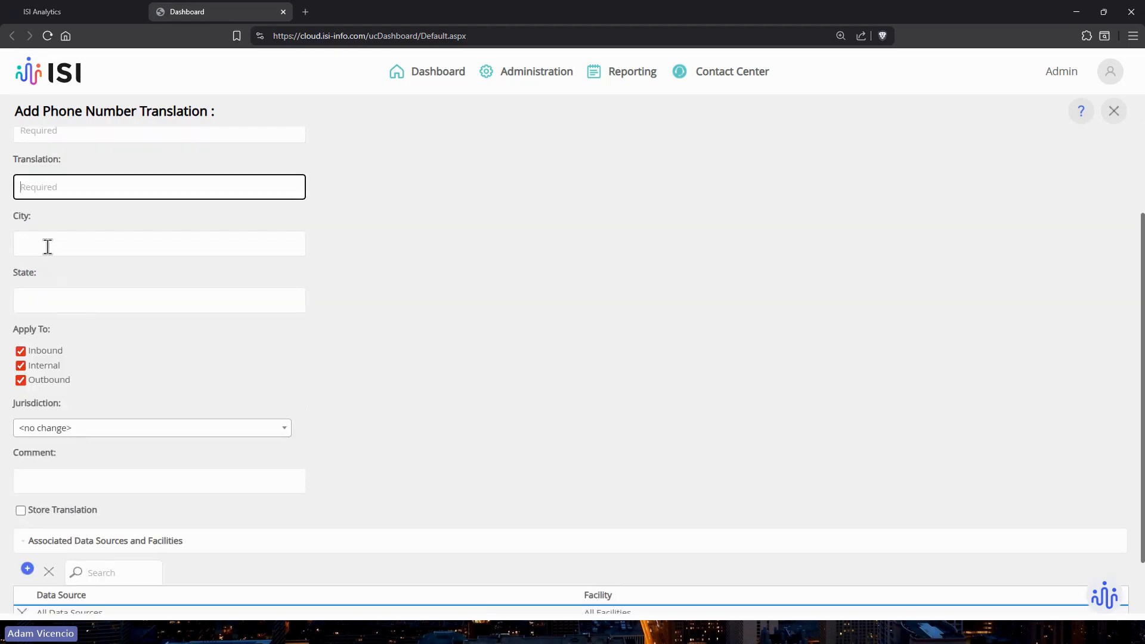
left_click(51, 248)
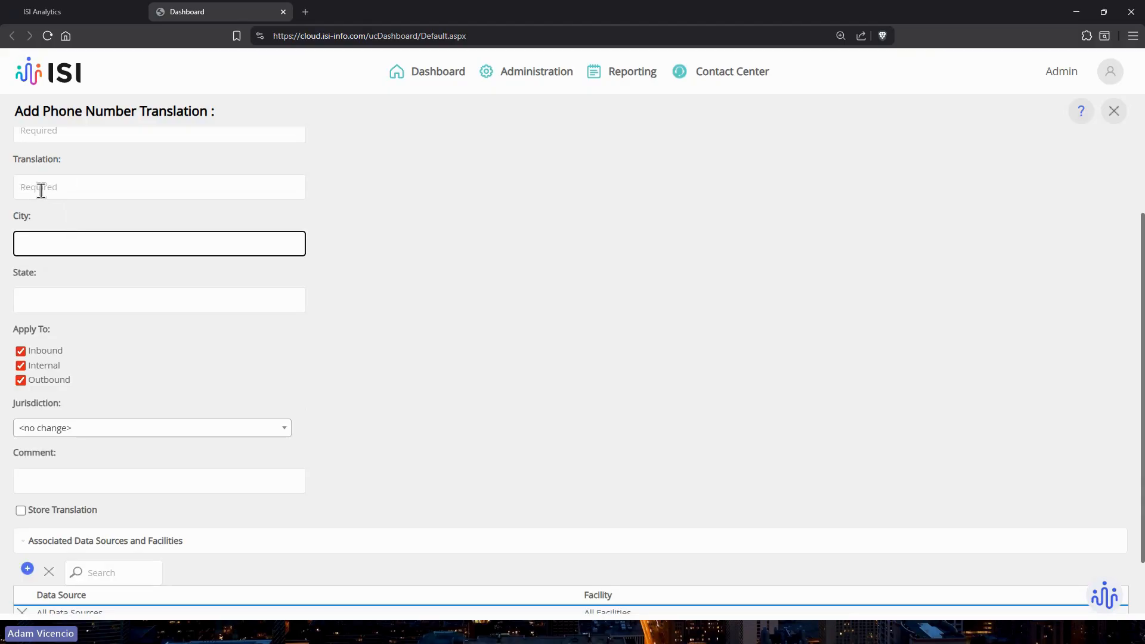
left_click(19, 297)
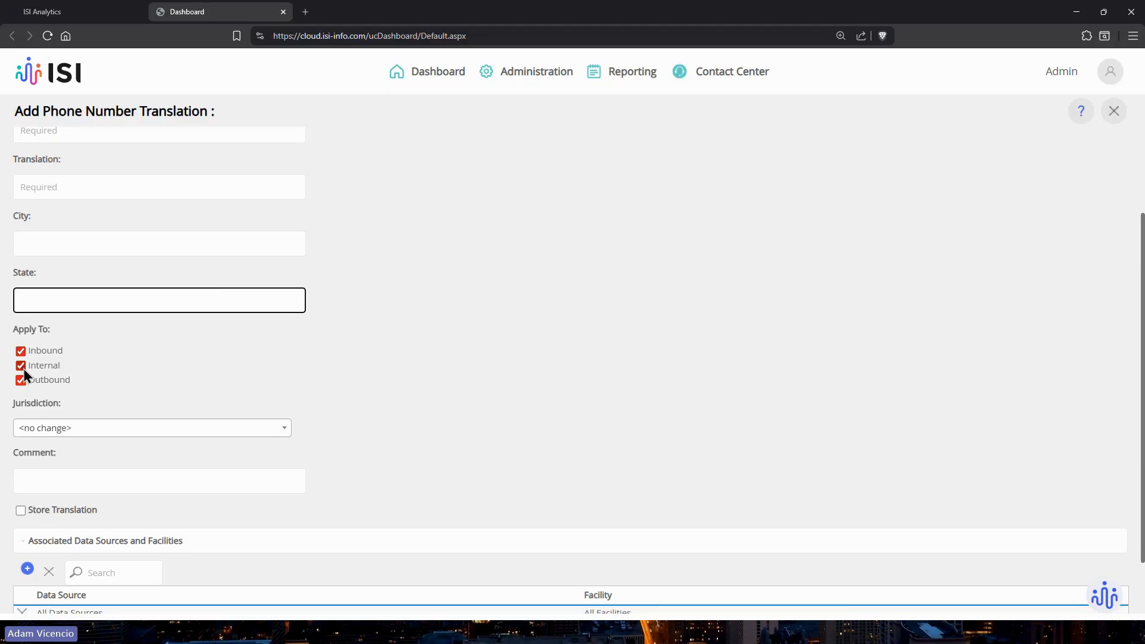
left_click(48, 429)
left_click(299, 395)
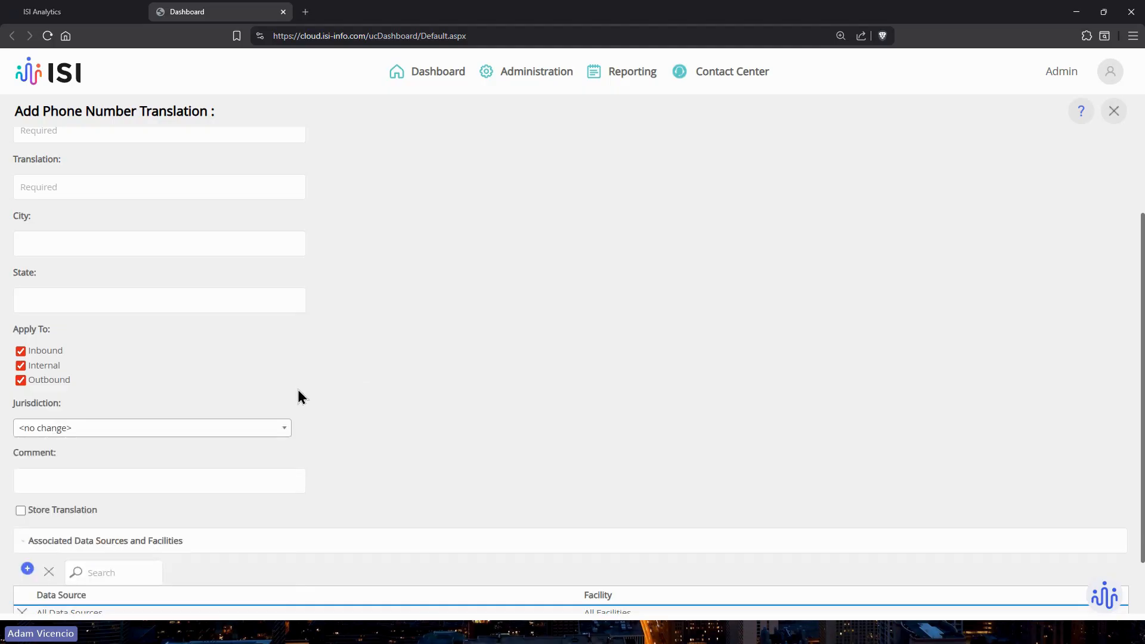
scroll(301, 399, "down", 2)
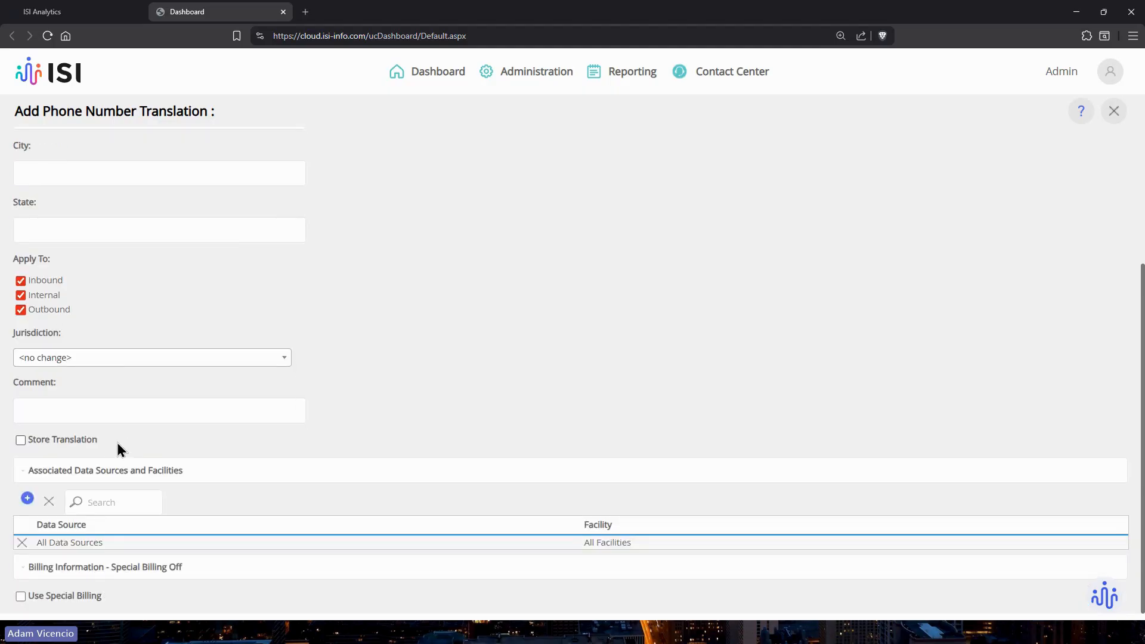
Step: Enable Store Translation and Use Special Billing, and assign the new Chicago billing description to the Base Cost class
left_click(20, 441)
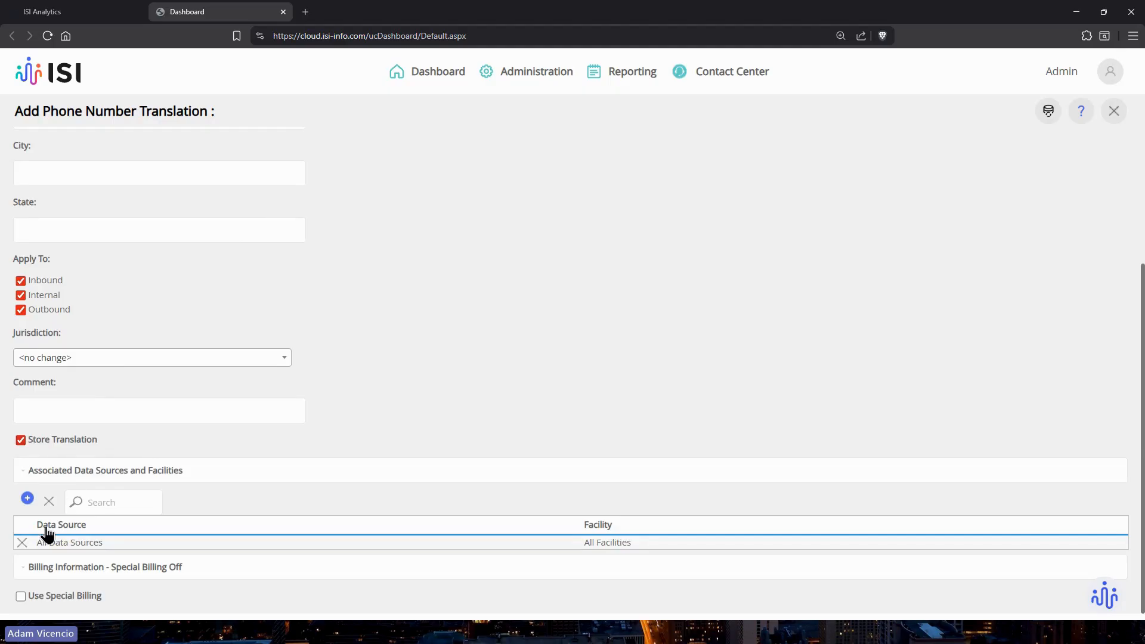
left_click(26, 597)
scroll(87, 564, "down", 1)
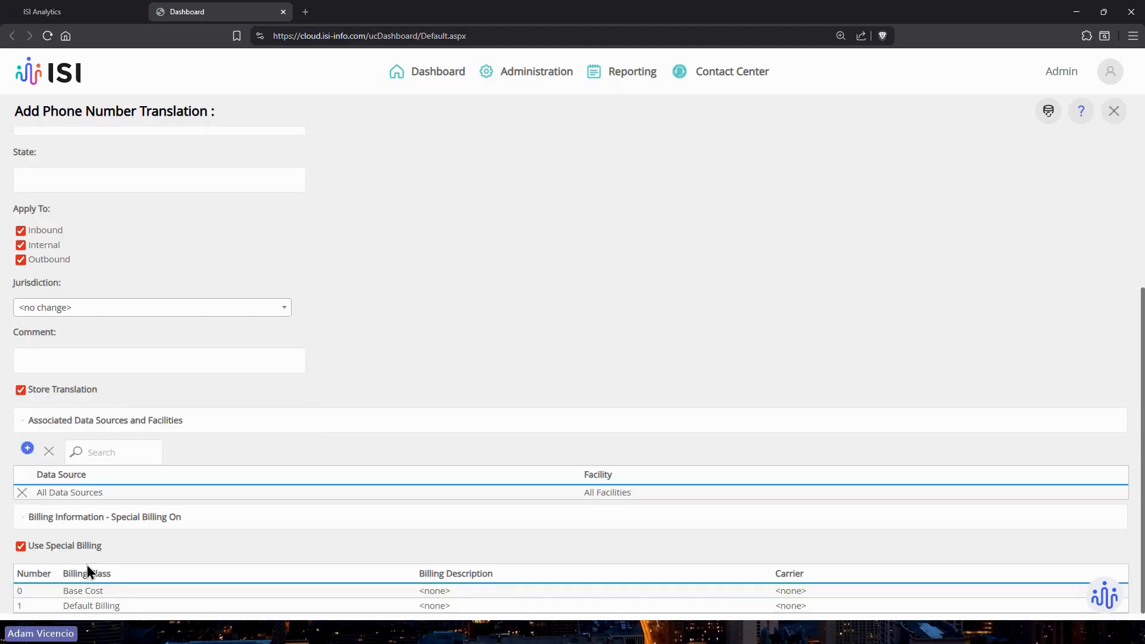
left_click(449, 591)
left_click(451, 583)
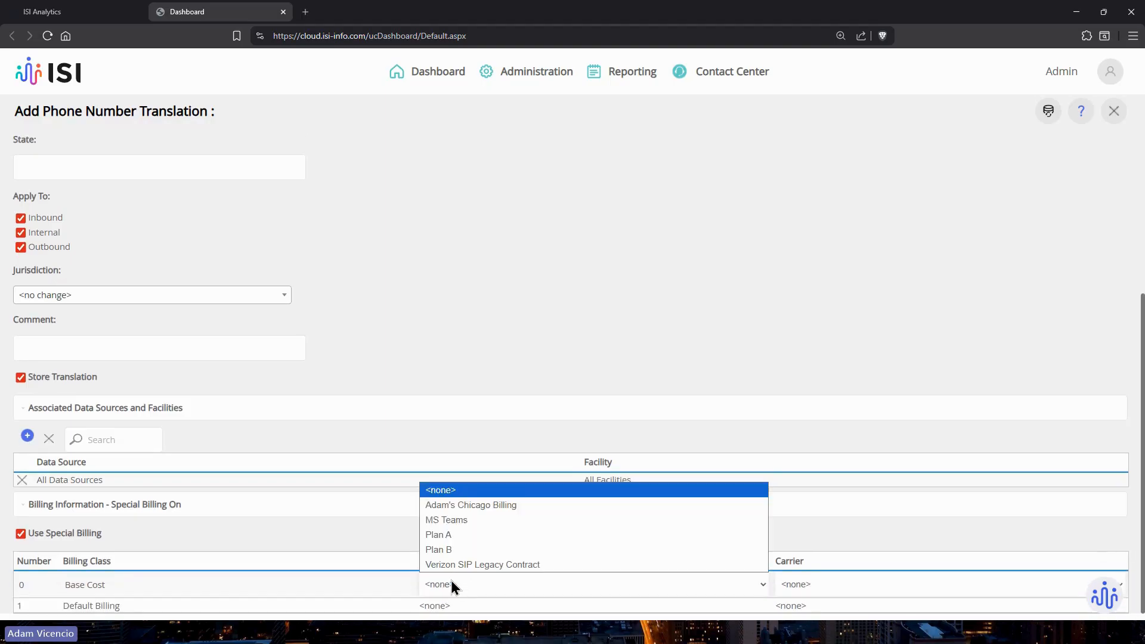
left_click(467, 505)
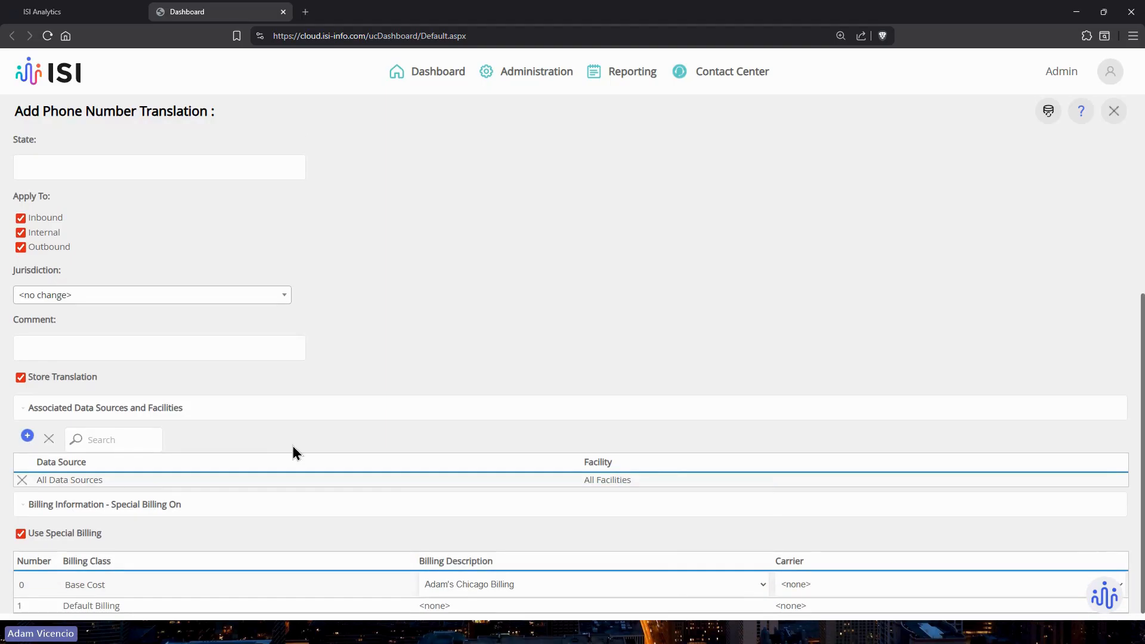
scroll(252, 424, "up", 4)
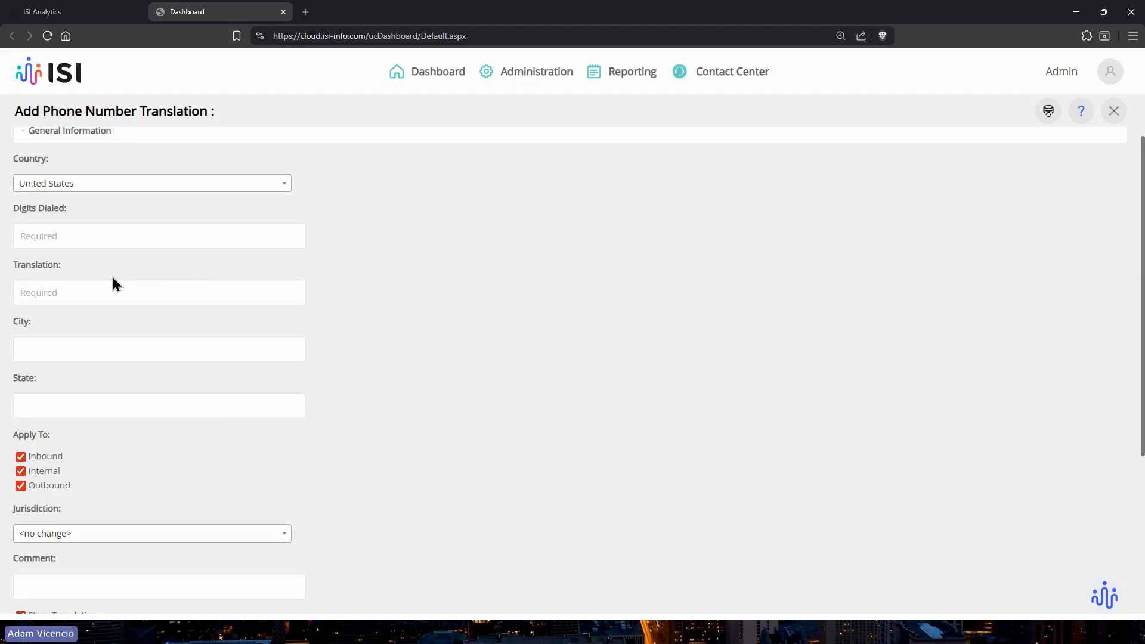
scroll(110, 239, "up", 1)
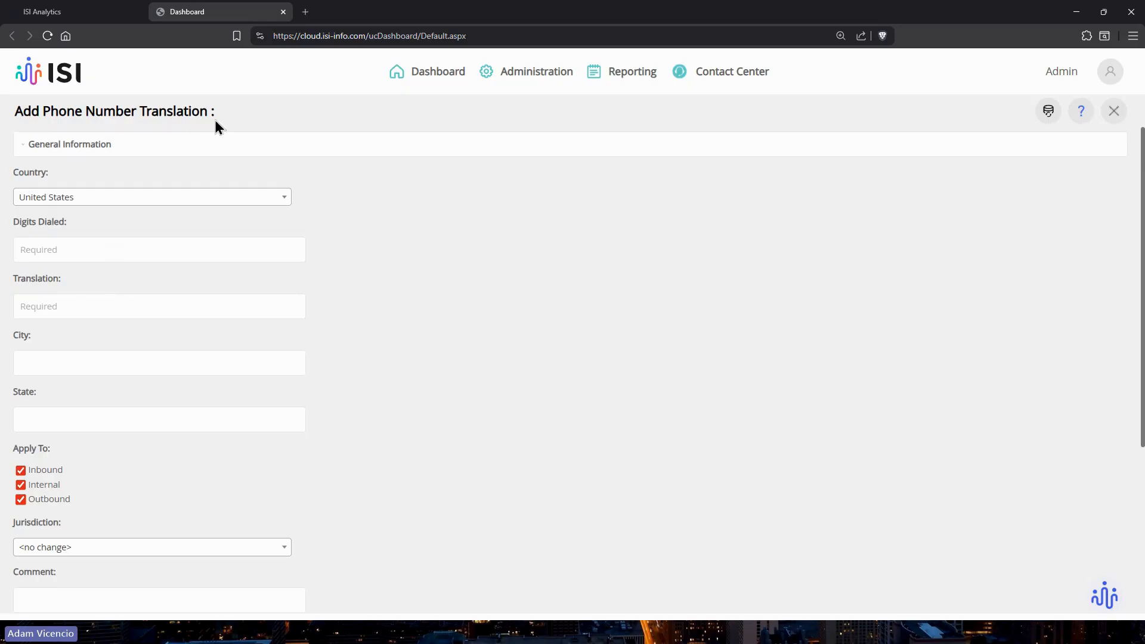
left_click_drag(215, 121, 137, 119)
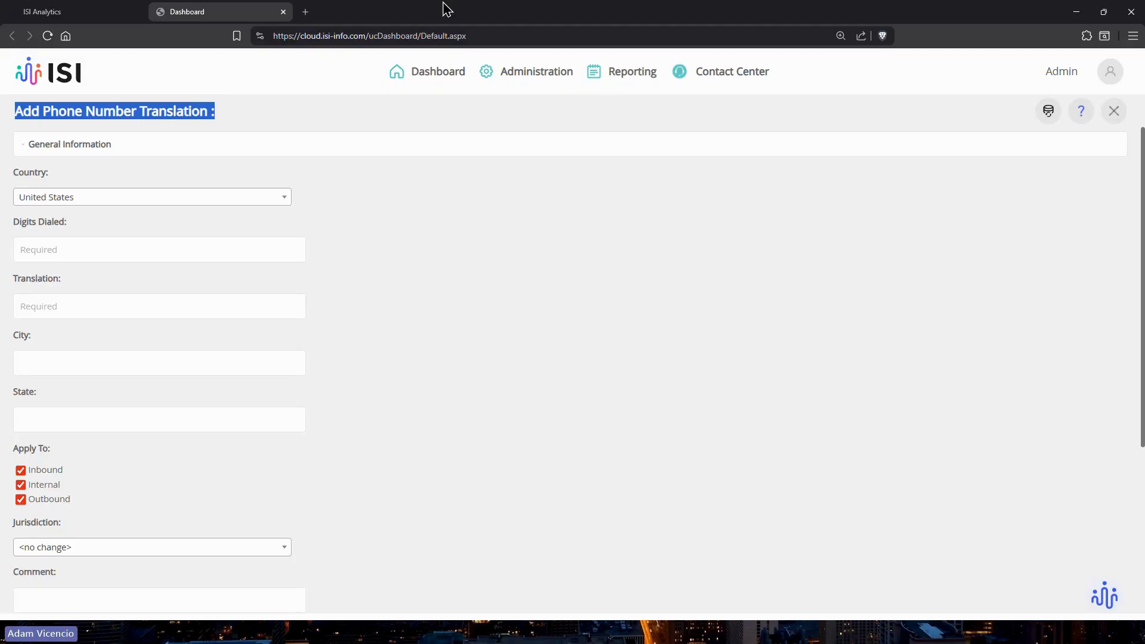
Step: Leave the unsaved phone number translation and open the Reports page
left_click(533, 80)
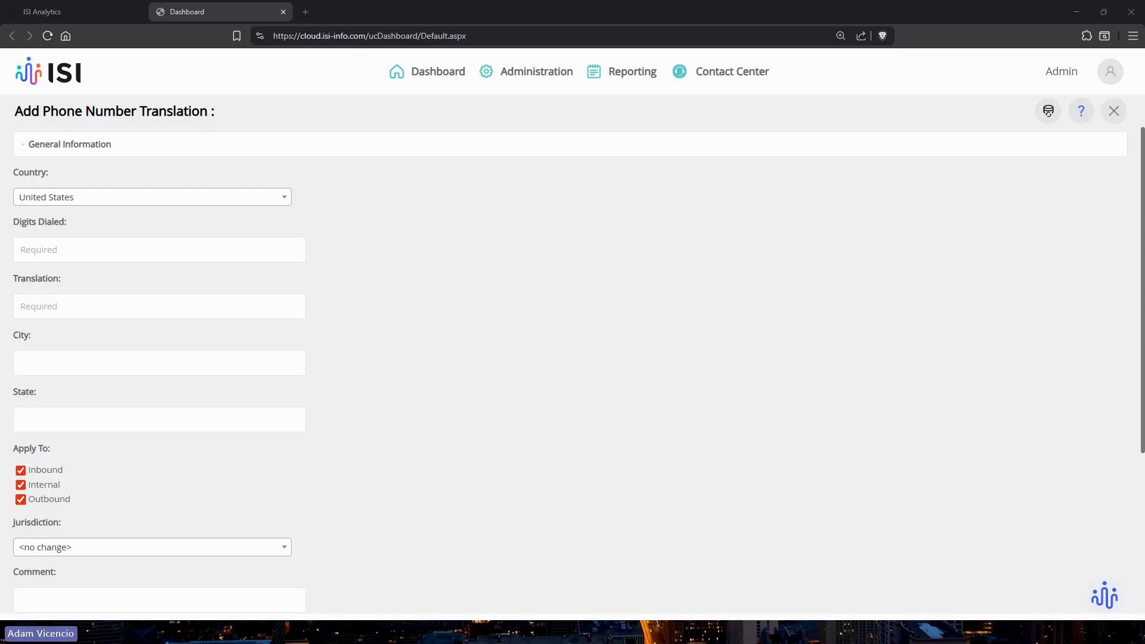
mouse_move(539, 75)
left_click(613, 146)
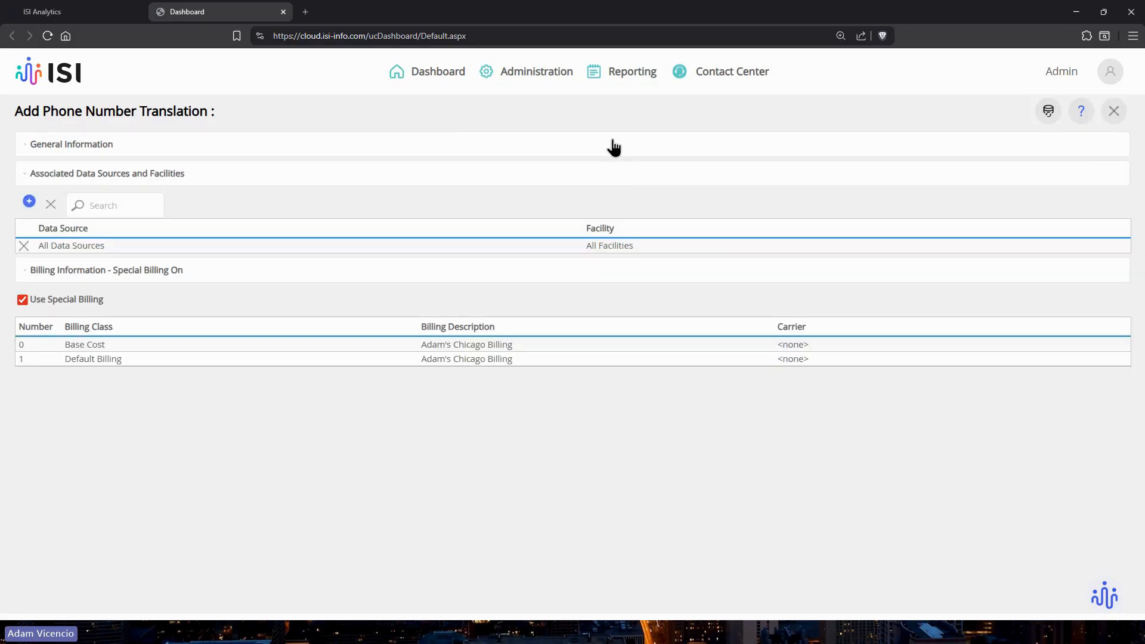
mouse_move(624, 75)
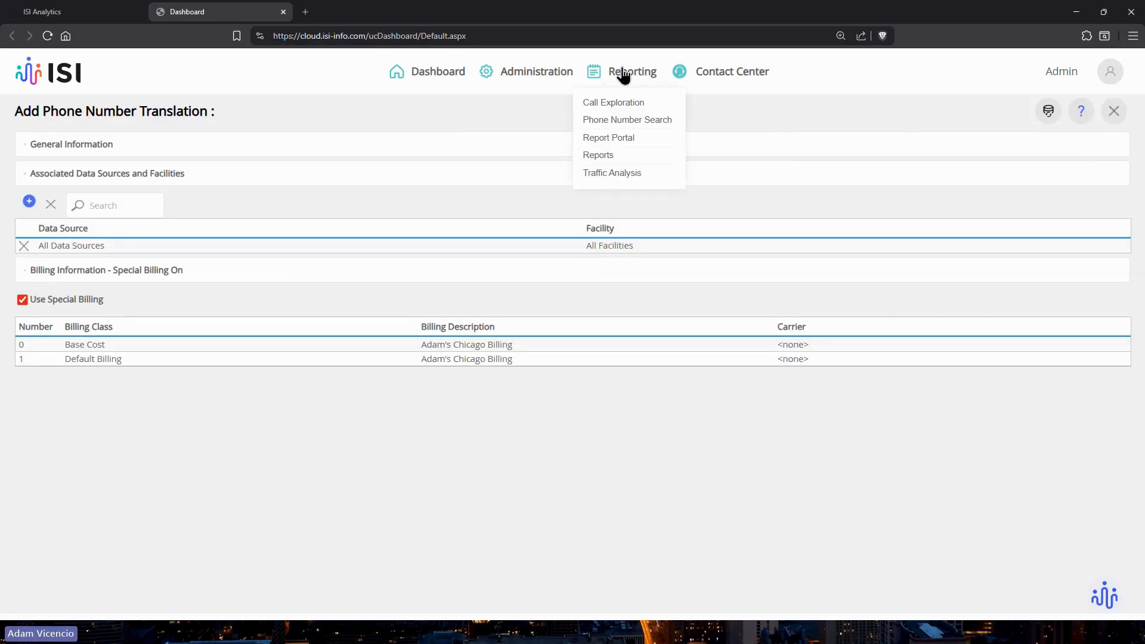
left_click(591, 156)
left_click(545, 390)
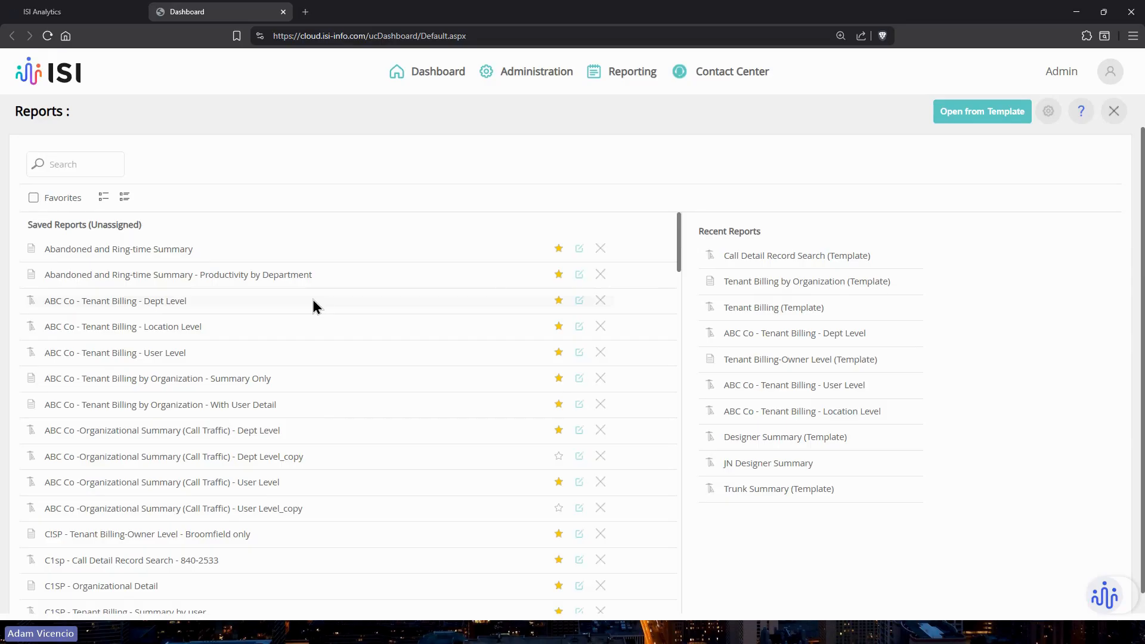
Step: Open the report templates, collapse Compliance & Corporate Security and Contact Center Metrics, and browse the Cost Allocation & Chargeback templates
left_click(958, 111)
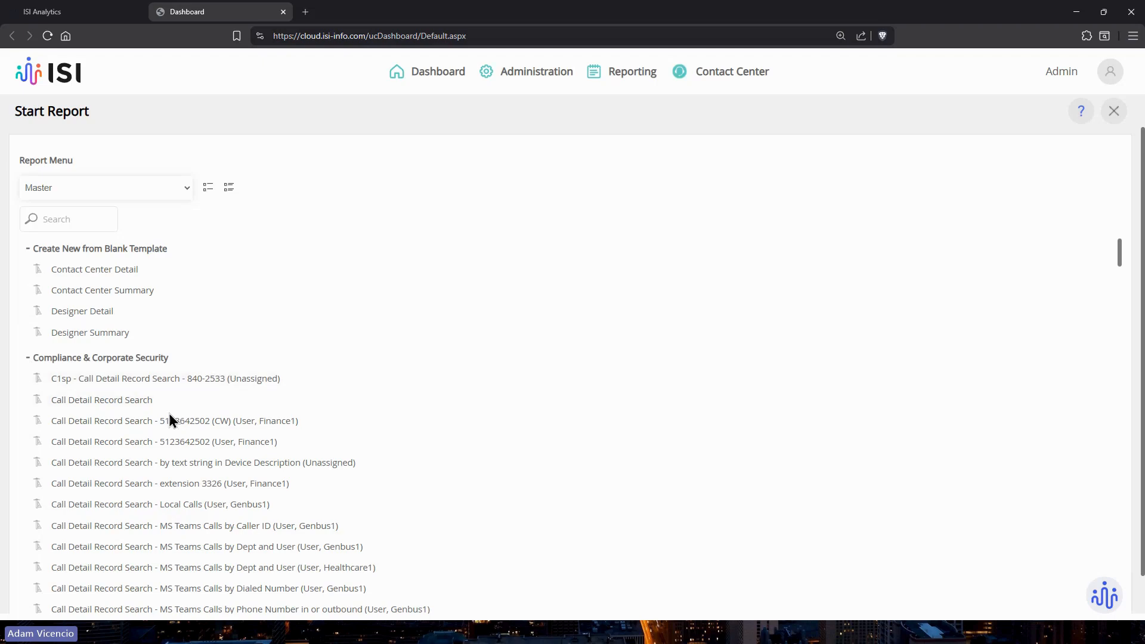
left_click(25, 358)
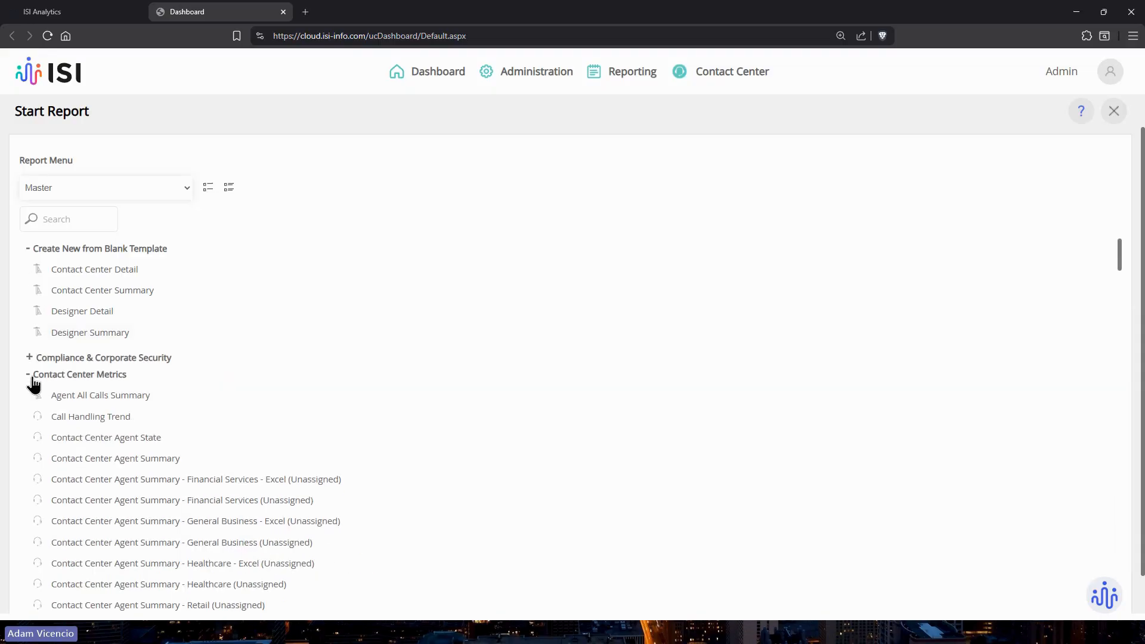
left_click(28, 375)
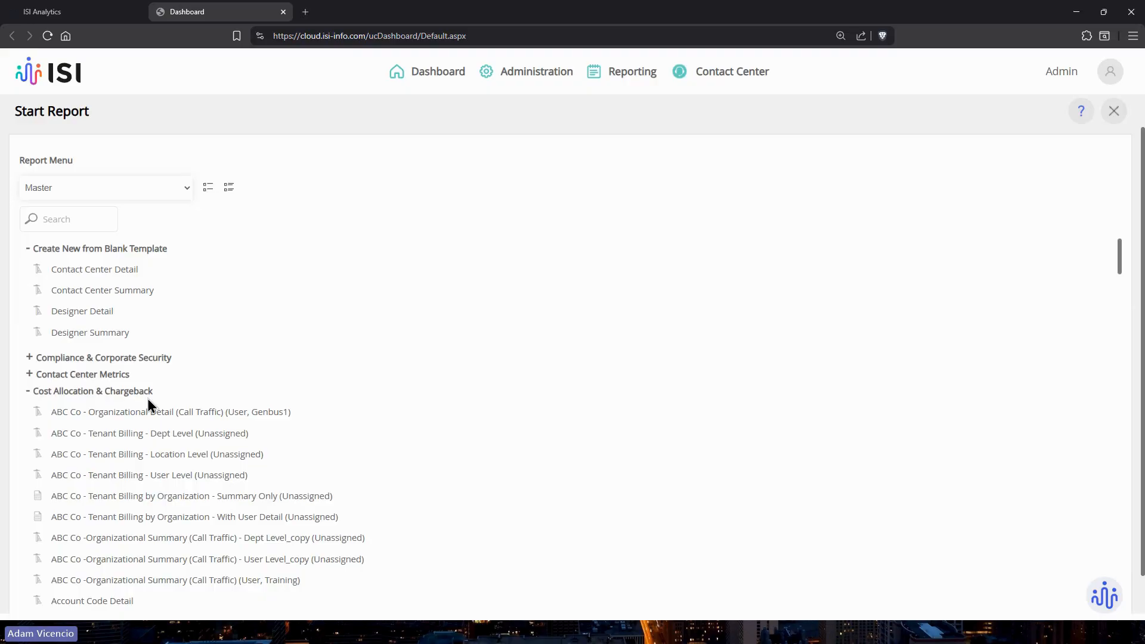
scroll(130, 397, "down", 4)
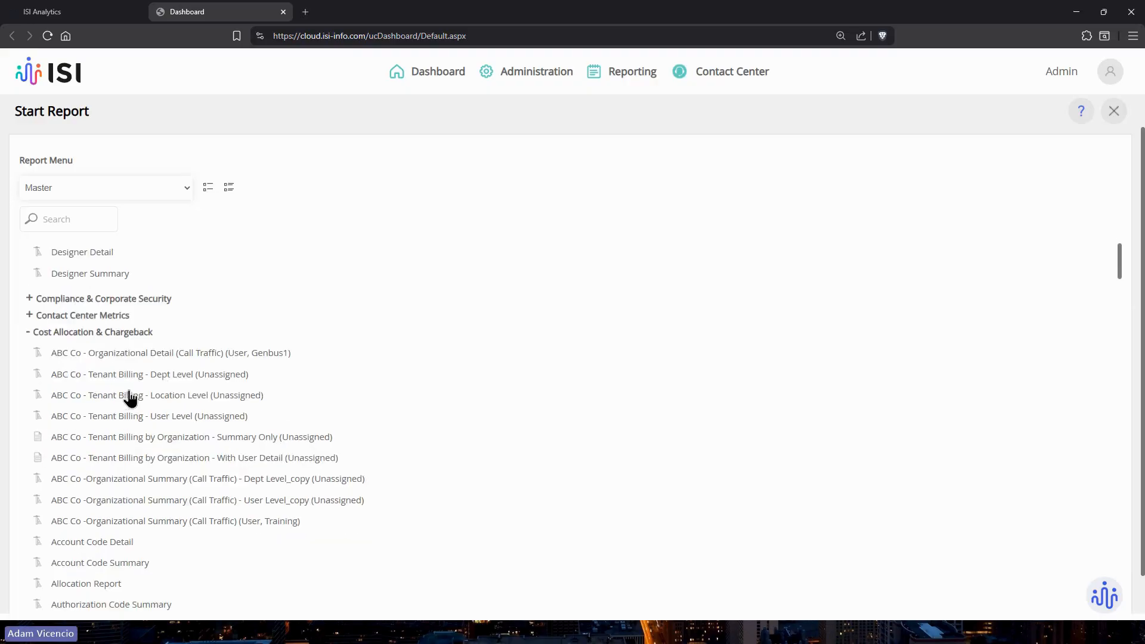
scroll(130, 397, "down", 1)
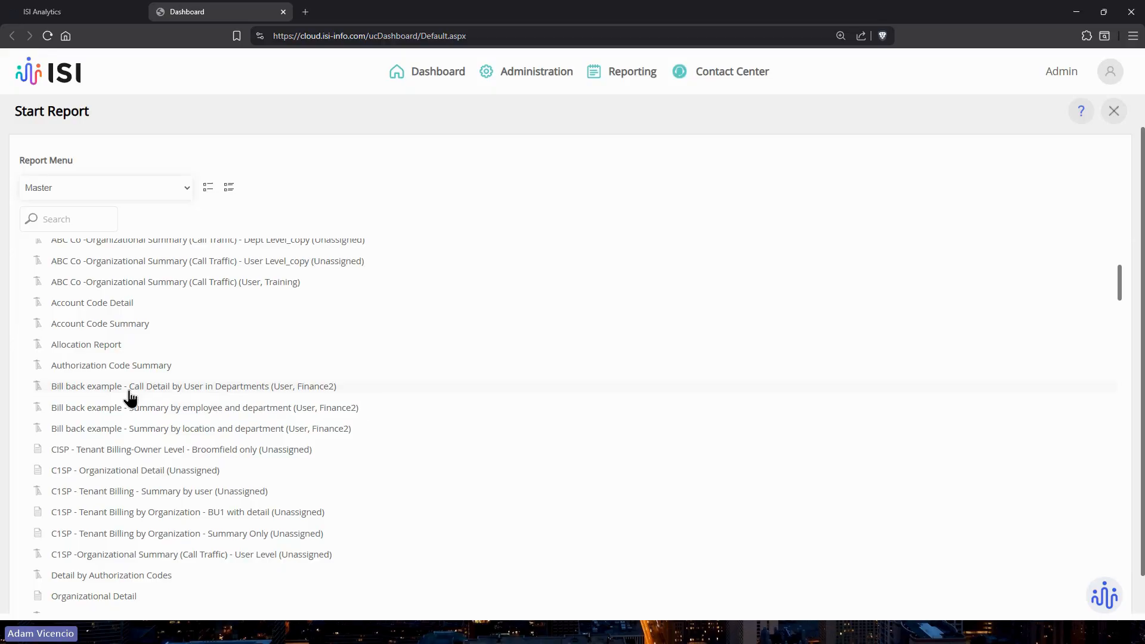
scroll(123, 386, "down", 3)
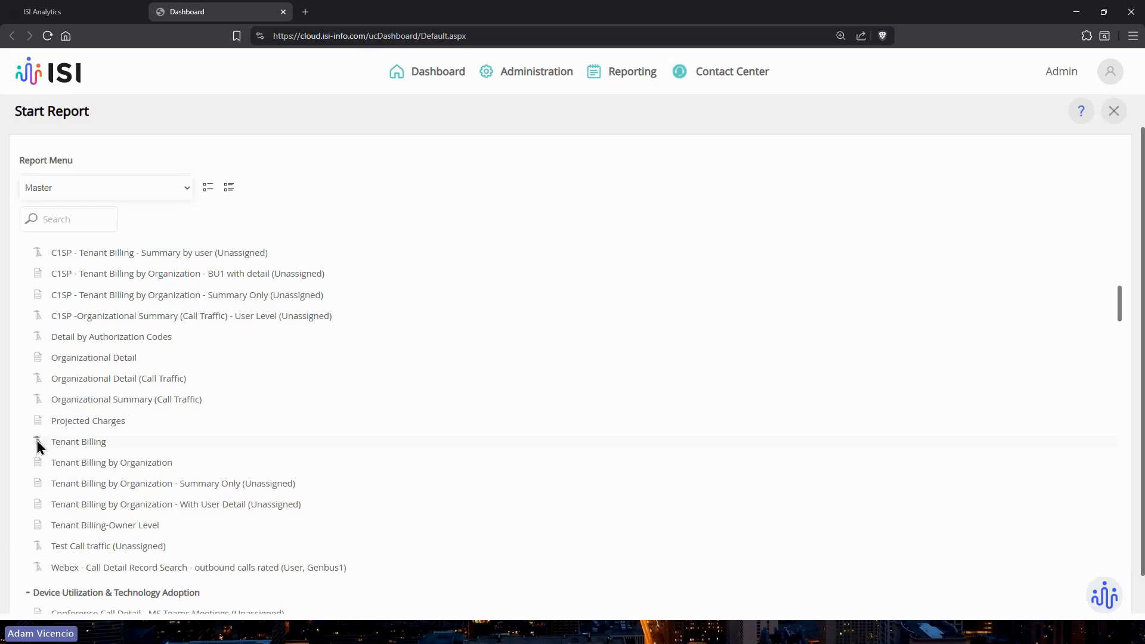
Step: Start a report from the Tenant Billing template, summarized on the Departments level and above
left_click(74, 445)
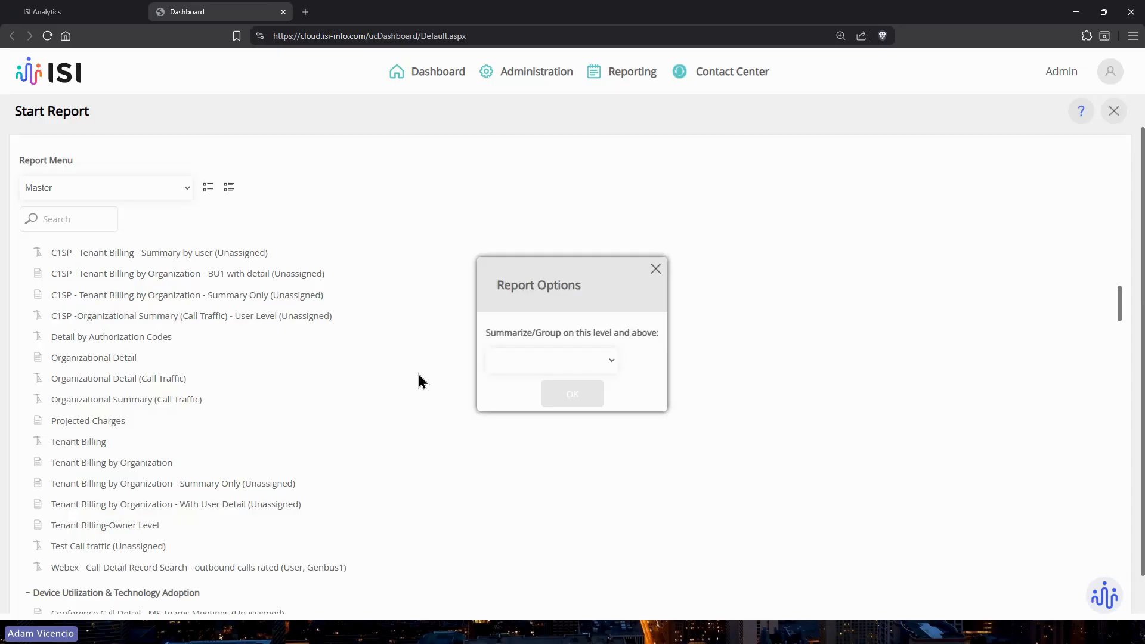
left_click(543, 360)
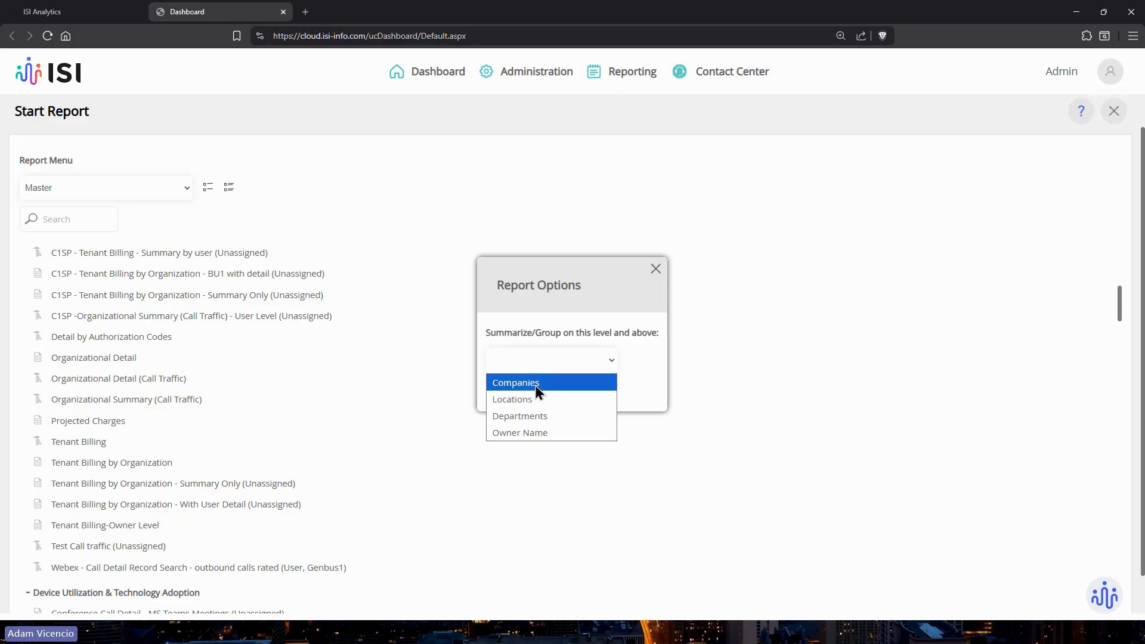
left_click(538, 416)
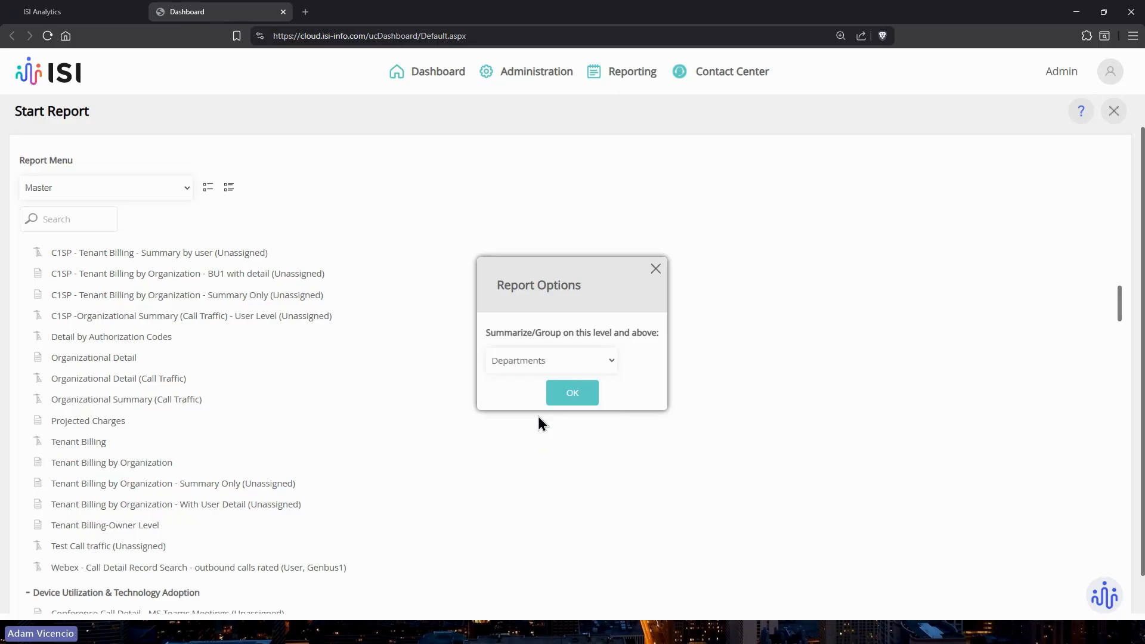
left_click(553, 392)
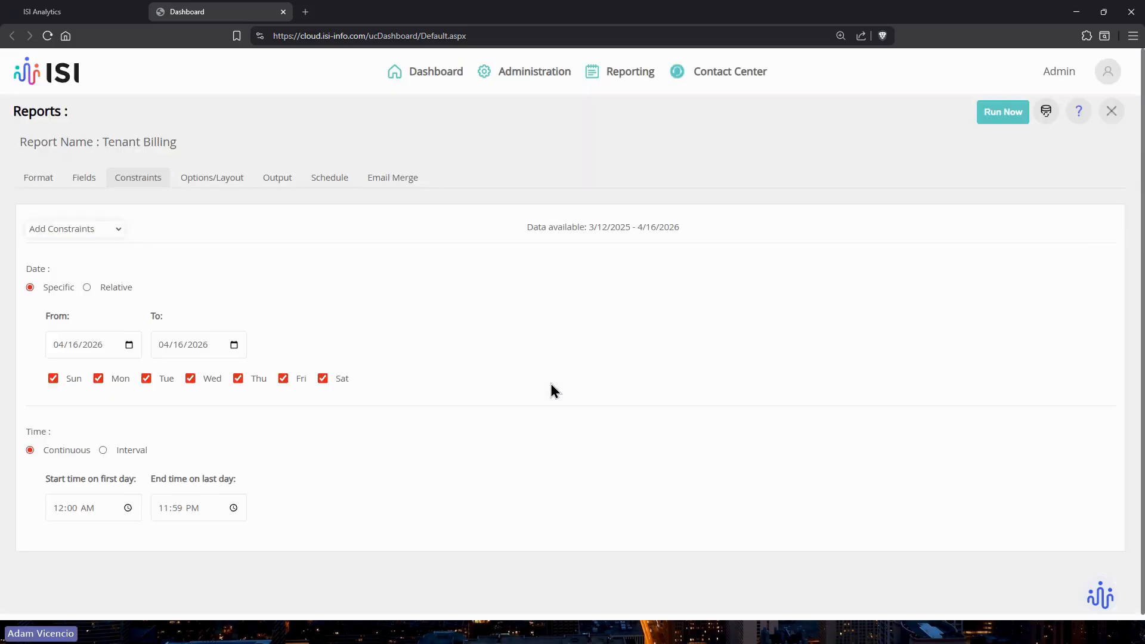
Step: Review the Tenant Billing report's header and column fields, and constrain its date to the last 1 Previous Months
left_click(84, 179)
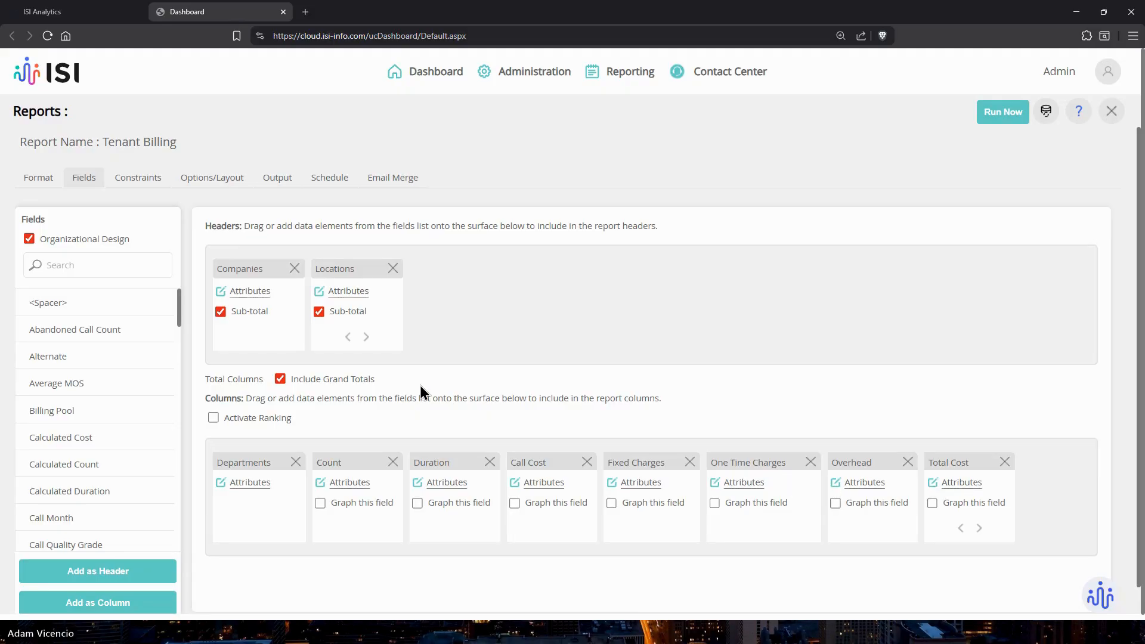
left_click(140, 186)
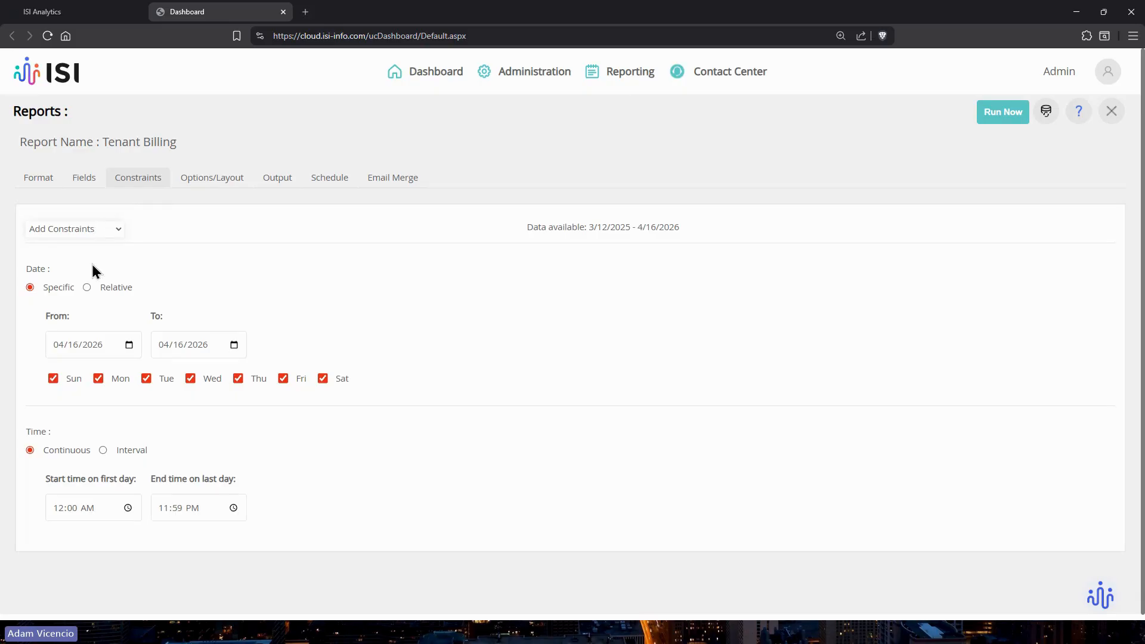
left_click(87, 287)
left_click(138, 311)
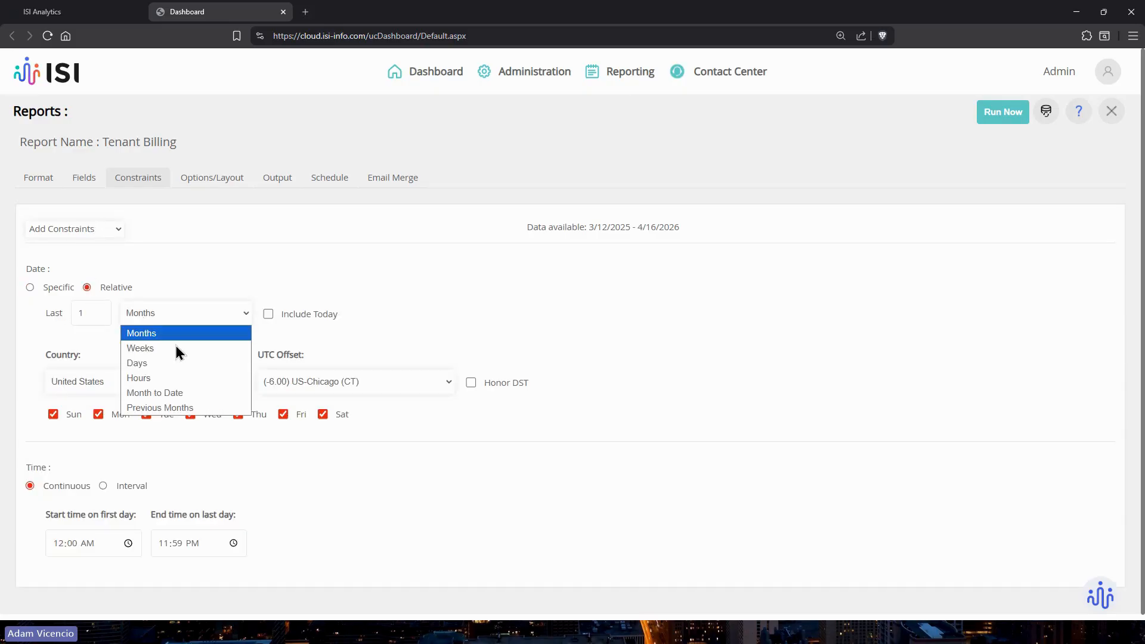
left_click(168, 408)
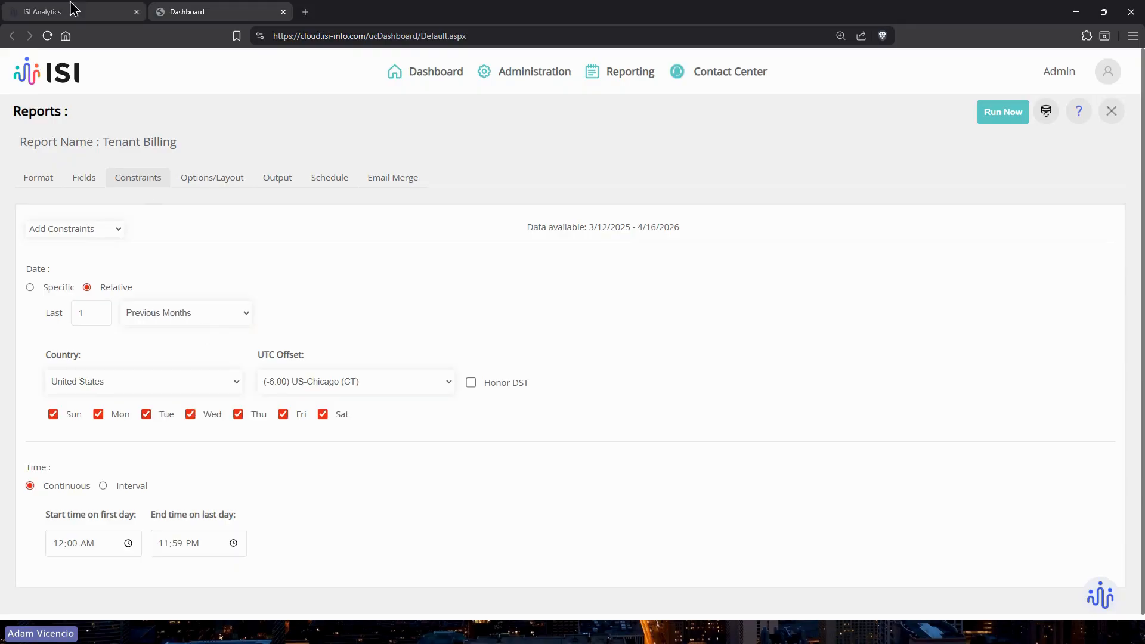
Step: Add a Companies Name constraint that includes ABC Company
left_click(87, 230)
left_click(99, 231)
left_click(98, 230)
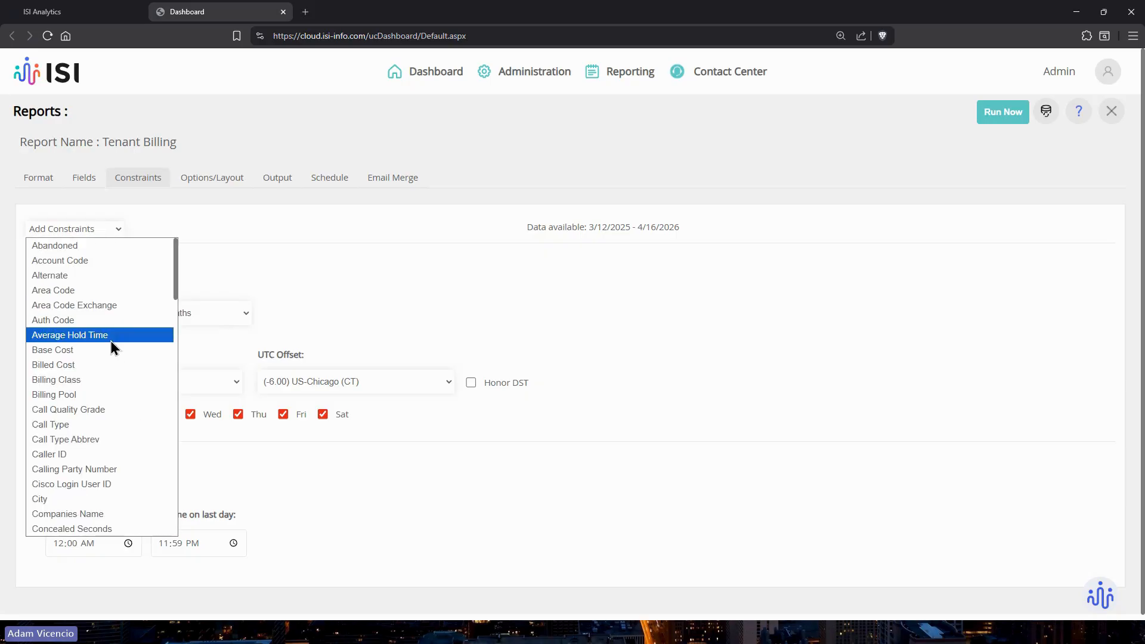
scroll(77, 483, "down", 3)
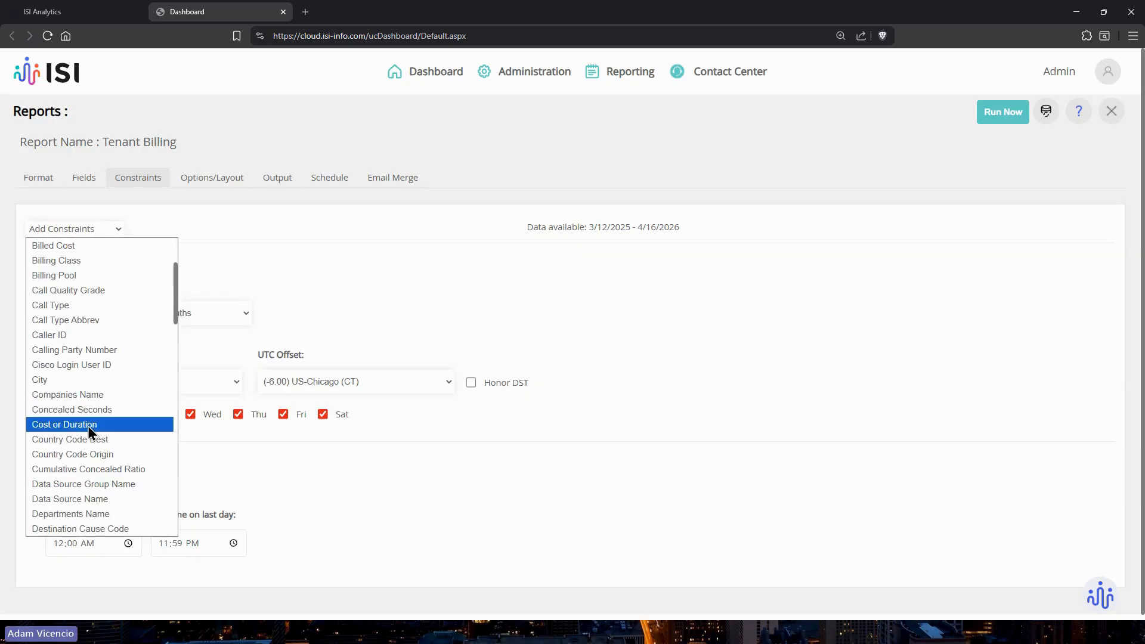
left_click(89, 393)
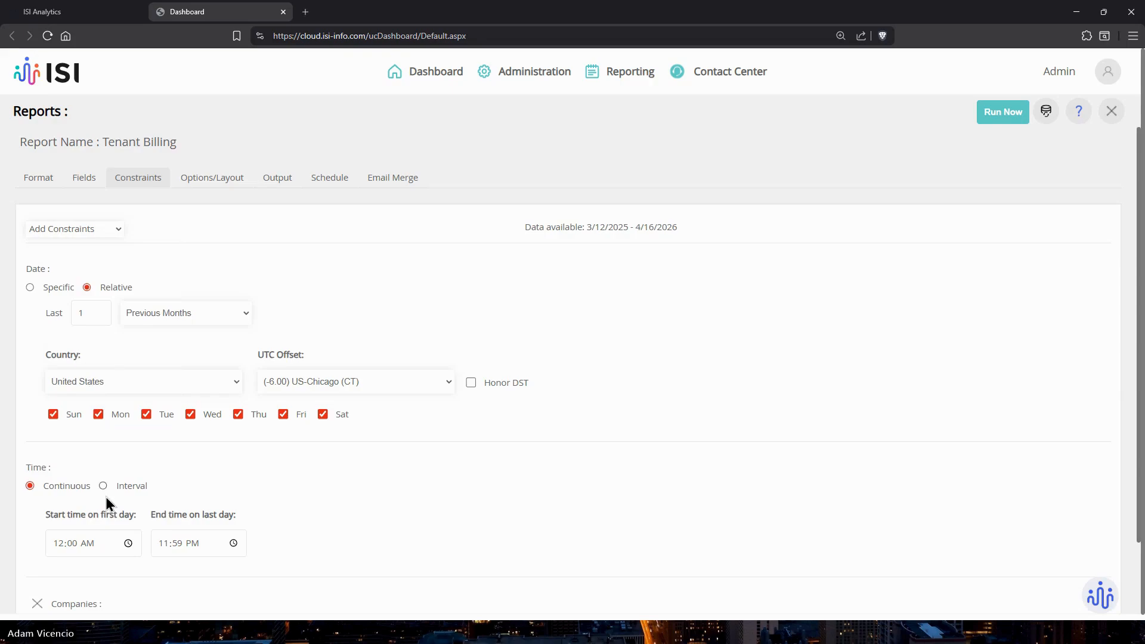
scroll(107, 503, "down", 2)
left_click(681, 551)
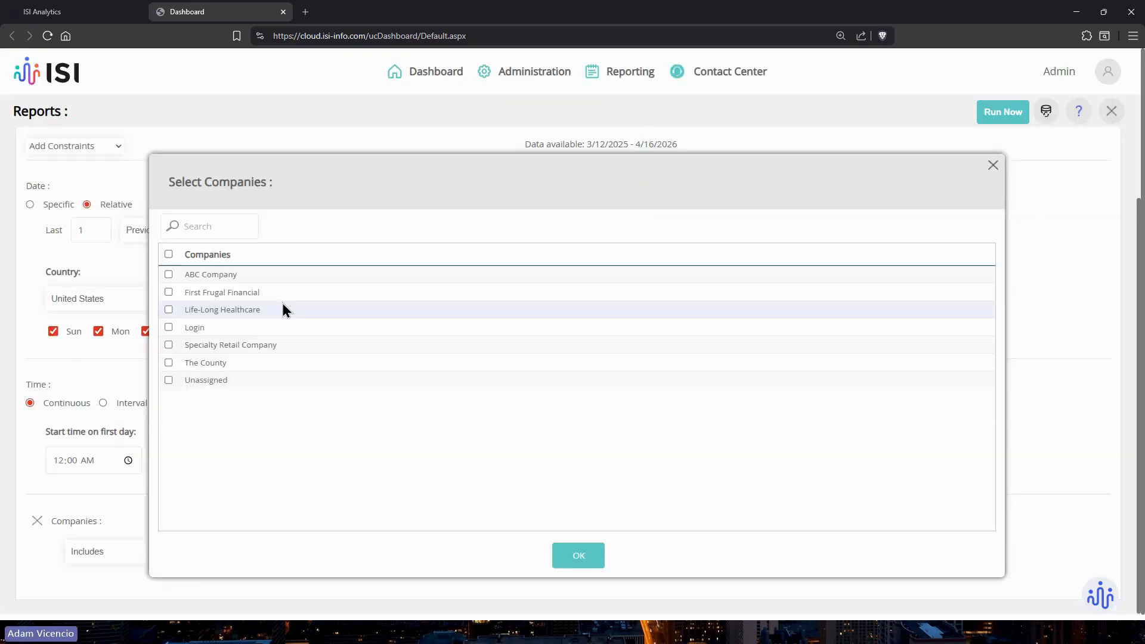
left_click(169, 273)
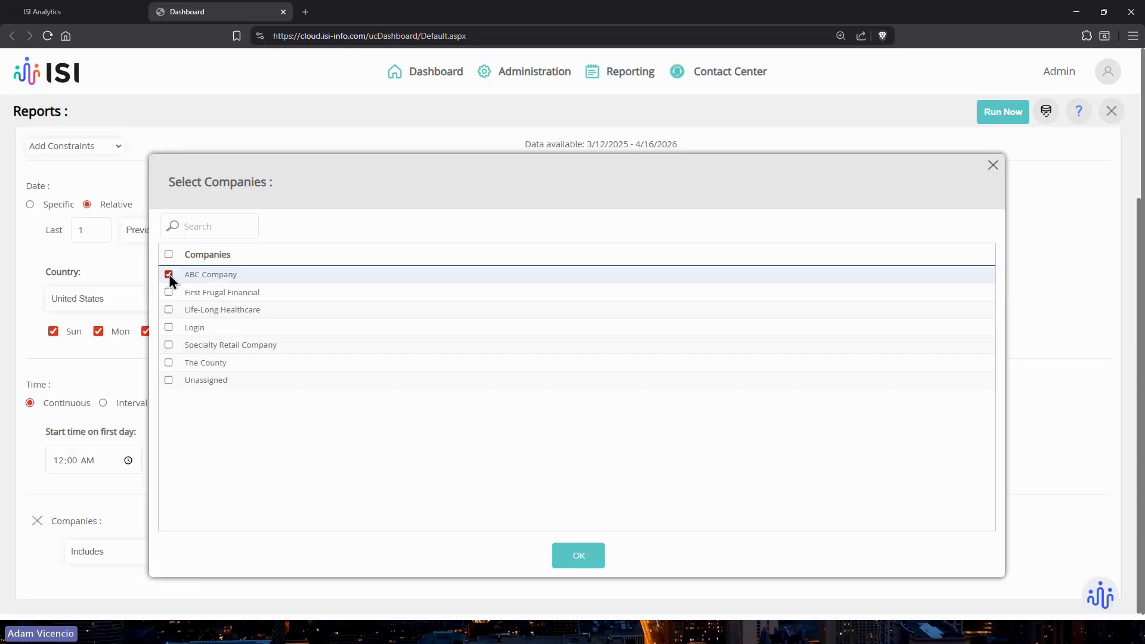
left_click(598, 560)
scroll(166, 257, "up", 2)
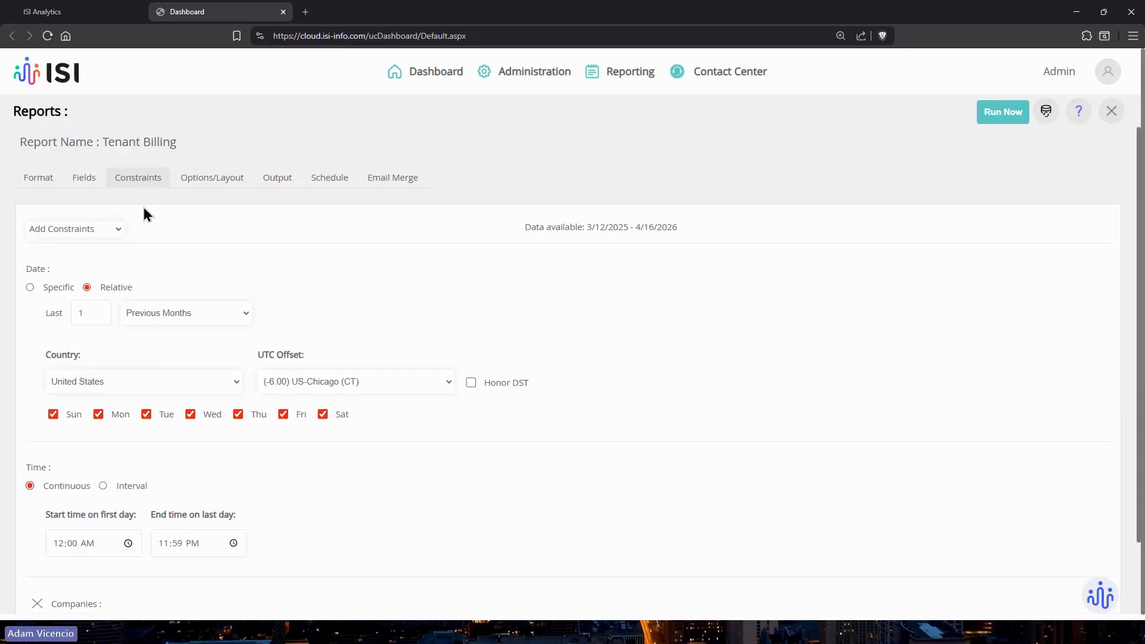
Step: Add a Departments Name constraint that includes Cust Service, Customer Success and Help Desk
left_click(115, 229)
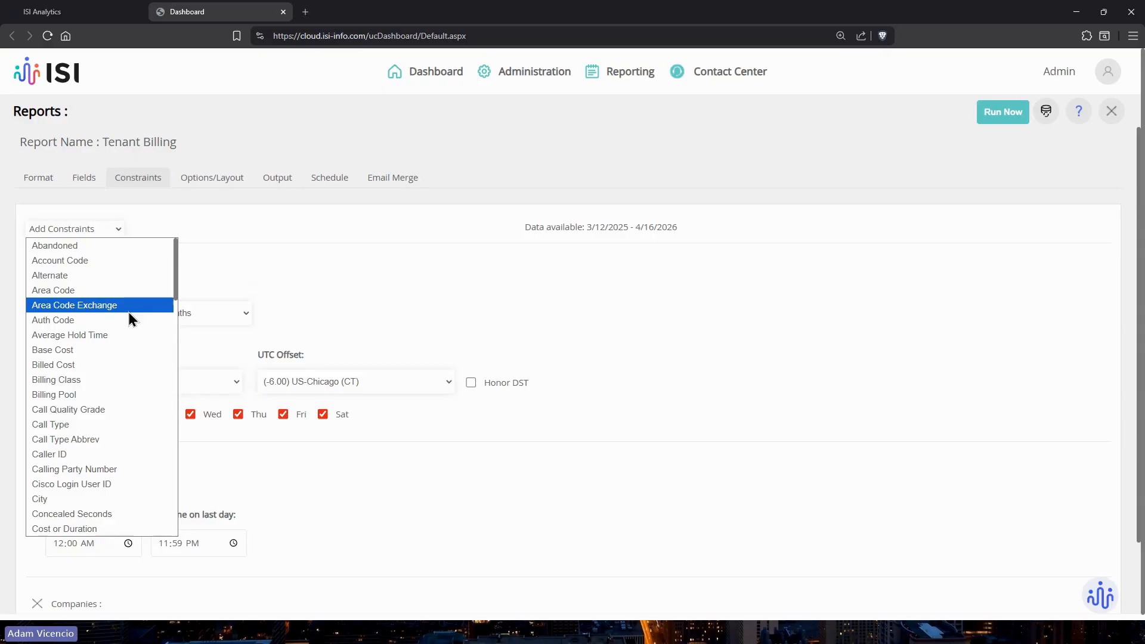
scroll(127, 312, "down", 6)
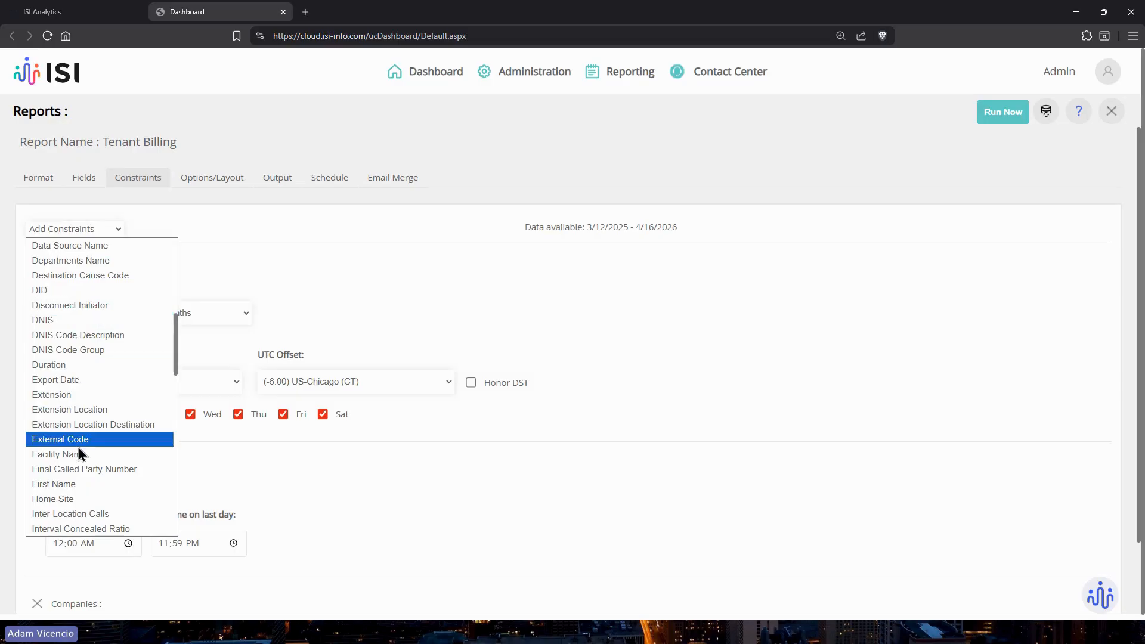
scroll(98, 417, "down", 3)
scroll(88, 438, "down", 3)
scroll(88, 434, "up", 8)
left_click(87, 383)
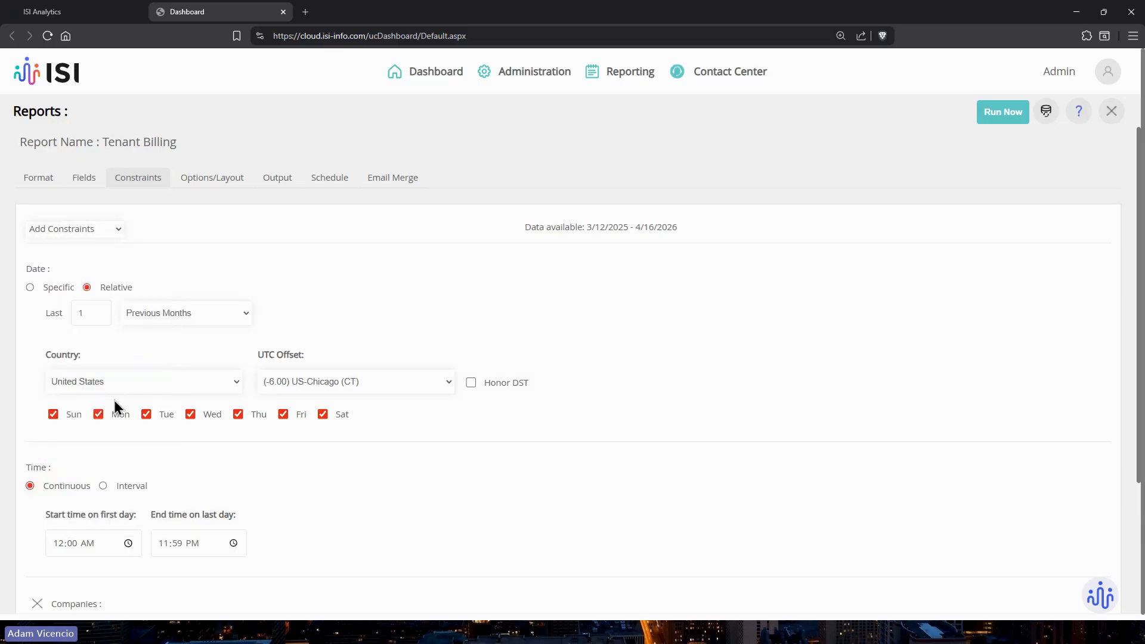
scroll(114, 400, "down", 3)
left_click(676, 558)
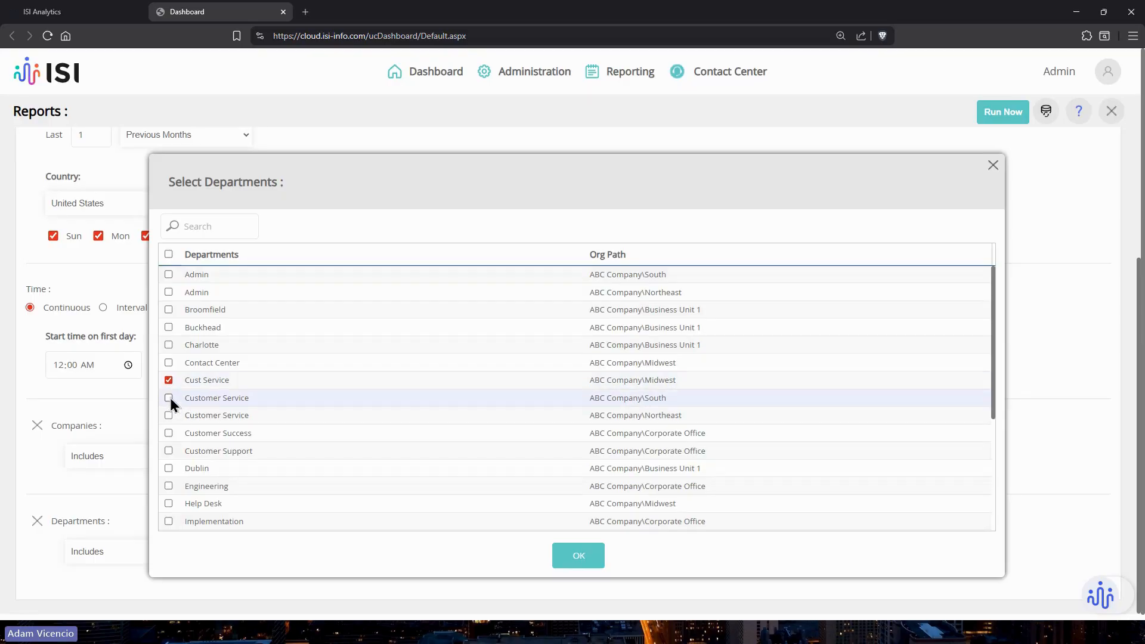
left_click(168, 432)
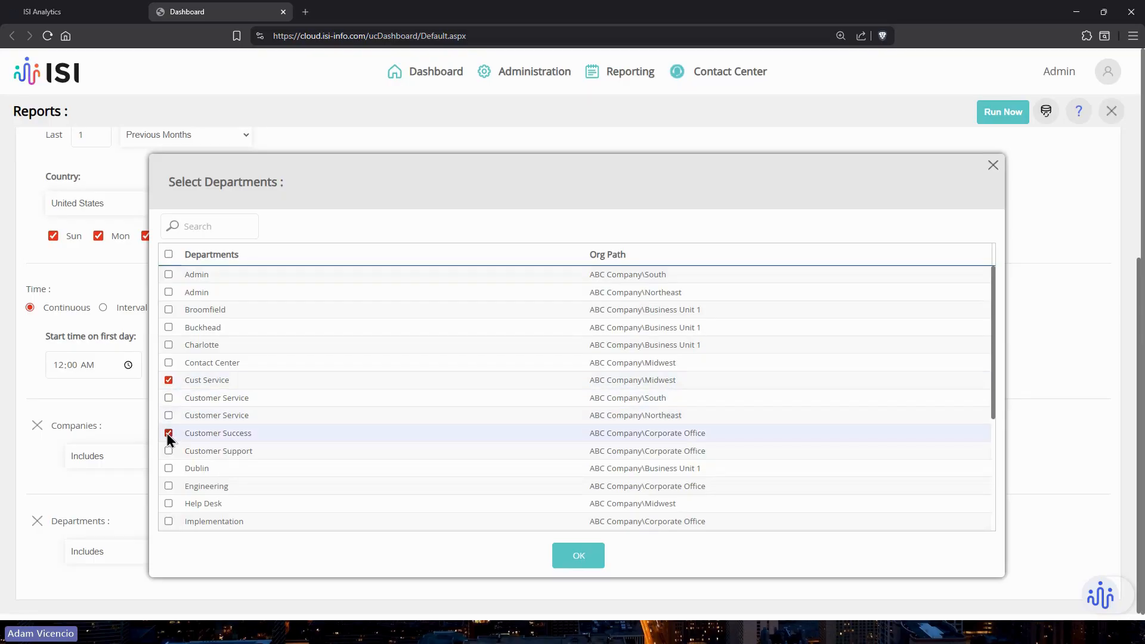
left_click(167, 503)
left_click(567, 561)
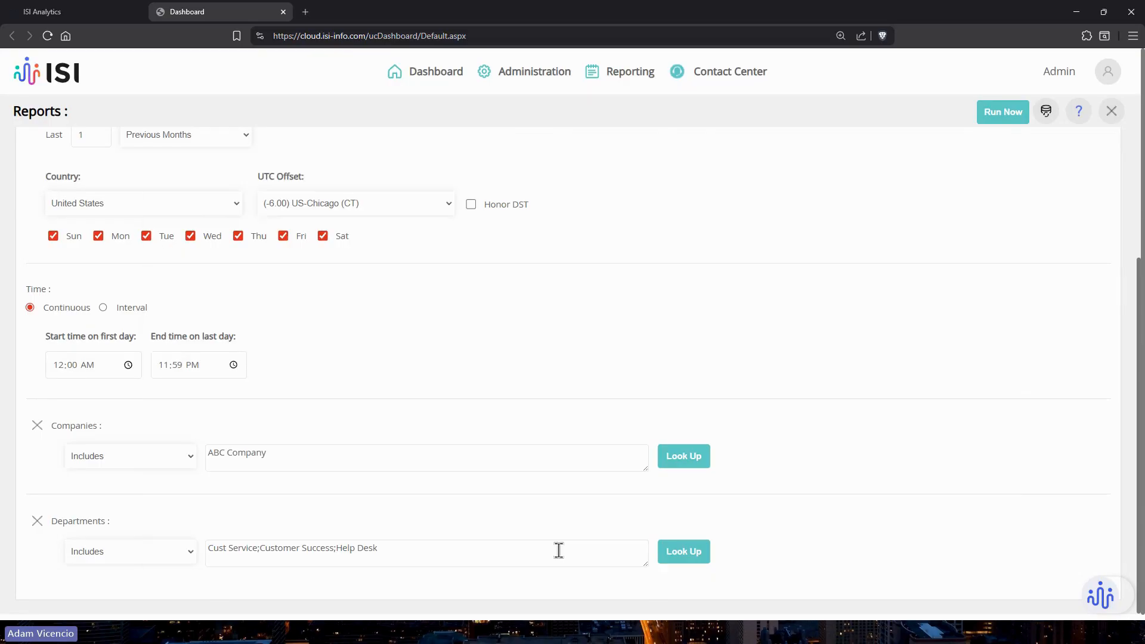
Step: Check the date, company and department constraints and run the Tenant Billing report
scroll(308, 383, "up", 2)
scroll(307, 384, "up", 1)
scroll(231, 531, "down", 3)
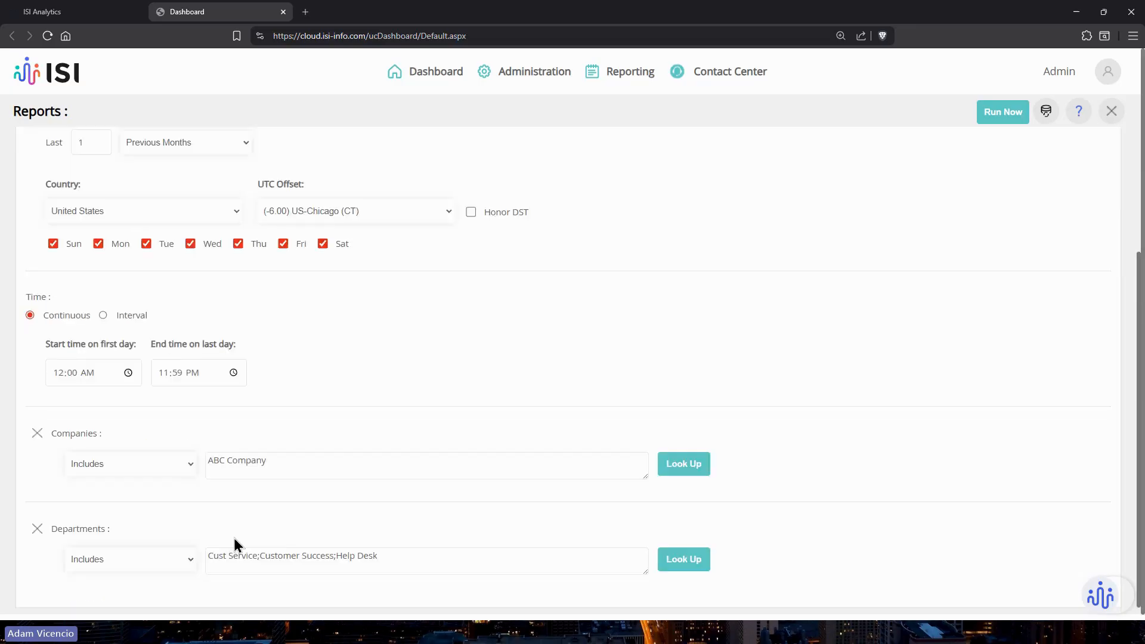
scroll(210, 532, "up", 2)
scroll(197, 521, "down", 2)
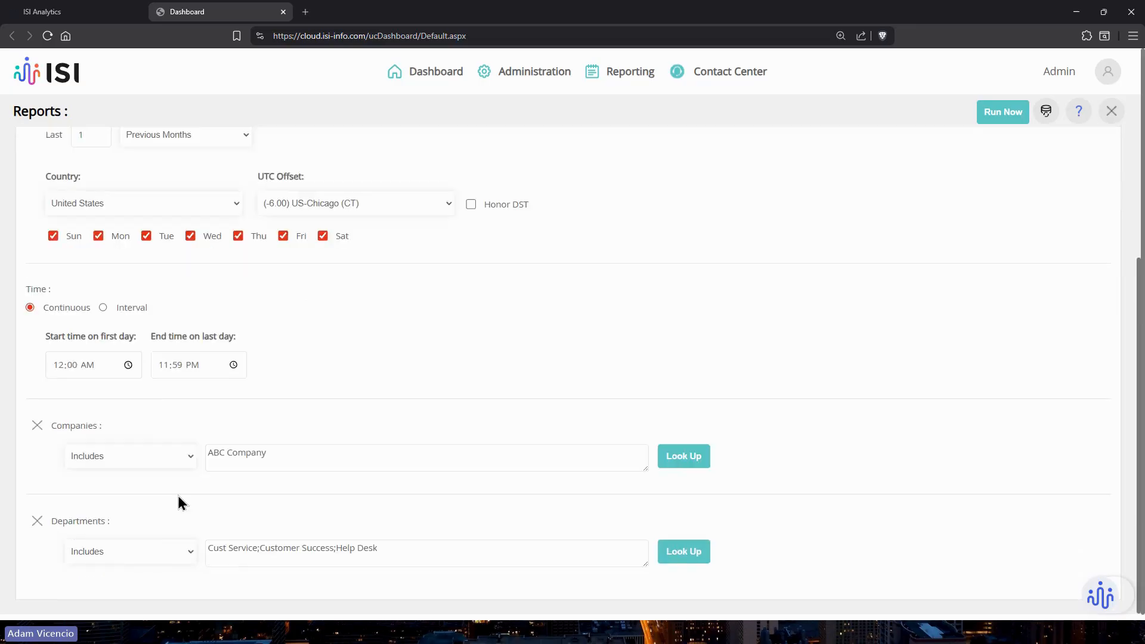
scroll(167, 465, "up", 3)
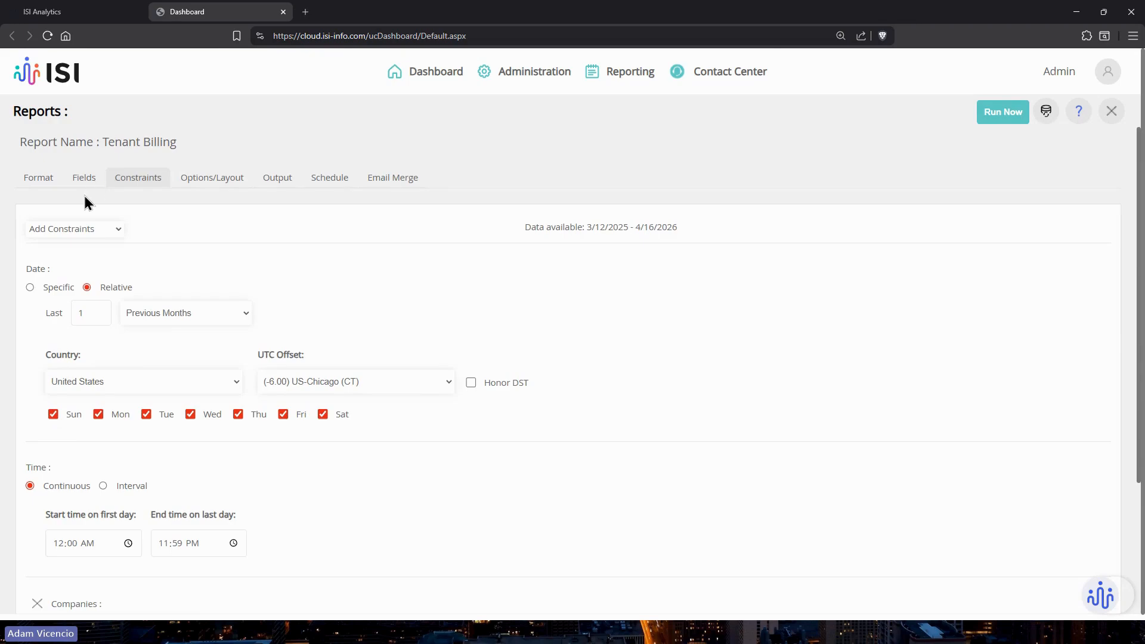
left_click(996, 119)
left_click(1001, 145)
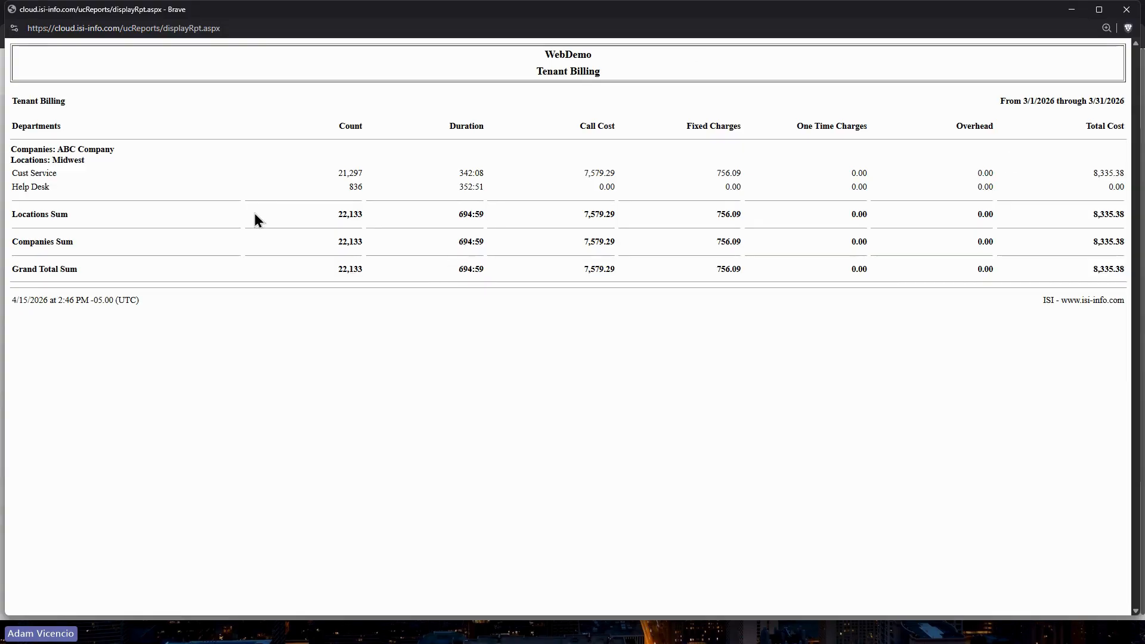
Step: Examine the enlarged report's department rows for call count, duration, call cost and fixed charges, and close the report window
key("ctrl+plus")
left_click_drag(22, 201, 56, 224)
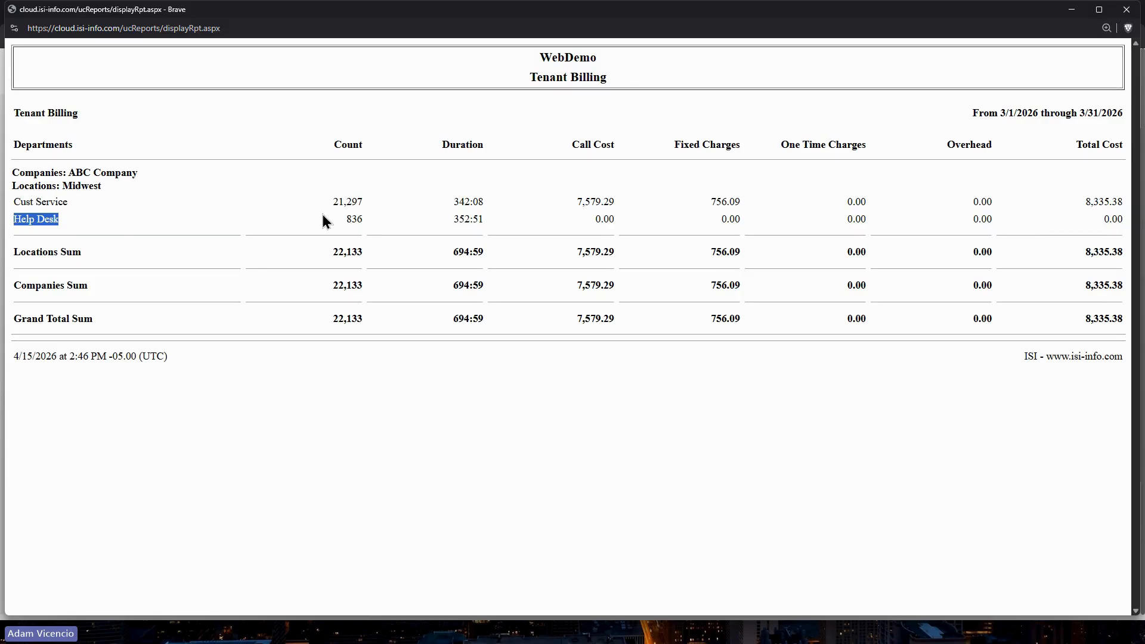
left_click_drag(333, 202, 351, 199)
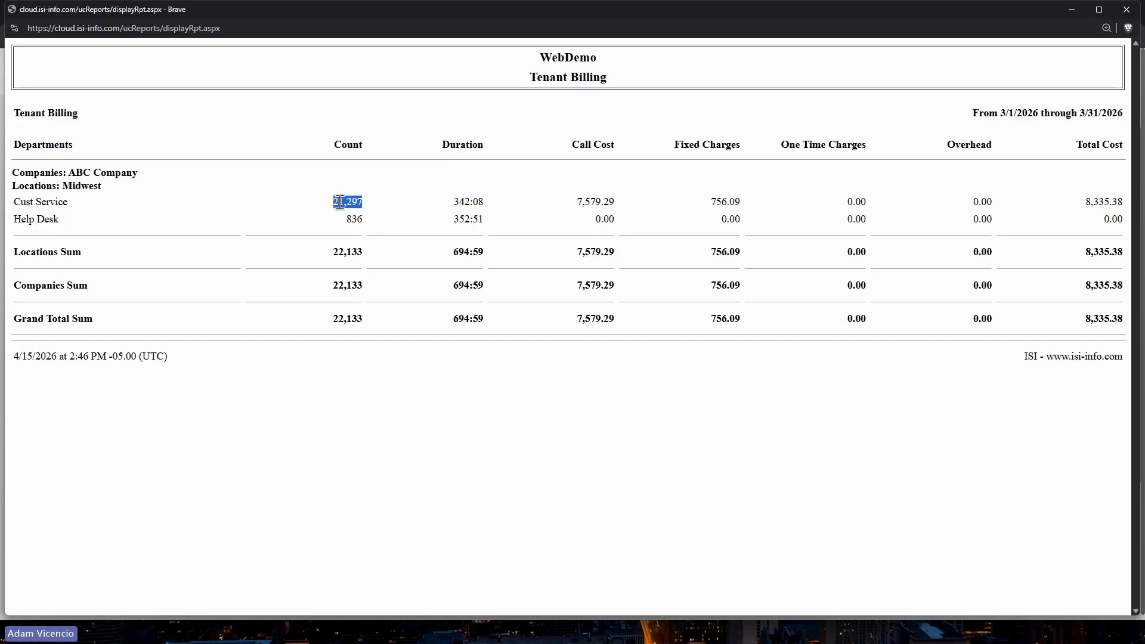
left_click_drag(355, 202, 470, 202)
left_click(464, 202)
left_click(479, 203)
double_click(479, 204)
left_click_drag(571, 201, 614, 205)
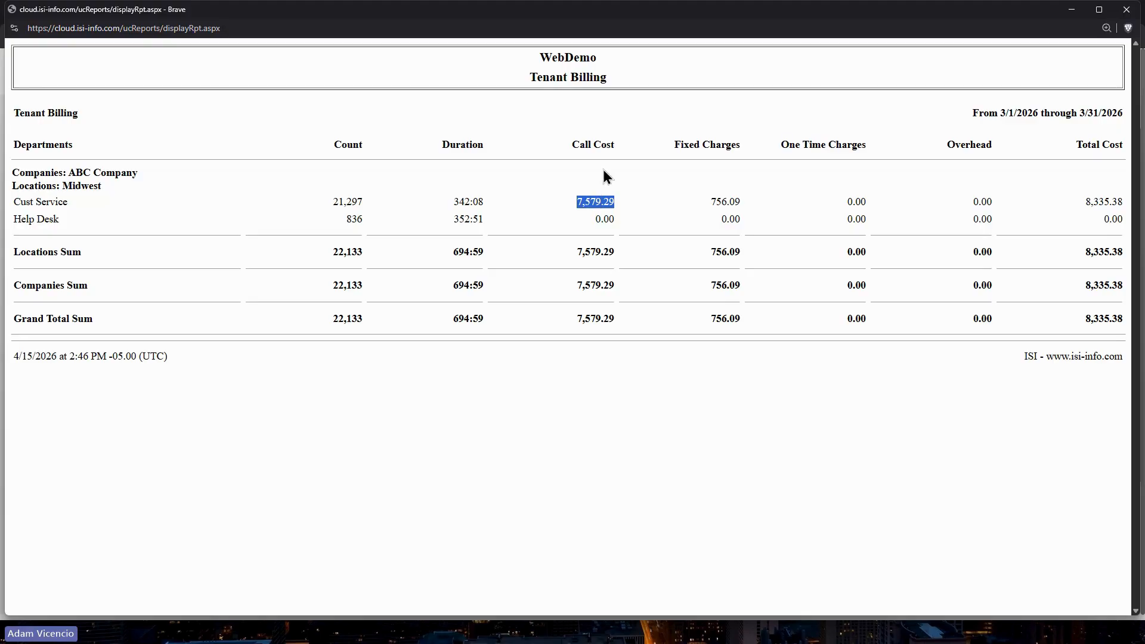
double_click(712, 200)
left_click_drag(712, 200, 755, 201)
left_click(717, 204)
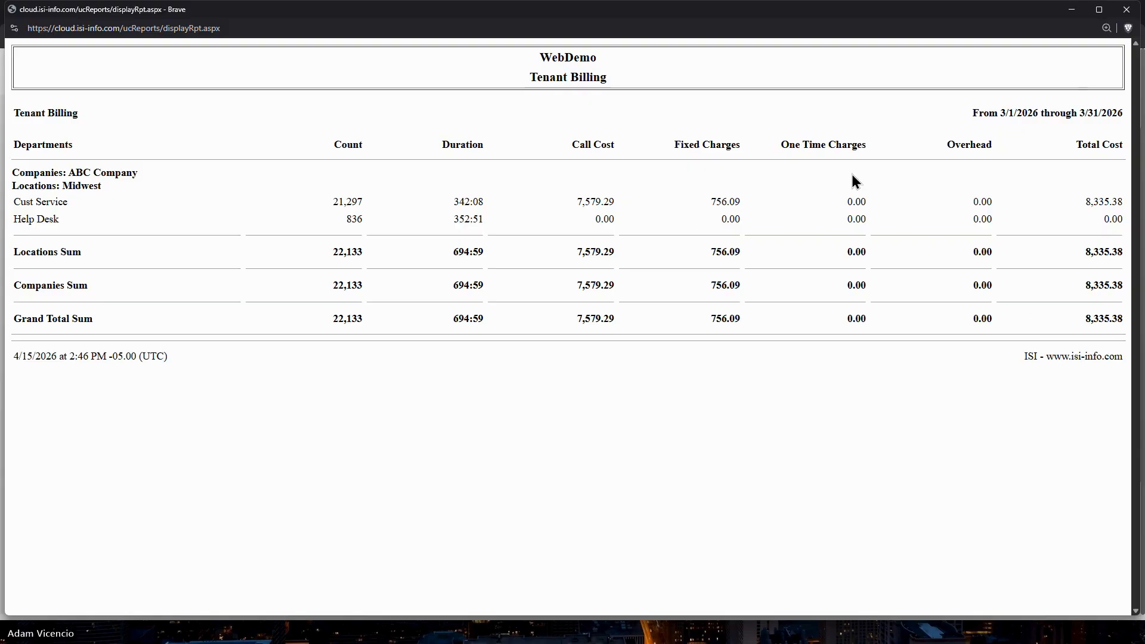
left_click(1124, 18)
Step: Add the Customer Service department under ABC Company\South to the Departments constraint
scroll(252, 403, "down", 6)
left_click(810, 536)
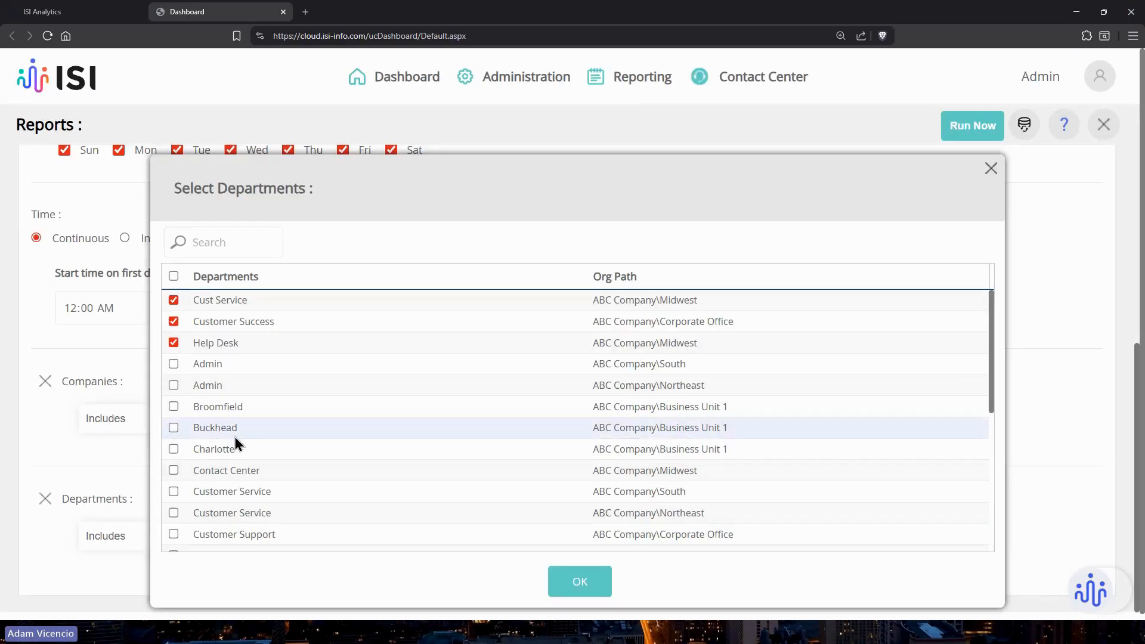
scroll(304, 442, "down", 1)
scroll(304, 445, "down", 2)
scroll(301, 445, "up", 1)
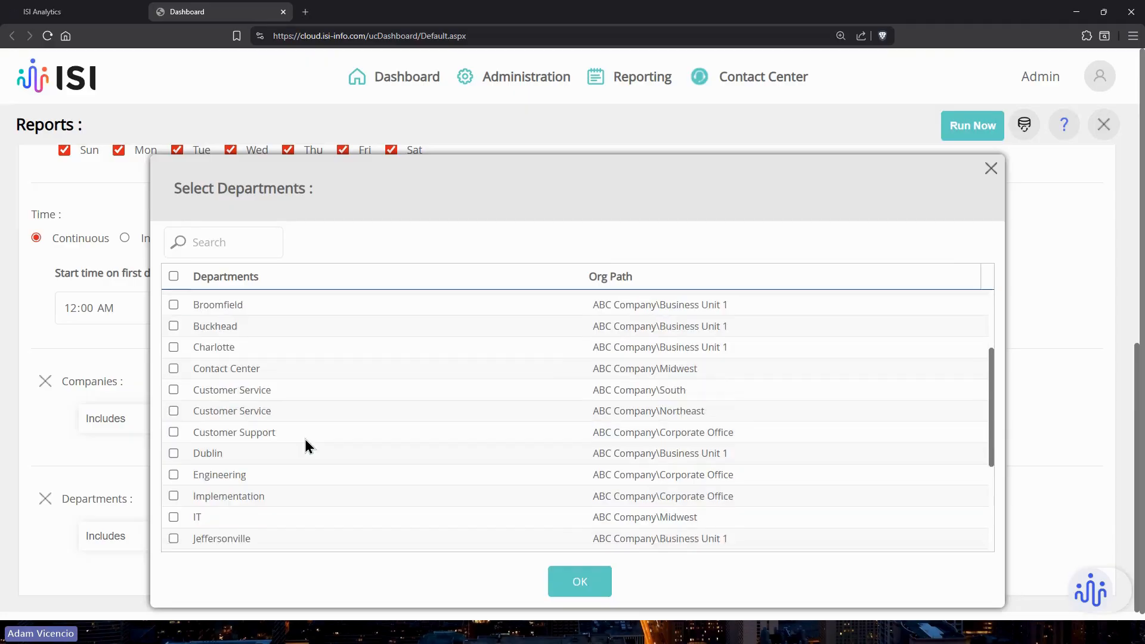
scroll(284, 444, "up", 1)
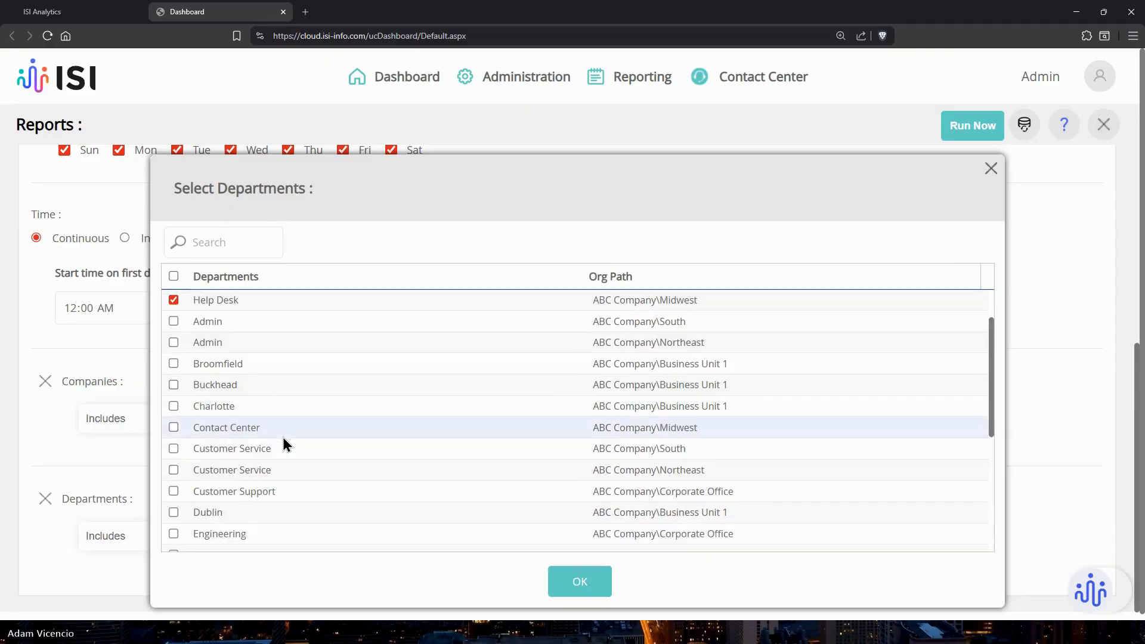
left_click(174, 449)
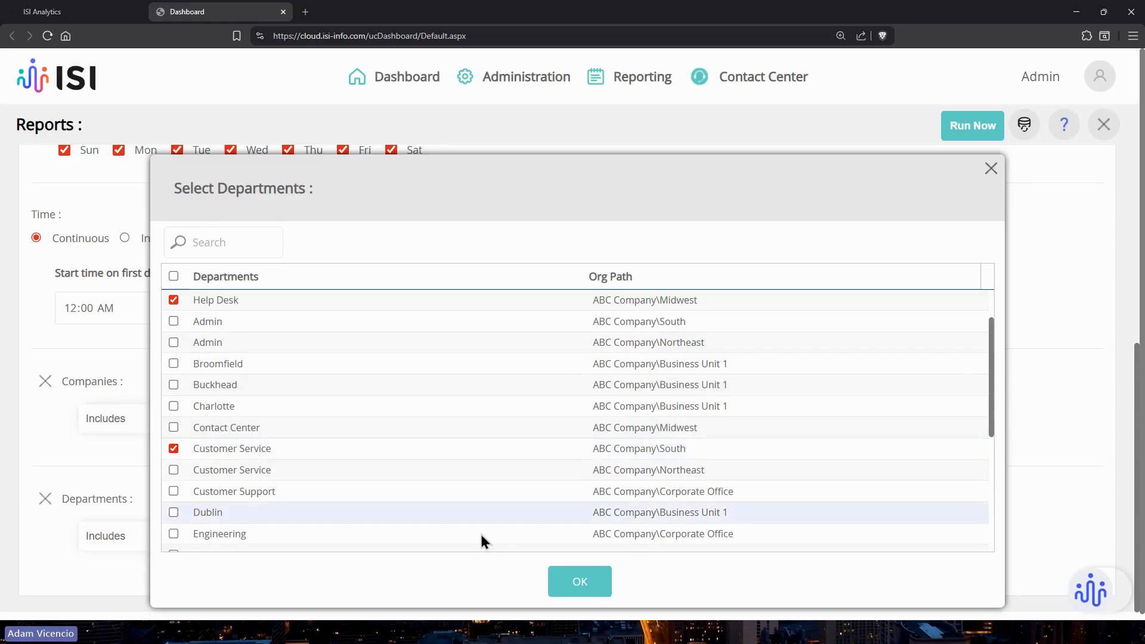
left_click(579, 581)
Step: Turn off the sub-totals for the Companies and Locations headers and run the Tenant Billing report as HTML
scroll(250, 358, "up", 5)
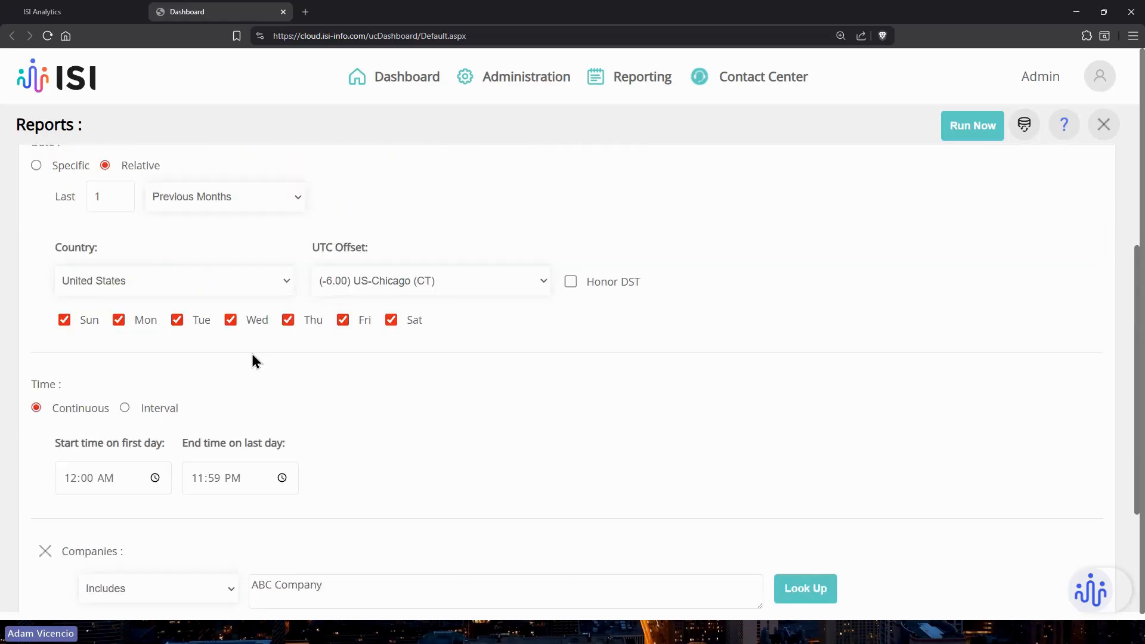
key("ctrl+minus")
left_click(99, 206)
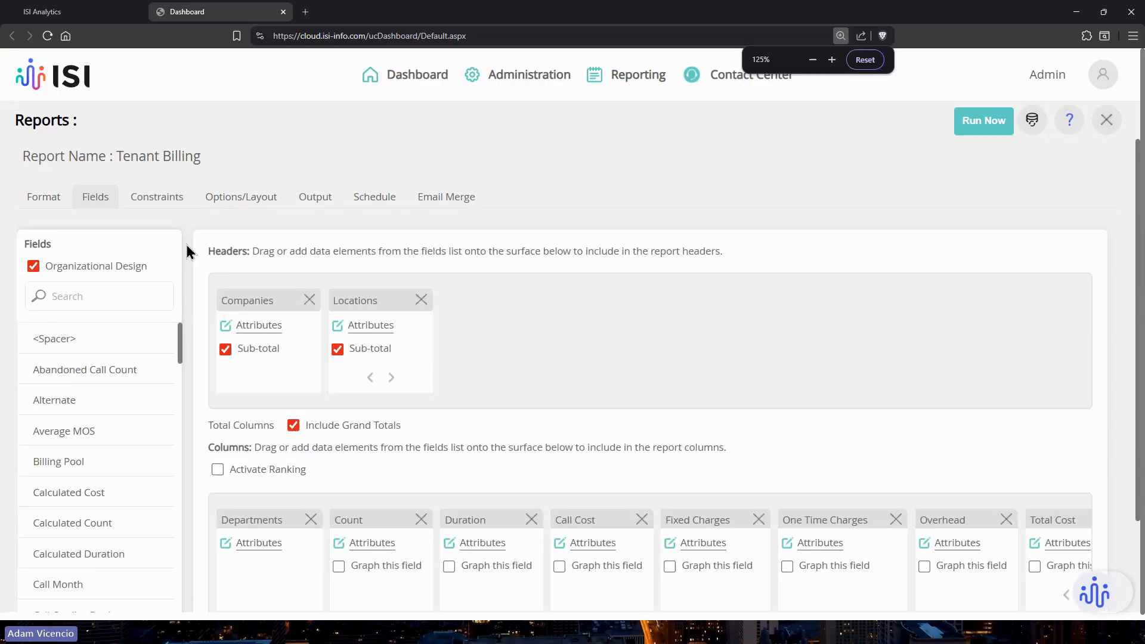
left_click(227, 349)
left_click(336, 350)
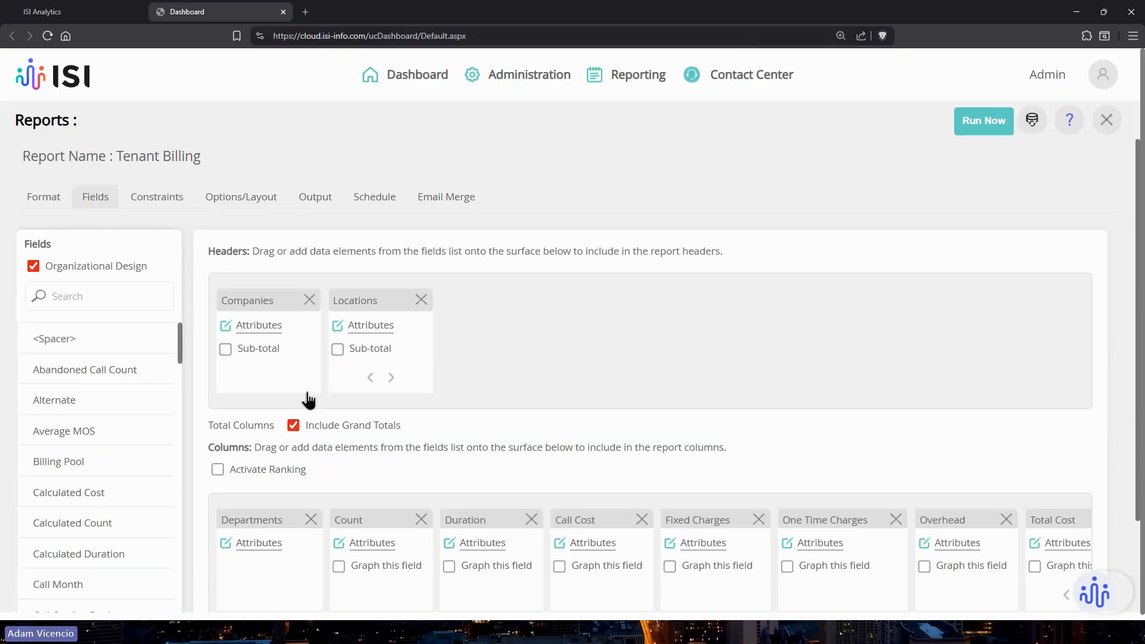
left_click(974, 118)
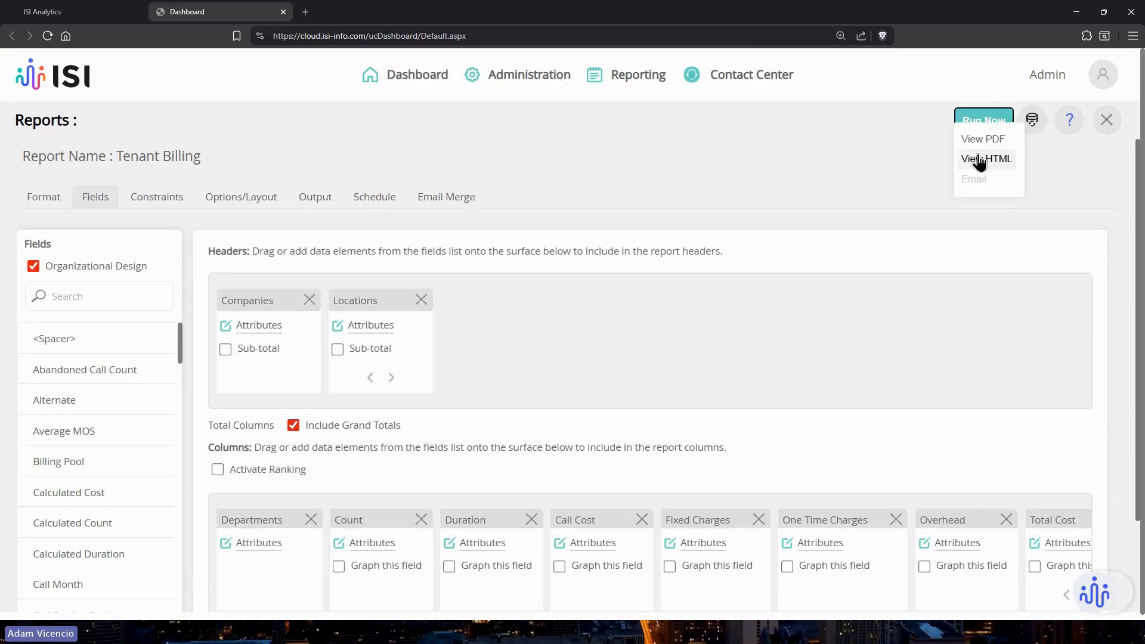
left_click(978, 160)
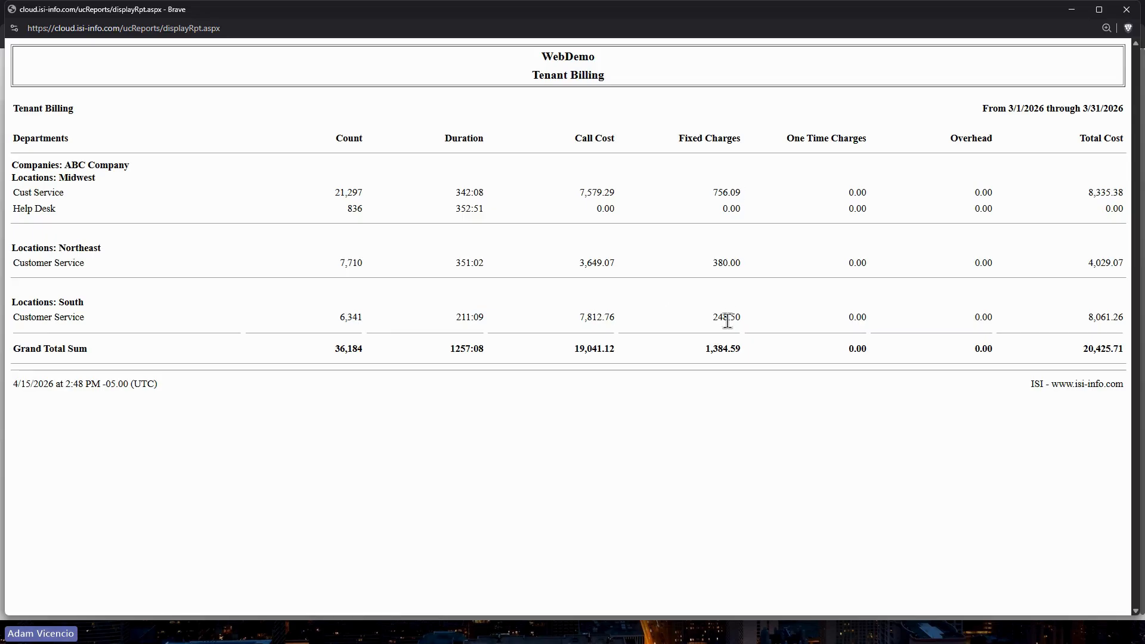
Step: Examine the Grand Total Sum row from call count through total cost, and close the report window
double_click(338, 350)
left_click_drag(452, 354, 1122, 347)
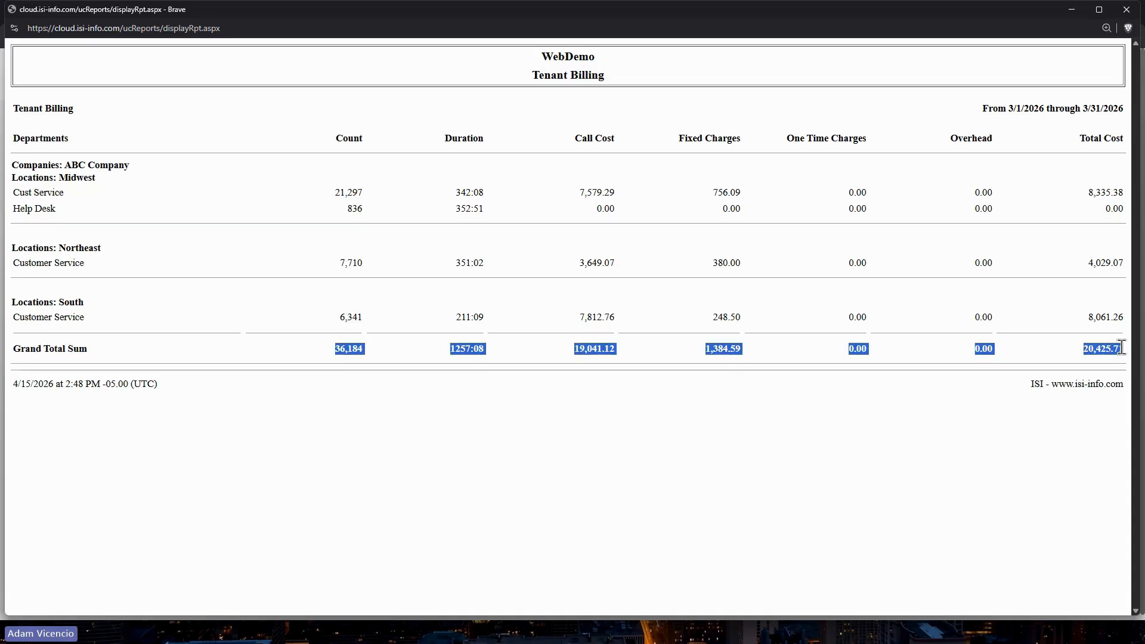
left_click(1084, 343)
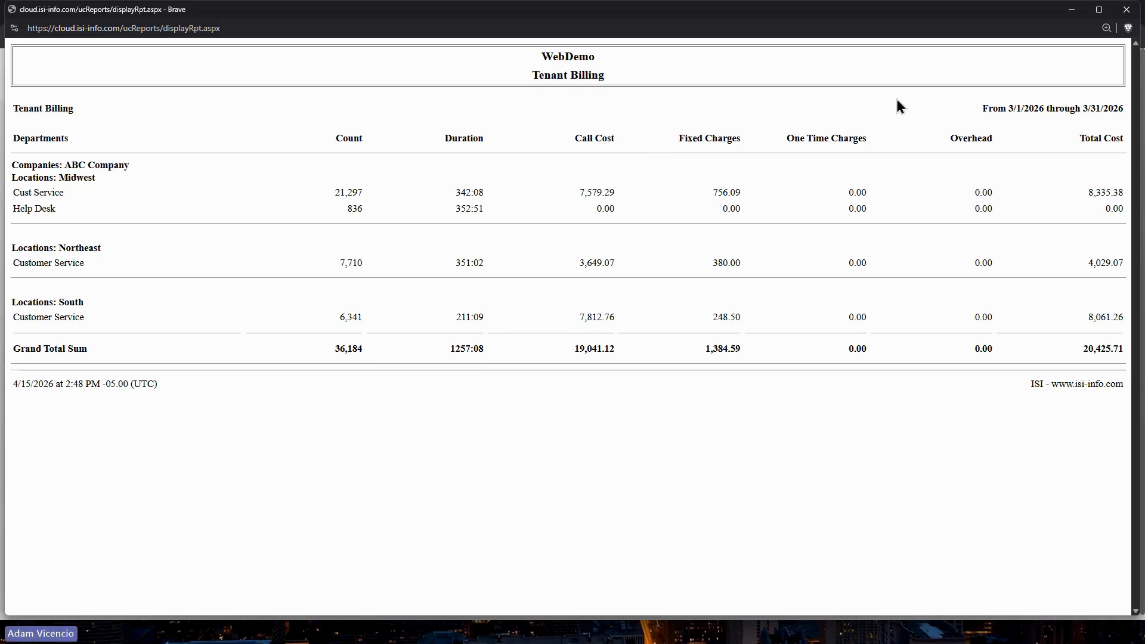
left_click(1124, 11)
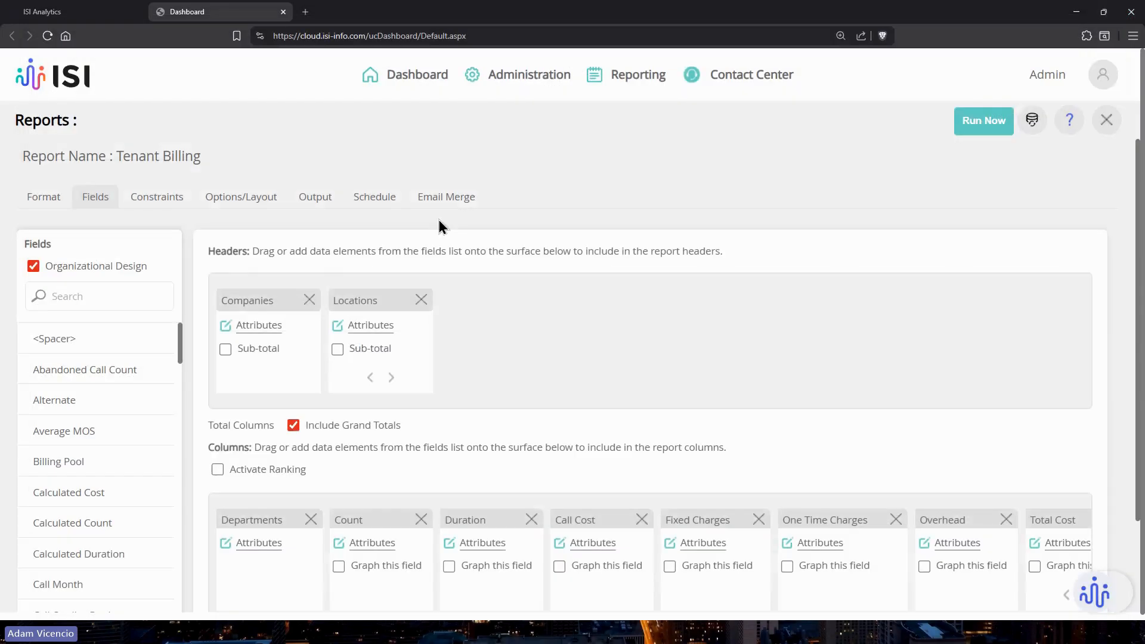
Step: Move the Departments field from the report columns to the headers, after Locations
scroll(384, 358, "down", 2)
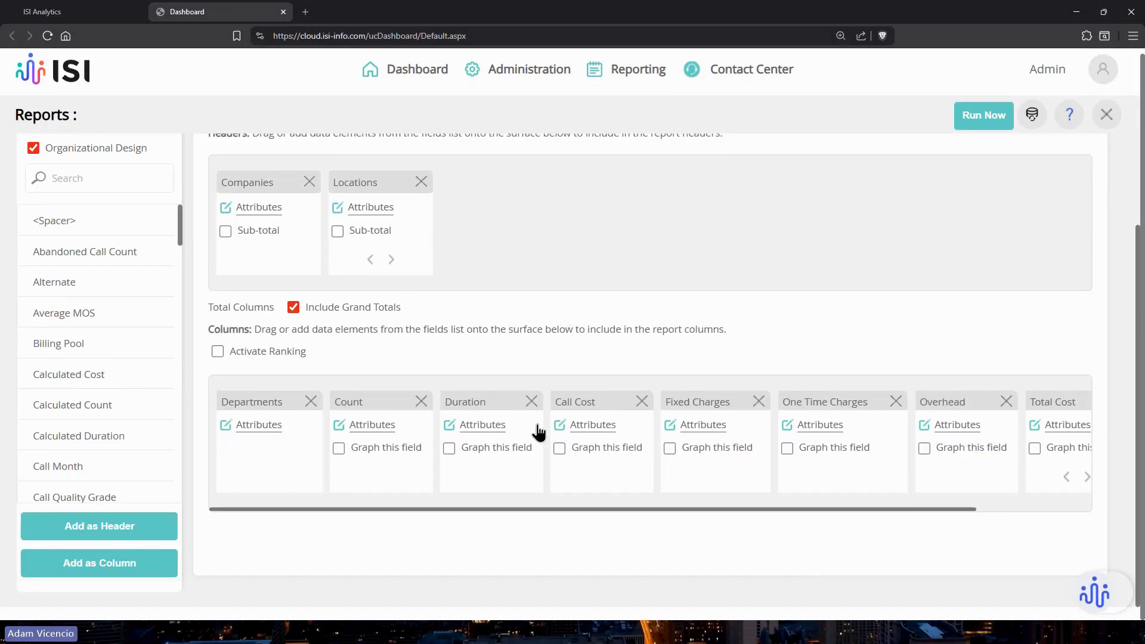
scroll(487, 338, "up", 2)
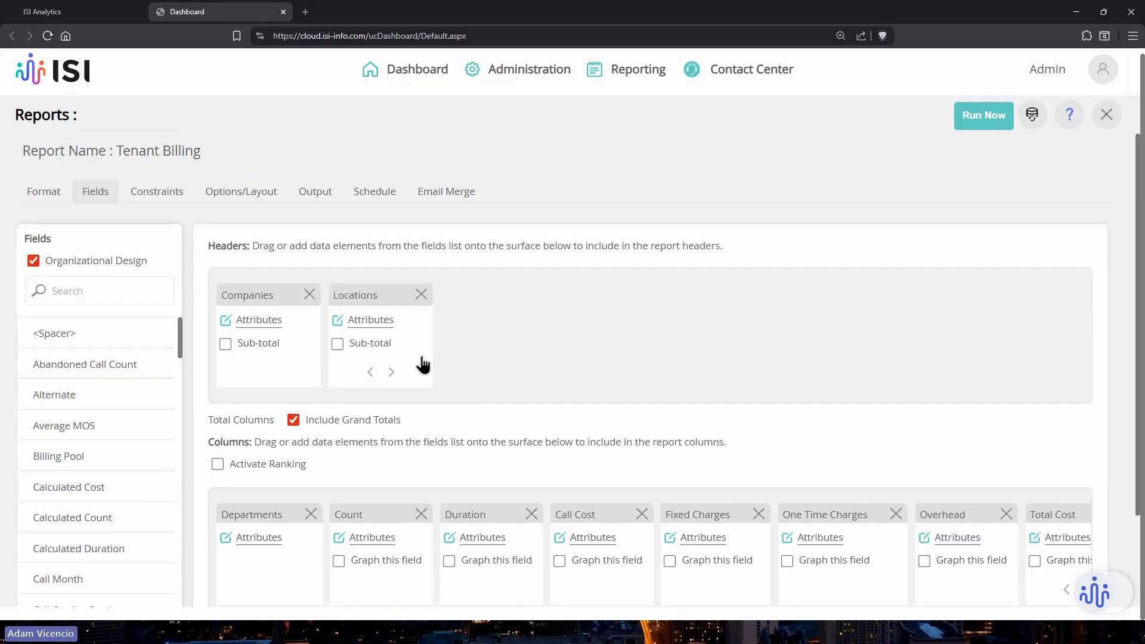
left_click_drag(239, 513, 497, 315)
Step: Find the Owner Name field with "own", add it as the first column and run the report as HTML
scroll(497, 313, "down", 2)
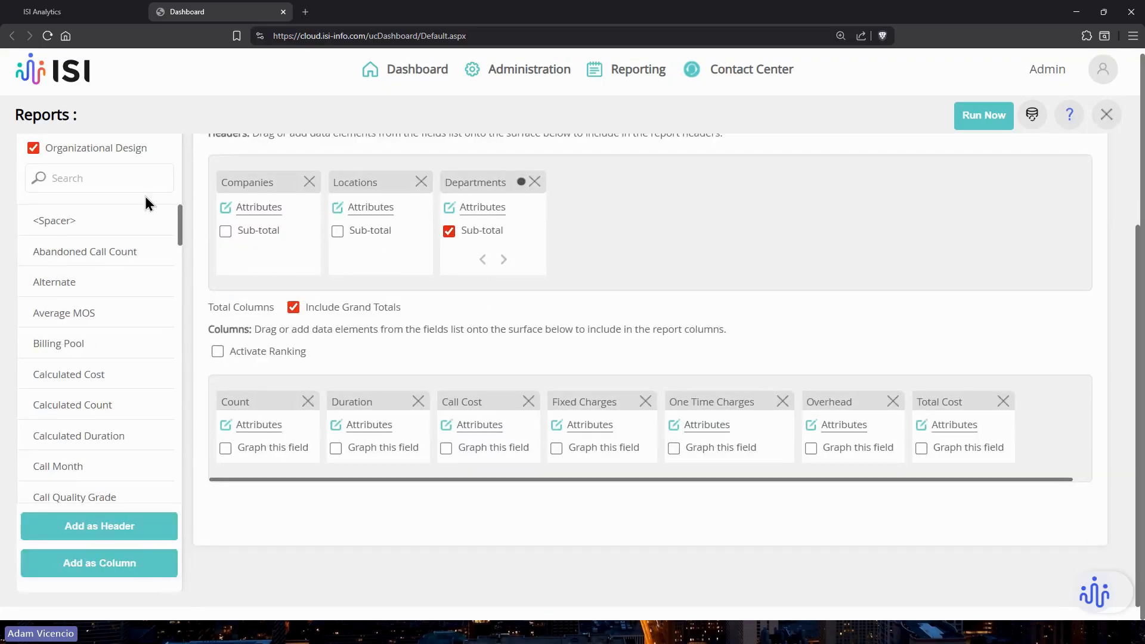
left_click(104, 178)
type("o")
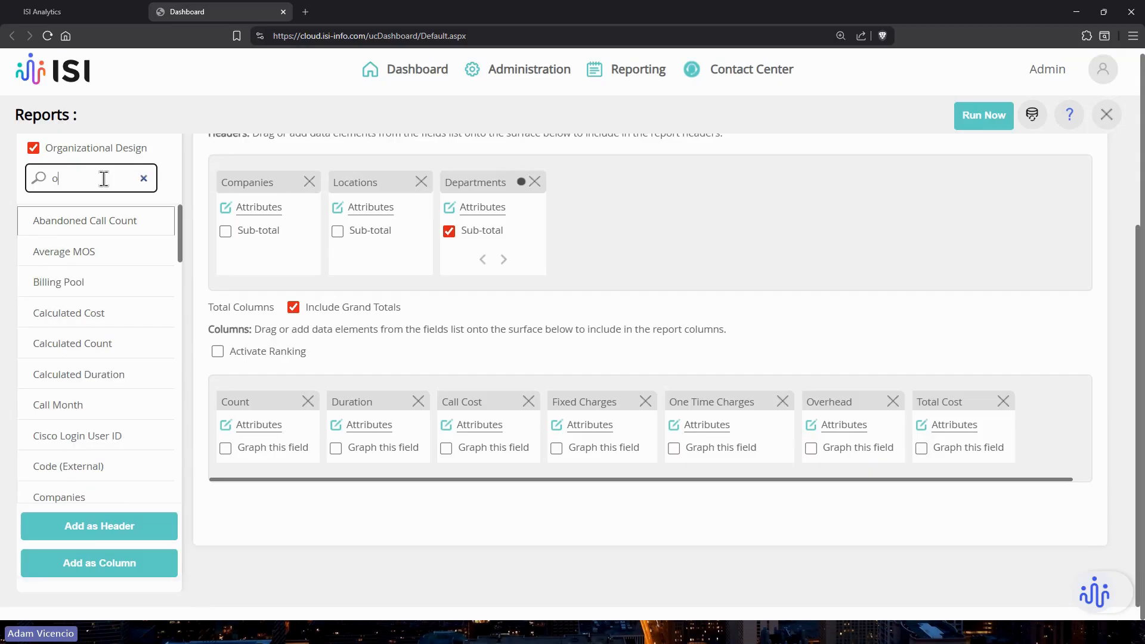
type("wn")
left_click_drag(57, 218, 252, 401)
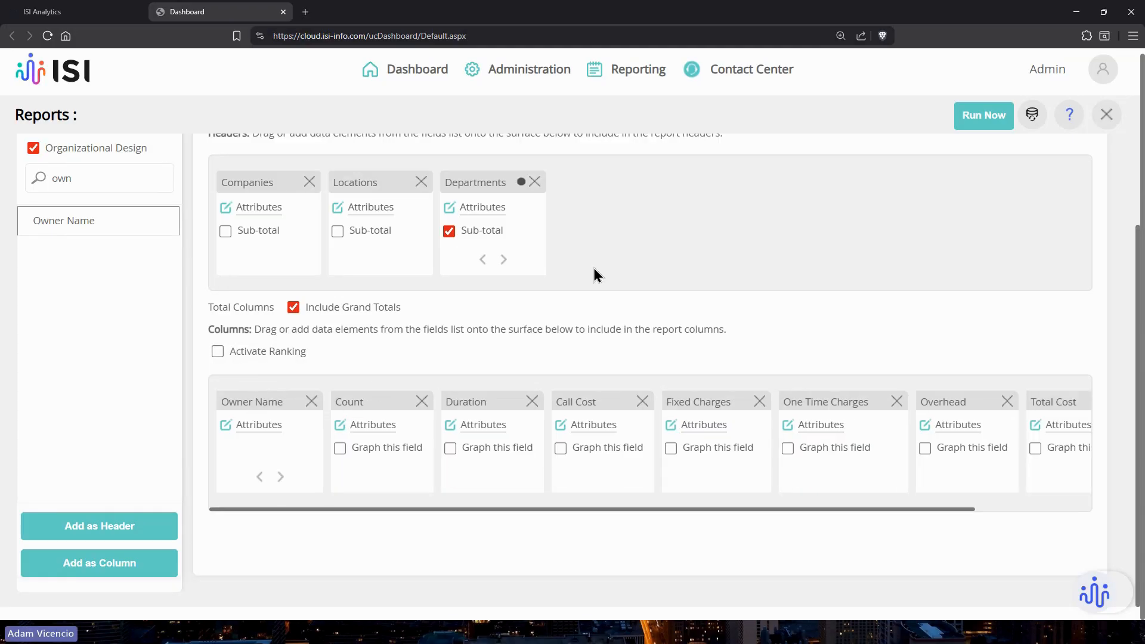
scroll(678, 255, "up", 1)
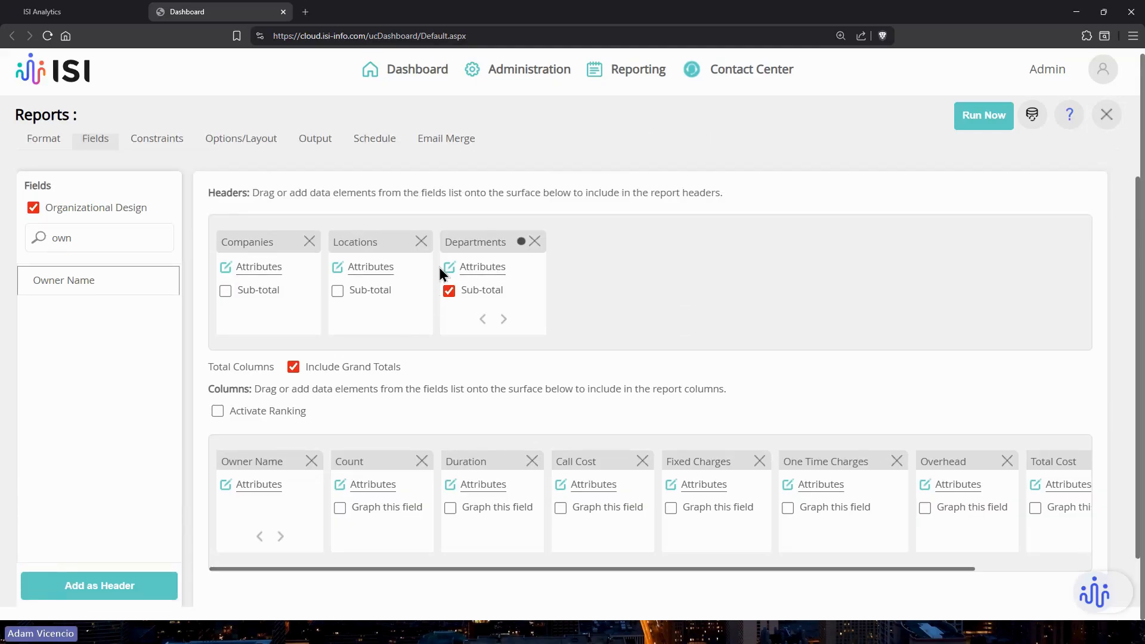
left_click(969, 117)
left_click(973, 155)
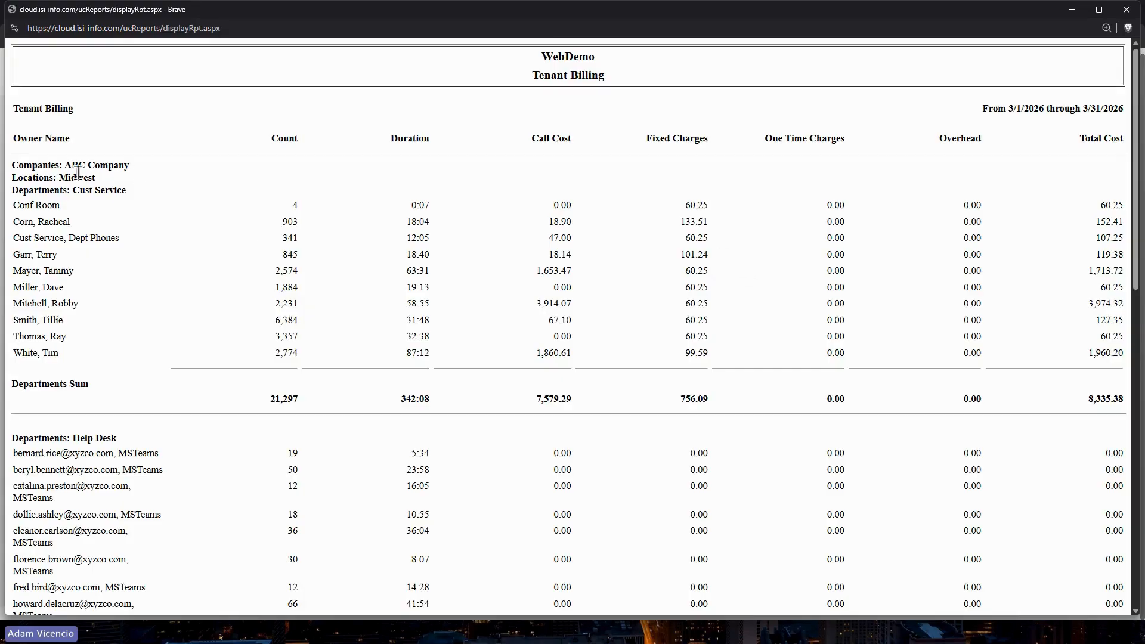
Step: Examine the owner-level rows, department sums and grand total across the Midwest, Northeast and South locations, and close the report window
left_click_drag(12, 205, 51, 205)
left_click(293, 202)
scroll(775, 456, "down", 5)
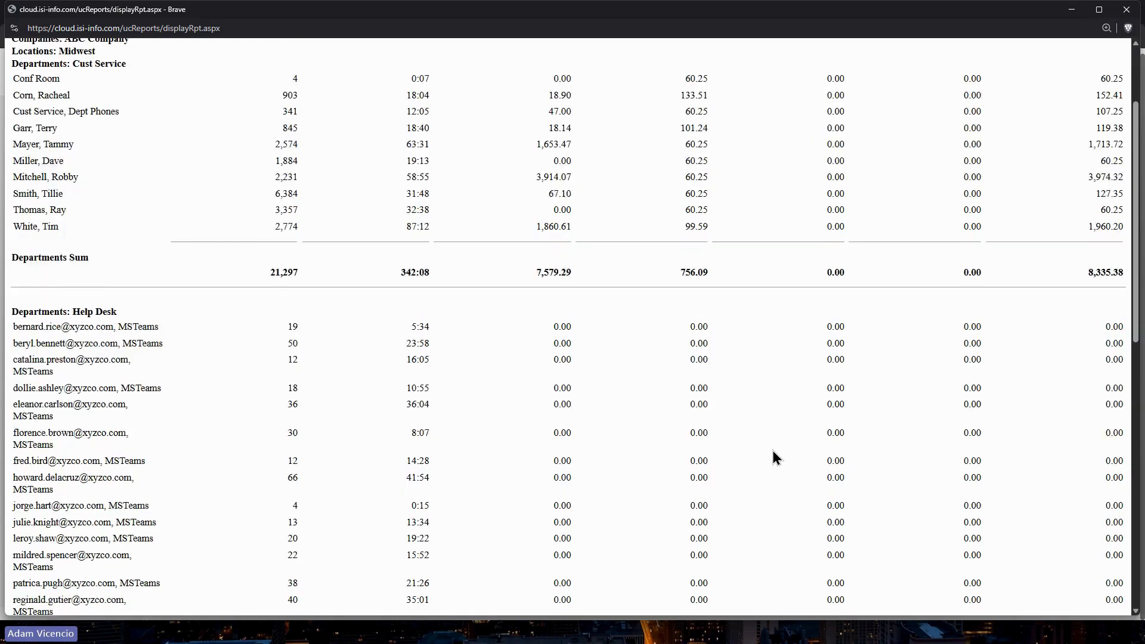
scroll(198, 263, "up", 4)
left_click_drag(232, 291, 391, 284)
scroll(391, 284, "down", 5)
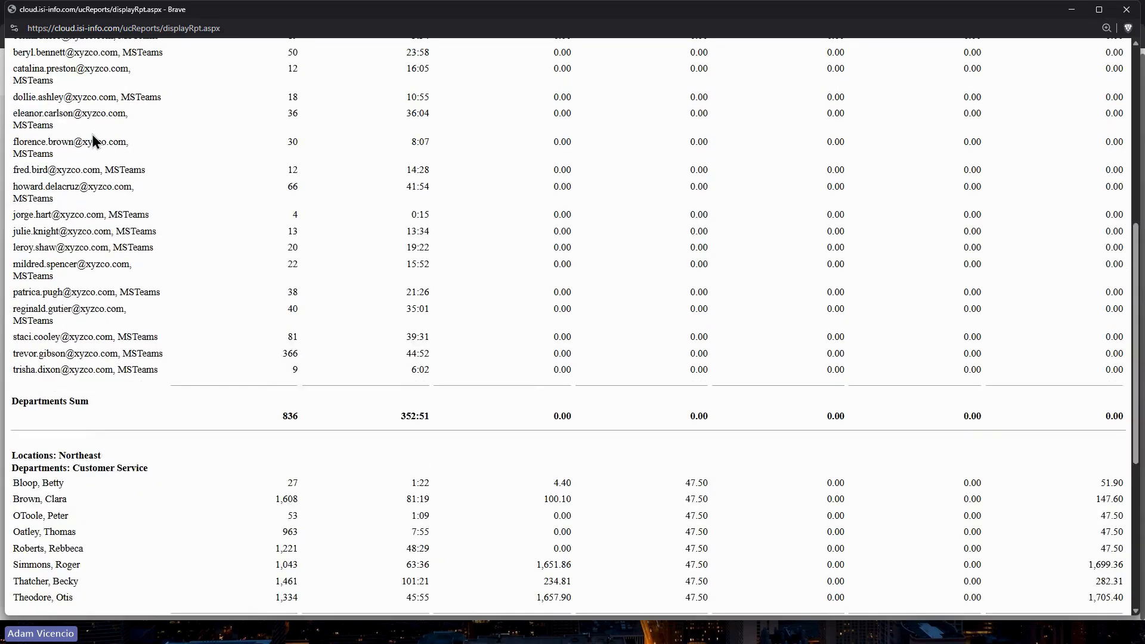
scroll(93, 136, "down", 6)
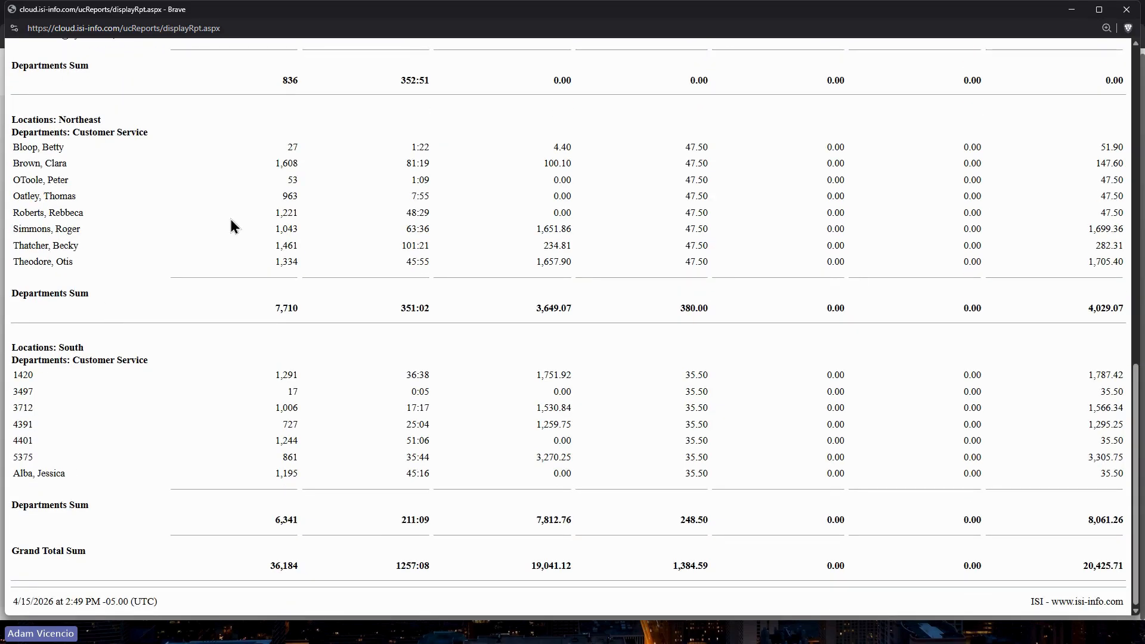
left_click_drag(256, 564, 332, 566)
scroll(329, 503, "up", 10)
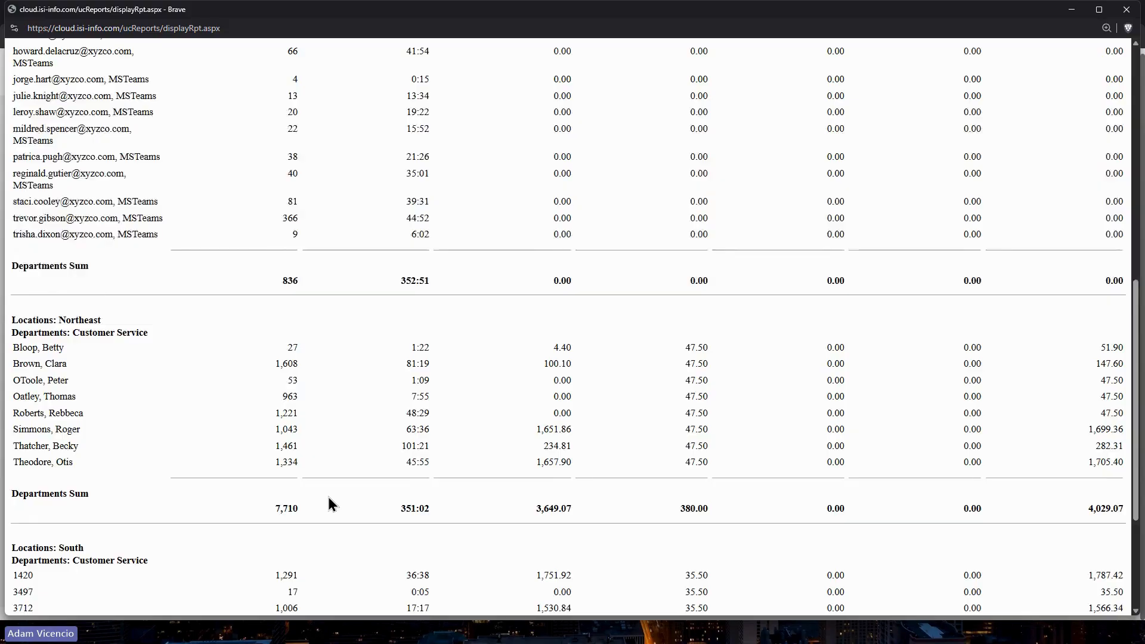
scroll(332, 504, "up", 3)
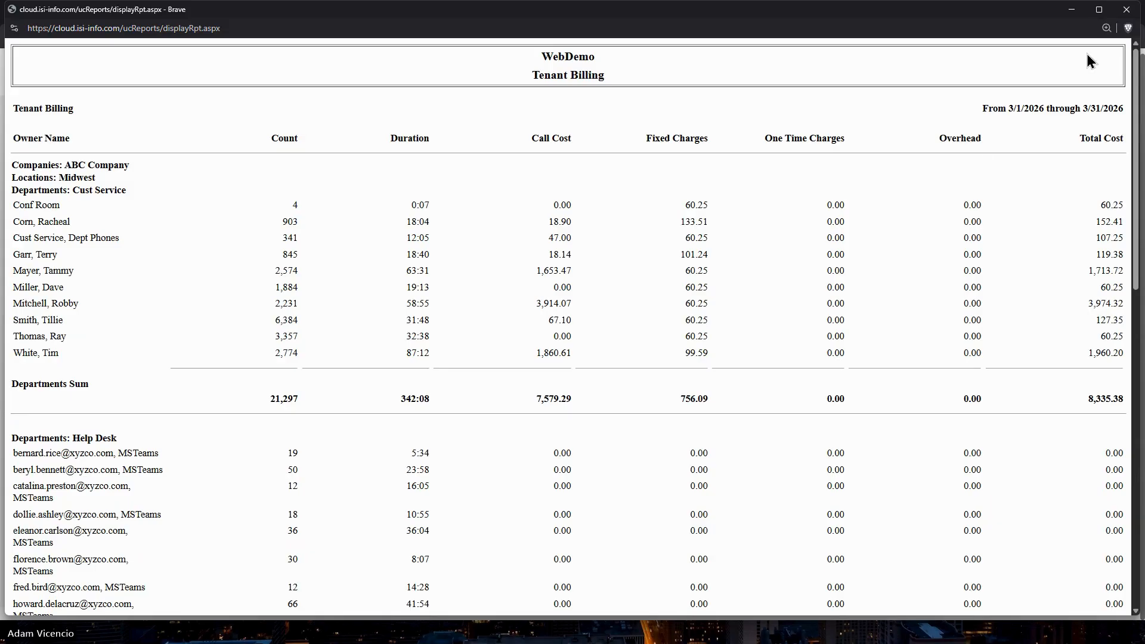
left_click(1125, 10)
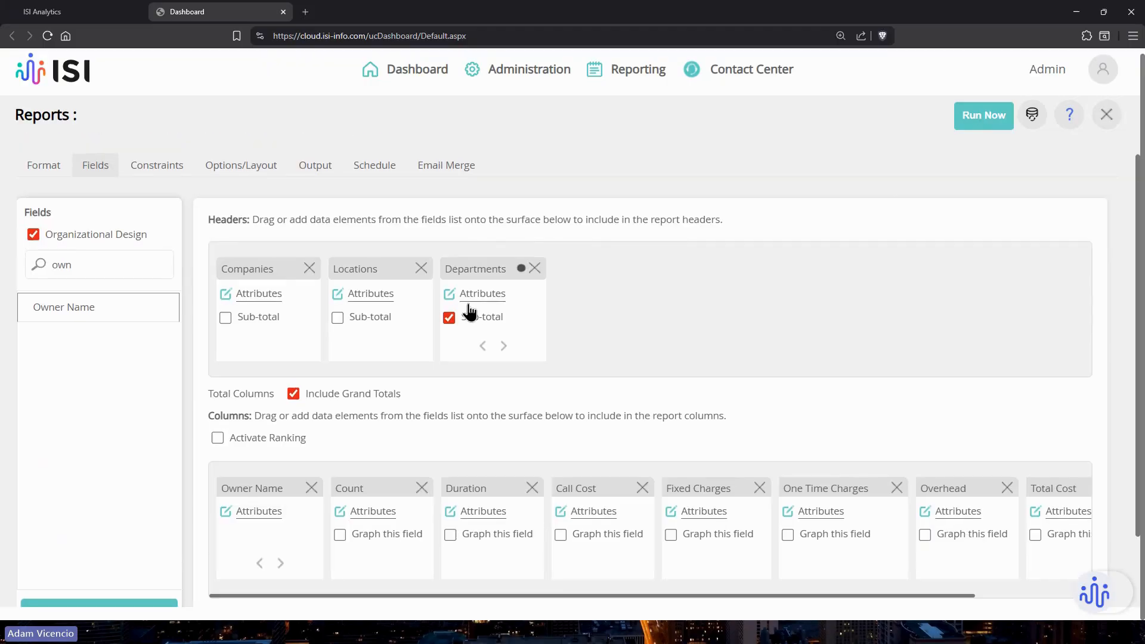
Step: Close the Tenant Billing report setup and open the Tenant Billing by Organization report under Cost Allocation & Chargeback
left_click(1106, 121)
left_click(542, 395)
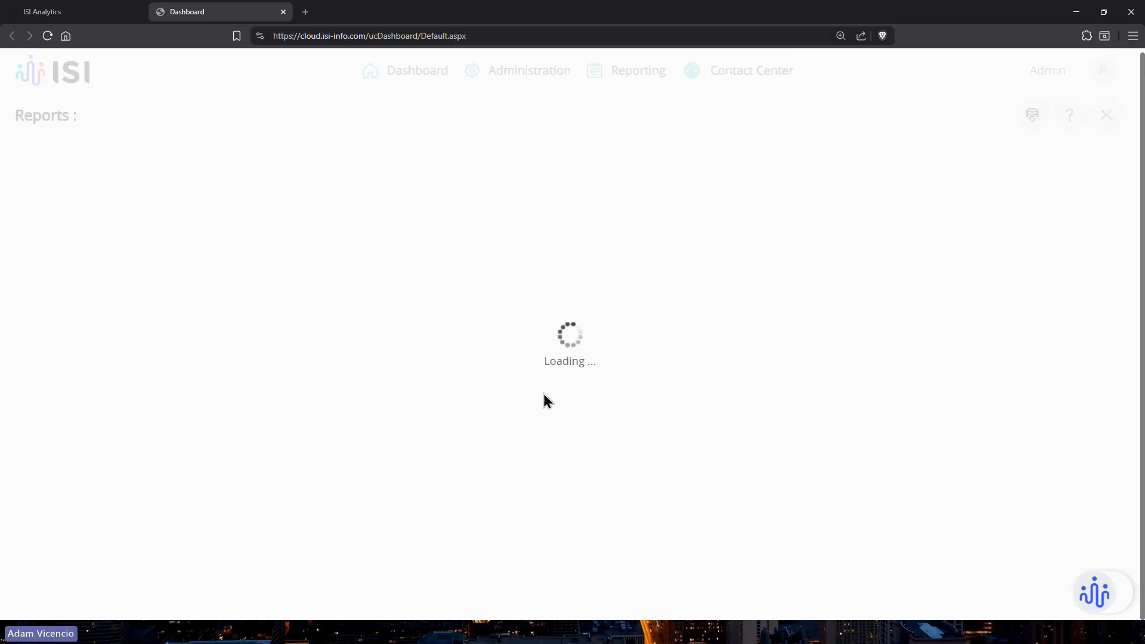
scroll(147, 374, "down", 9)
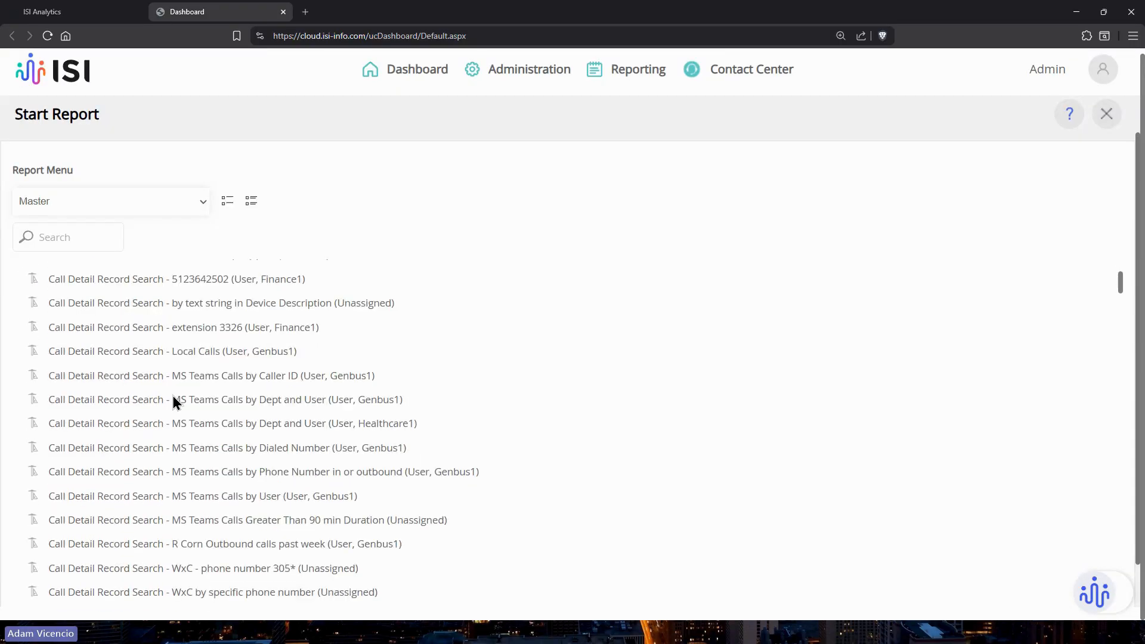
scroll(179, 405, "down", 10)
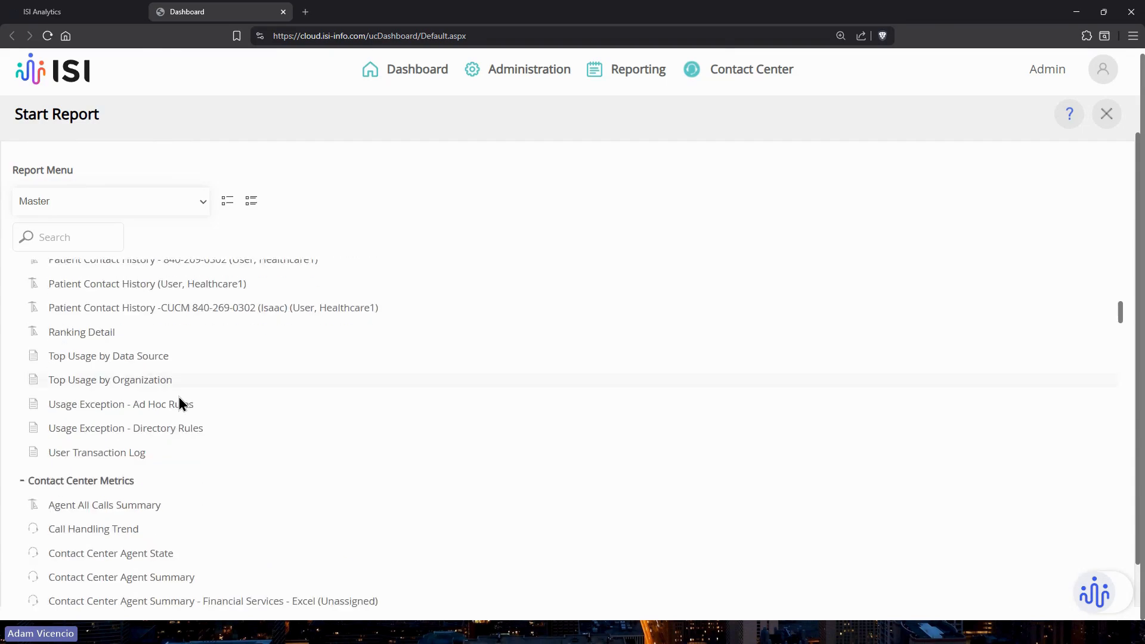
scroll(180, 405, "down", 9)
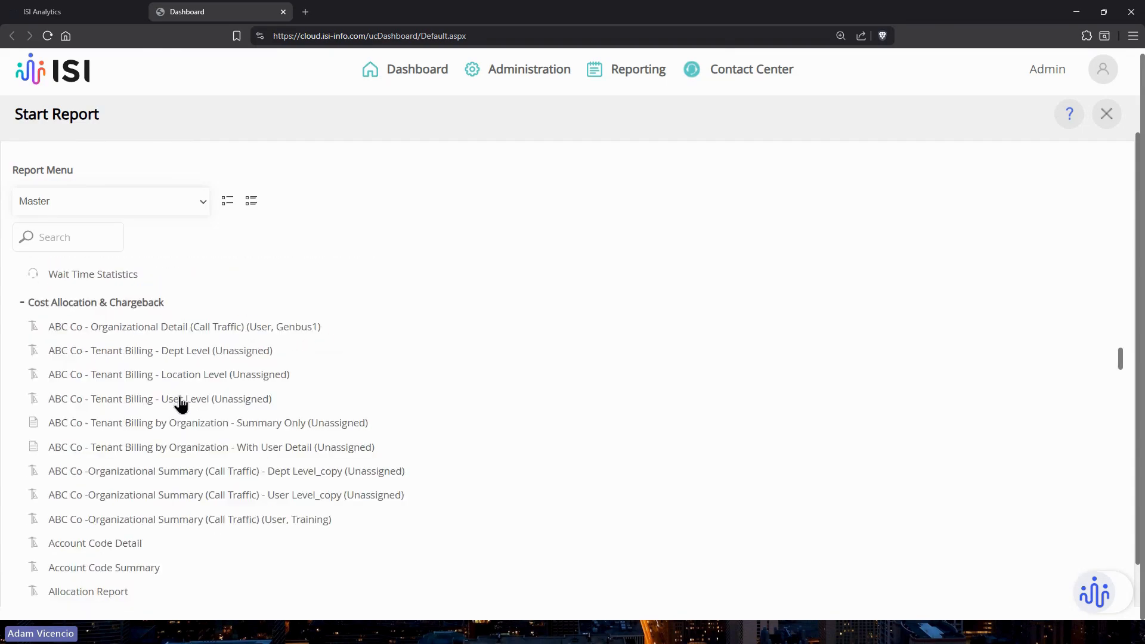
scroll(181, 404, "down", 8)
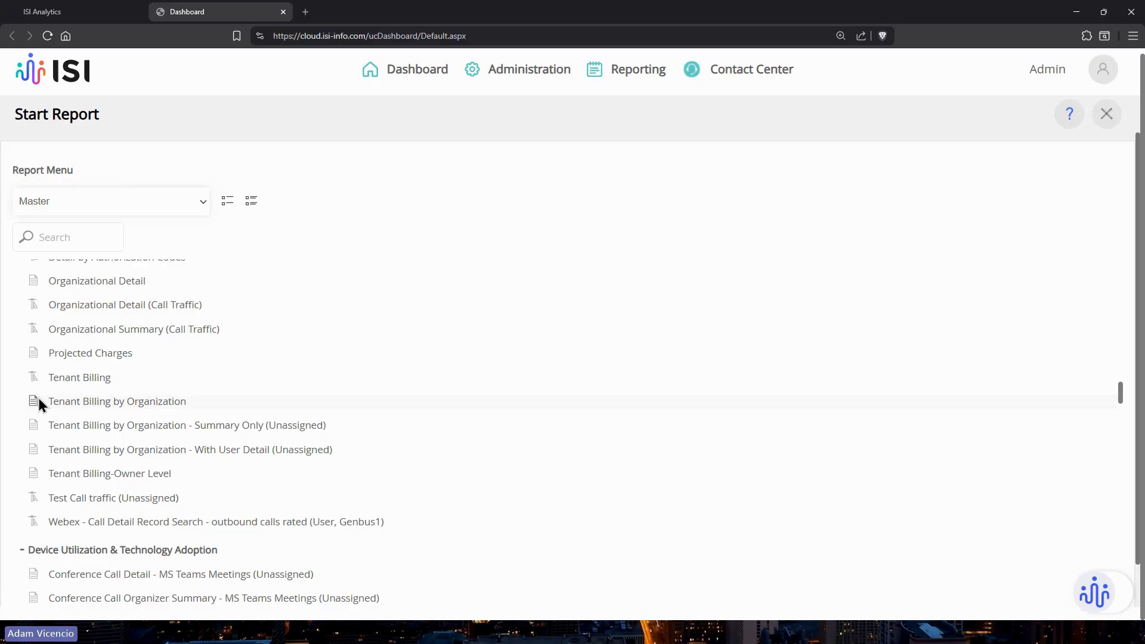
left_click(67, 408)
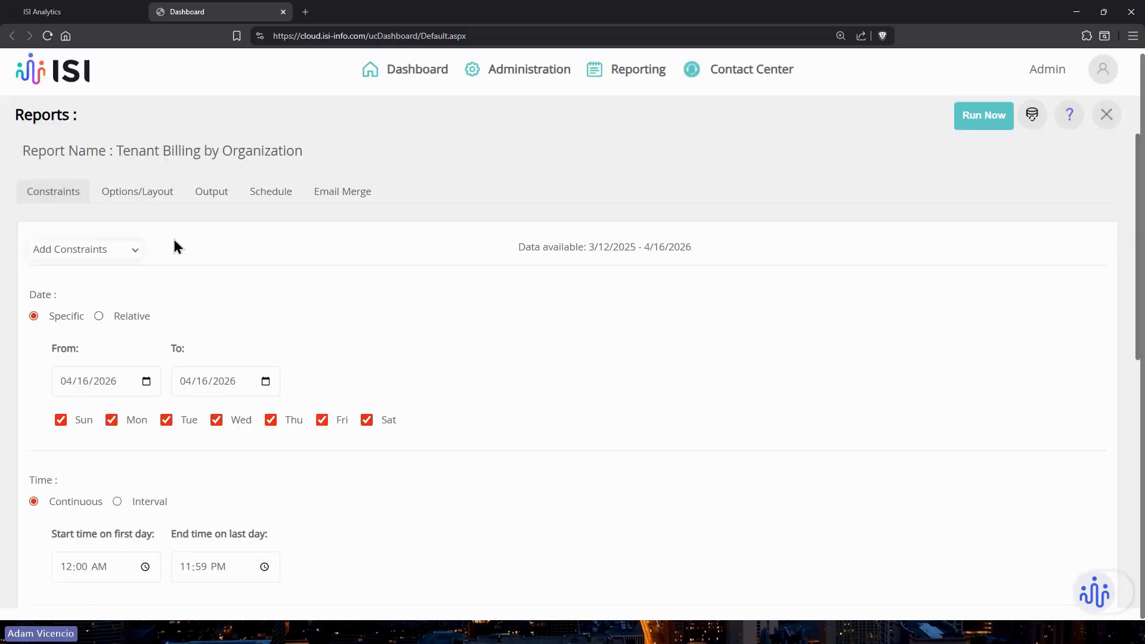
Step: Set the report's date constraint to a relative range covering the last 1 Previous Months
scroll(202, 391, "down", 2)
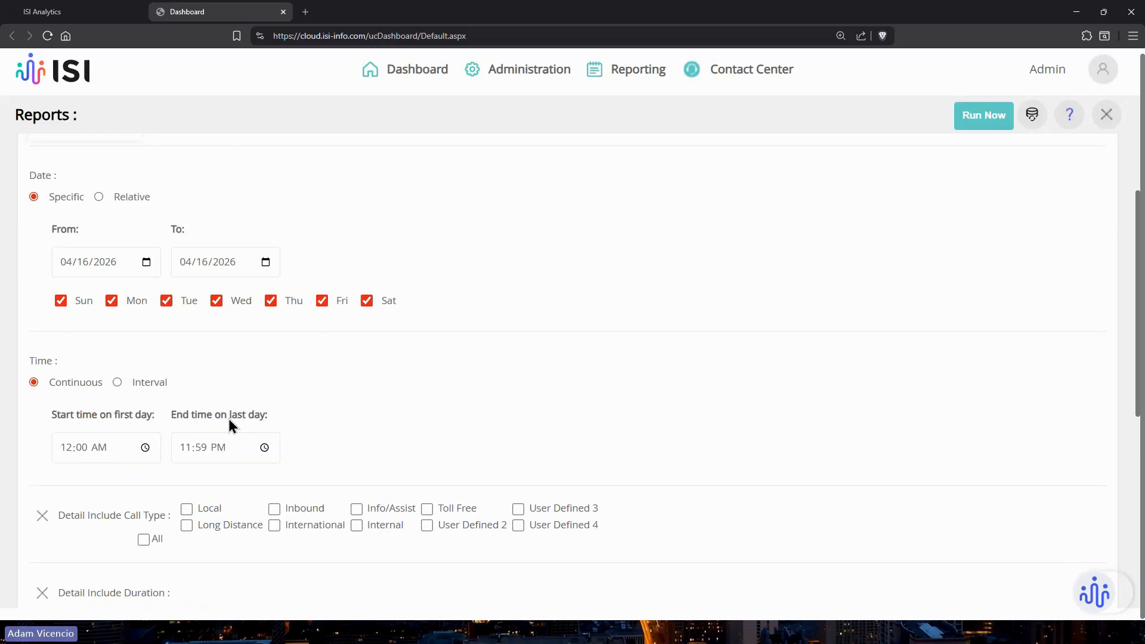
scroll(229, 424, "up", 2)
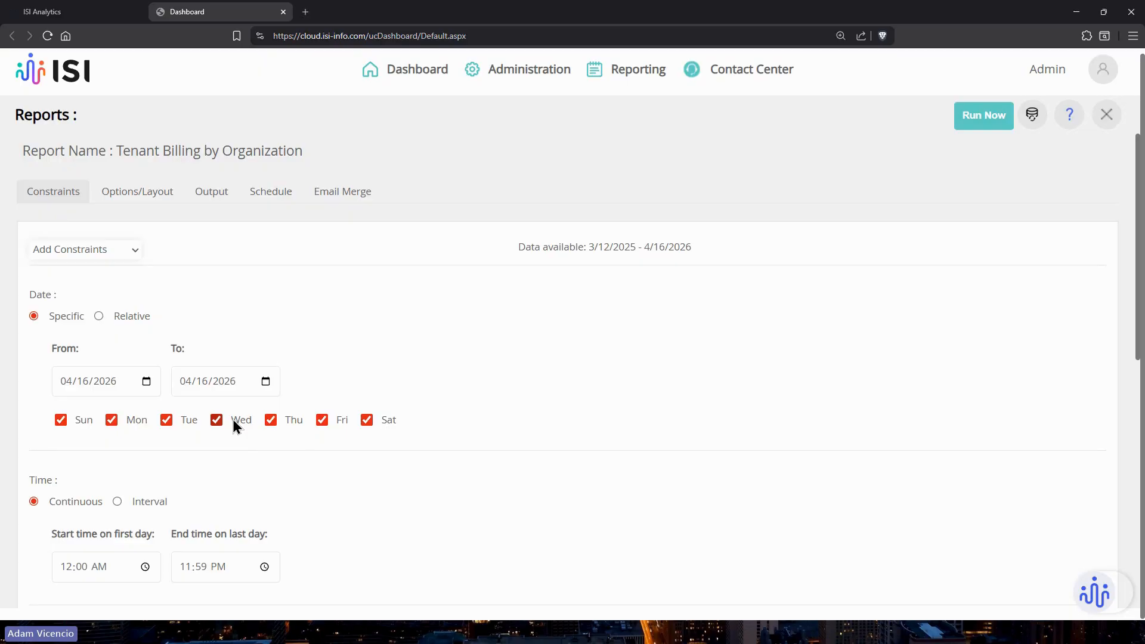
left_click(129, 258)
left_click(232, 278)
left_click(121, 319)
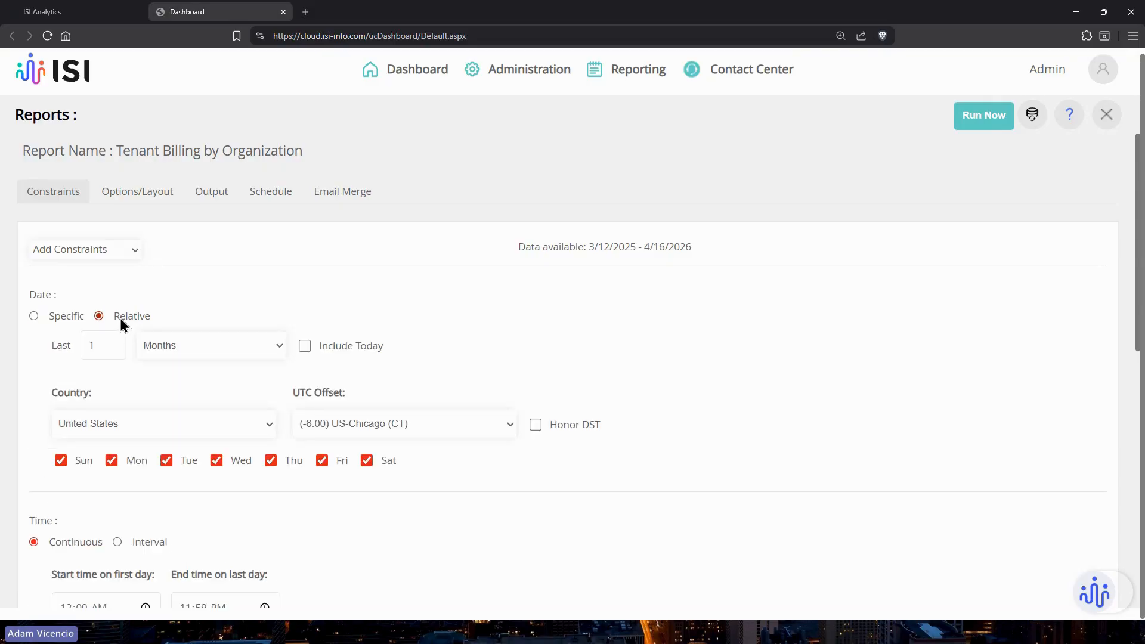
left_click(151, 346)
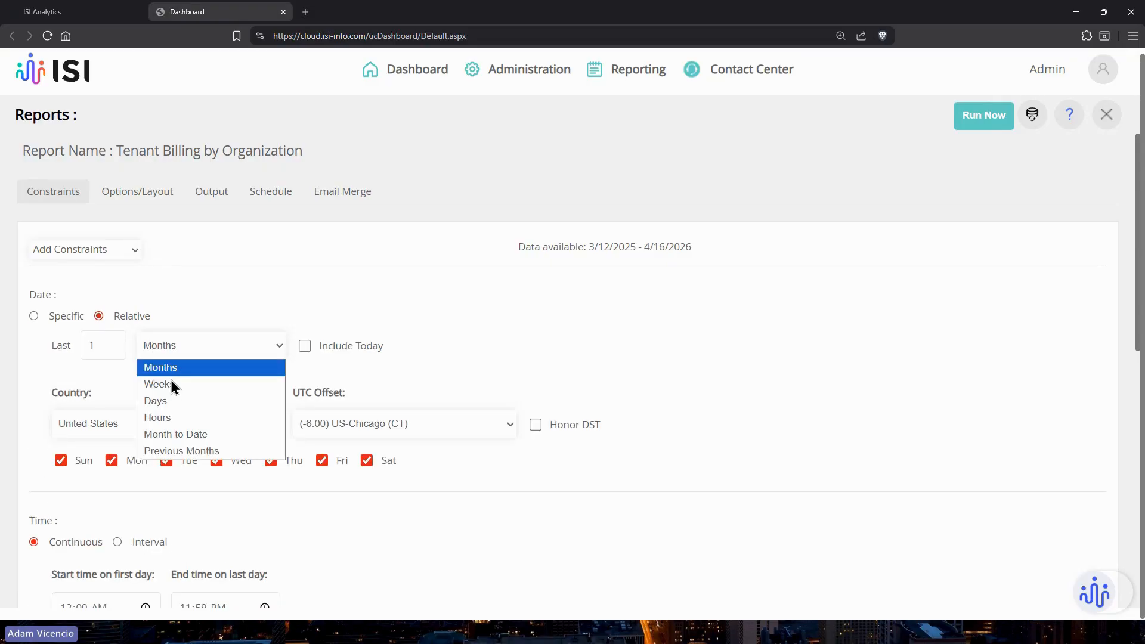
left_click(184, 451)
Step: Restrict the report's Companies constraint to ABC Company
scroll(148, 367, "down", 3)
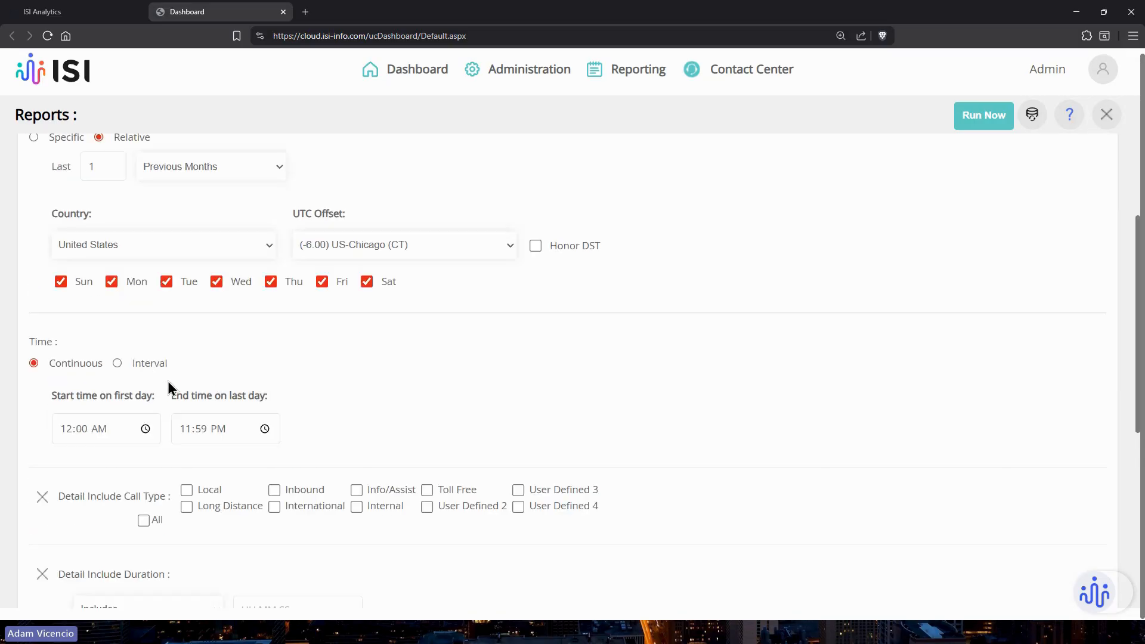
scroll(149, 393, "down", 6)
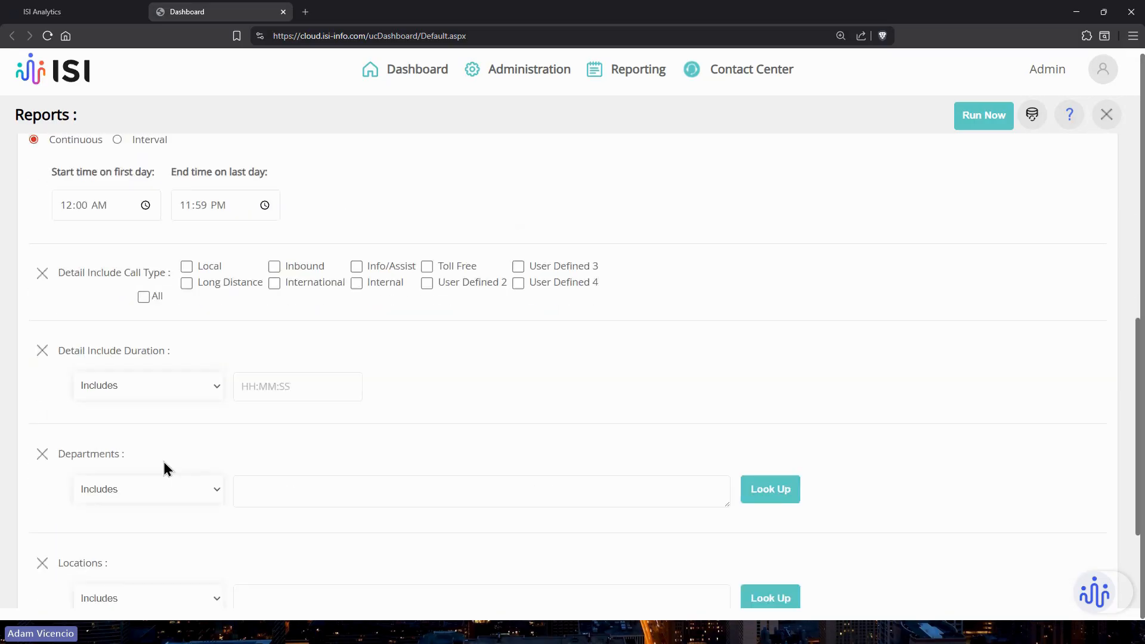
left_click(762, 355)
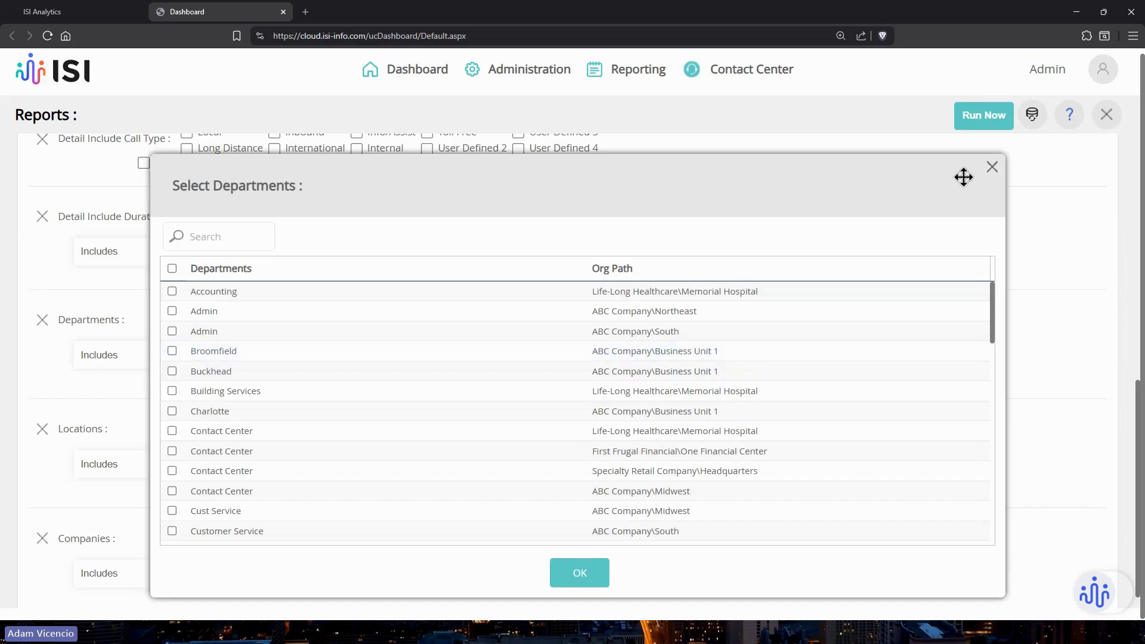
left_click(990, 175)
left_click(756, 573)
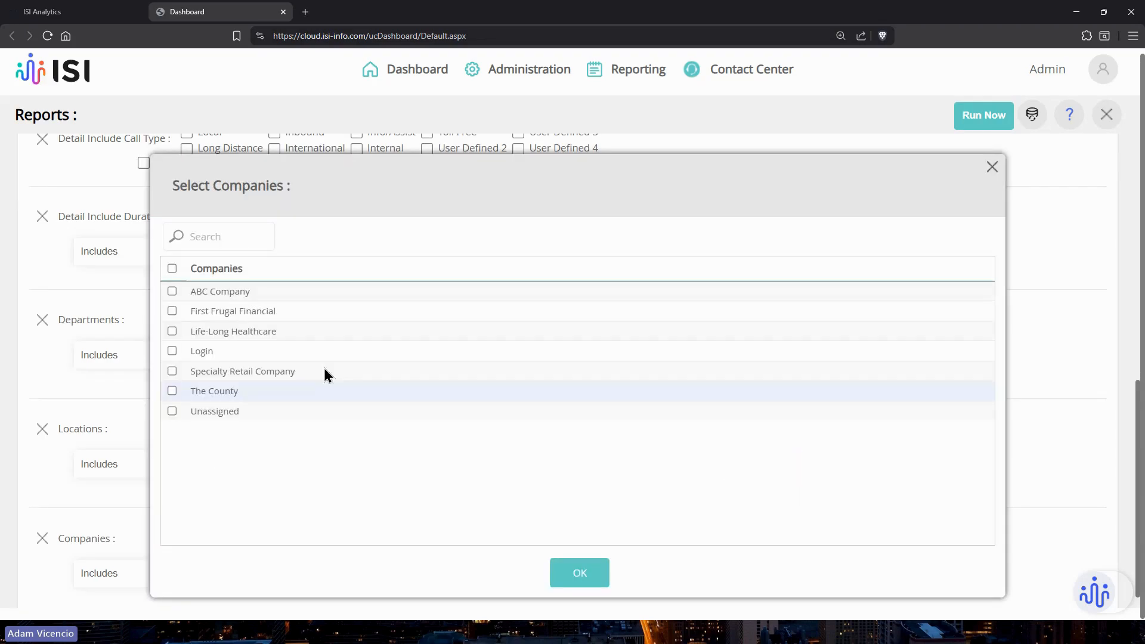
left_click(171, 292)
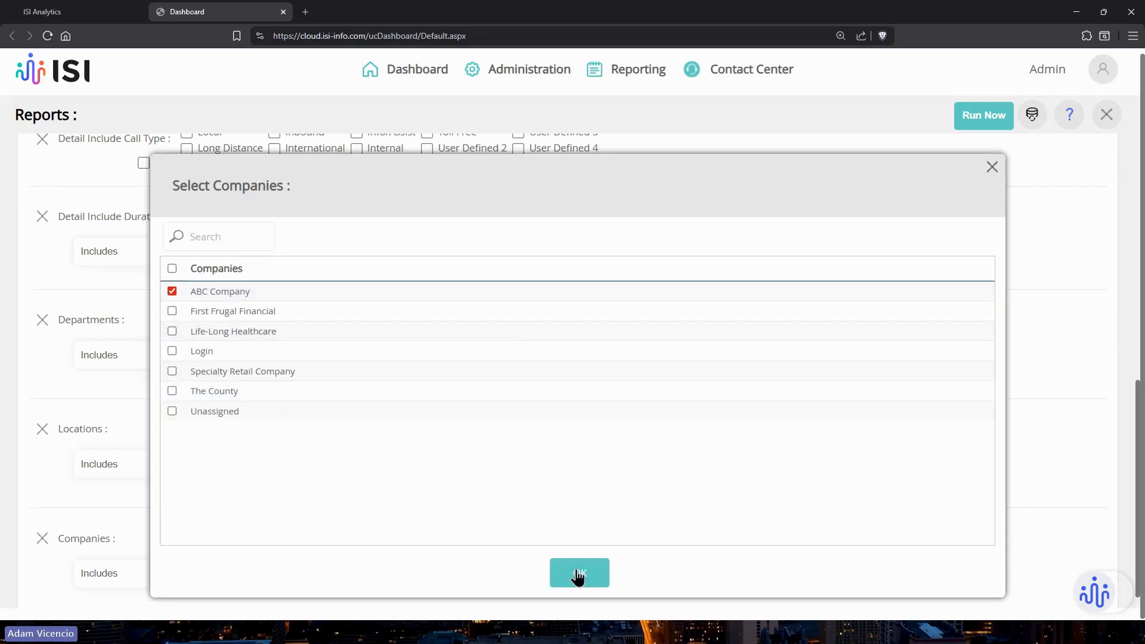
left_click(577, 572)
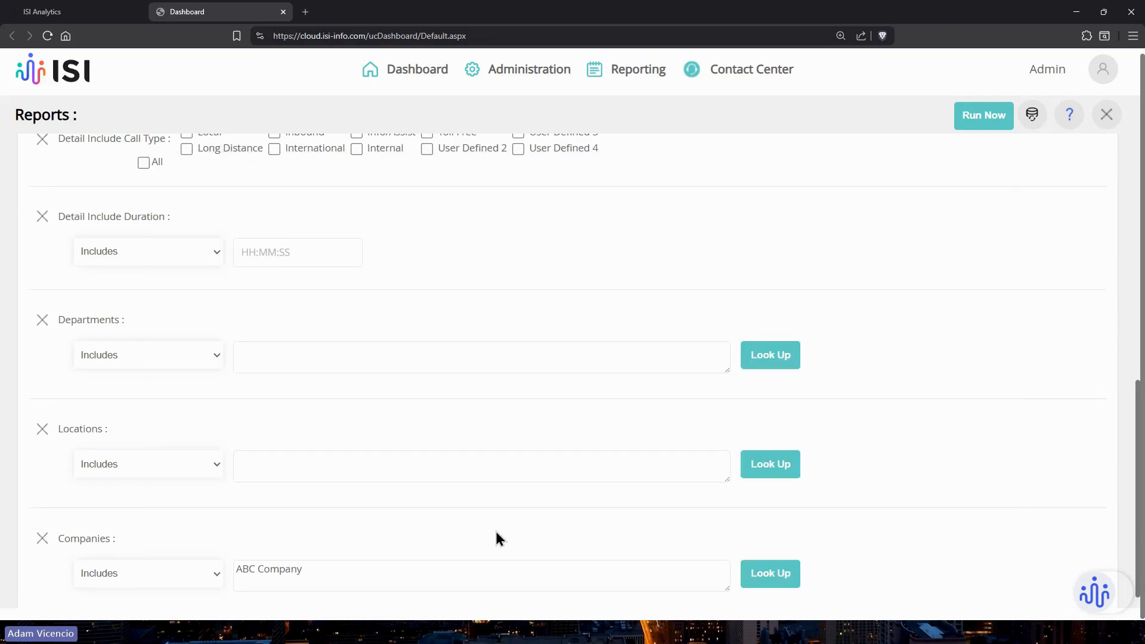
Step: Include the Midwest Cust Service, South Customer Service and Midwest Help Desk departments in the Departments constraint
left_click(762, 348)
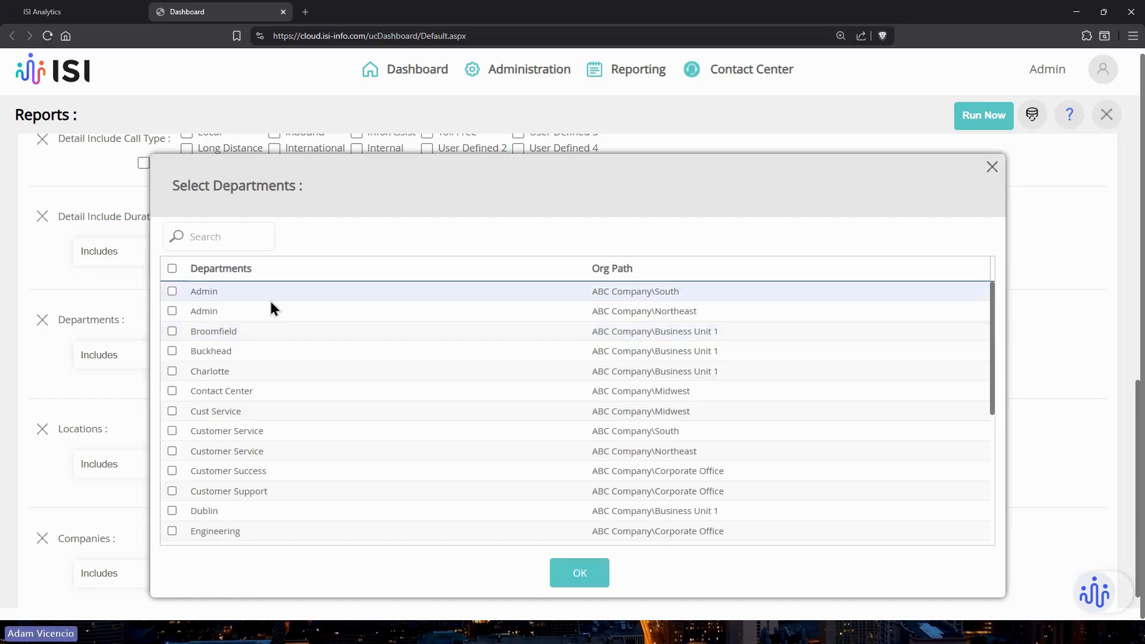
left_click(172, 429)
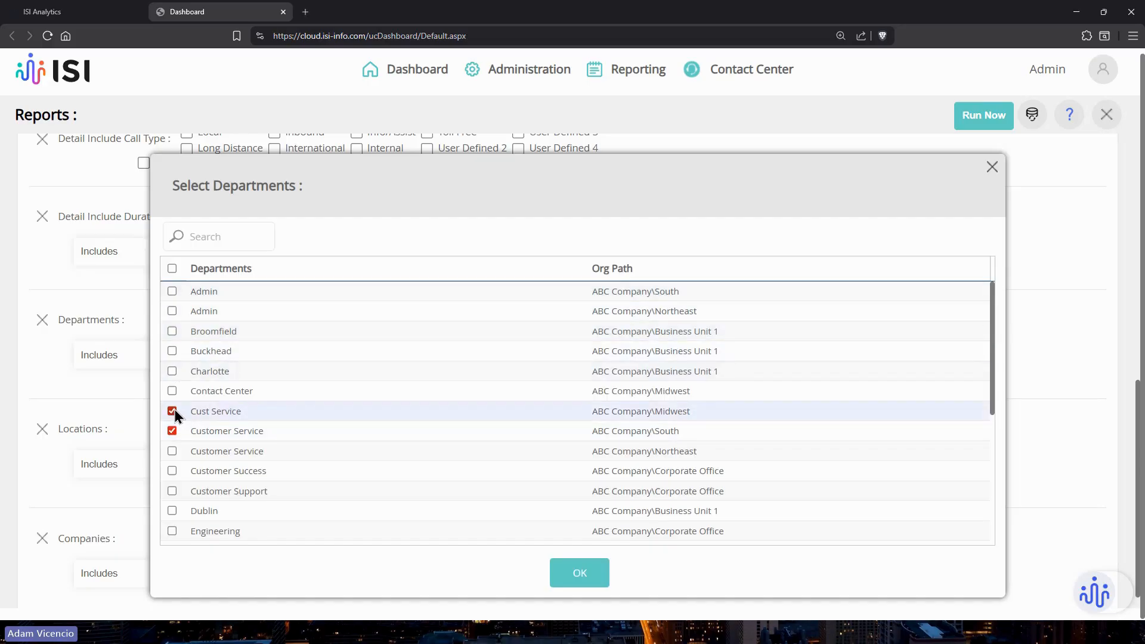
scroll(180, 402, "down", 3)
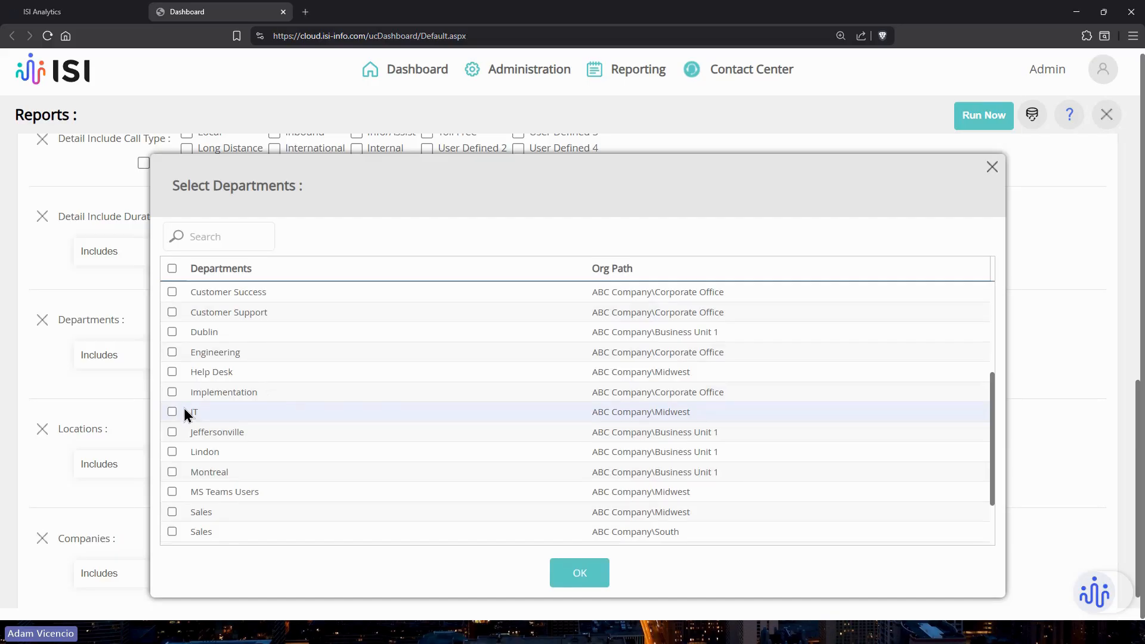
left_click(171, 371)
left_click(566, 574)
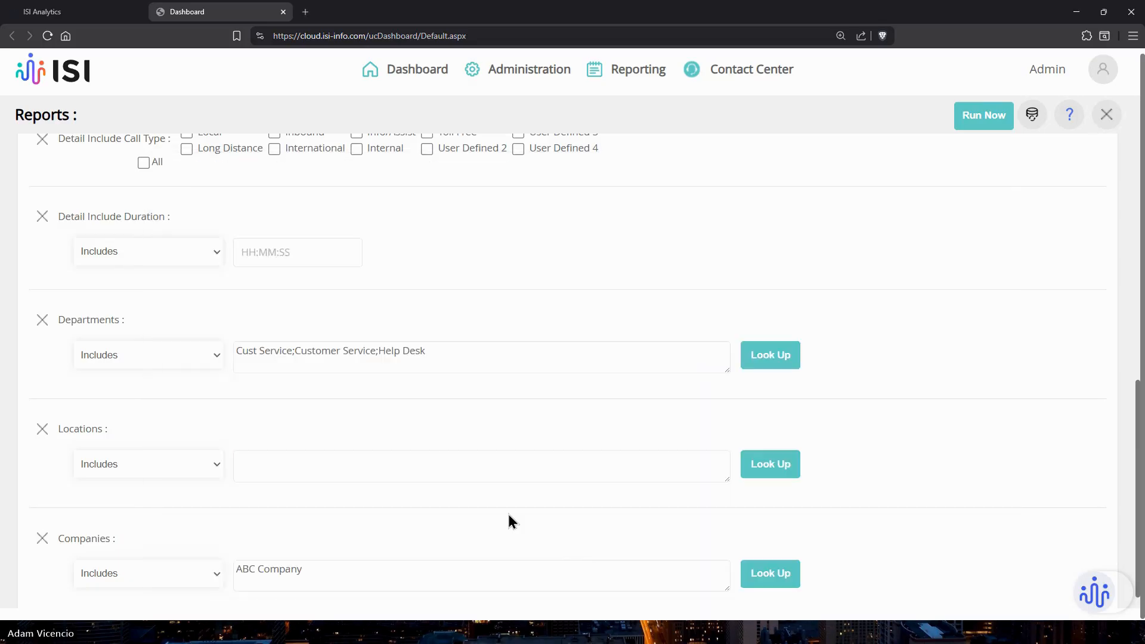
Step: Include Local, Long Distance, Info/Assist and International call types in the detail and run the report as HTML
scroll(424, 439, "up", 5)
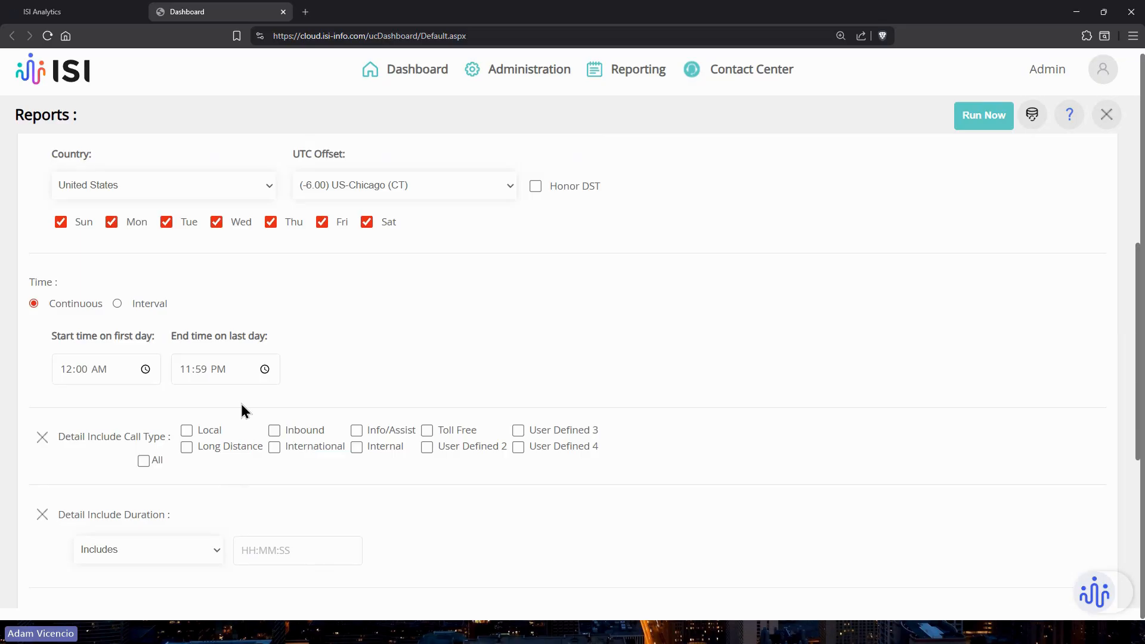
scroll(242, 410, "up", 3)
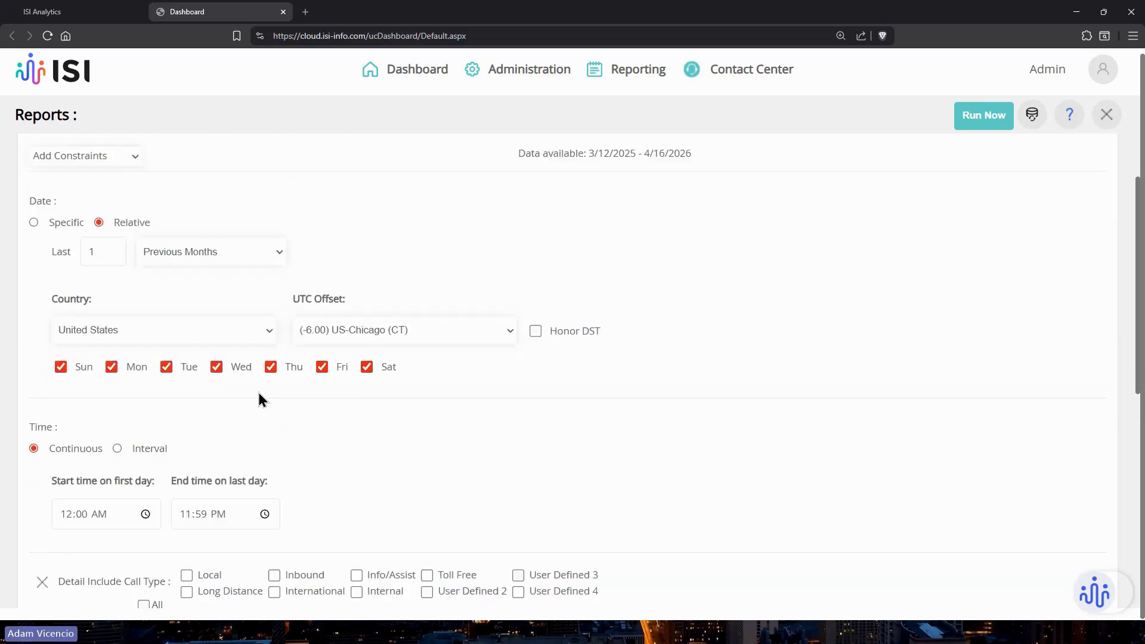
scroll(260, 400, "down", 4)
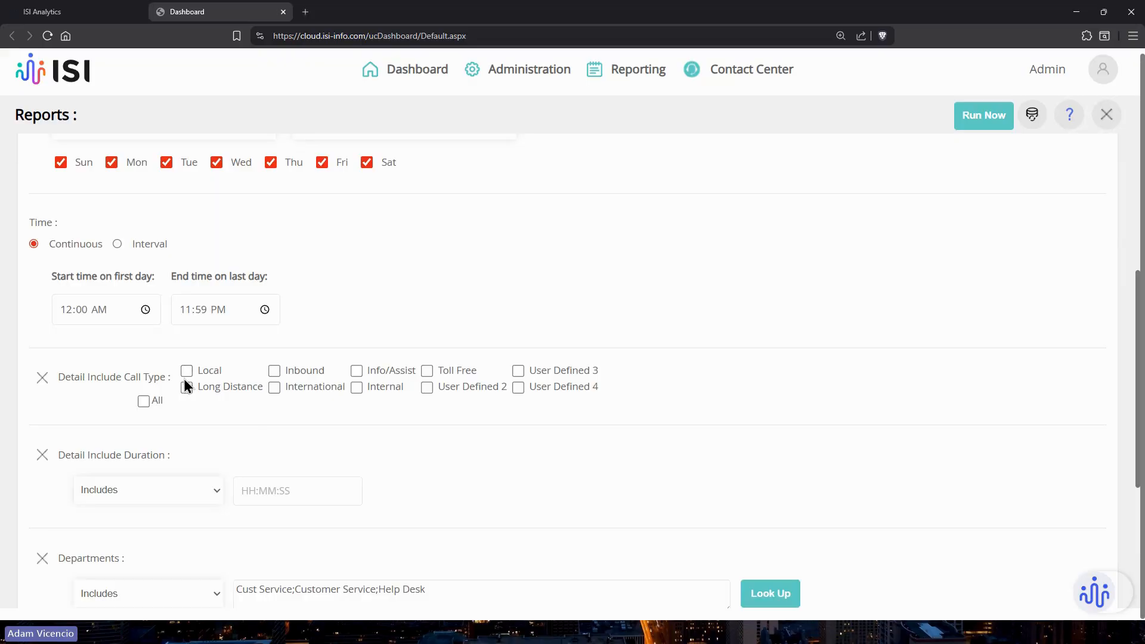
scroll(104, 374, "up", 3)
scroll(110, 370, "up", 1)
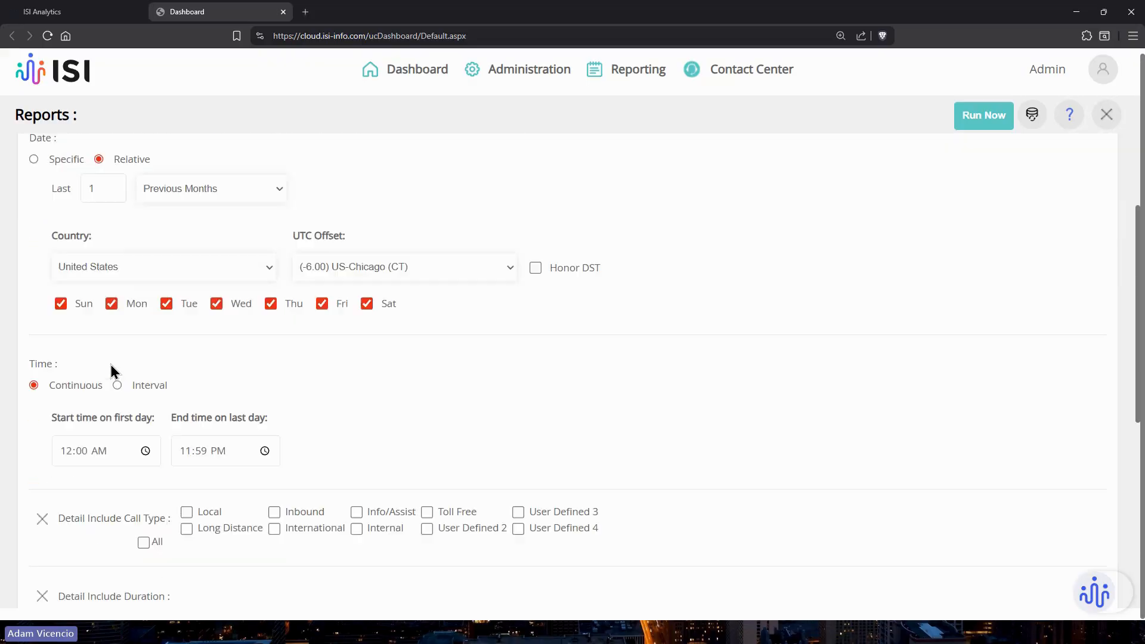
scroll(131, 375, "down", 3)
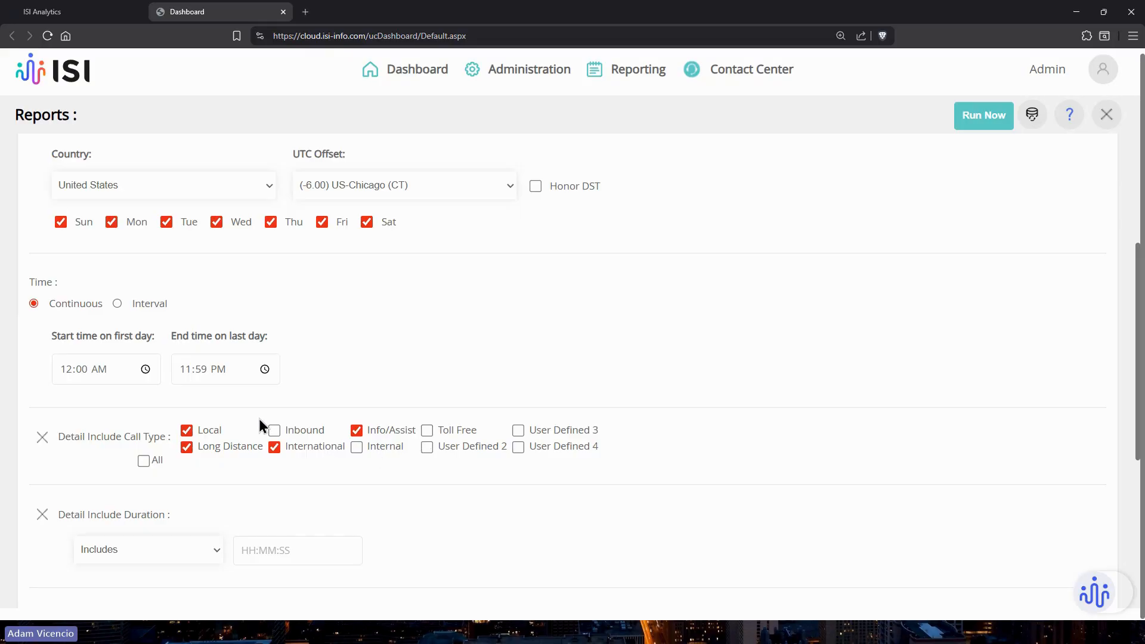
left_click(992, 122)
left_click(986, 158)
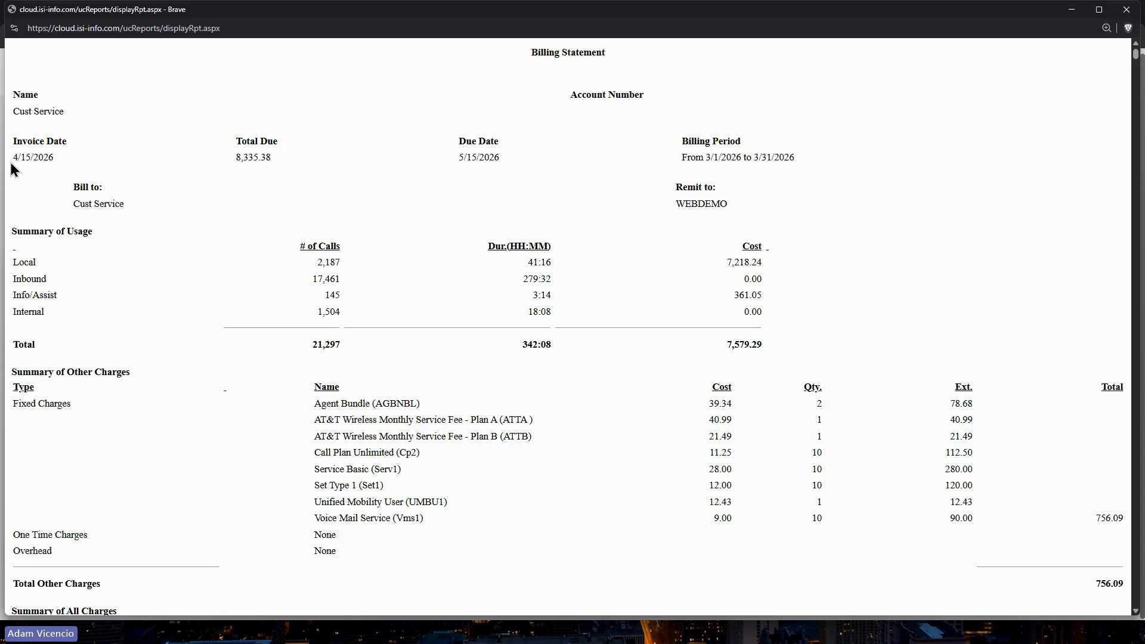
Step: Examine the Cust Service billing statement's invoice date, total due, due date and billing period, and its usage summary by call type
left_click_drag(17, 157, 544, 173)
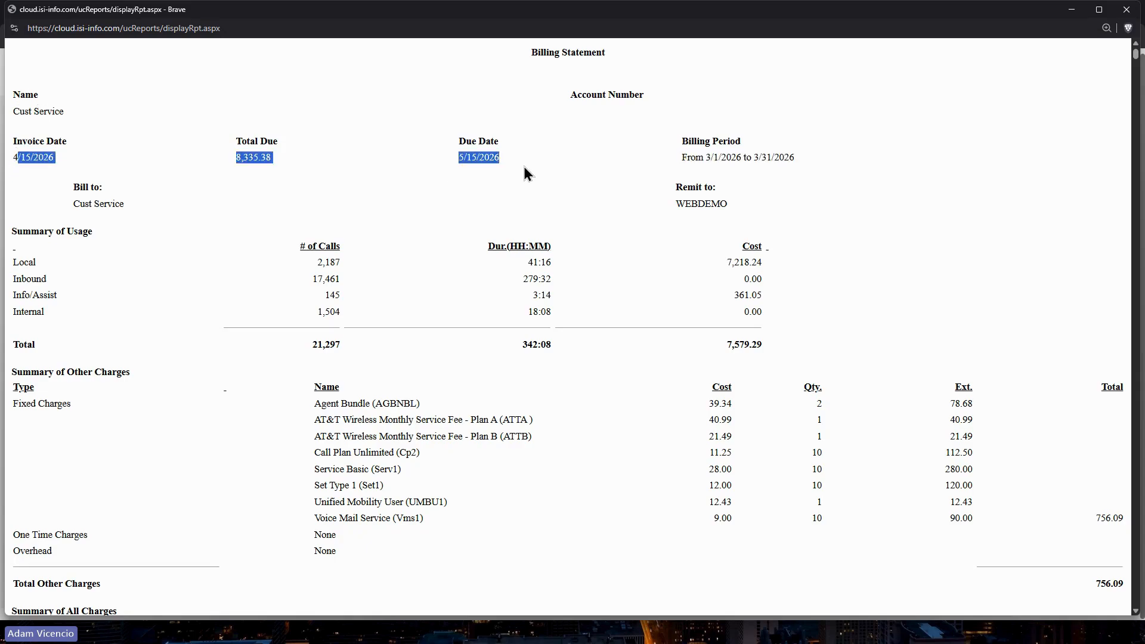
left_click(484, 160)
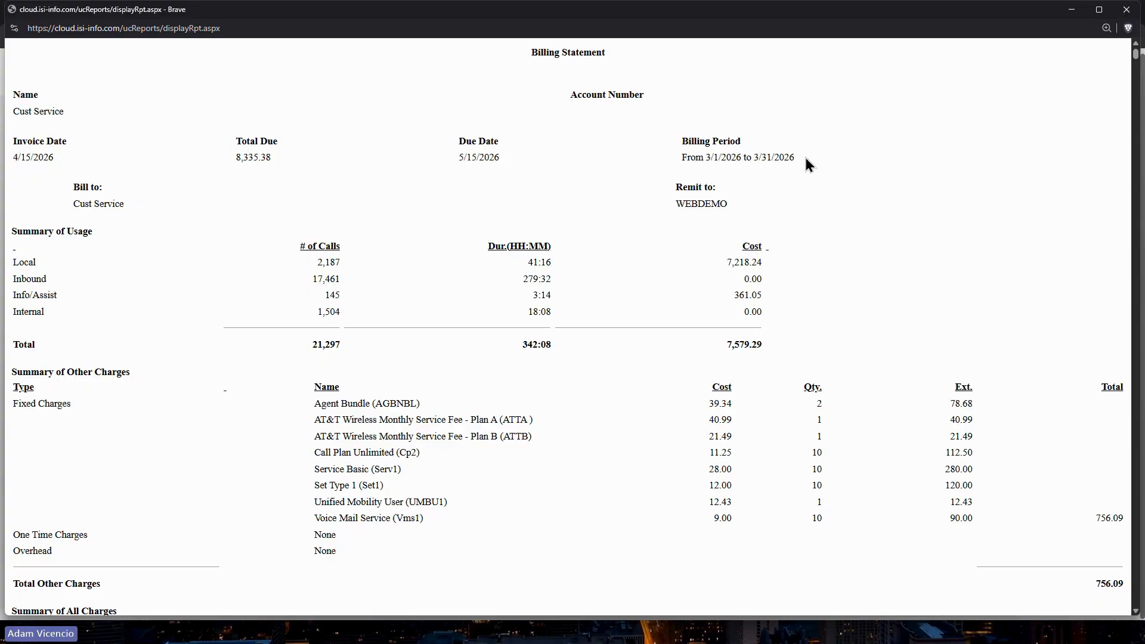
left_click_drag(806, 161, 676, 166)
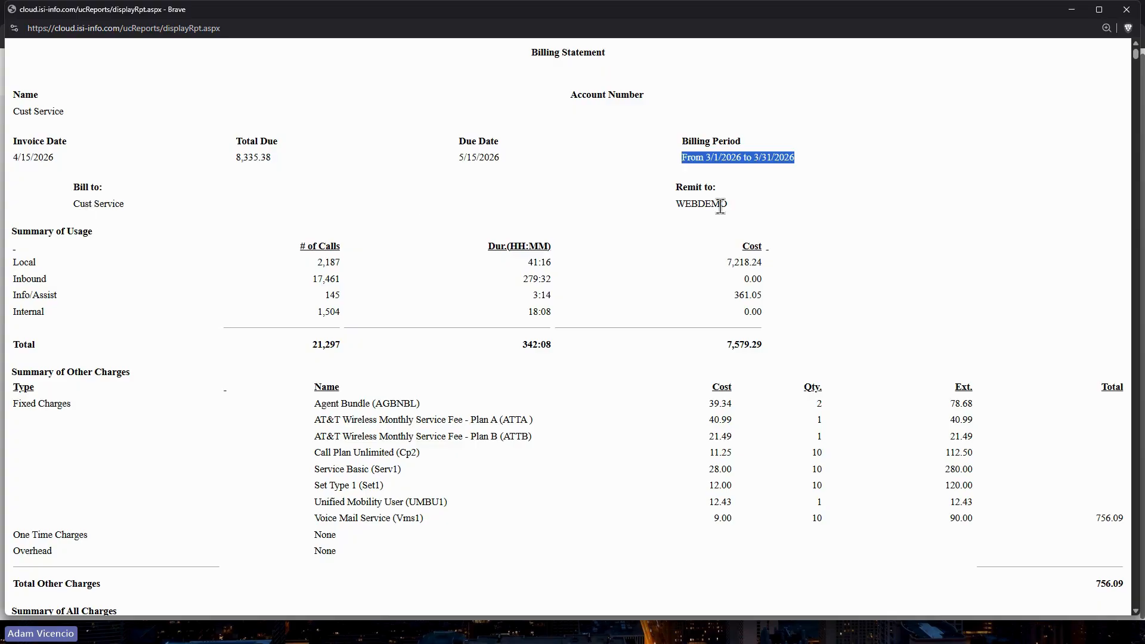
scroll(145, 223, "down", 1)
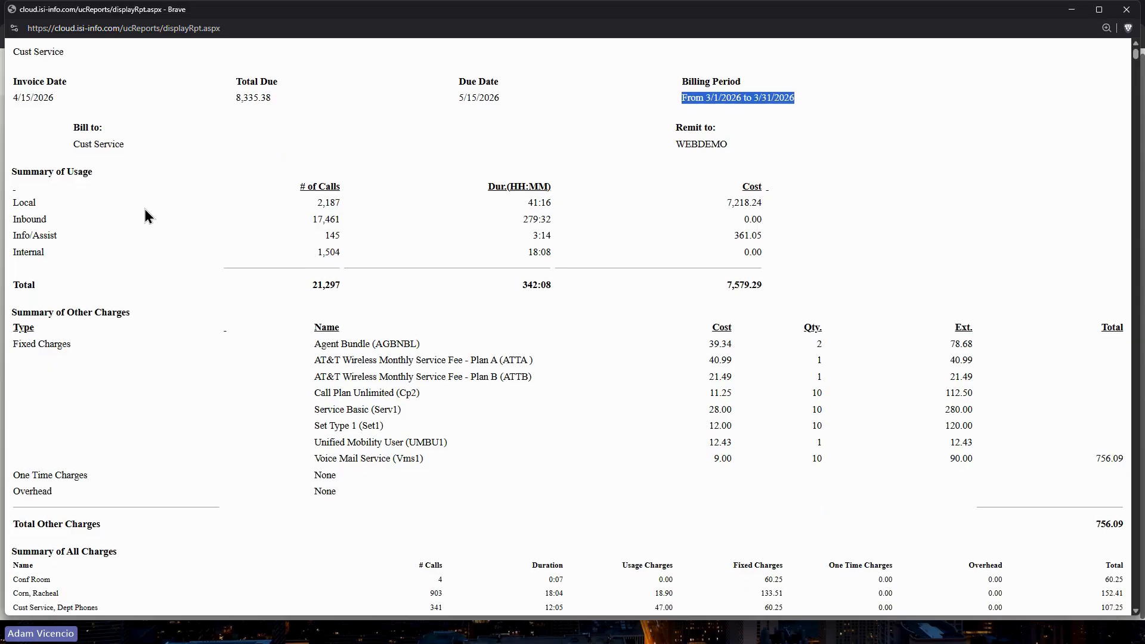
left_click_drag(10, 180, 759, 250)
left_click(766, 255)
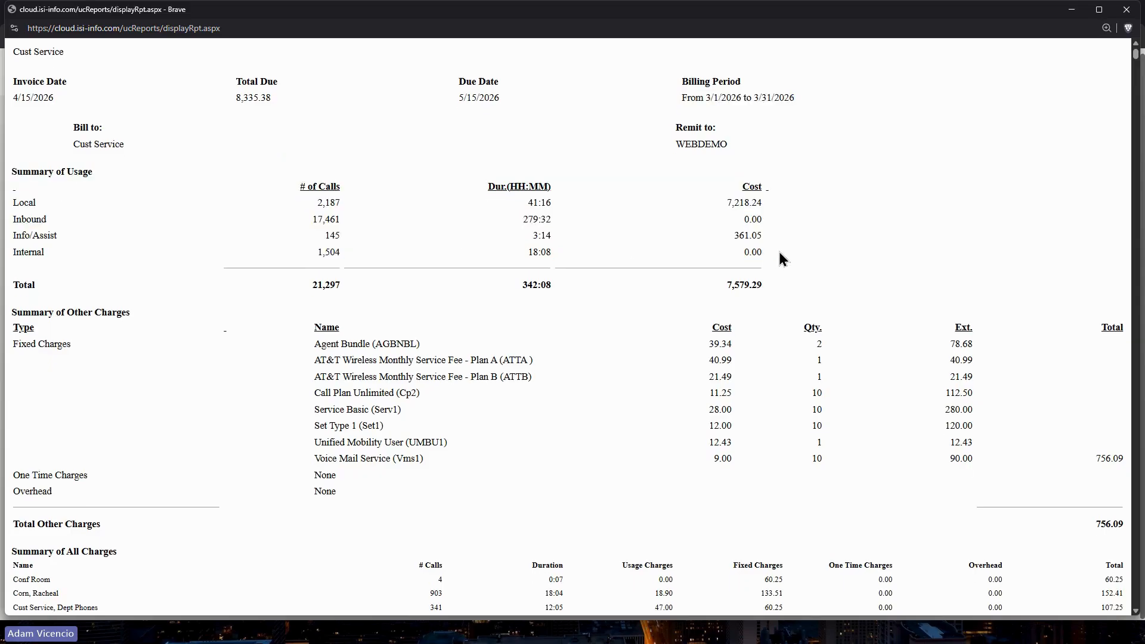
left_click_drag(772, 255, 43, 203)
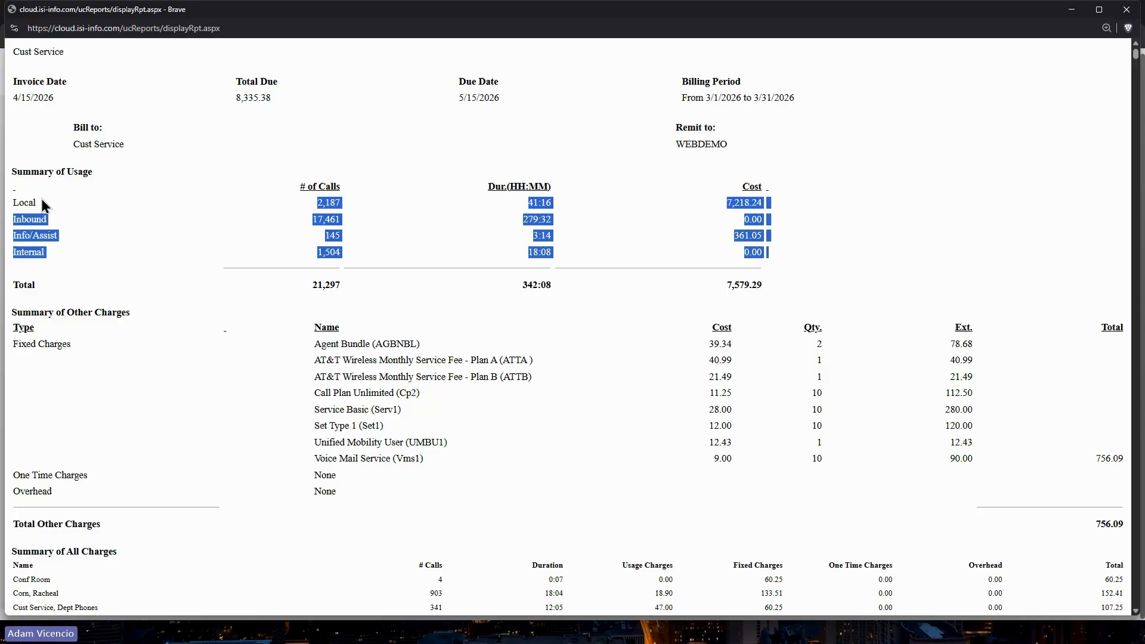
left_click(322, 204)
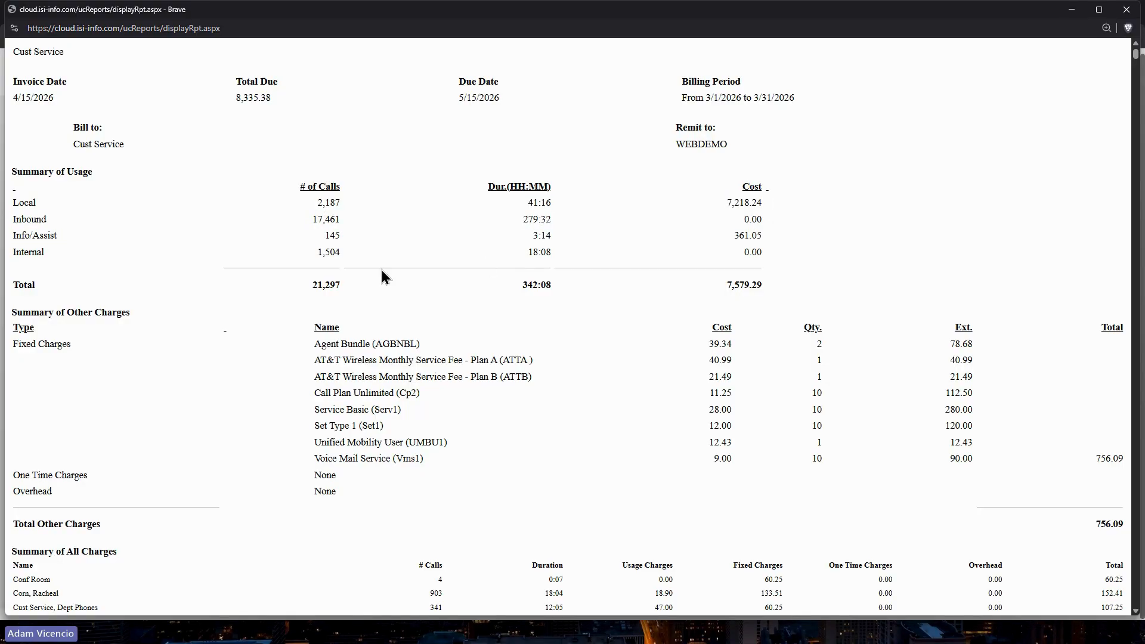
Step: Review the statement's fixed charges, total other charges, per-owner summary of all charges and the call detail for Conf Room
scroll(381, 276, "down", 1)
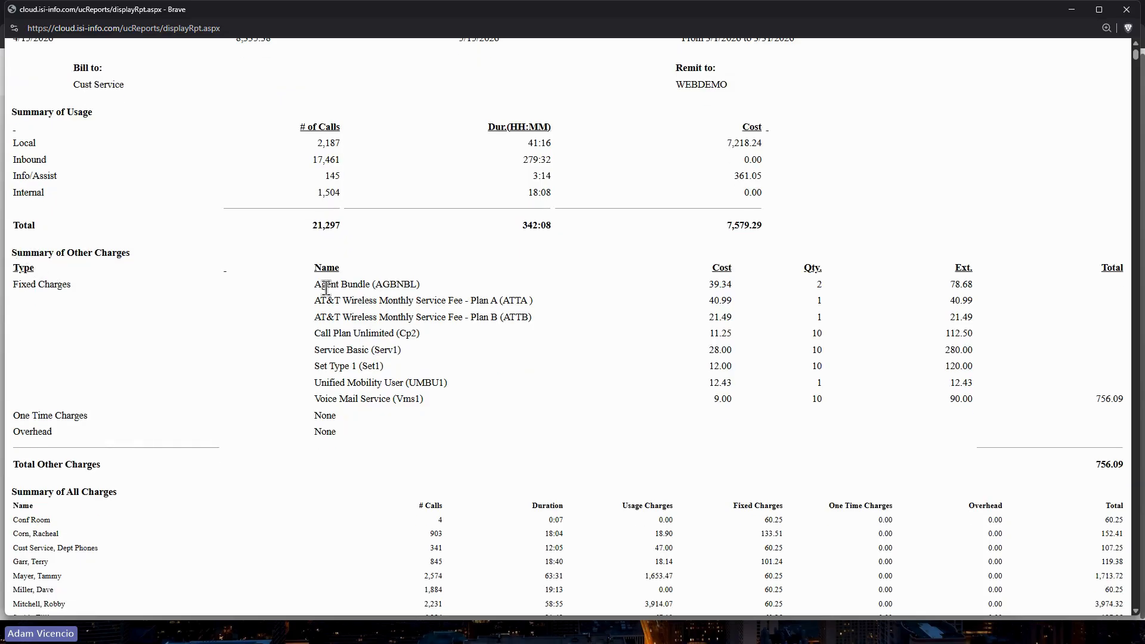
left_click_drag(312, 285, 424, 292)
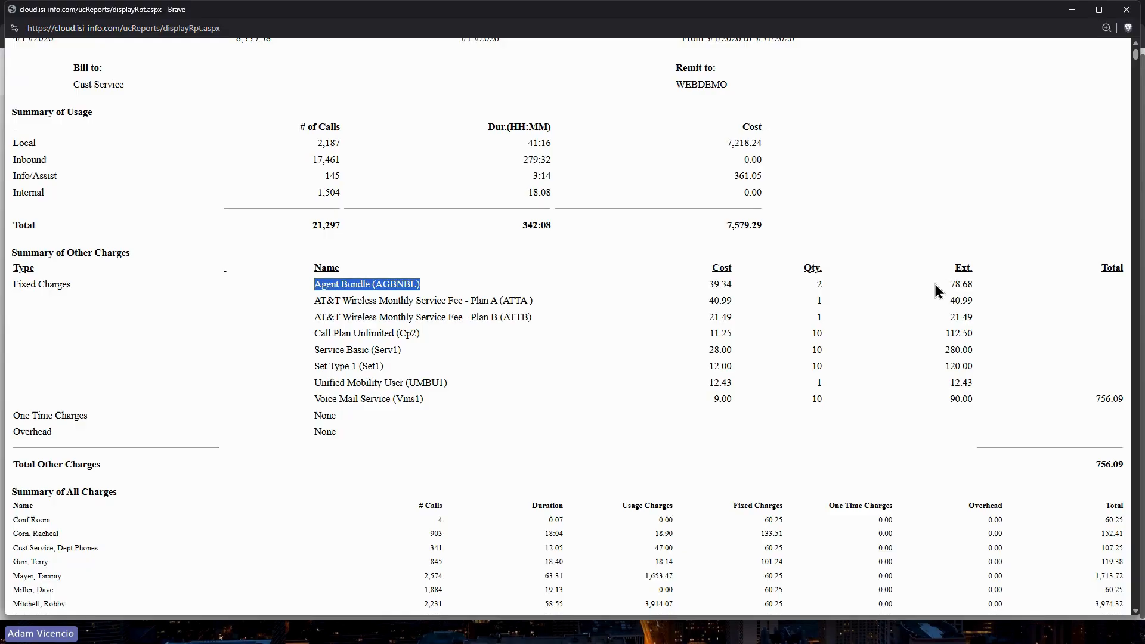
scroll(934, 290, "down", 2)
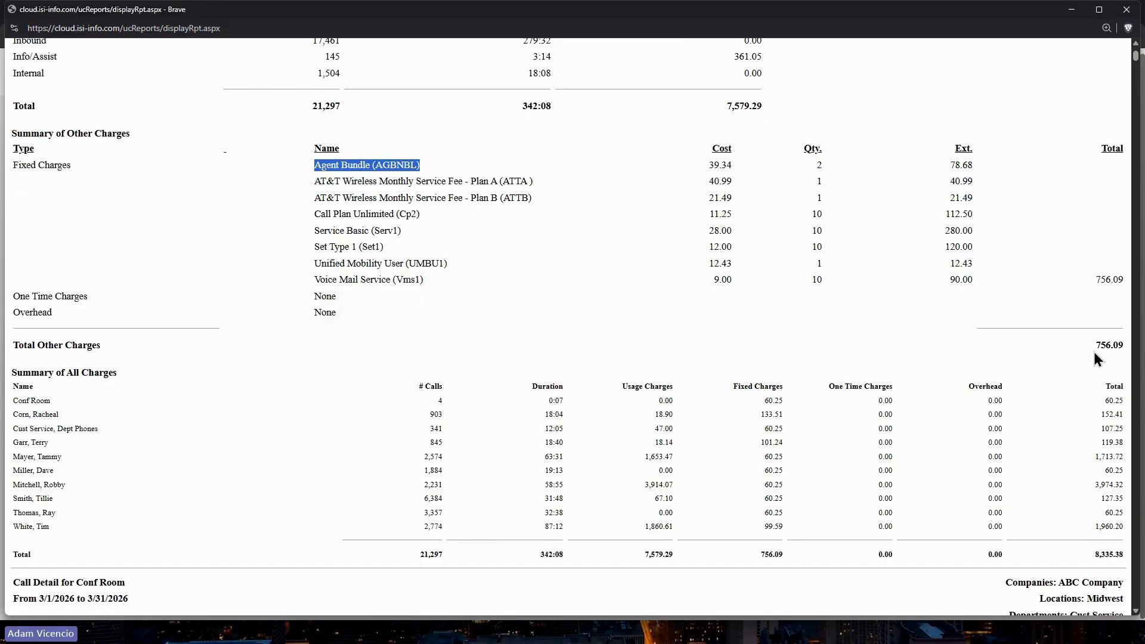
left_click_drag(1133, 355, 1063, 357)
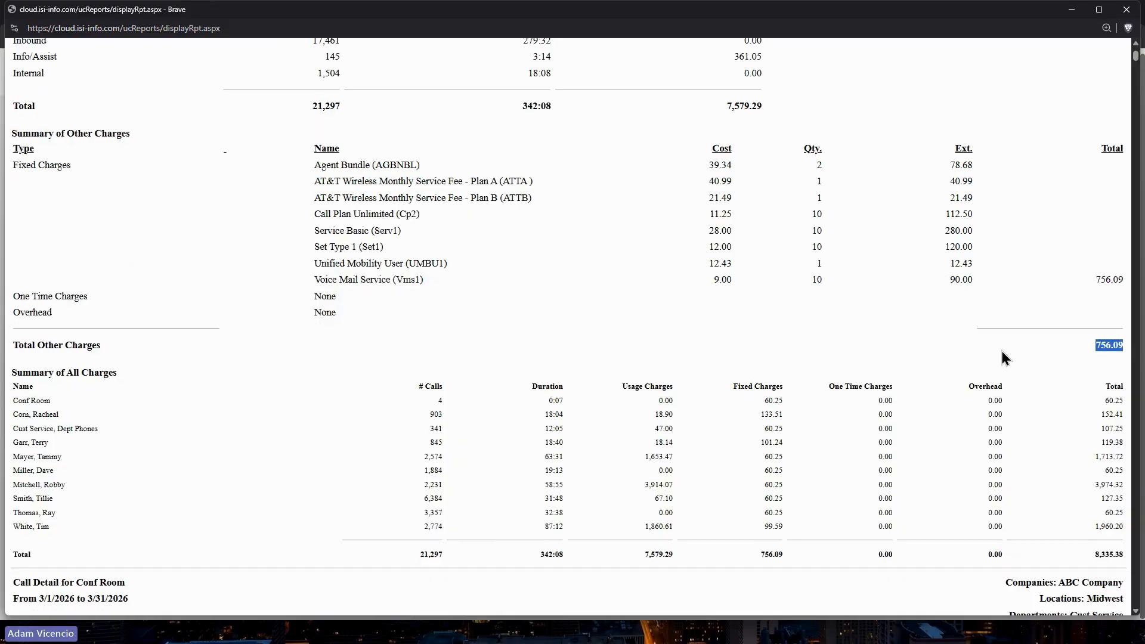
scroll(213, 411, "down", 2)
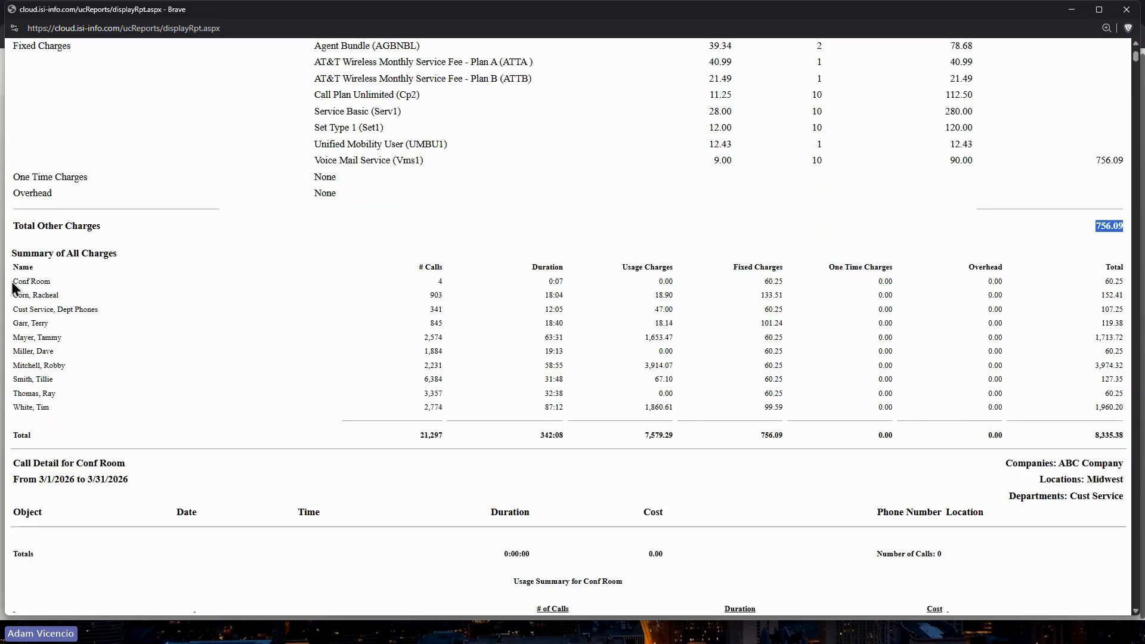
left_click_drag(14, 281, 682, 288)
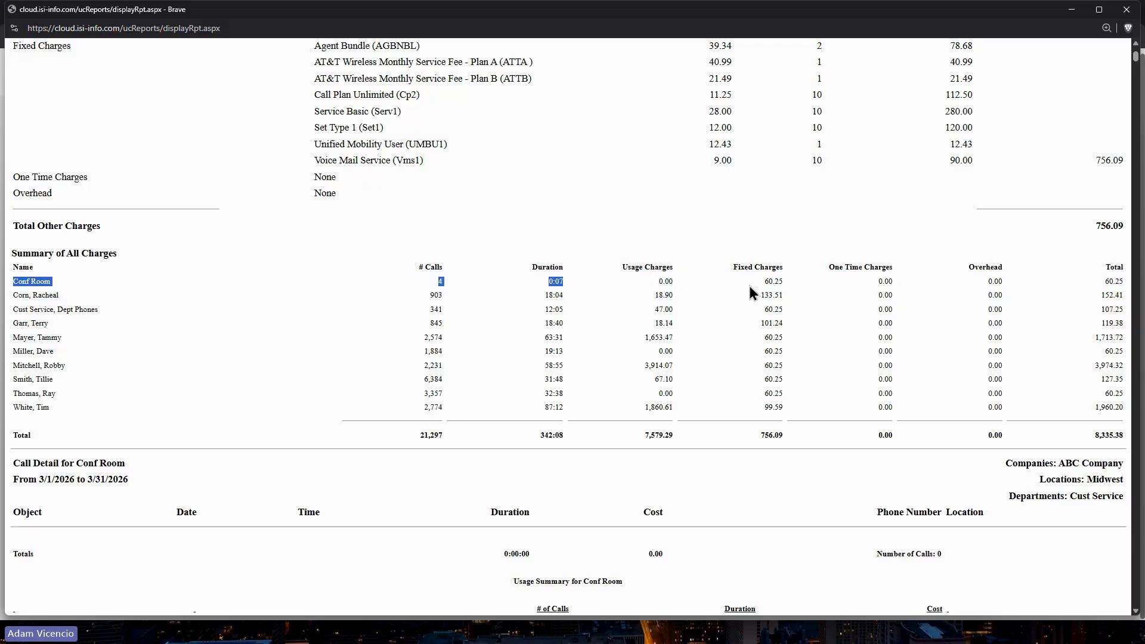
left_click_drag(1125, 437, 33, 136)
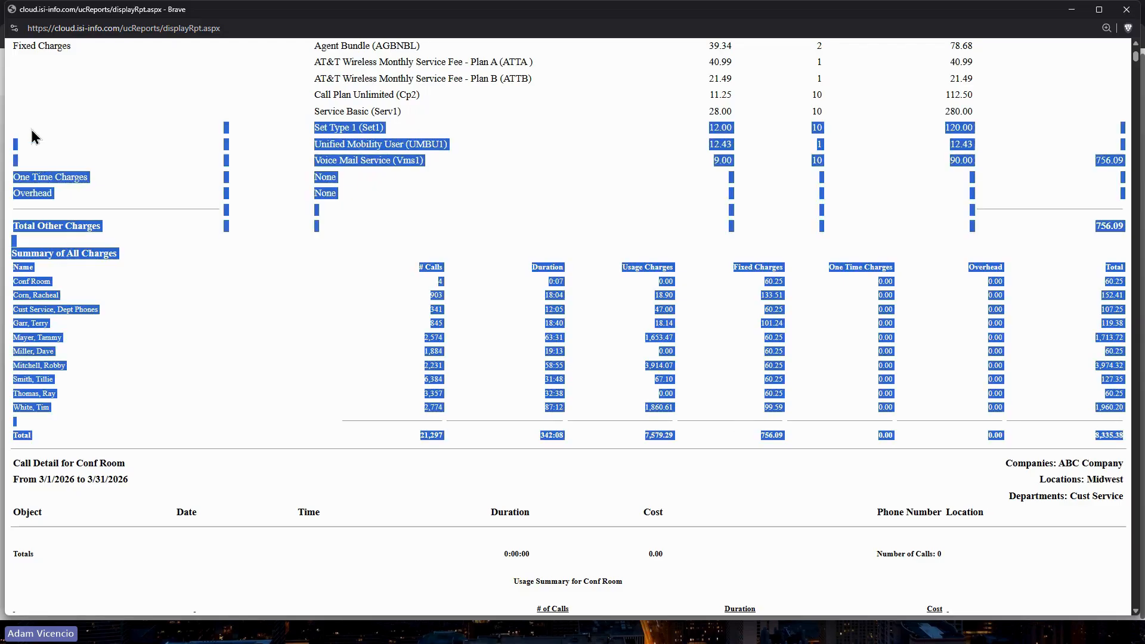
scroll(84, 210, "down", 5)
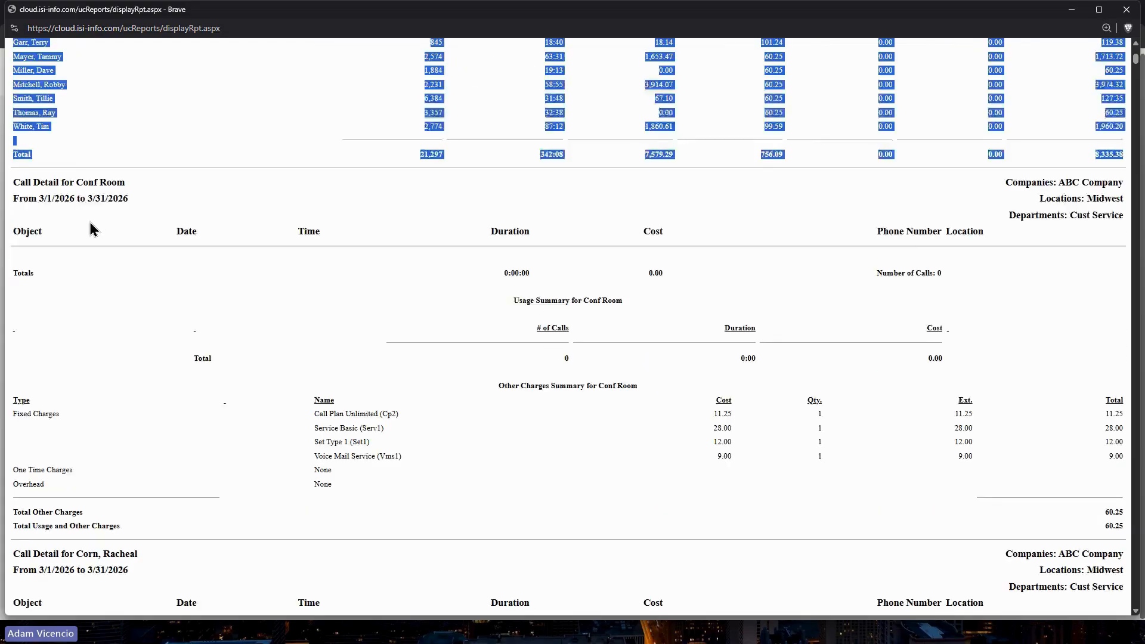
Step: Review the other charges summary for Conf Room and the call detail, usage summary and charge totals of the first individual owner
left_click(86, 233)
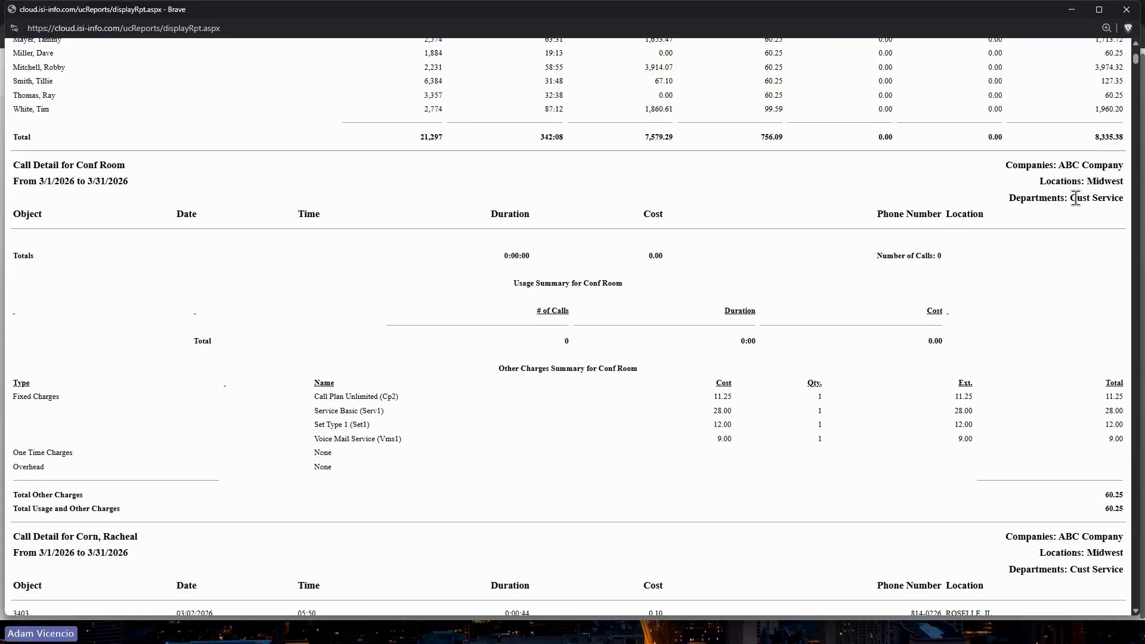
scroll(502, 349, "down", 5)
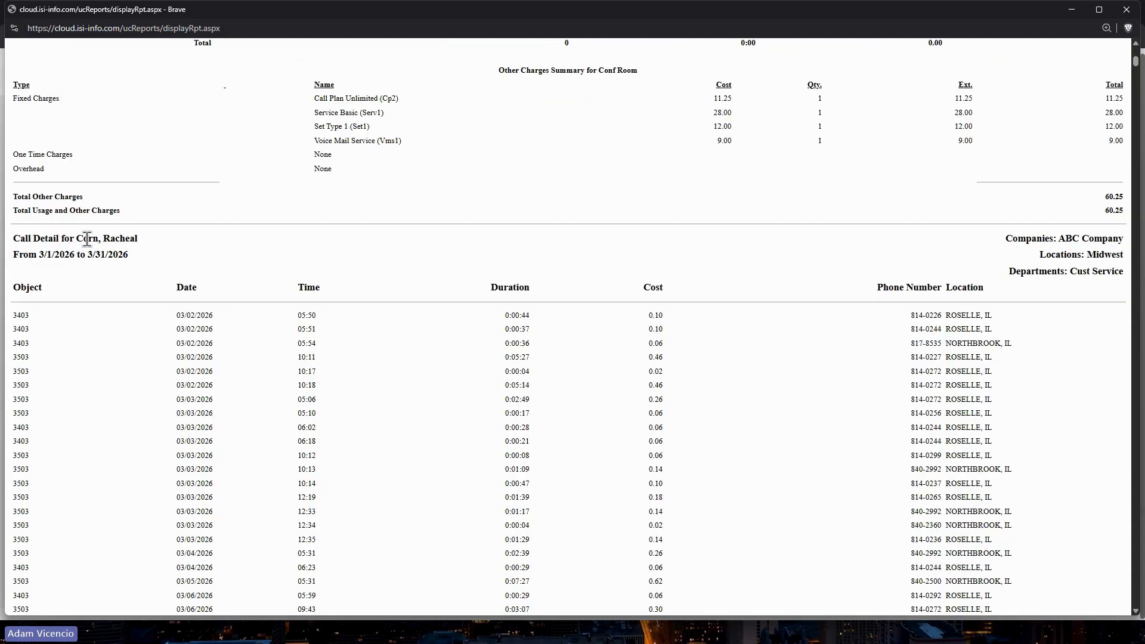
scroll(87, 239, "up", 4)
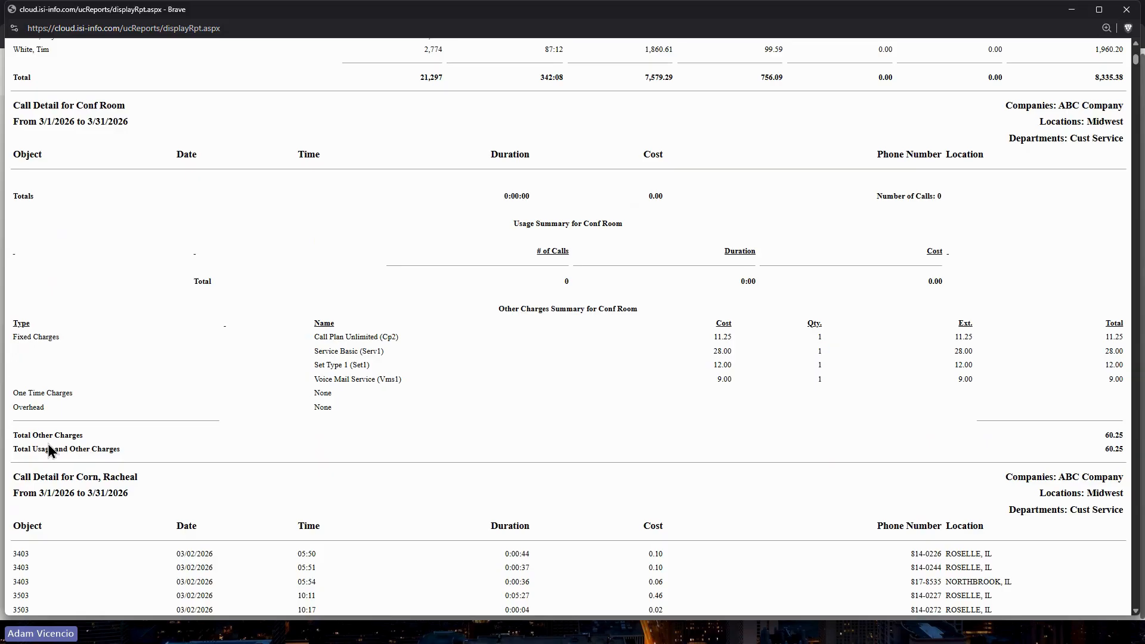
scroll(715, 357, "down", 4)
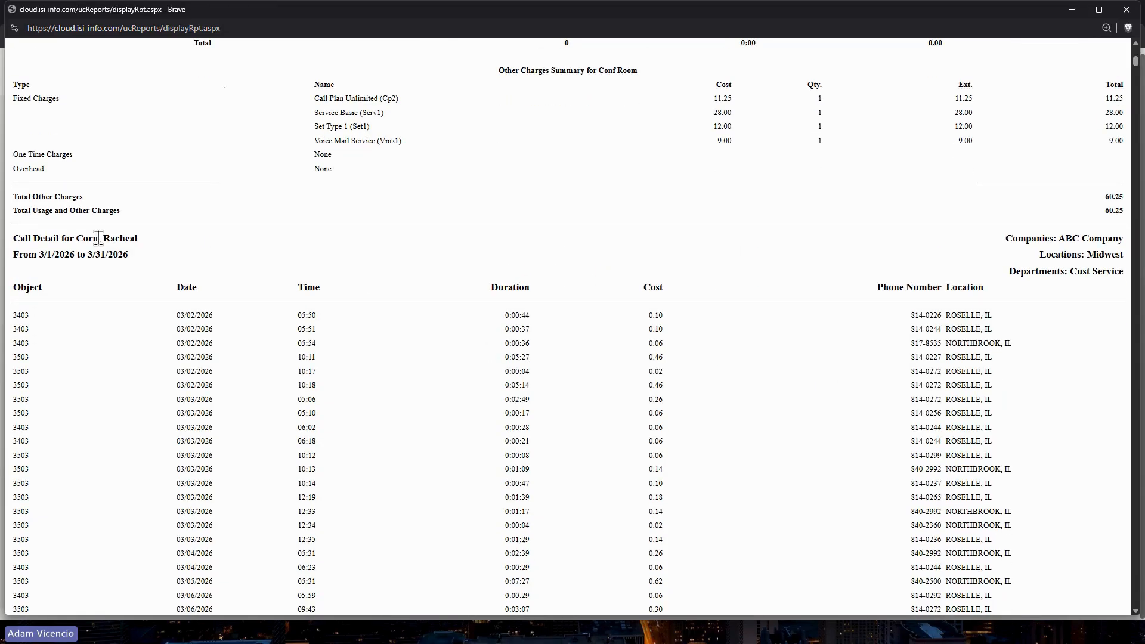
left_click_drag(5, 241, 310, 322)
scroll(514, 304, "down", 2)
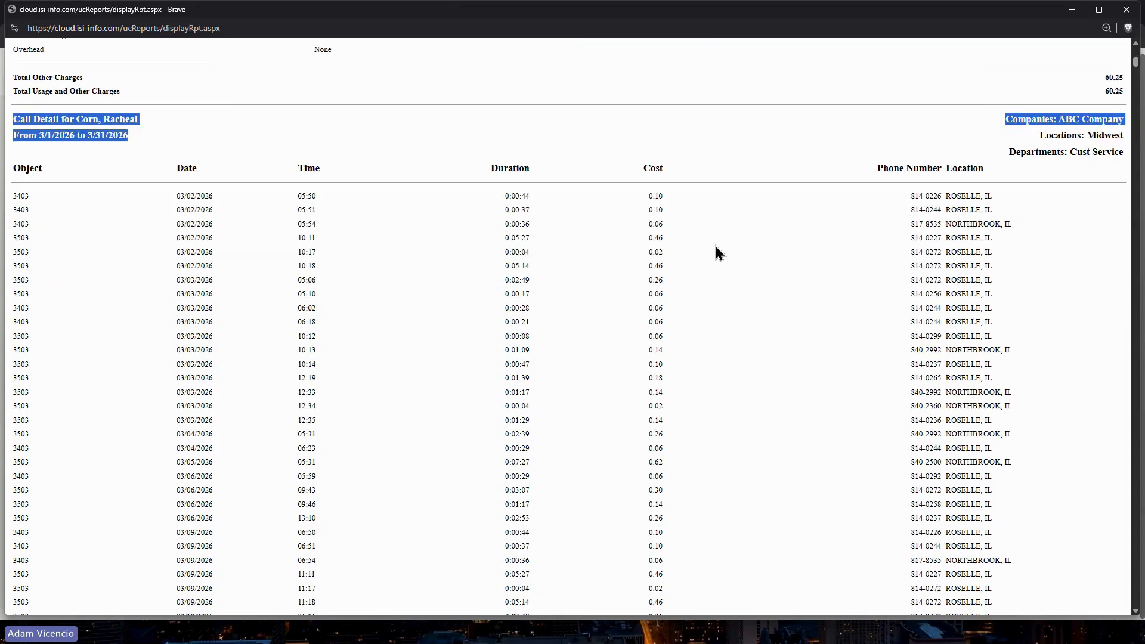
left_click(465, 237)
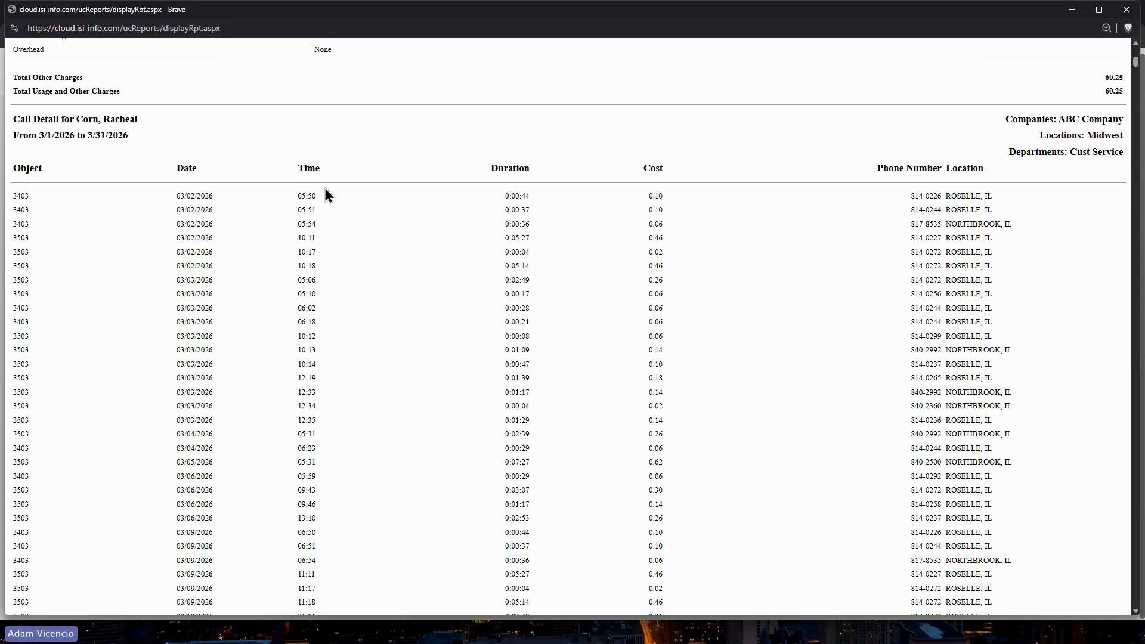
scroll(761, 252, "down", 10)
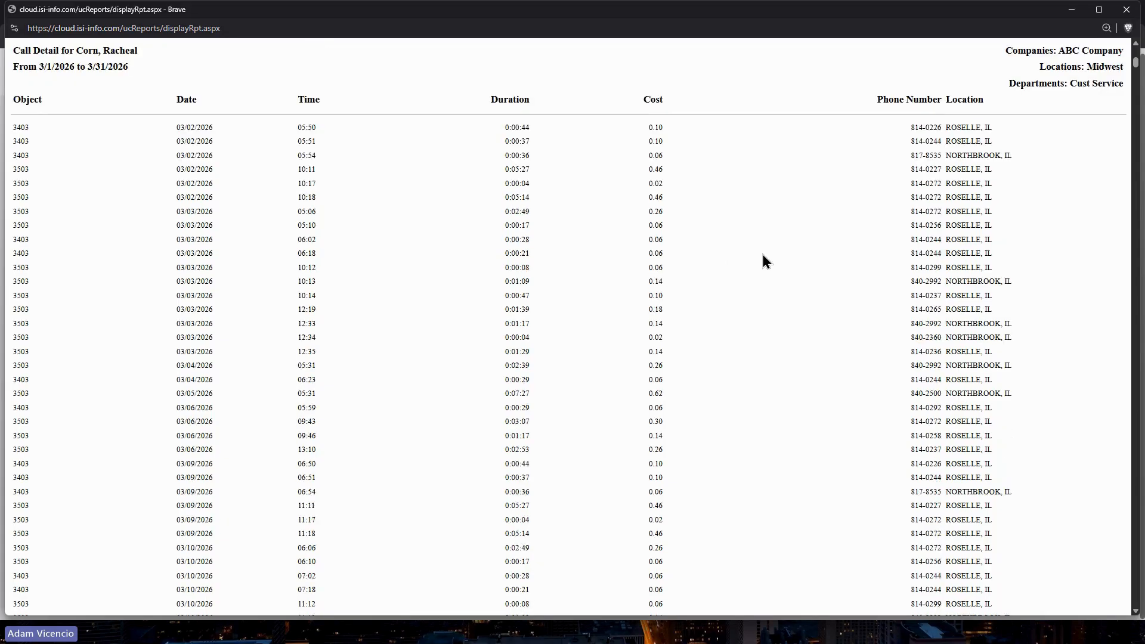
scroll(768, 269, "down", 15)
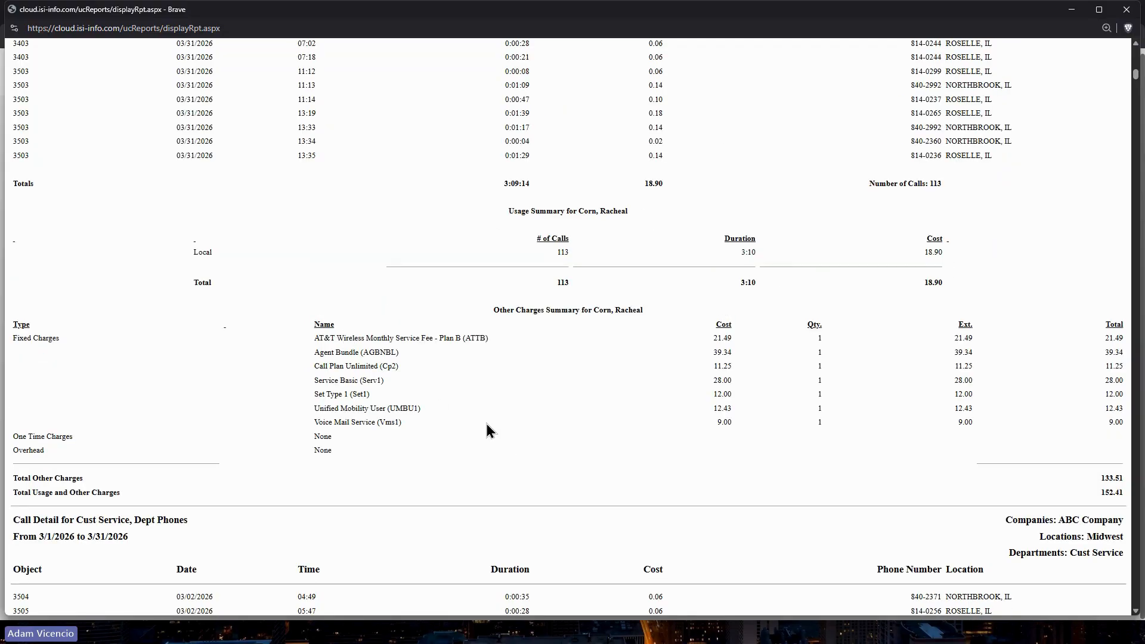
left_click_drag(1117, 492, 1073, 492)
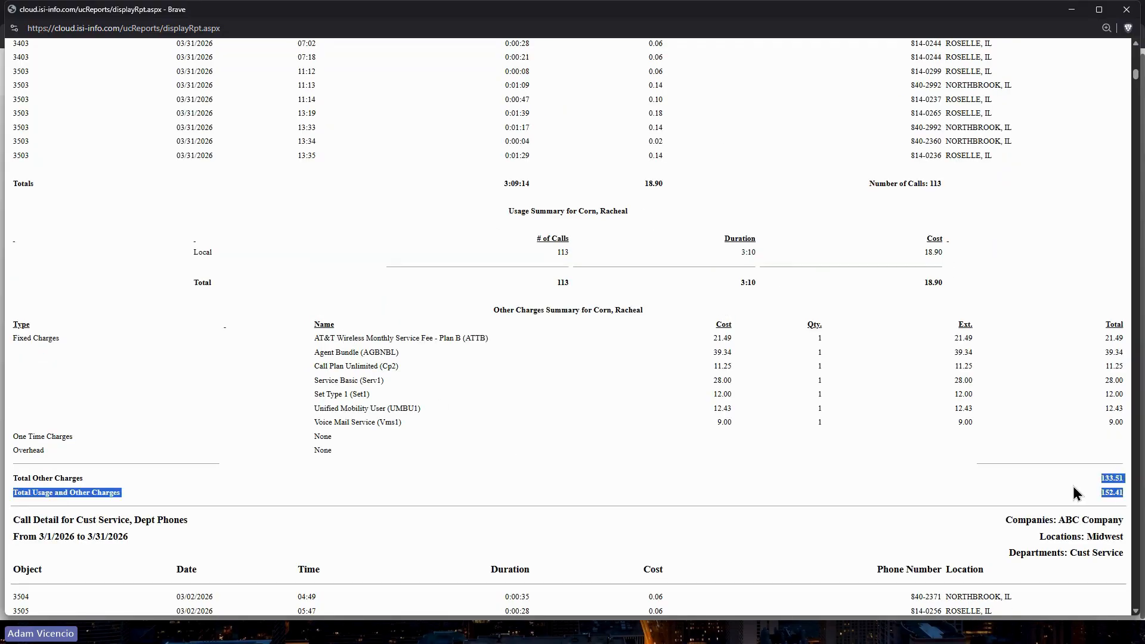
scroll(1070, 487, "down", 3)
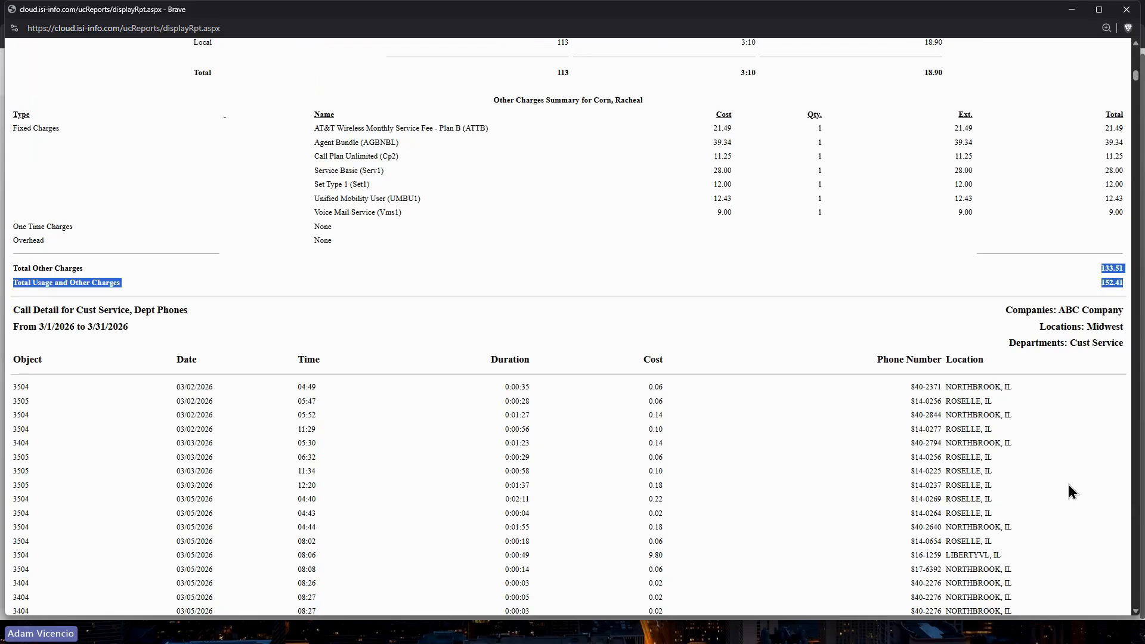
scroll(1067, 481, "down", 1)
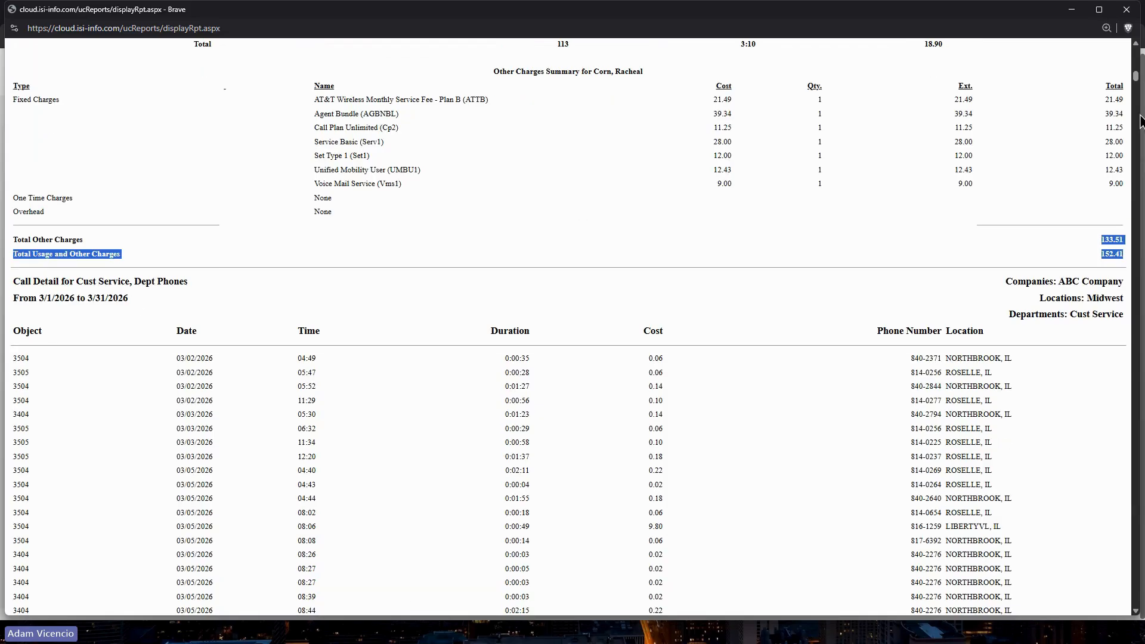
Step: Close the billing statement and leave the Tenant Billing by Organization report setup
left_click(1131, 16)
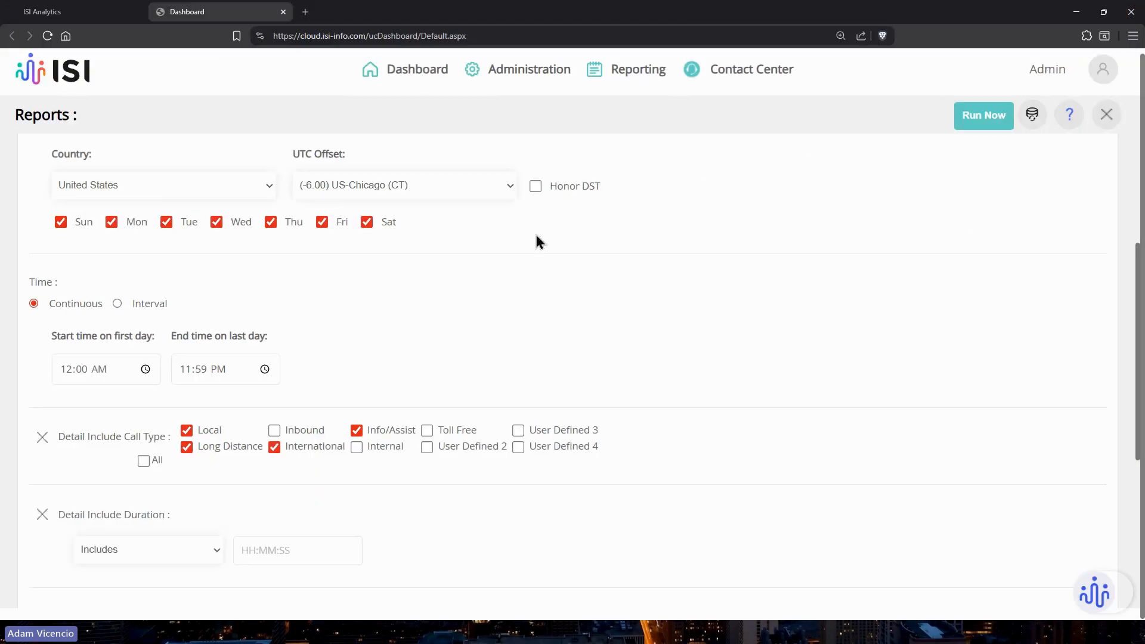
scroll(255, 299, "up", 5)
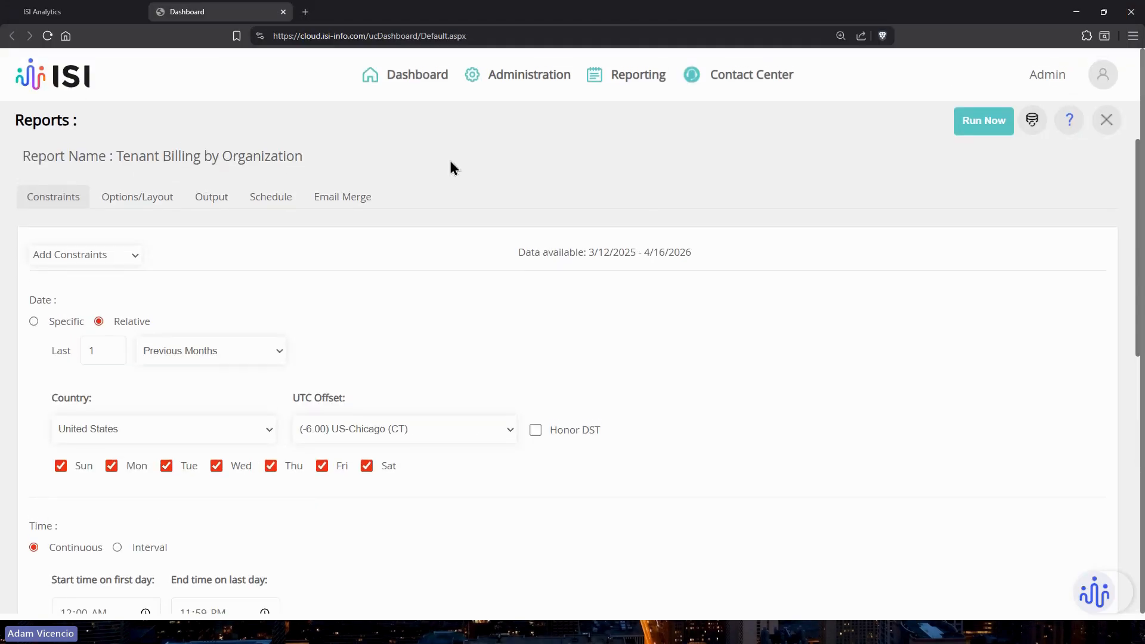
left_click(1105, 134)
left_click(532, 396)
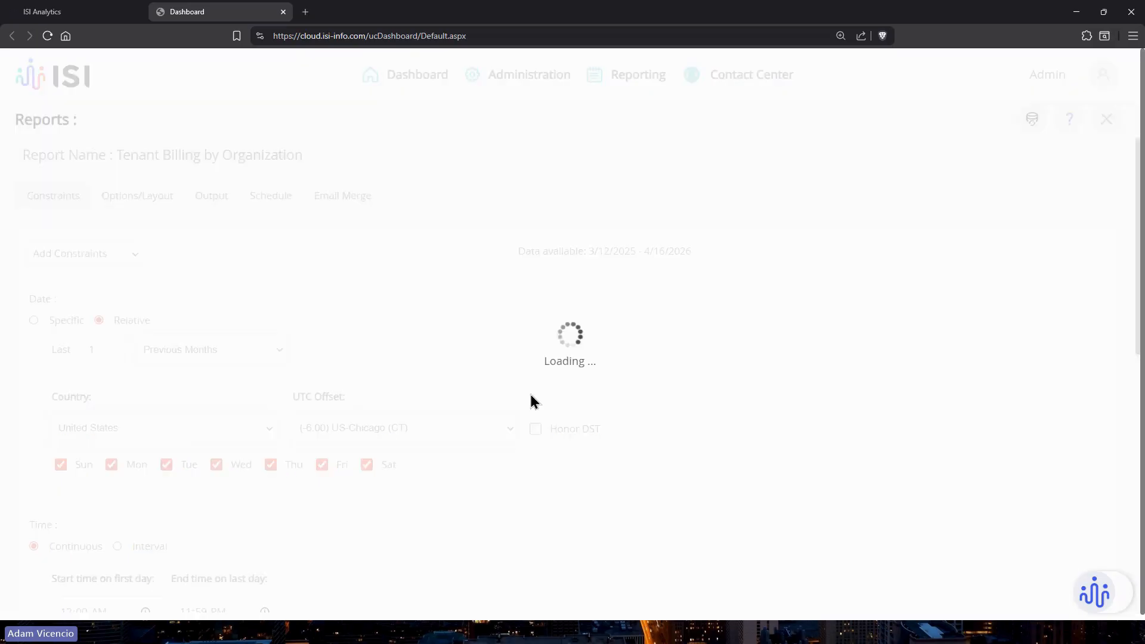
Step: Look through the Cost Allocation & Chargeback reports in the Master report menu, including the Tenant Billing variants
scroll(187, 475, "down", 15)
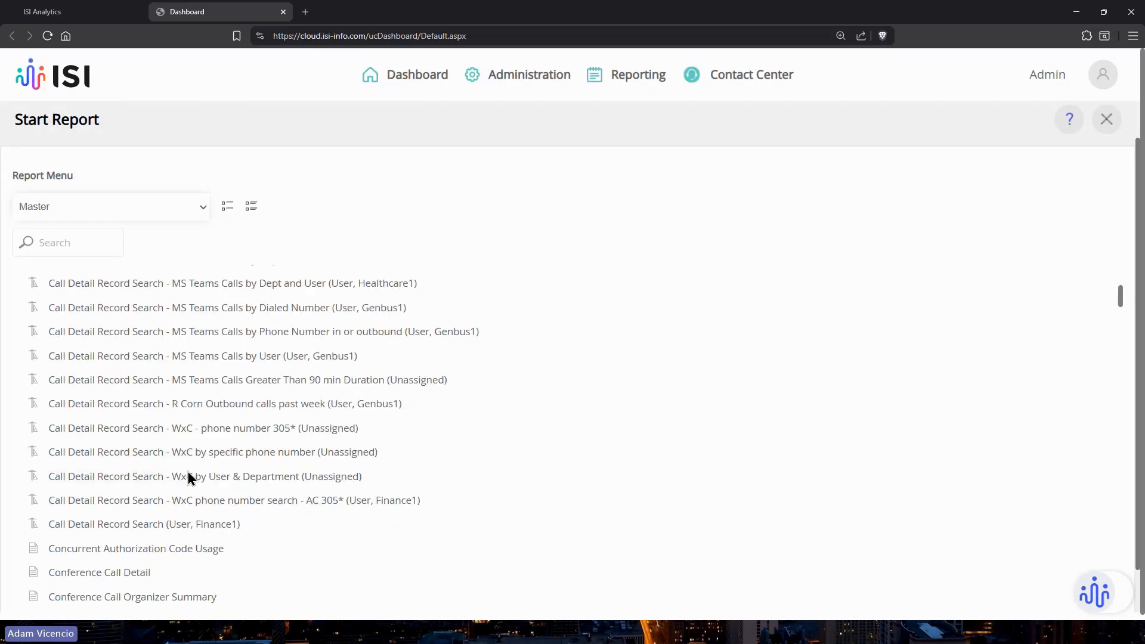
scroll(192, 471, "down", 20)
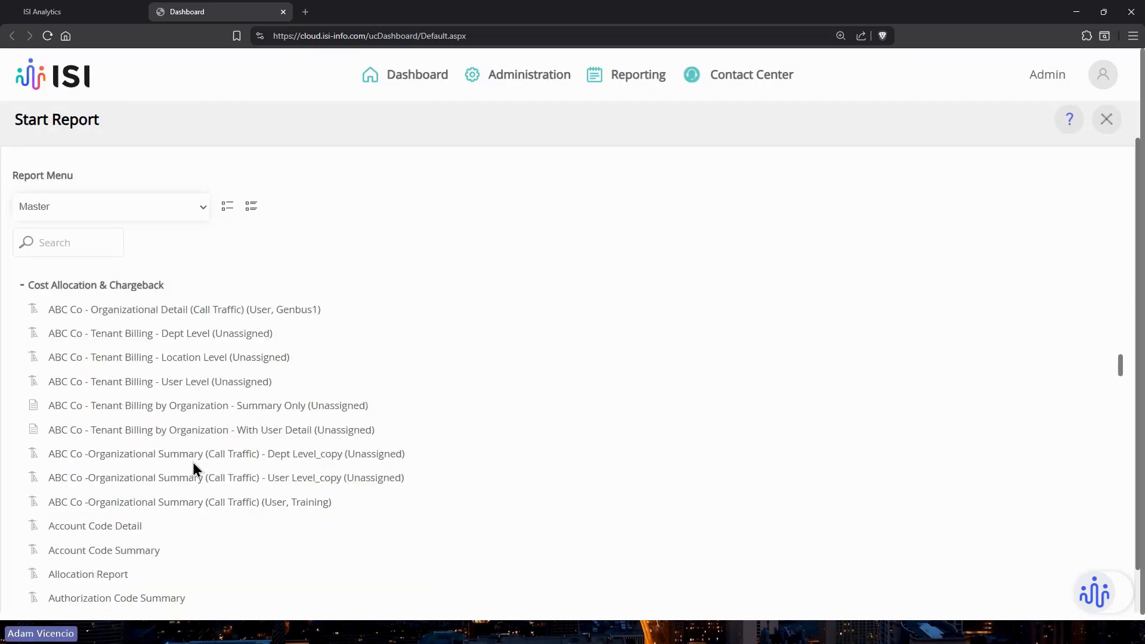
scroll(163, 383, "down", 3)
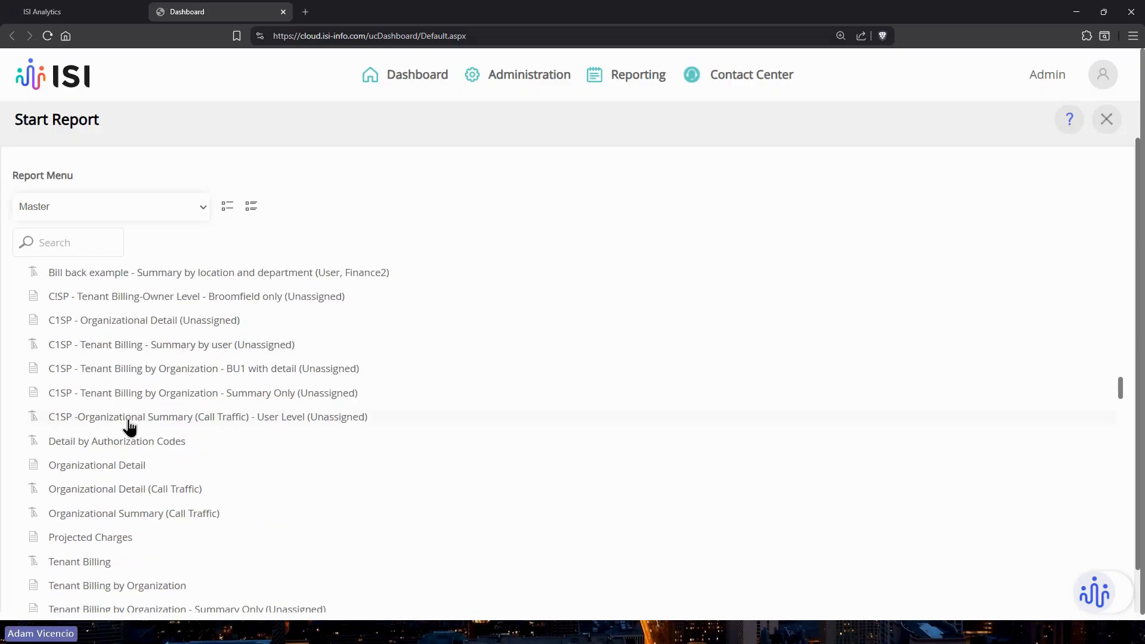
scroll(128, 428, "down", 2)
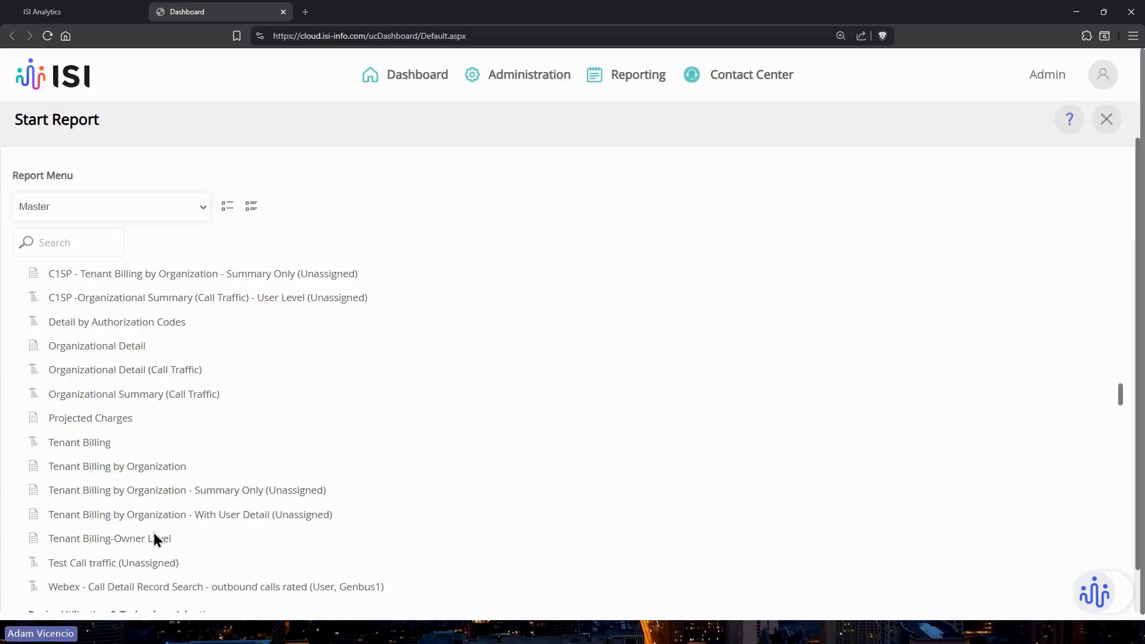
scroll(160, 528, "down", 1)
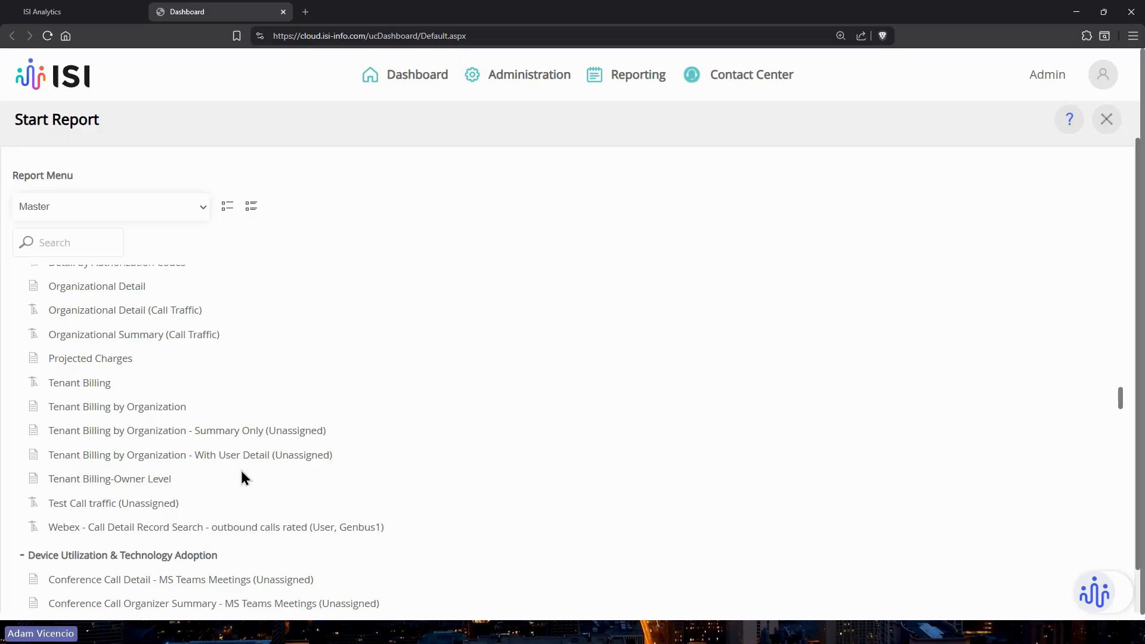
scroll(242, 472, "up", 3)
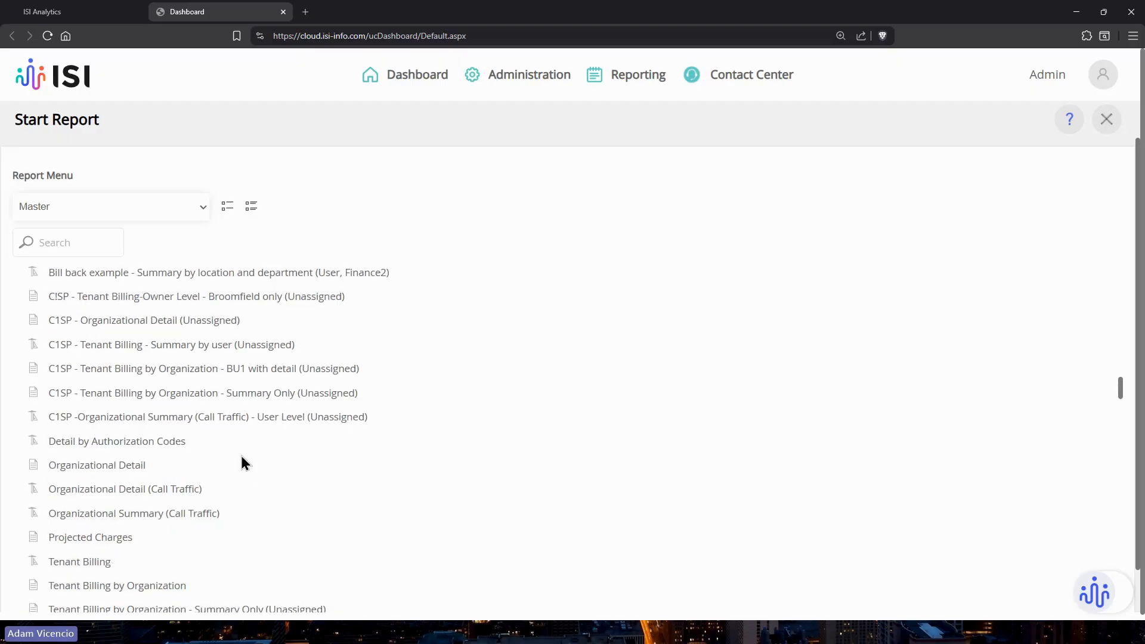
scroll(255, 488, "up", 10)
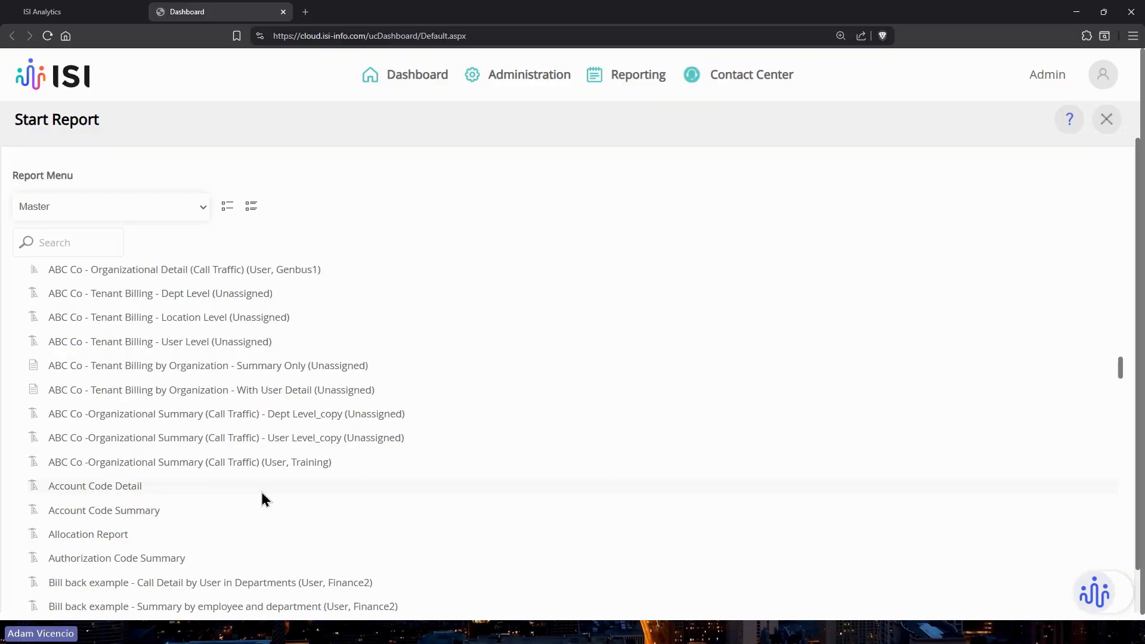
Step: Open the Call Detail Record Search report under Compliance & Corporate Security, leaving both report options unselected
scroll(262, 491, "up", 7)
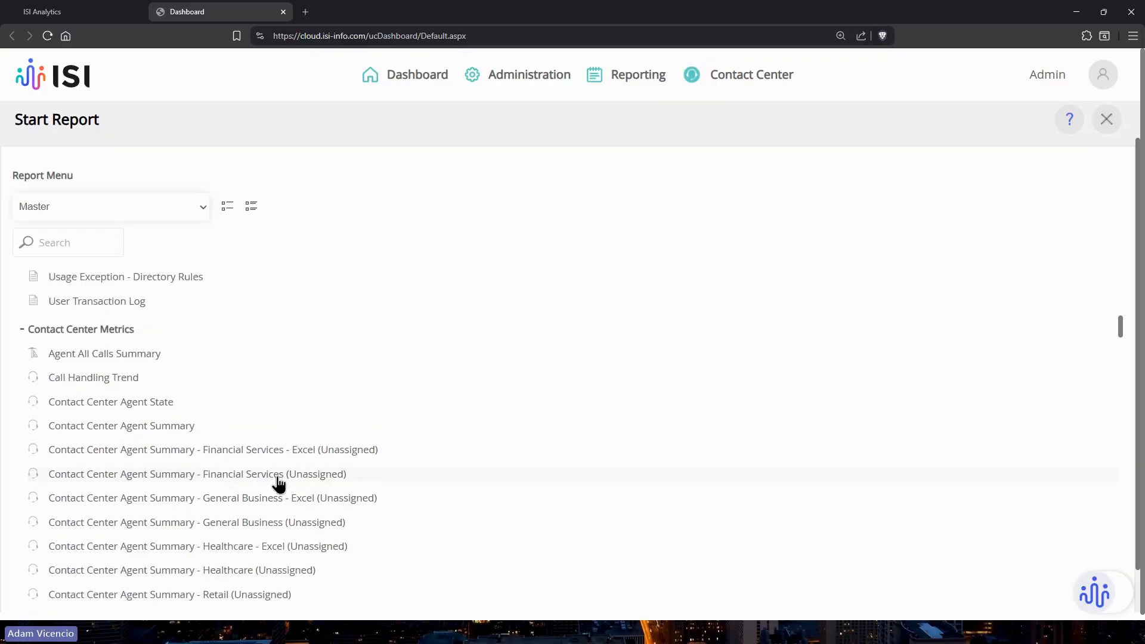
scroll(280, 477, "up", 3)
scroll(280, 466, "up", 10)
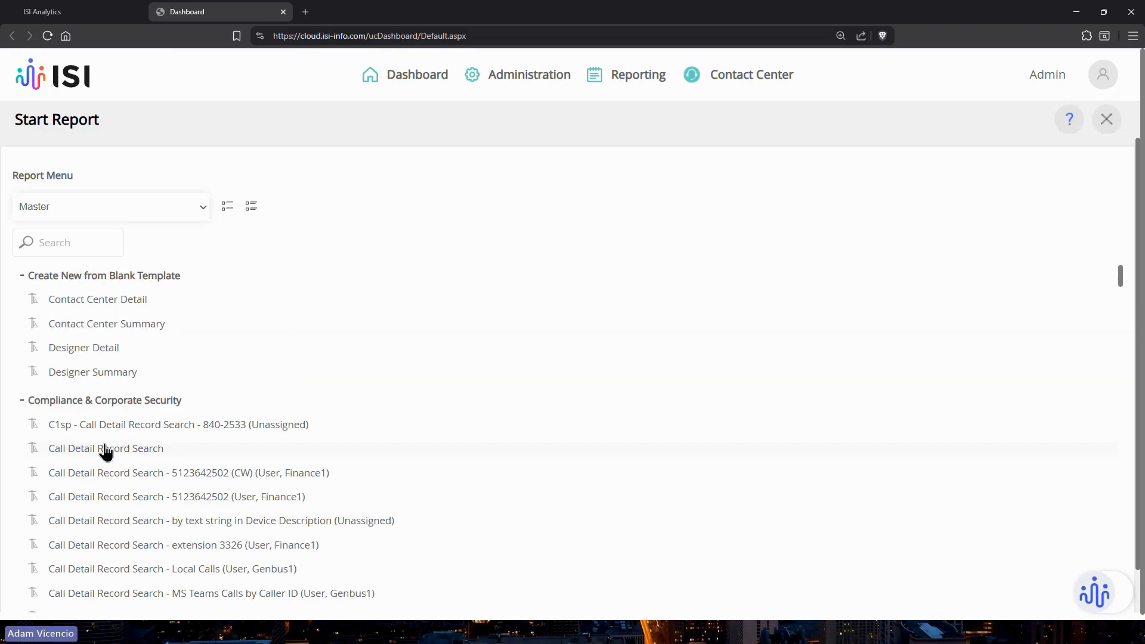
left_click(106, 449)
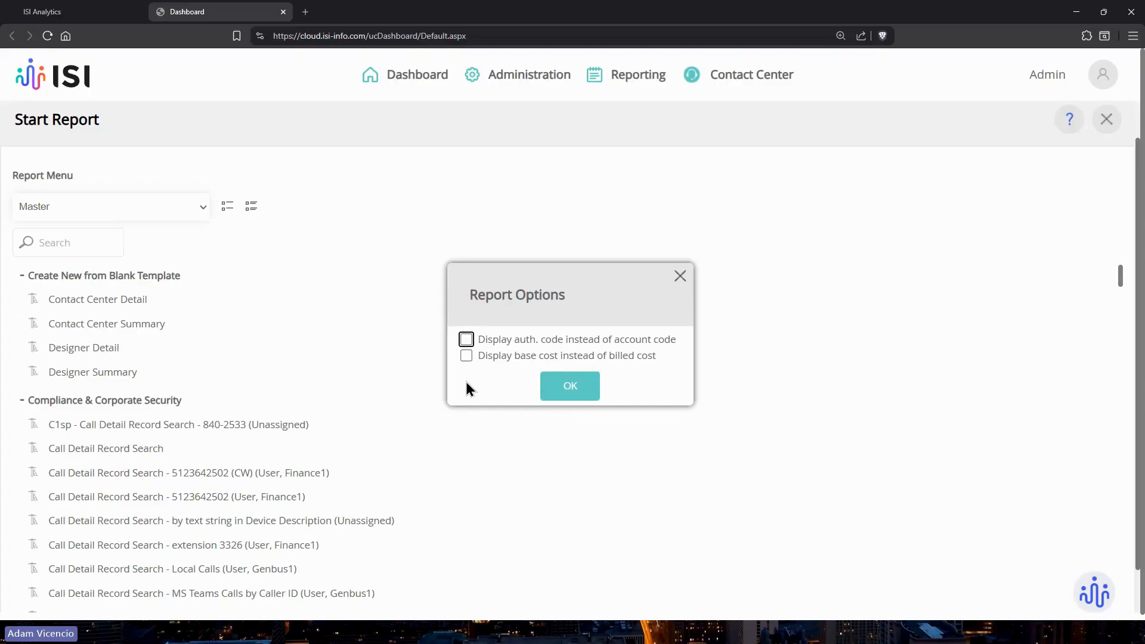
left_click(490, 397)
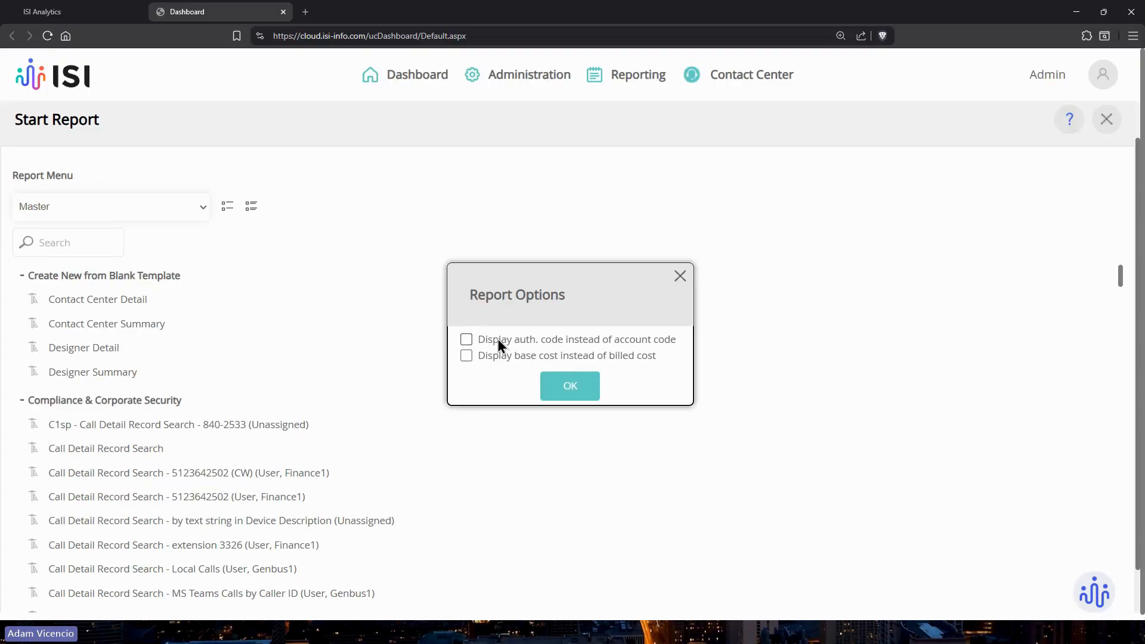
left_click(565, 387)
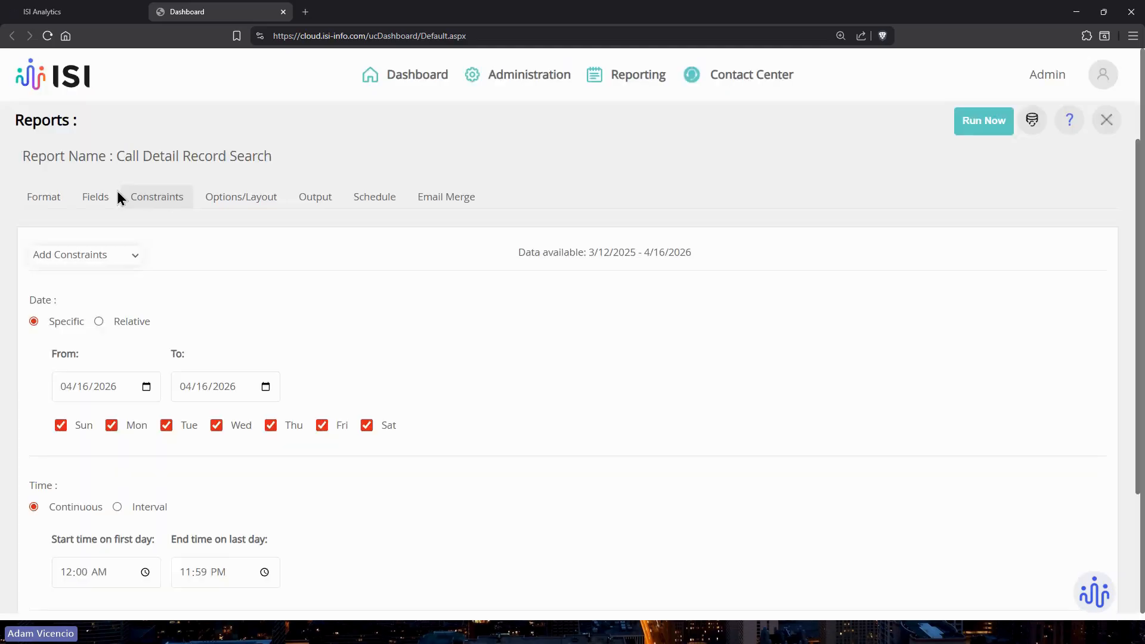
Step: Remove the Data Source, Facility and Account columns from the report's fields
left_click(96, 197)
scroll(557, 448, "down", 2)
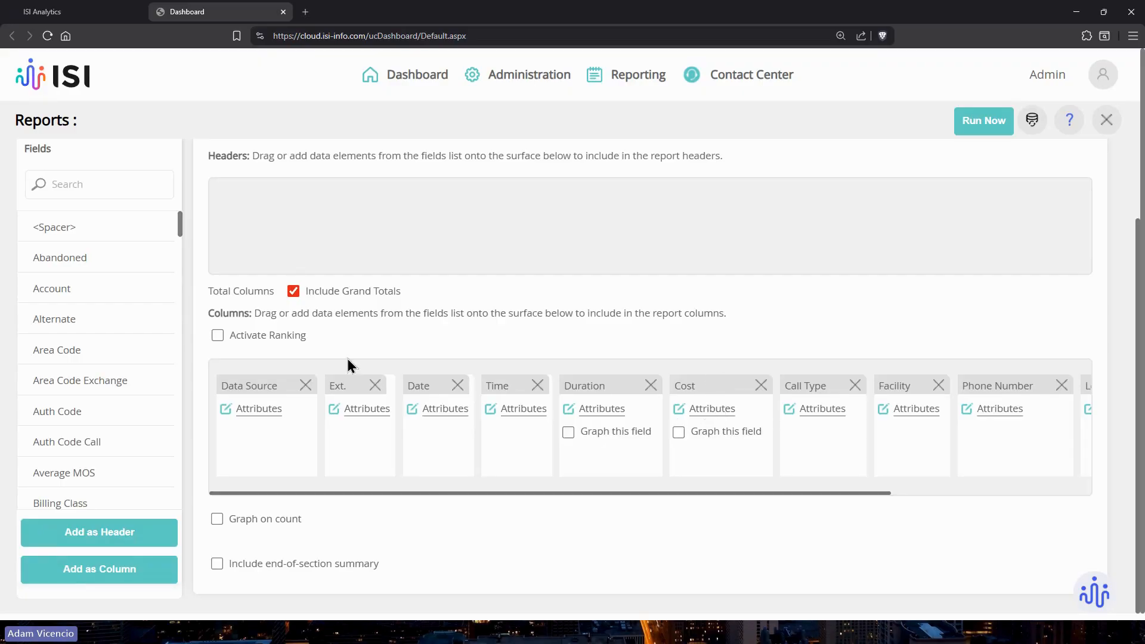
left_click(305, 385)
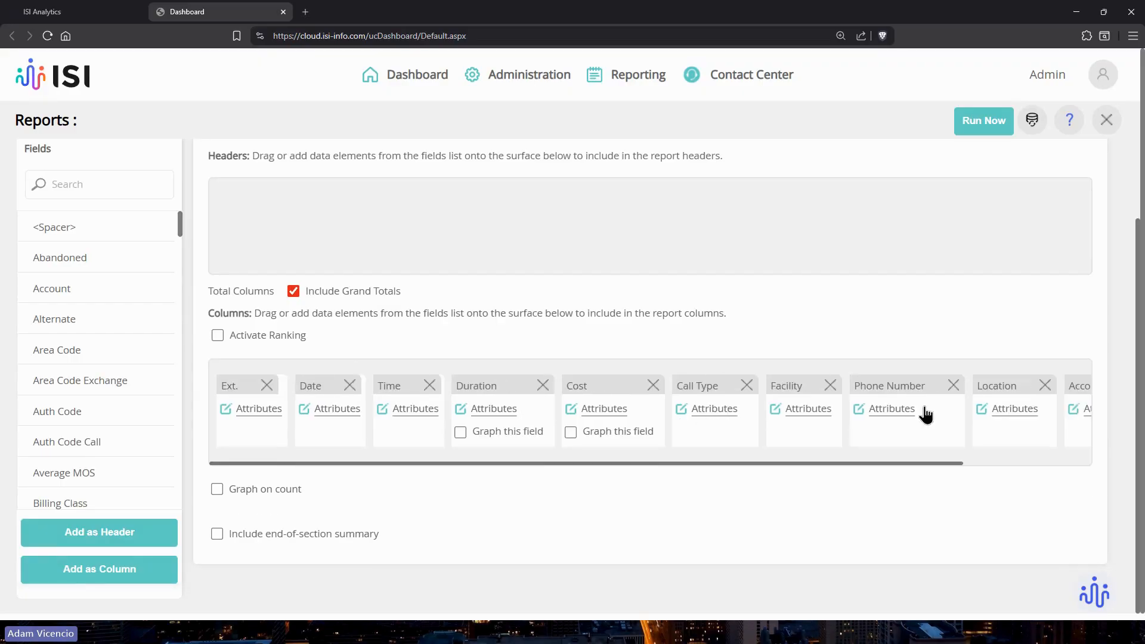
left_click(830, 387)
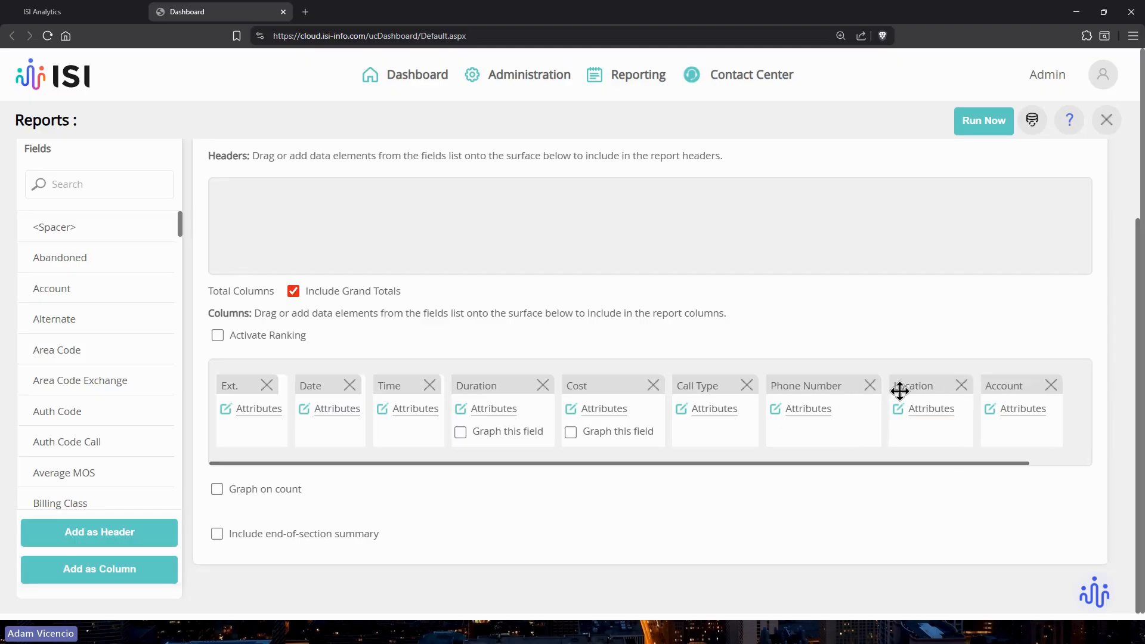
left_click(1050, 386)
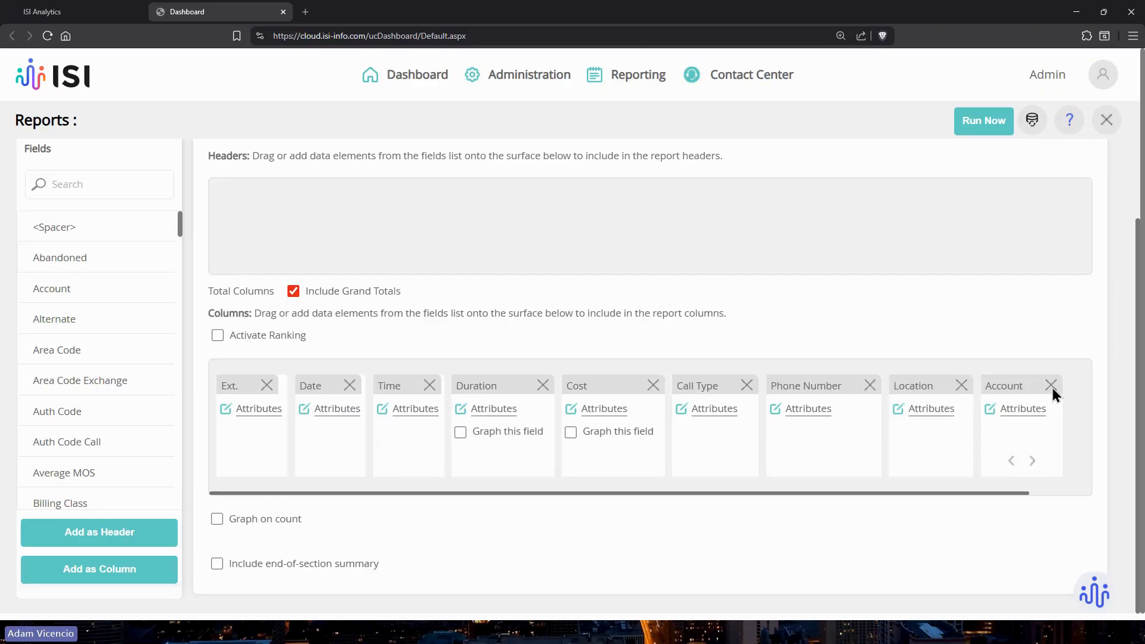
Step: Find the Owner Name field by searching for "owner" and add it to the report headers
left_click(88, 184)
type("pd")
key("BackSpace")
key("BackSpace")
type("owner")
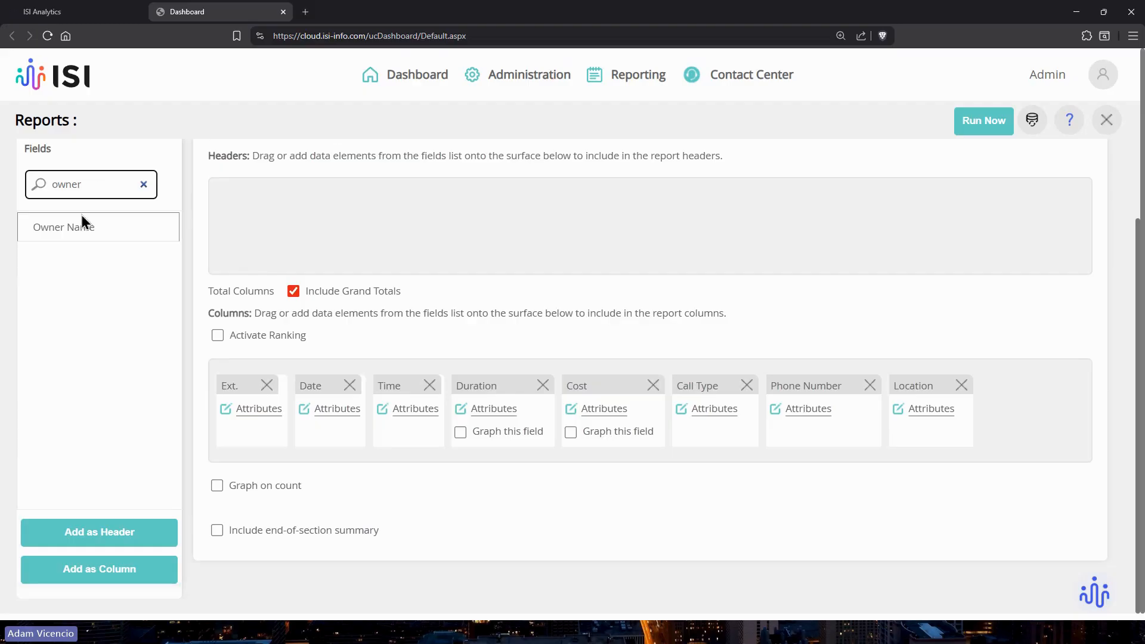
left_click_drag(81, 224, 281, 230)
scroll(274, 230, "up", 1)
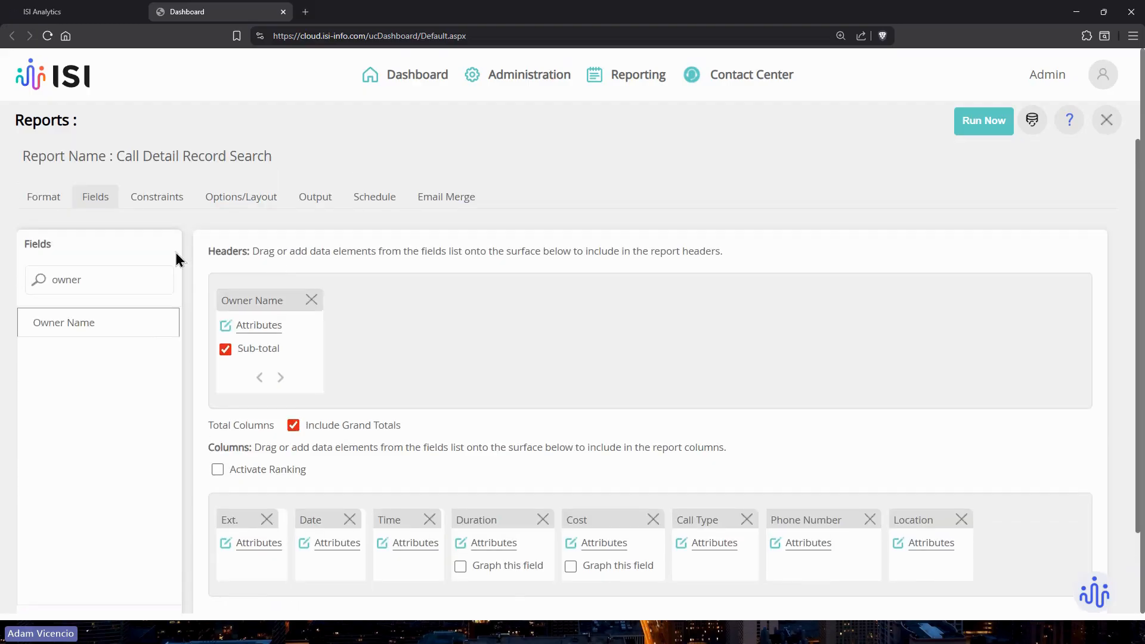
Step: Set the report's date constraint to a relative range of the last 1 week
left_click(154, 197)
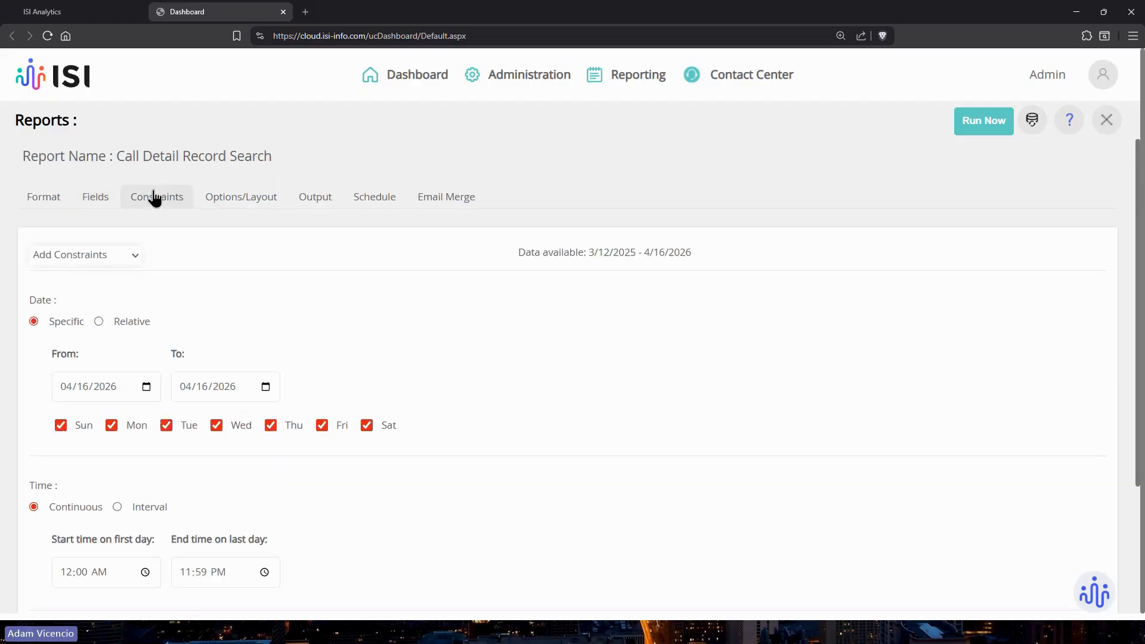
left_click(99, 322)
left_click(140, 339)
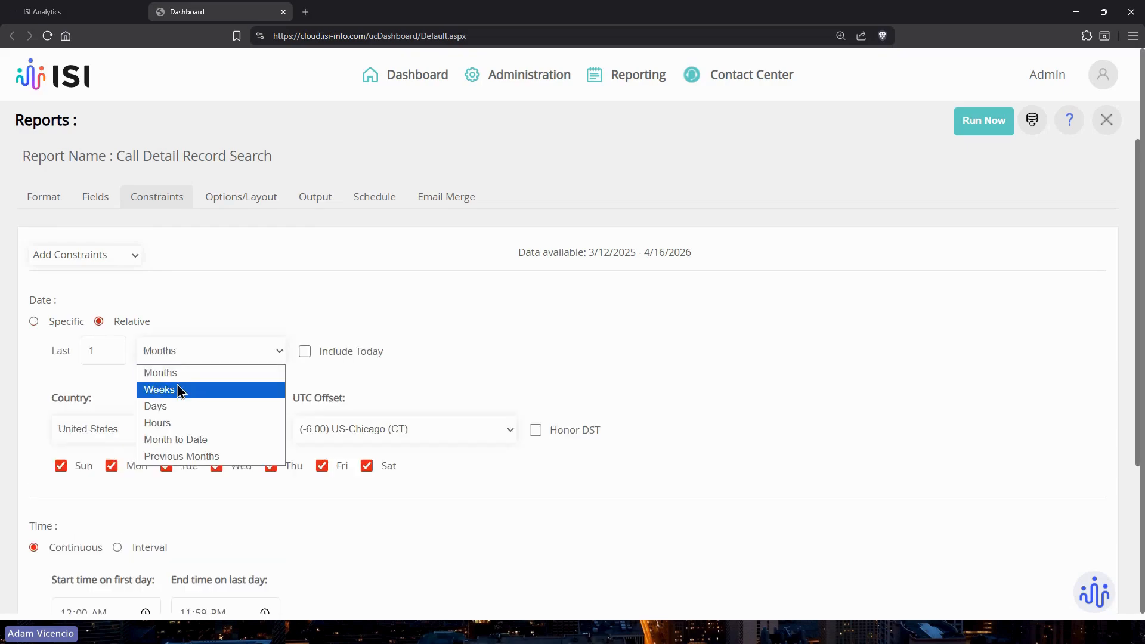
left_click(180, 390)
scroll(185, 392, "down", 3)
scroll(186, 388, "up", 3)
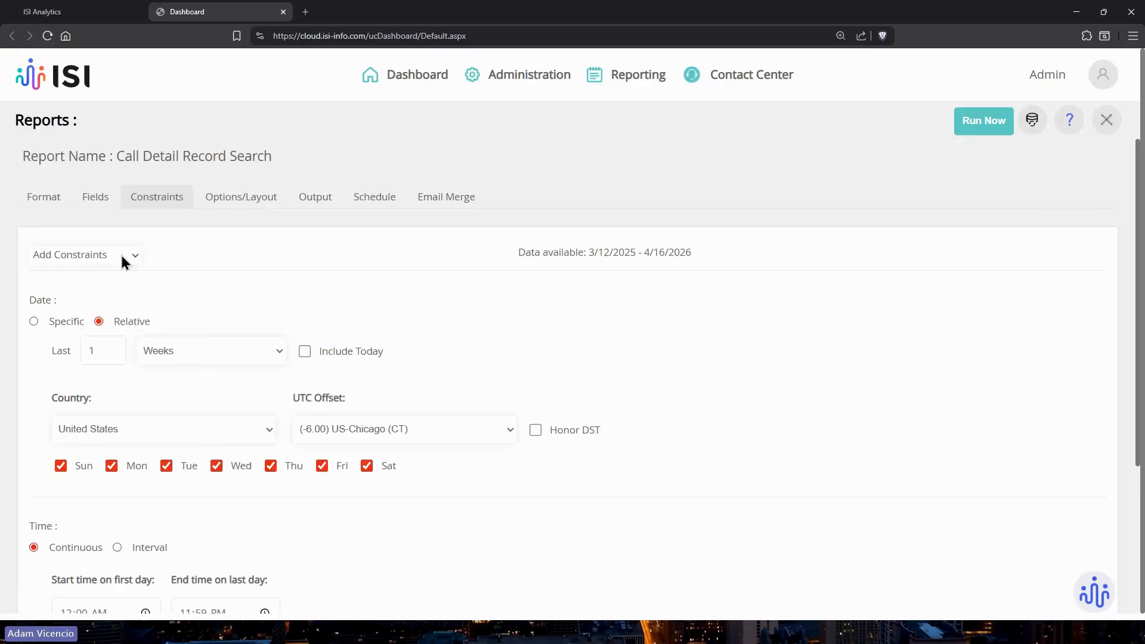
Step: Add a Companies Name constraint to the report and set it to include ABC Company
left_click(122, 257)
scroll(112, 397, "down", 5)
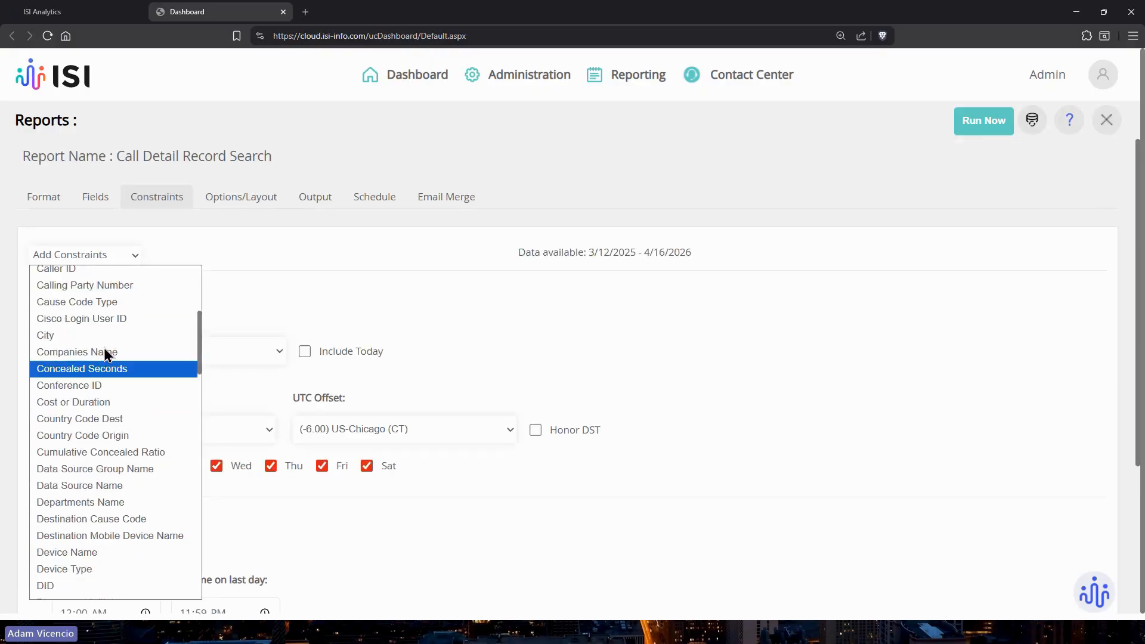
left_click(105, 352)
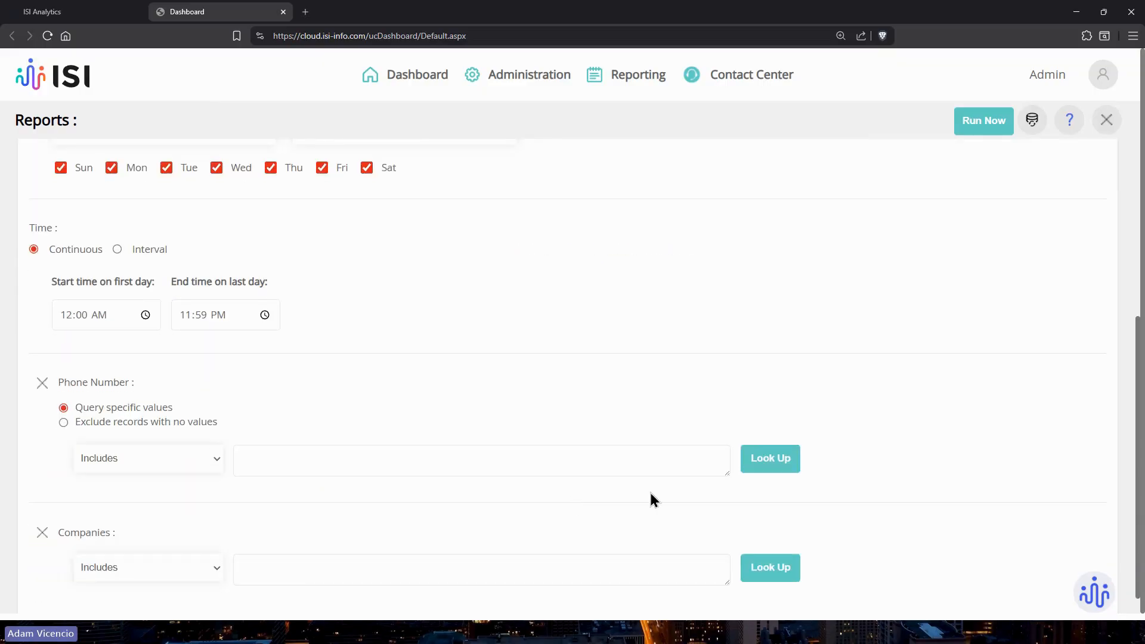
left_click(782, 573)
left_click(172, 290)
left_click(577, 574)
Step: Add a Departments Name constraint that includes the Cust Service department under ABC Company\Midwest
scroll(173, 292, "up", 3)
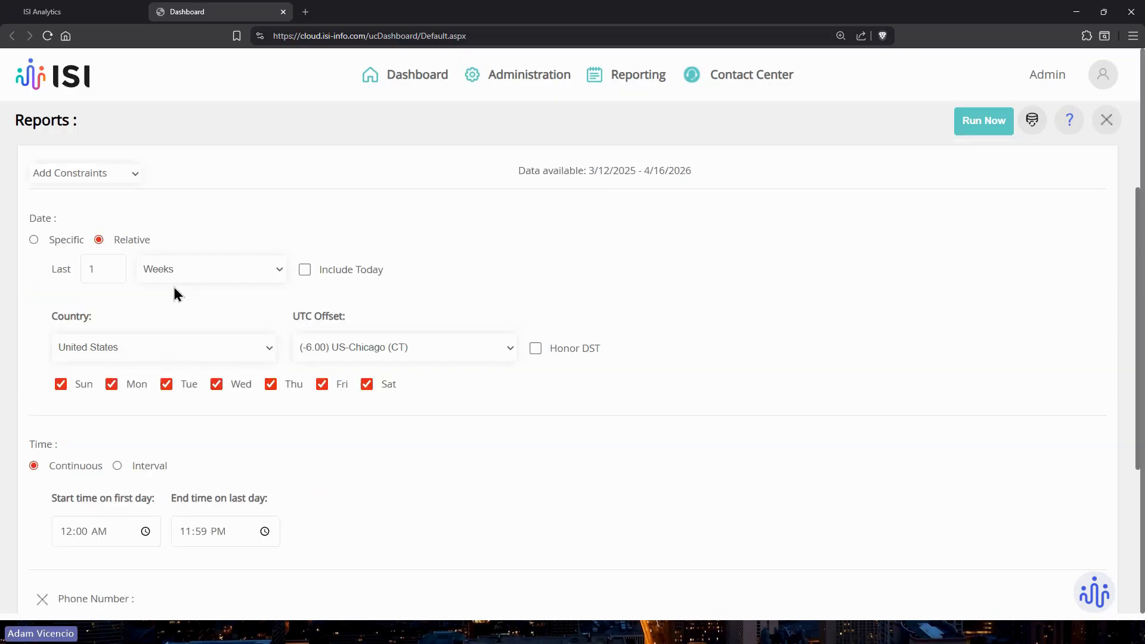
left_click(119, 197)
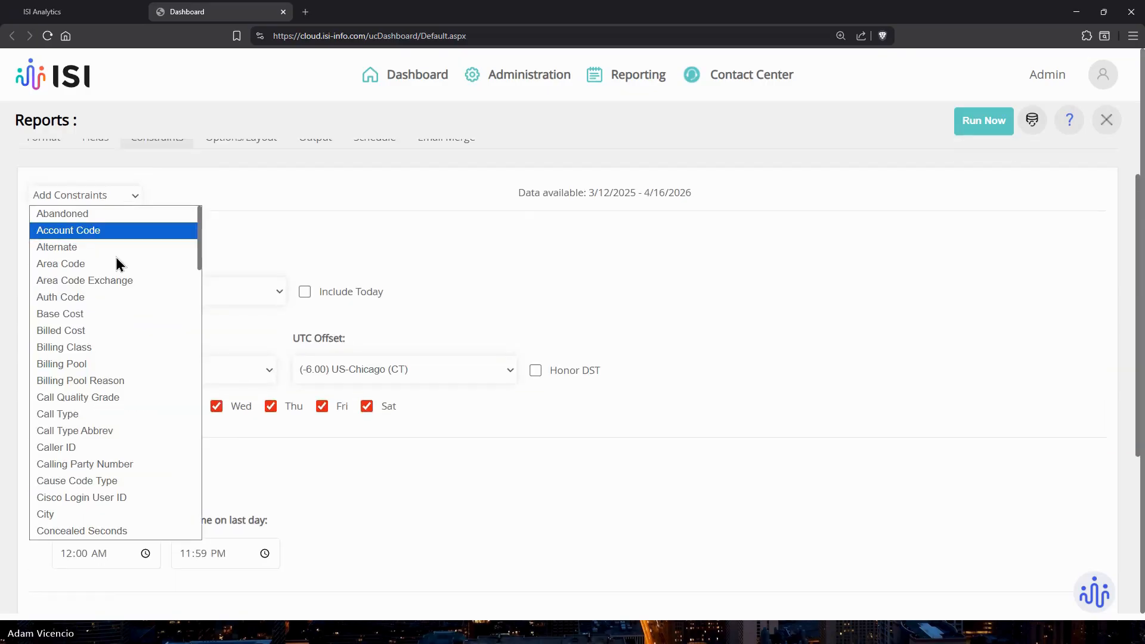
scroll(116, 286, "down", 4)
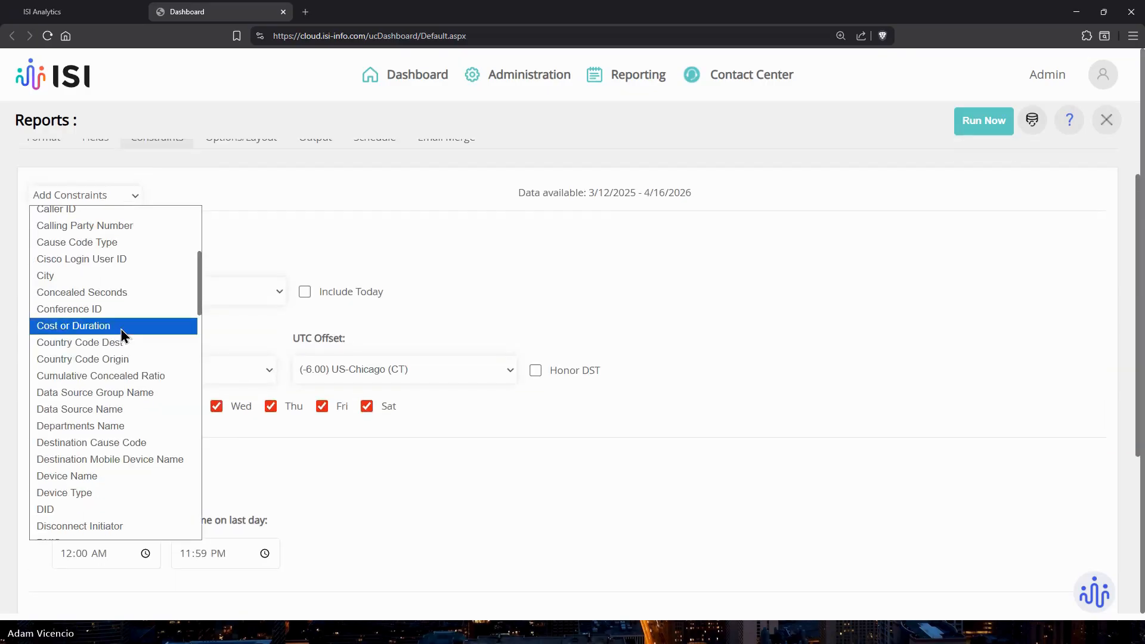
left_click(105, 424)
left_click(773, 557)
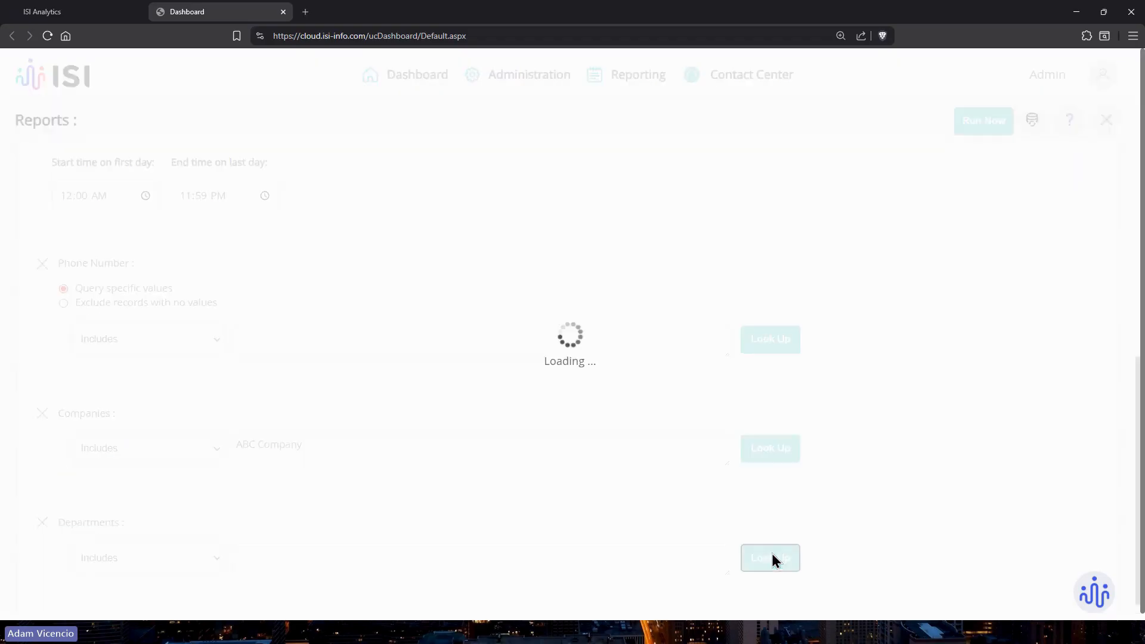
left_click(172, 411)
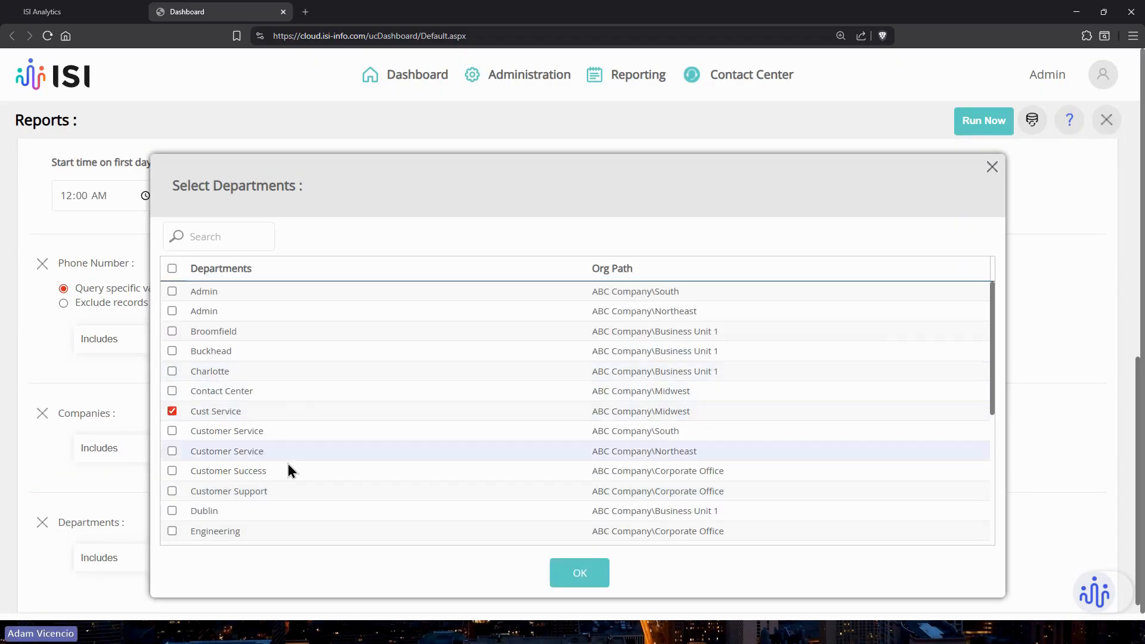
left_click(580, 572)
Step: Run the Call Detail Record Search report as HTML and inspect the individual call records grouped by owner name
left_click(992, 121)
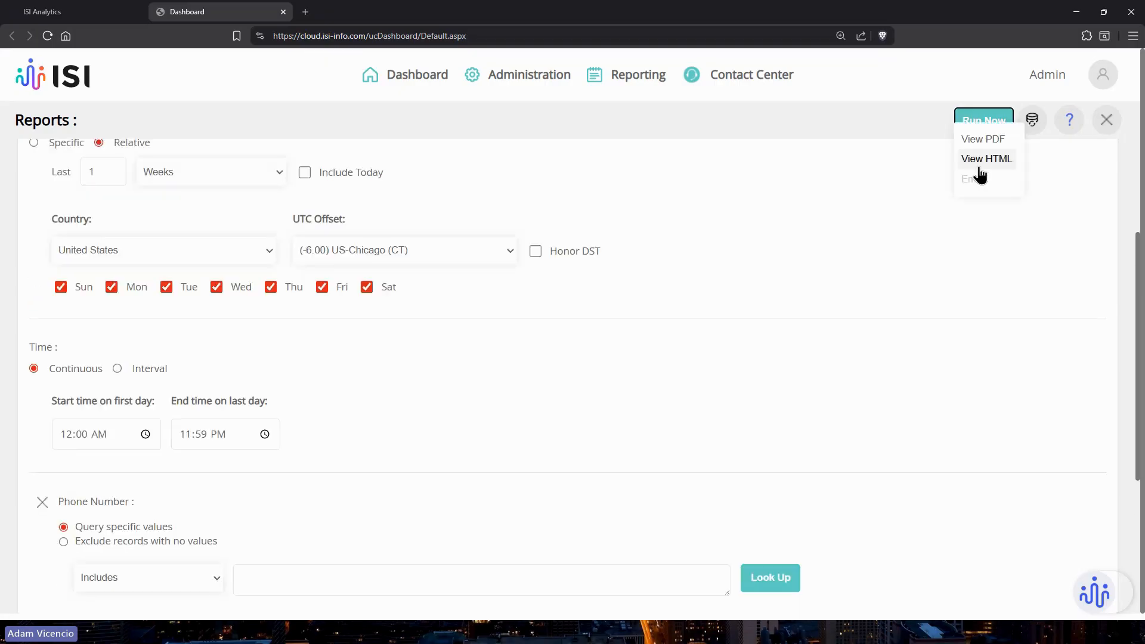
left_click(981, 160)
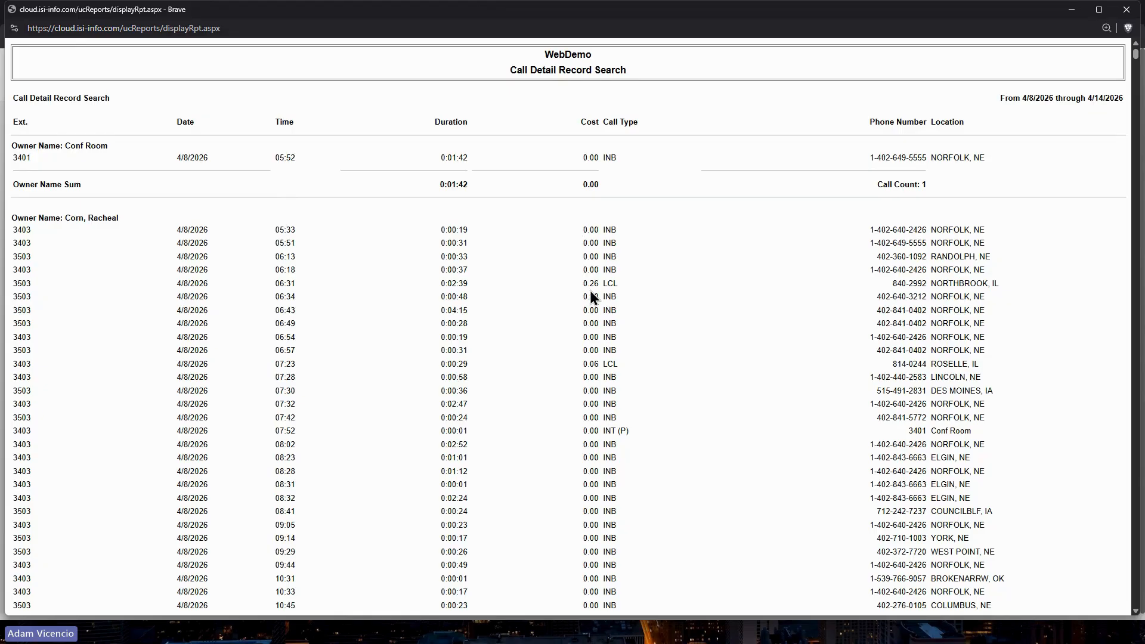
double_click(590, 256)
left_click(591, 257)
left_click_drag(617, 279, 989, 284)
Step: Review the Owner Name Sum row with its duration, cost and call count, and close the report window
scroll(564, 410, "down", 3)
scroll(564, 410, "down", 18)
scroll(567, 411, "down", 20)
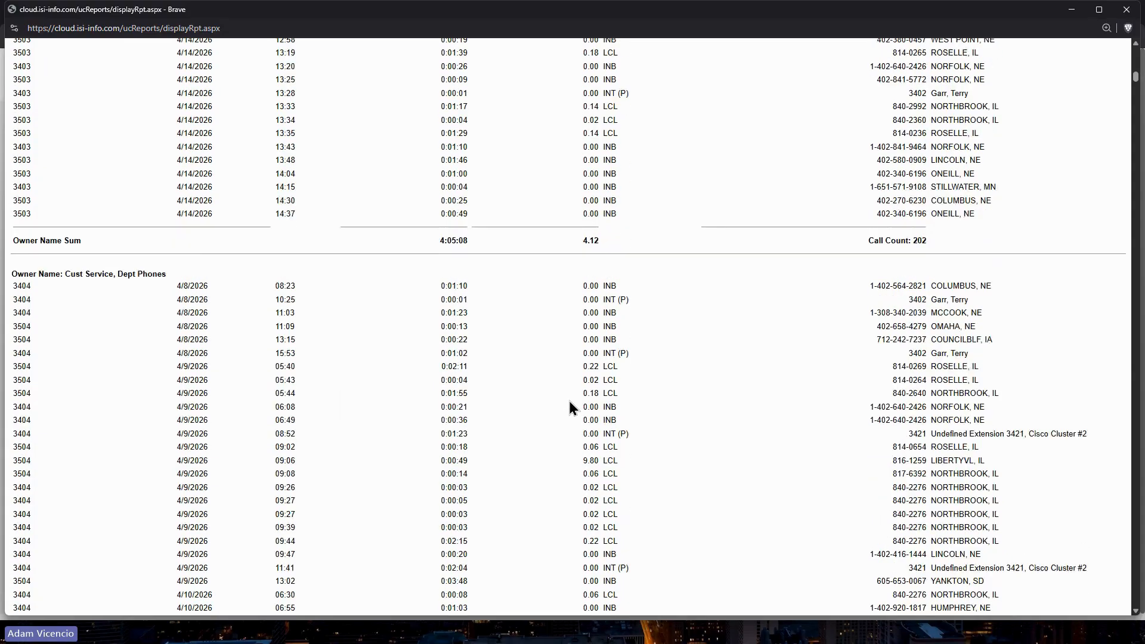
scroll(568, 399, "down", 1)
left_click_drag(438, 210, 889, 213)
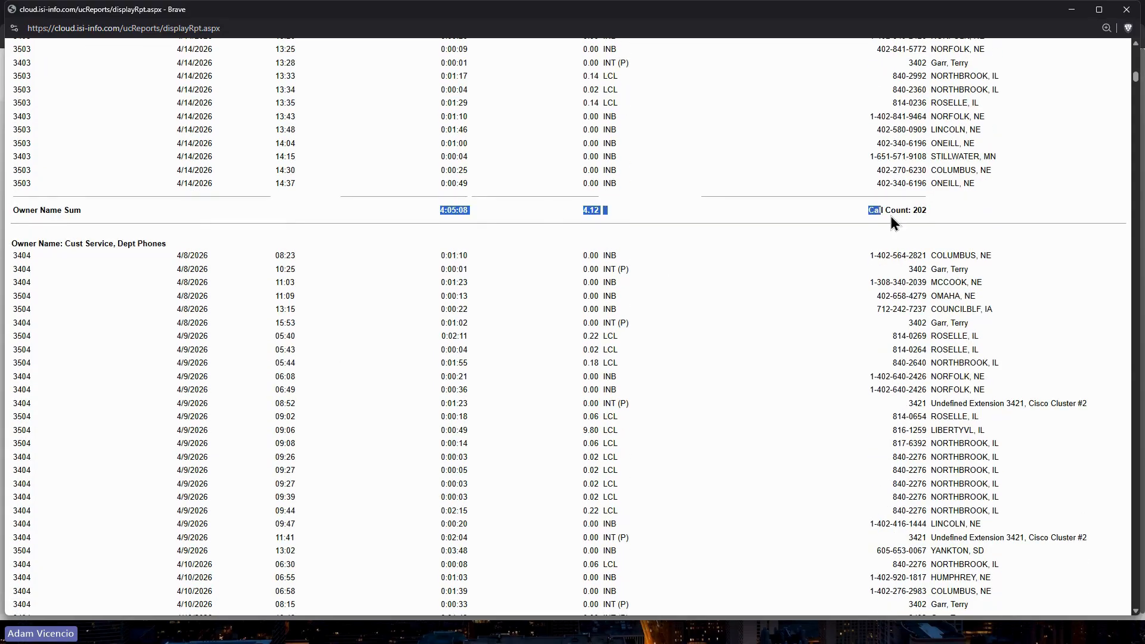
left_click(659, 234)
scroll(620, 238, "up", 8)
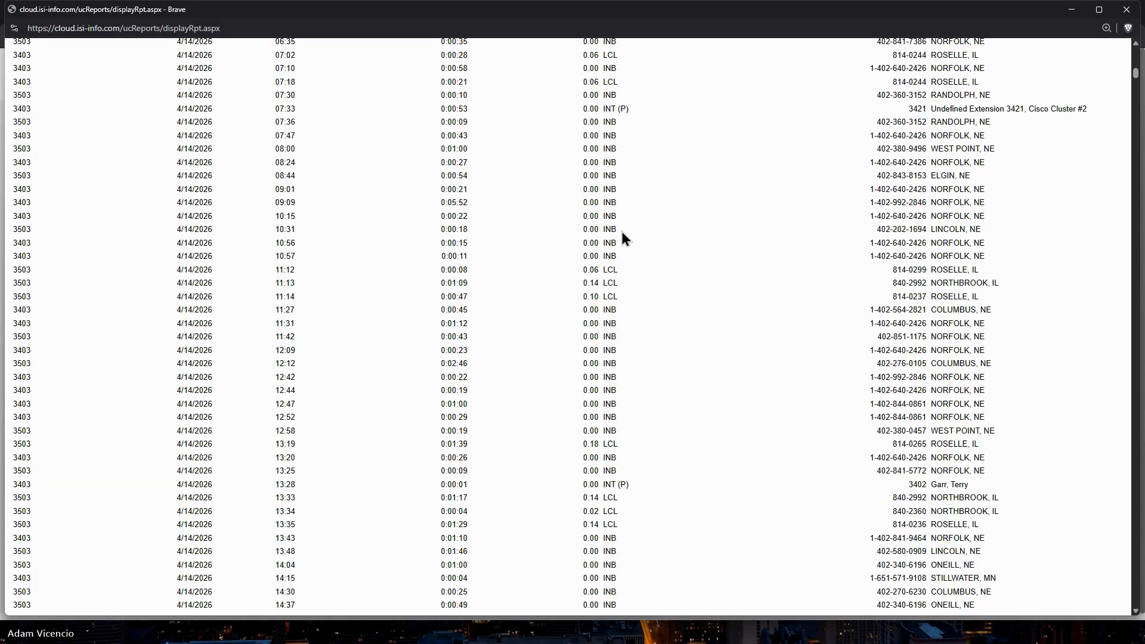
left_click(1126, 9)
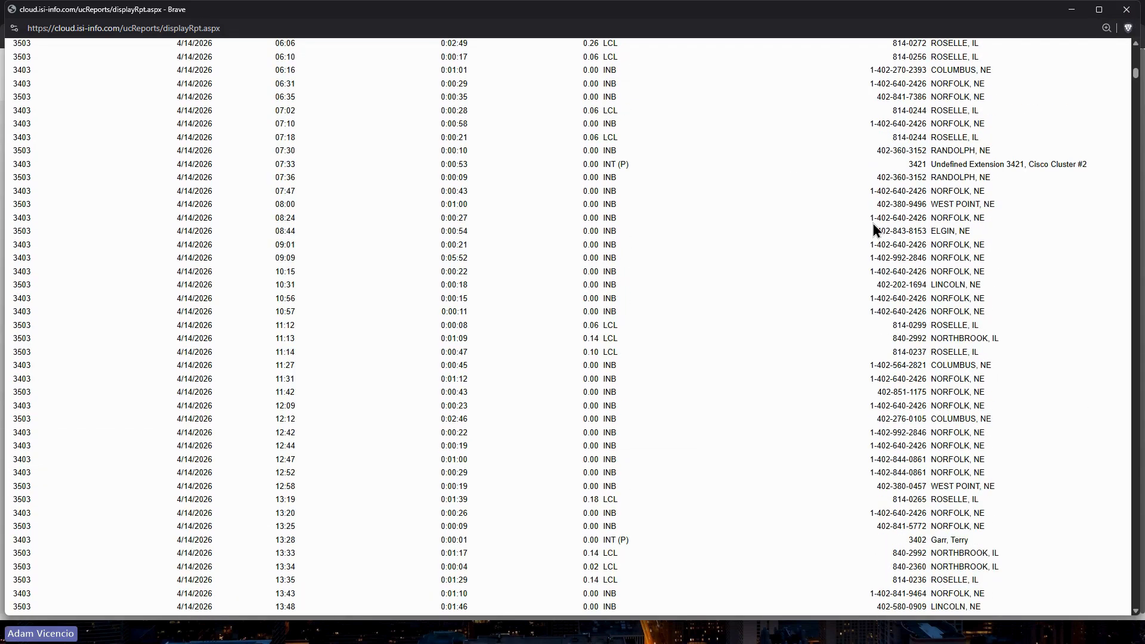